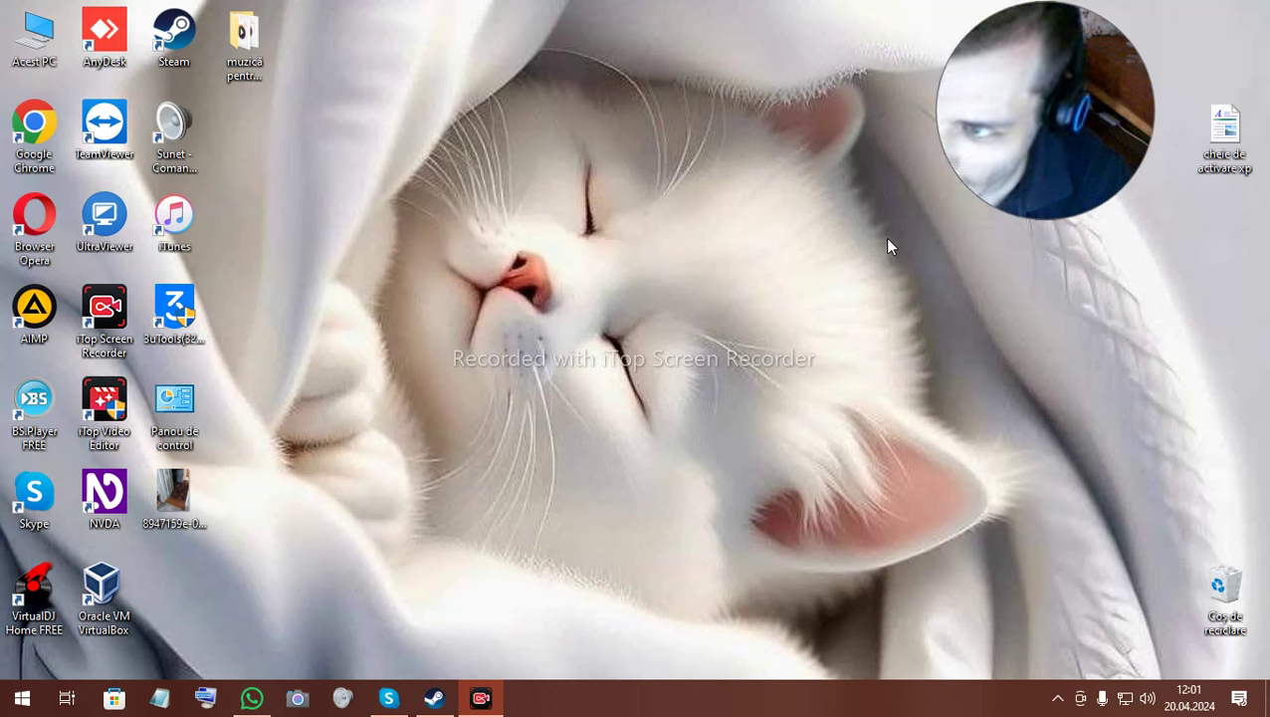
Maximize the activation key note and select its key line
{"action": "mouse_move", "coordinate": [1087, 93]}
{"action": "left_mouse_down"}
{"action": "mouse_move", "coordinate": [860, 127]}
{"action": "mouse_move", "coordinate": [916, 77]}
{"action": "mouse_move", "coordinate": [1130, 62]}
{"action": "mouse_move", "coordinate": [1098, 56]}
{"action": "mouse_move", "coordinate": [1096, 76]}
{"action": "left_mouse_up"}
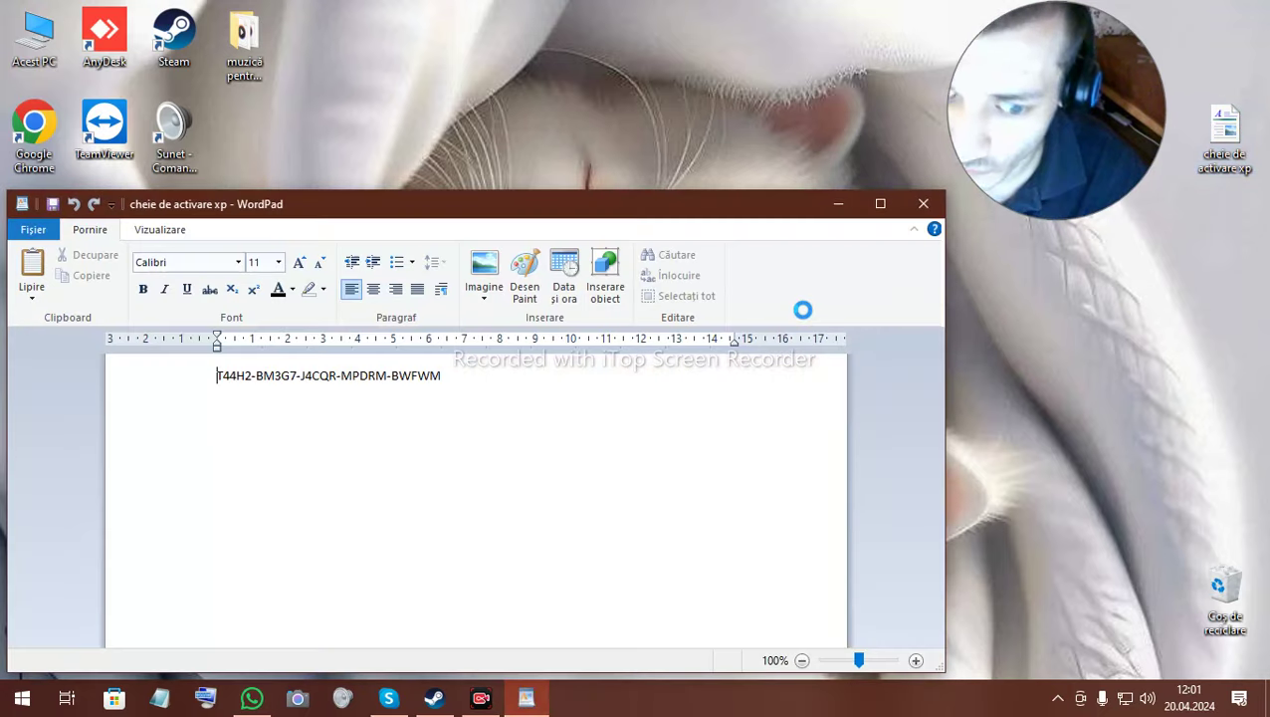
{"action": "left_click", "coordinate": [880, 203]}
{"action": "left_click_drag", "start_coordinate": [760, 207], "coordinate": [317, 164]}
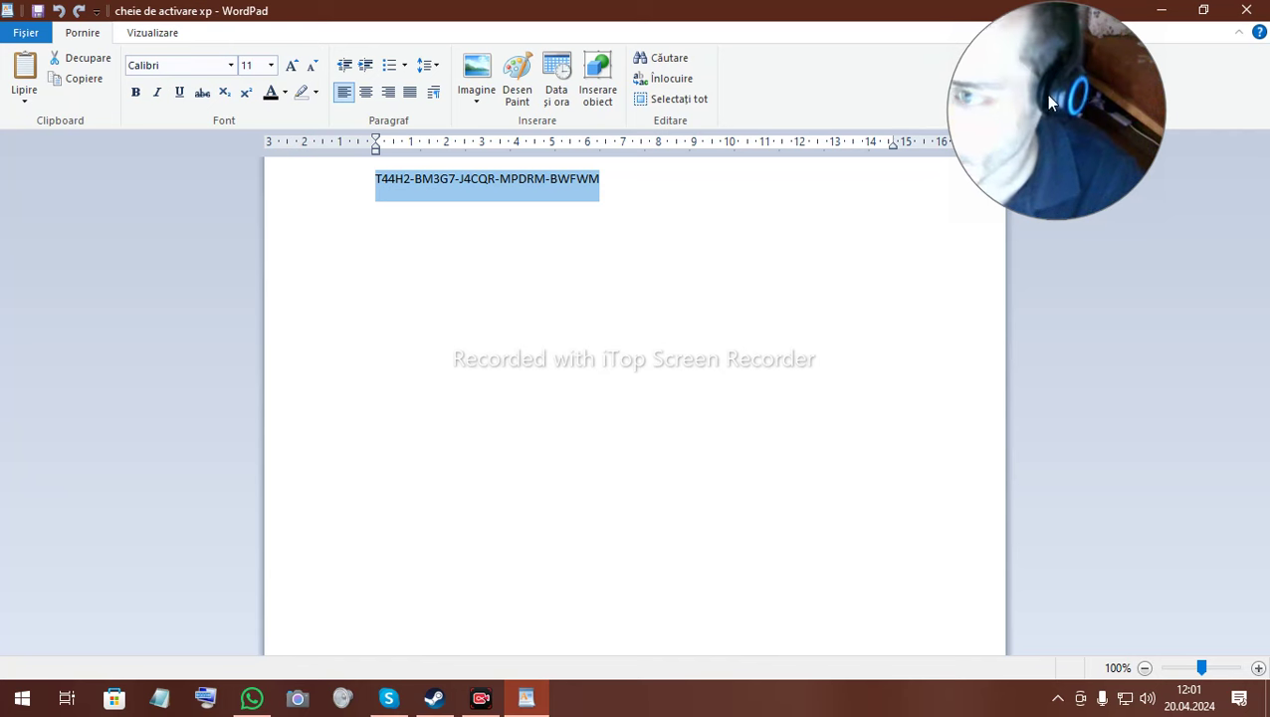
Close the activation key note and launch Oracle VM VirtualBox from its desktop icon
{"action": "left_click", "coordinate": [1250, 24]}
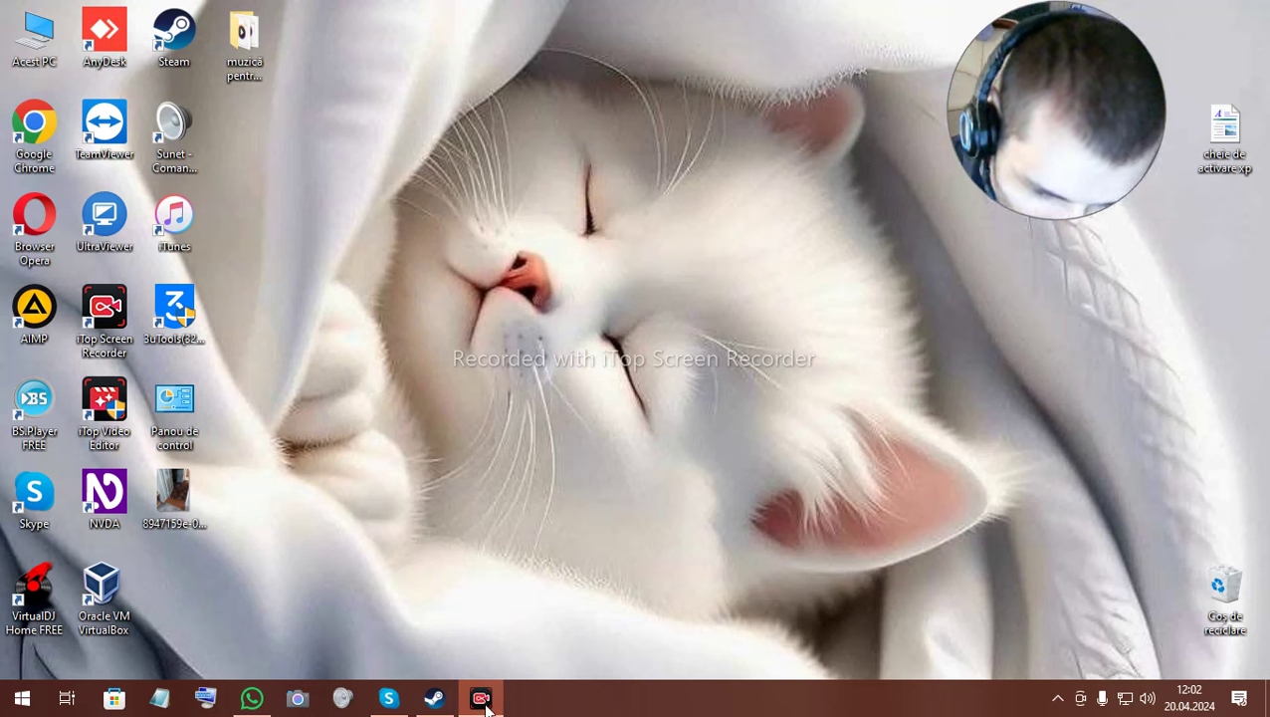
{"action": "mouse_move", "coordinate": [487, 703]}
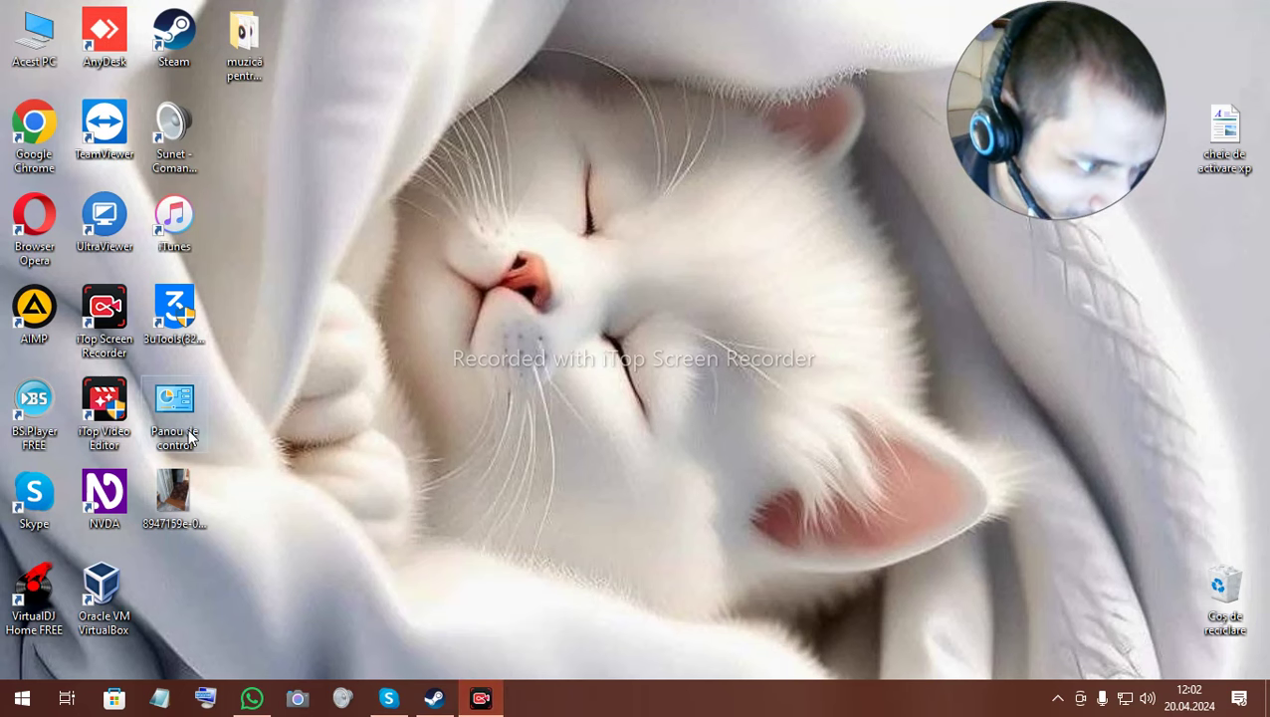
{"action": "double_click", "coordinate": [110, 594]}
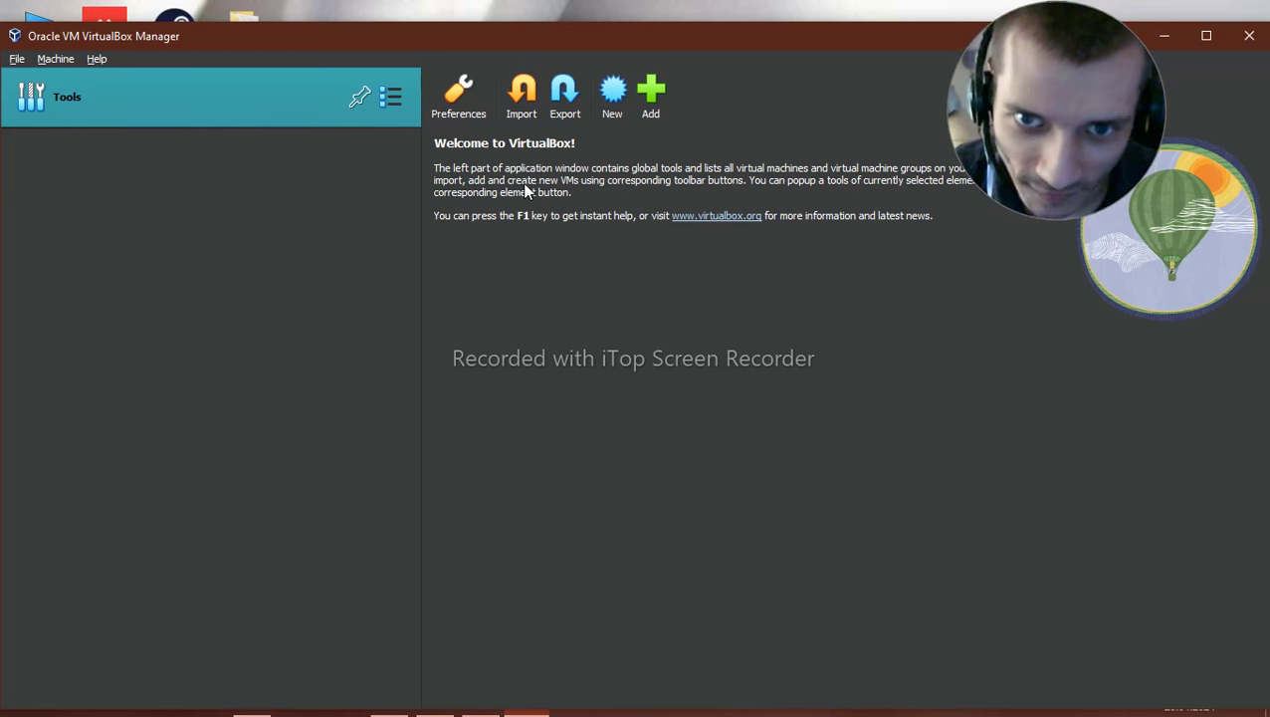
Start a new virtual machine whose name includes 'windows xp', so Version becomes Windows XP (32-bit)
{"action": "left_click", "coordinate": [600, 106]}
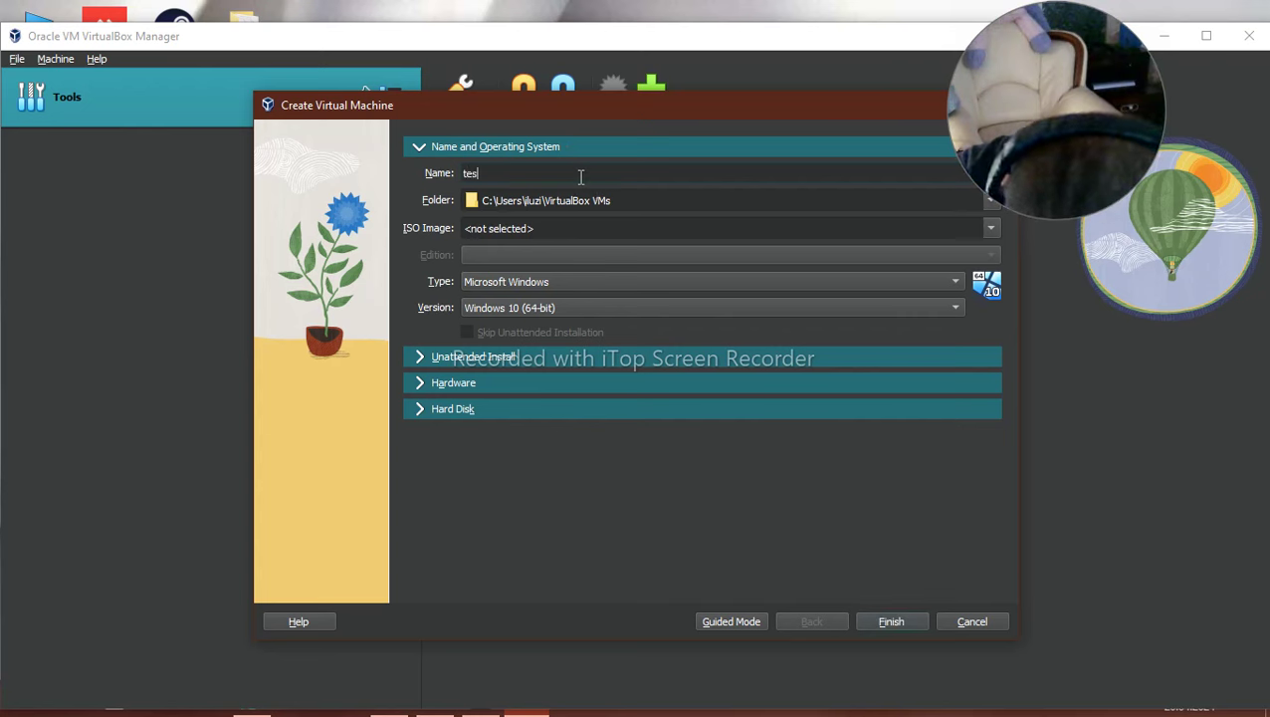
{"action": "type", "text": "testām "}
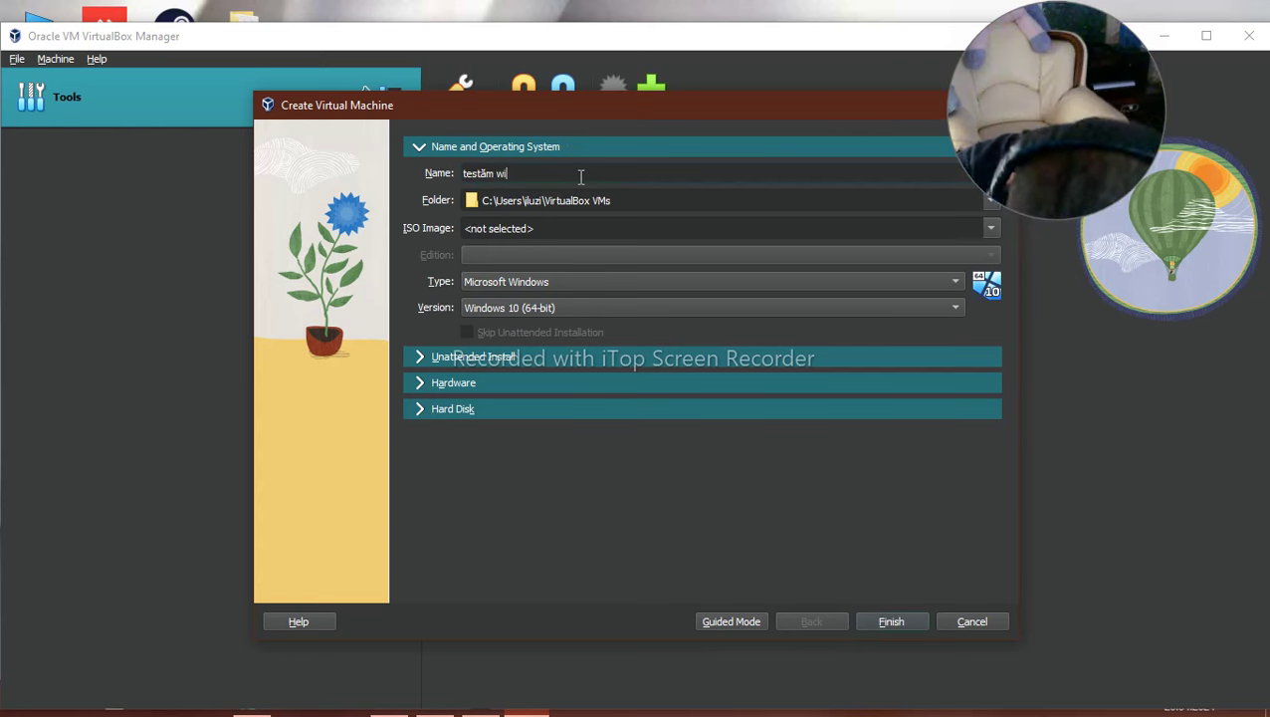
{"action": "type", "text": "windows "}
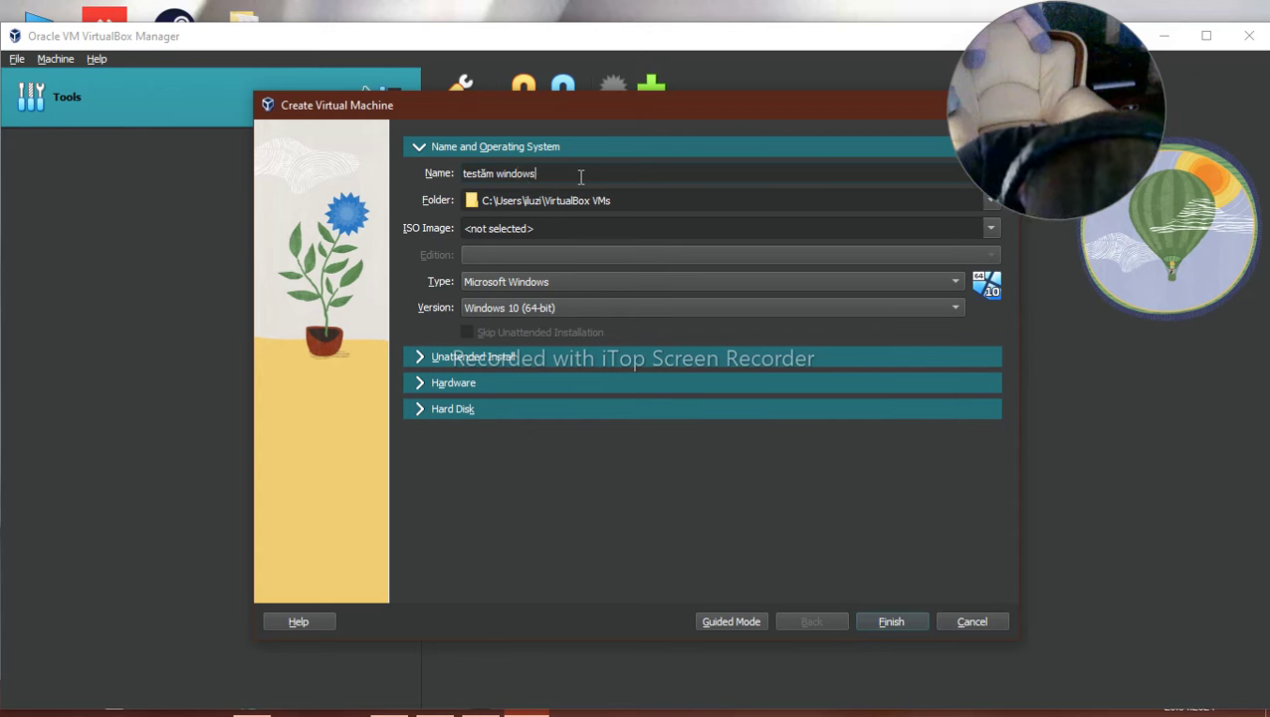
{"action": "type", "text": "xp "}
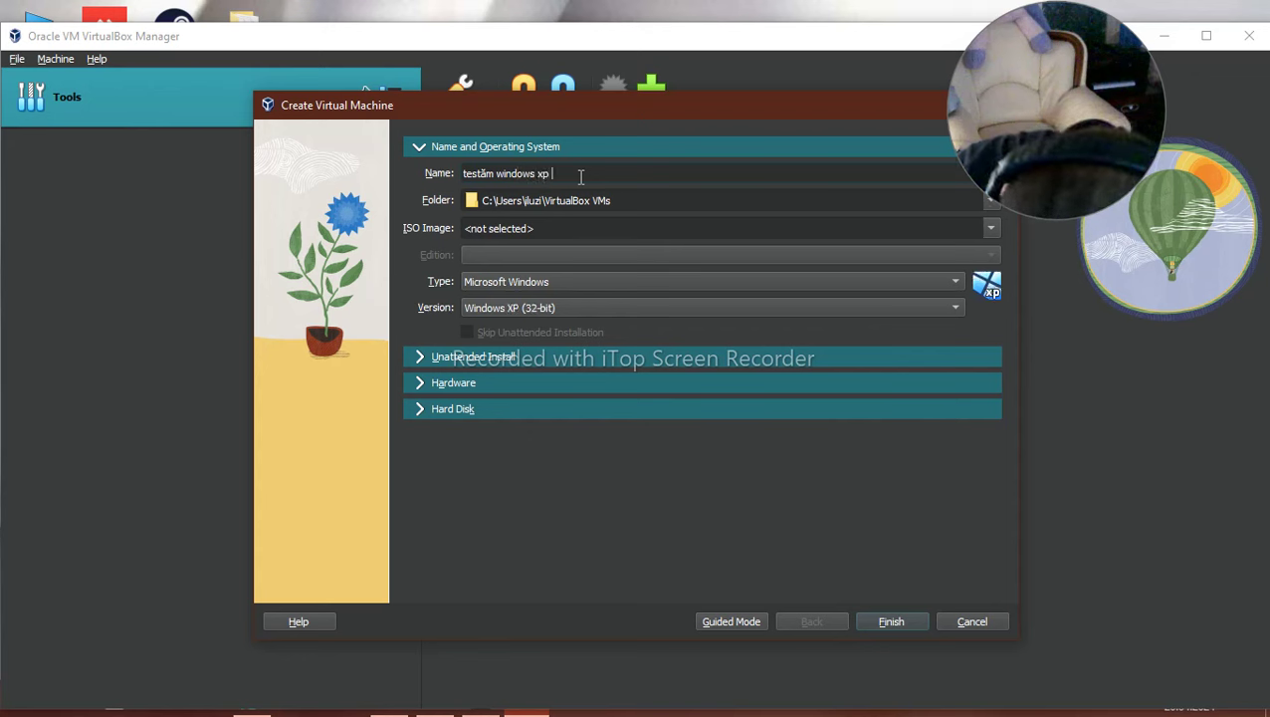
{"action": "type", "text": "cu di"}
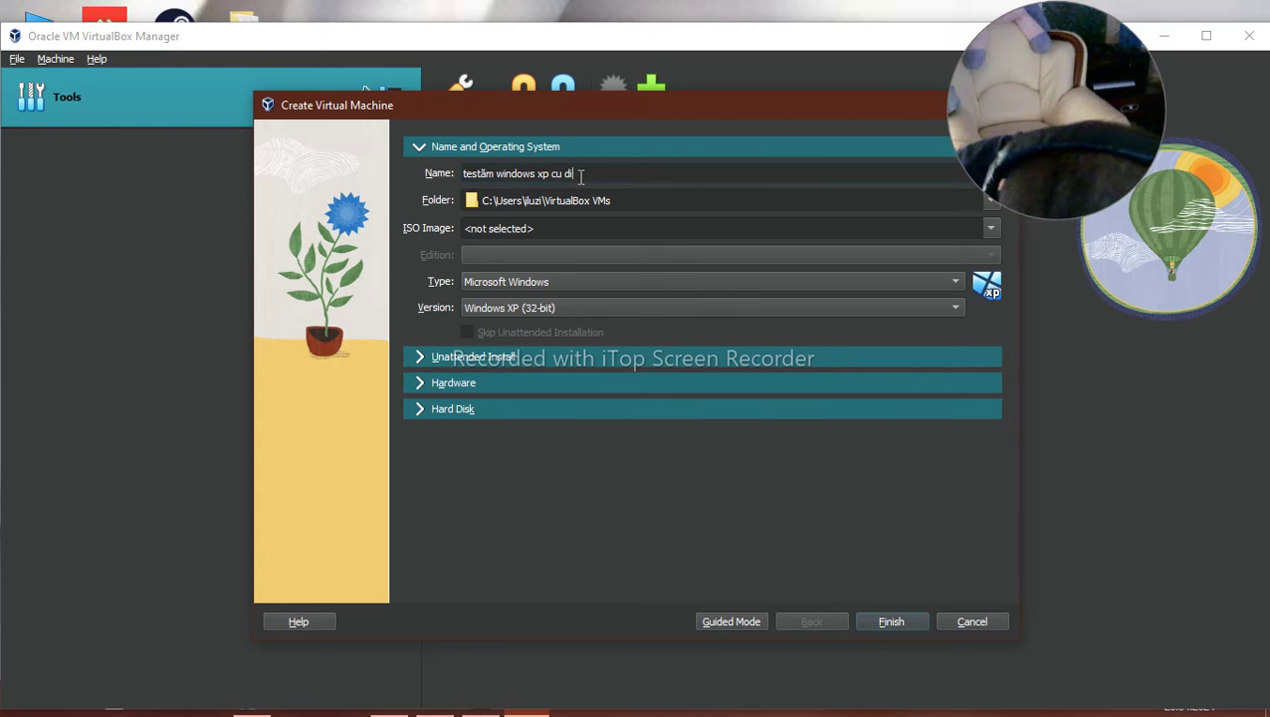
{"action": "type", "text": "ana "}
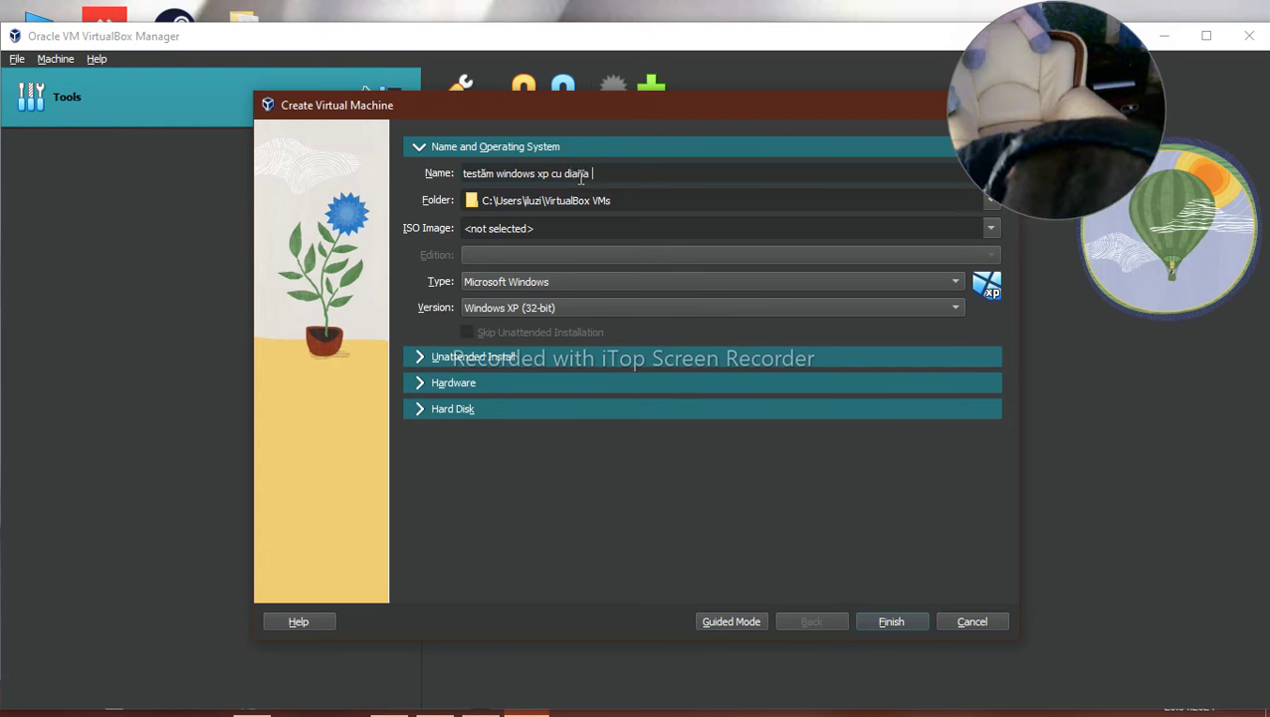
{"action": "type", "text": "si "}
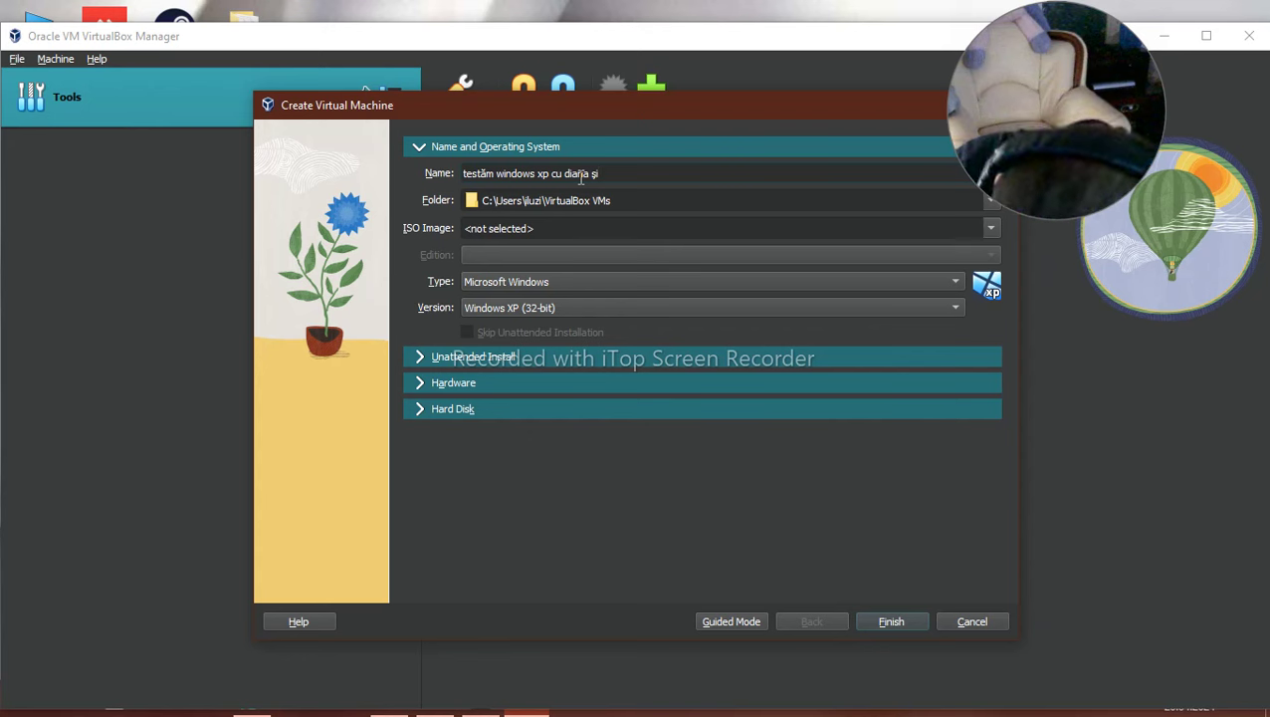
{"action": "type", "text": "yout"}
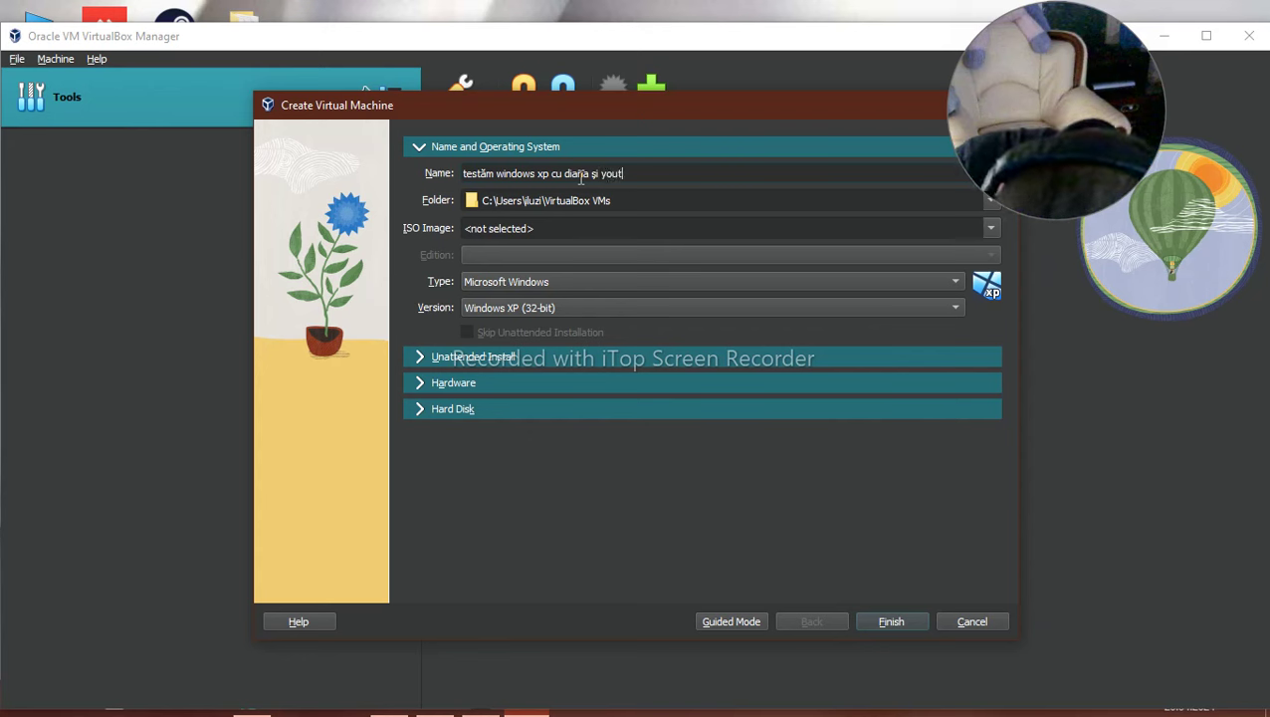
{"action": "type", "text": "ube"}
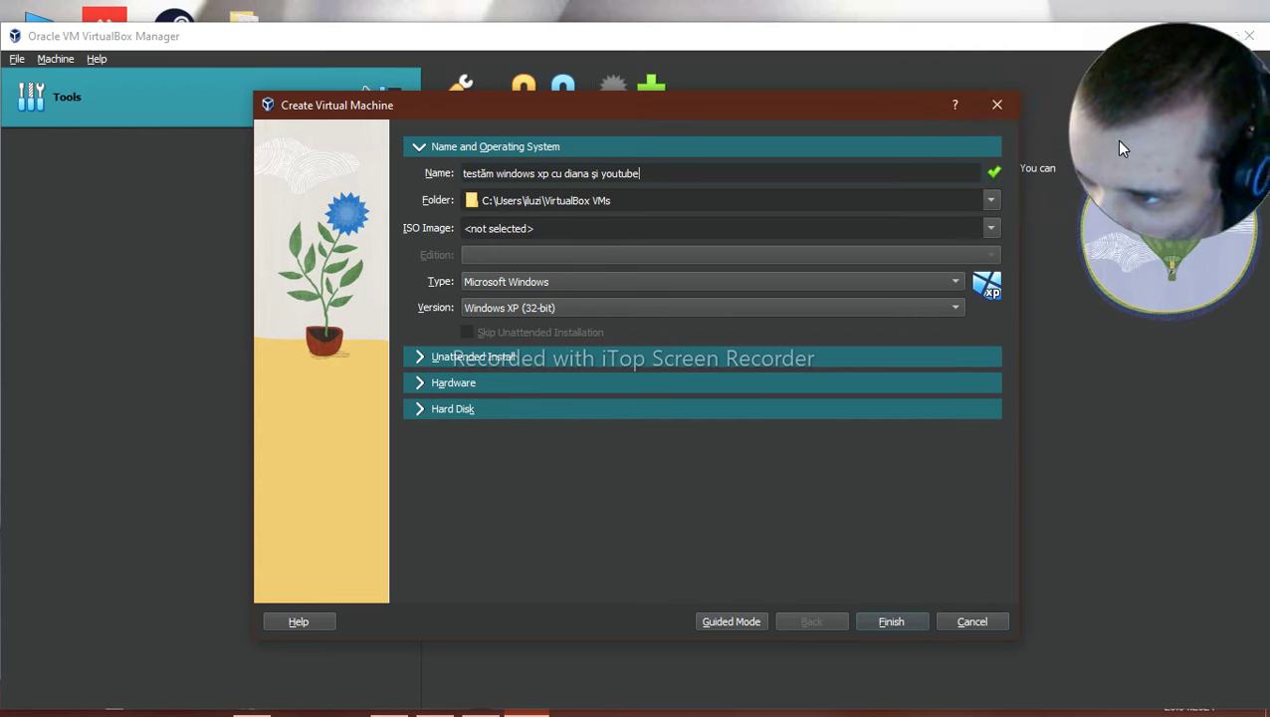
Choose the Windows XP Professional ISO from Downloads as the disc image, then erase two path characters
{"action": "left_click", "coordinate": [992, 228]}
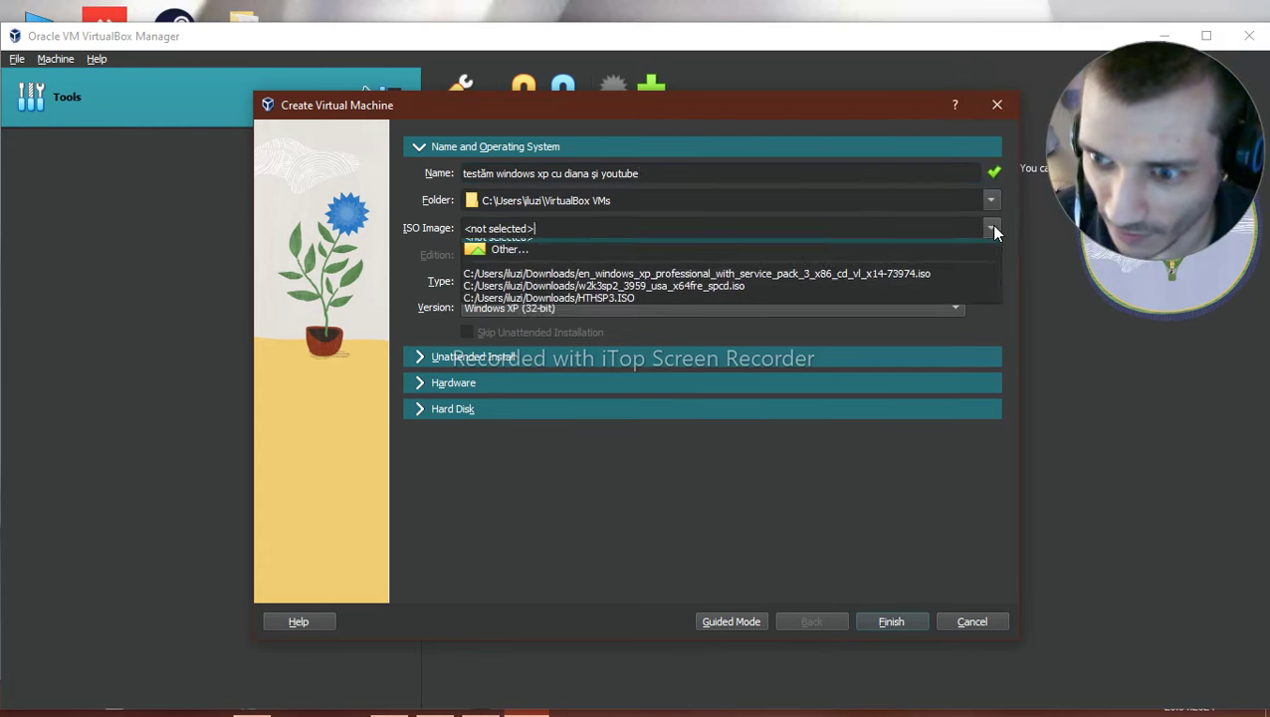
{"action": "left_click", "coordinate": [604, 257]}
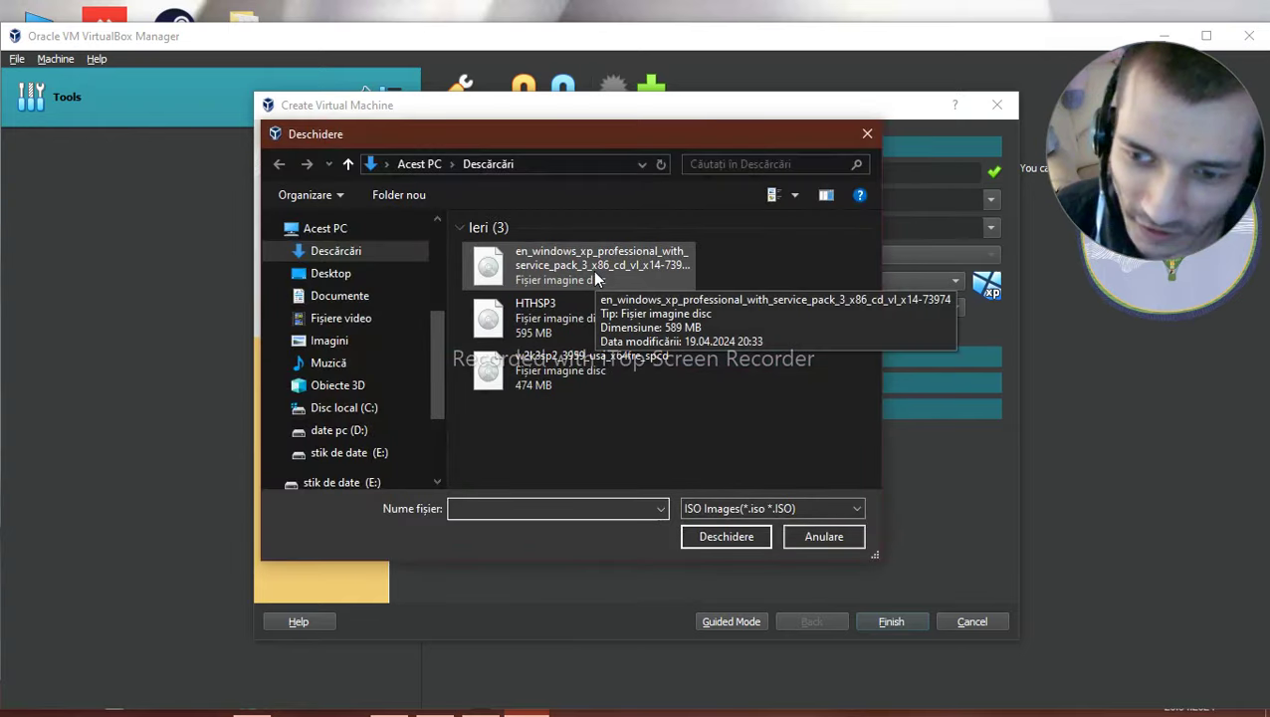
{"action": "left_click", "coordinate": [592, 270]}
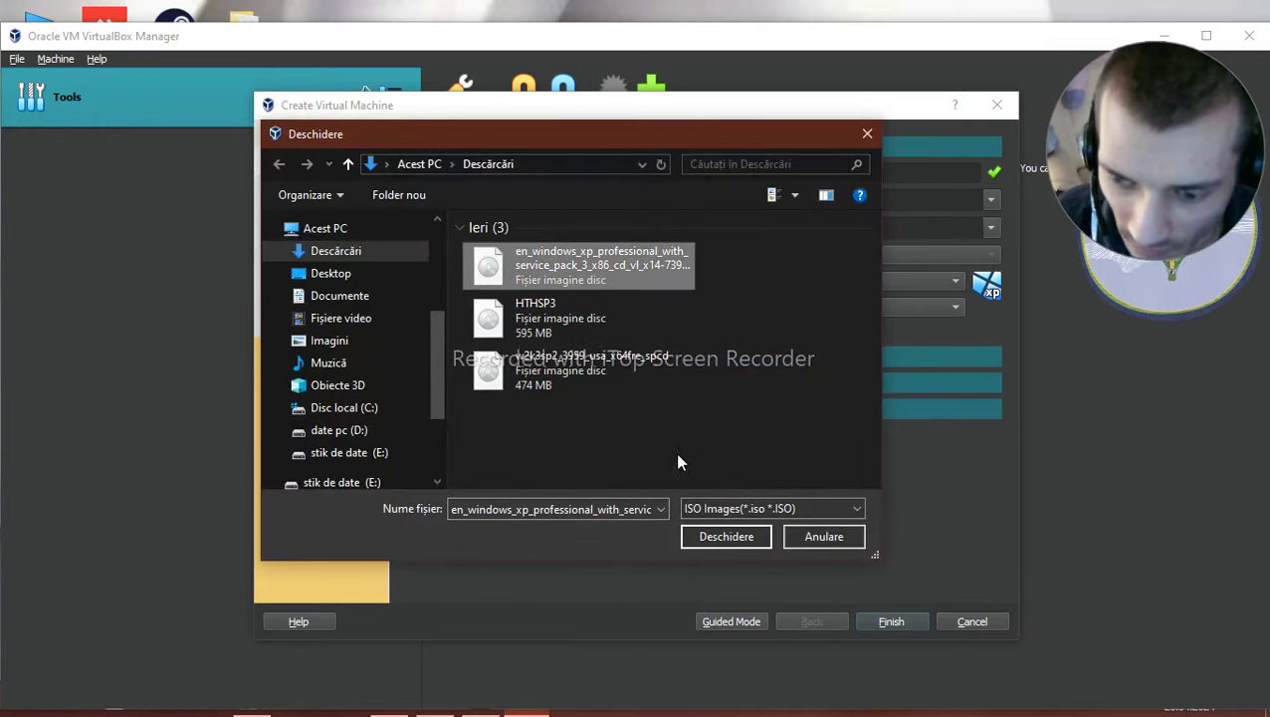
{"action": "left_click", "coordinate": [713, 537]}
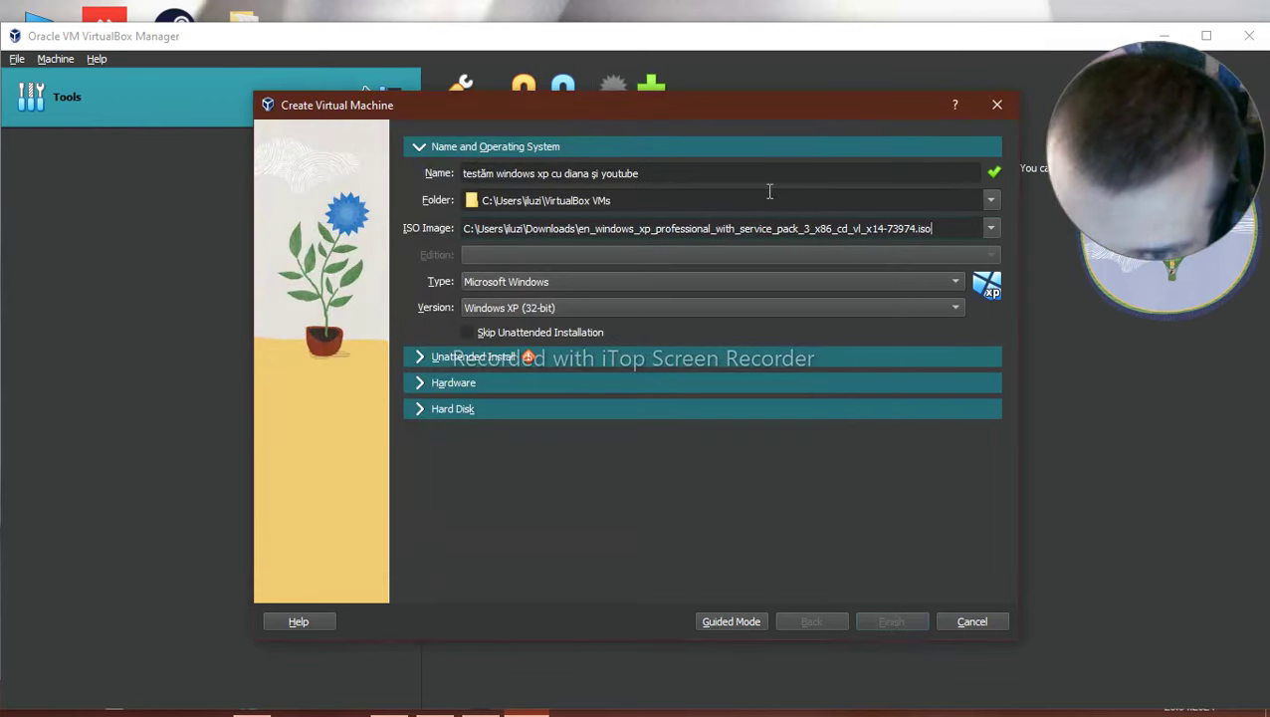
{"action": "key", "text": "BackSpace"}
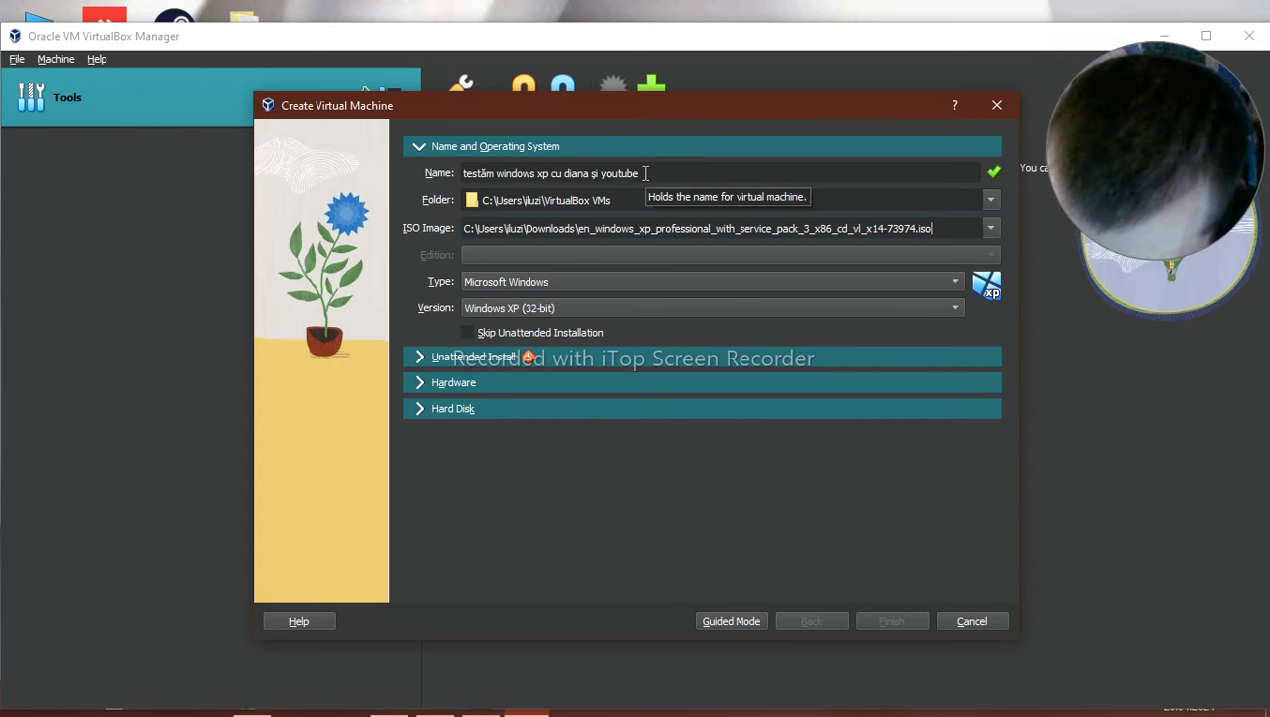
{"action": "key", "text": "BackSpace"}
{"action": "key", "text": "BackSpace"}
{"action": "key", "text": "BackSpace"}
{"action": "key", "text": "BackSpace"}
{"action": "key", "text": "BackSpace"}
{"action": "key", "text": "BackSpace"}
{"action": "key", "text": "BackSpace"}
{"action": "key", "text": "BackSpace"}
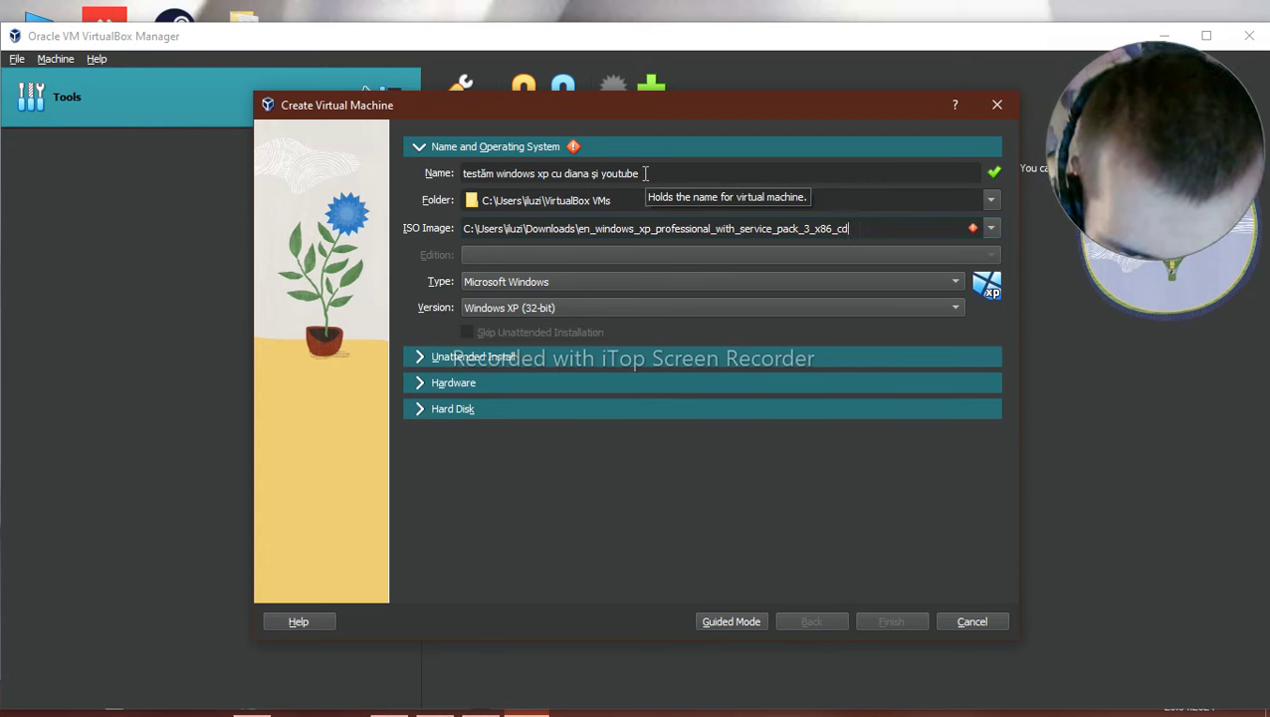
Rename the machine to 'xp' followed by a first name
{"action": "left_click", "coordinate": [644, 173]}
{"action": "key", "text": "BackSpace"}
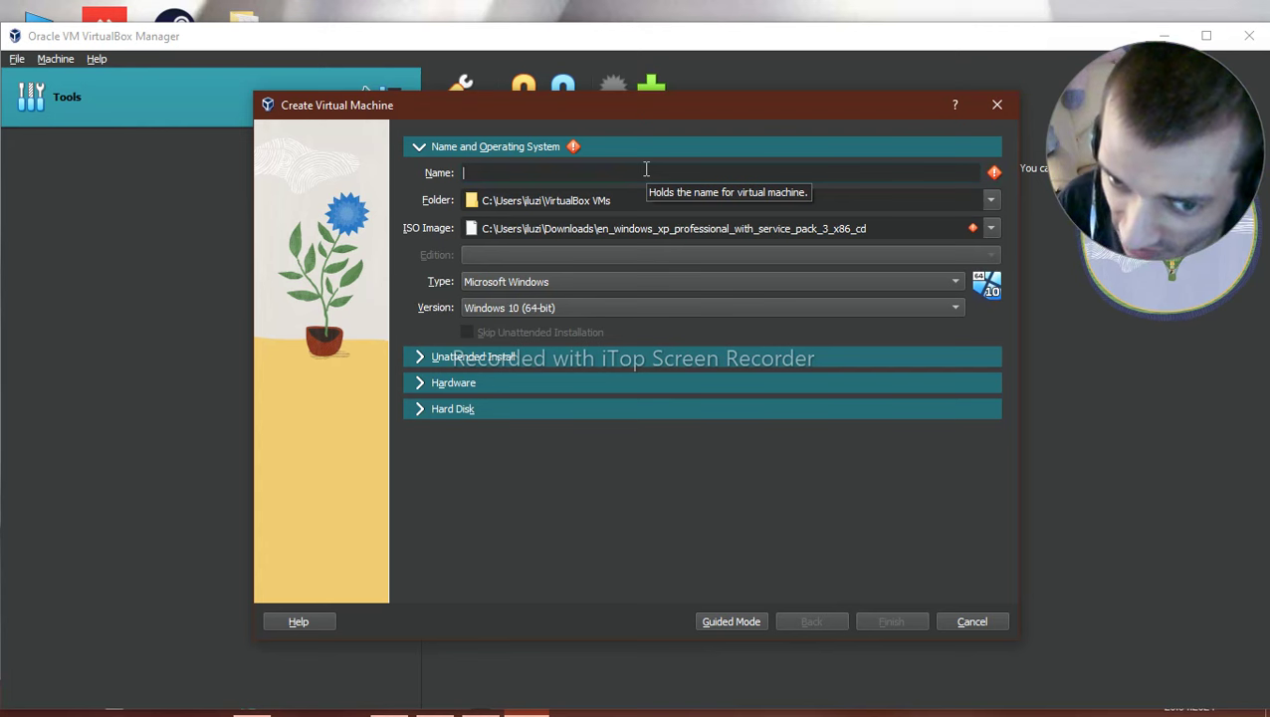
{"action": "type", "text": "x"}
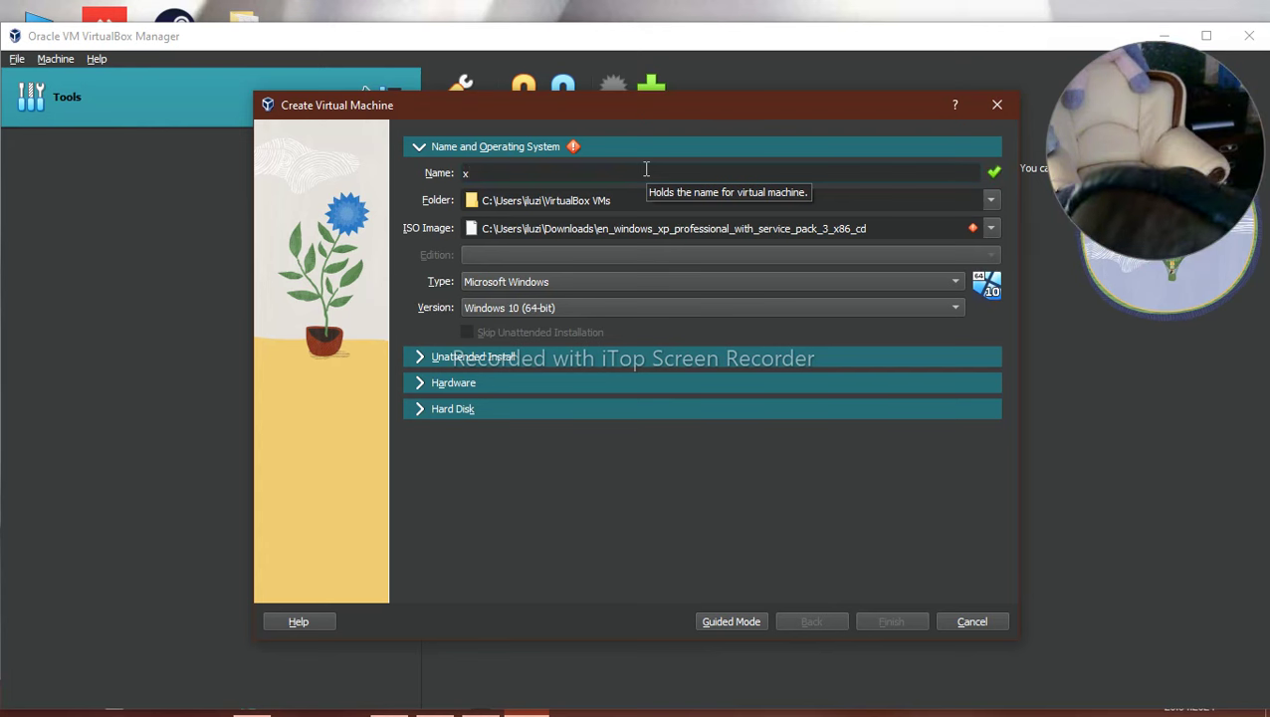
{"action": "type", "text": "p b"}
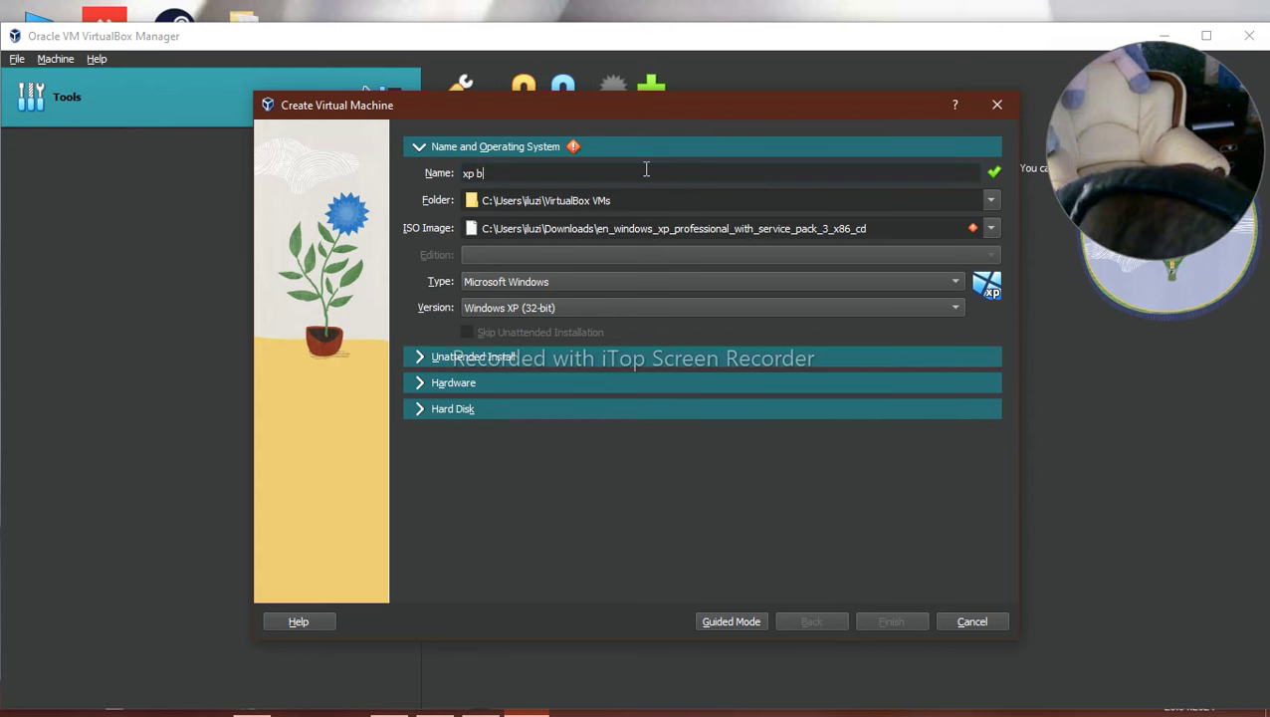
{"action": "type", "text": "ogdan"}
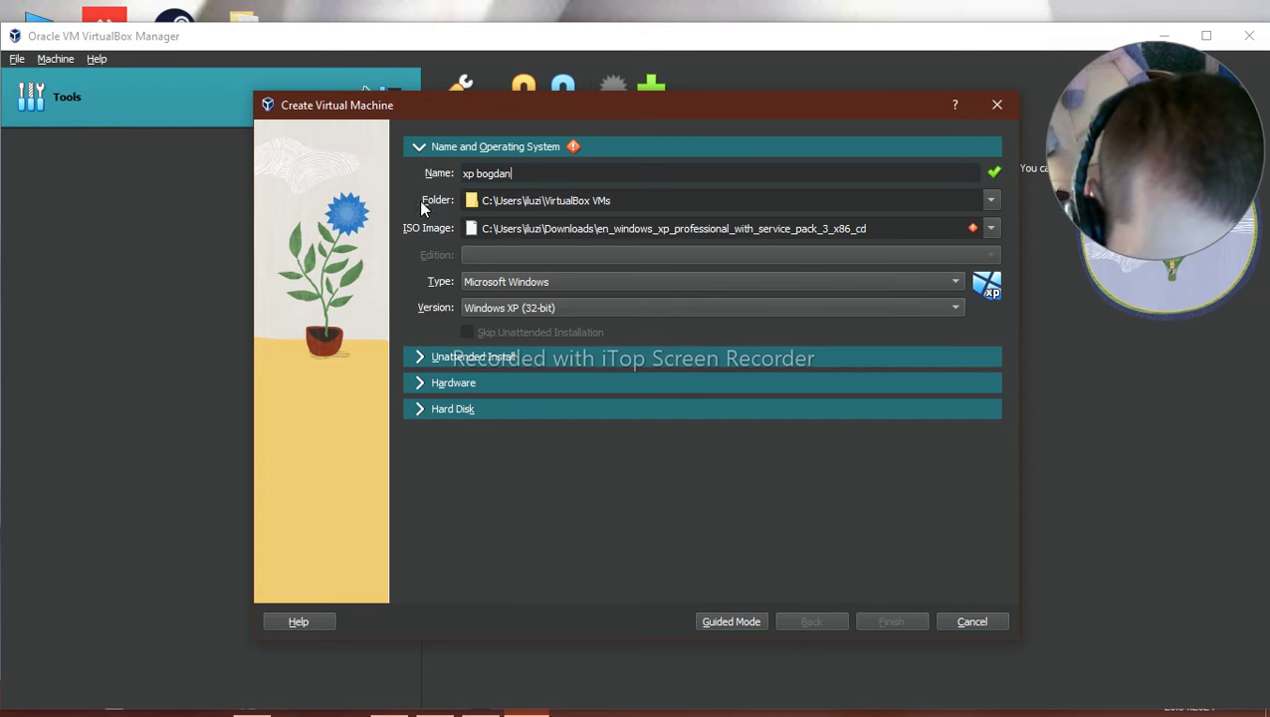
Look through the disc image browser and machine folder choices without changing them
{"action": "left_click", "coordinate": [992, 230]}
{"action": "left_click", "coordinate": [580, 256]}
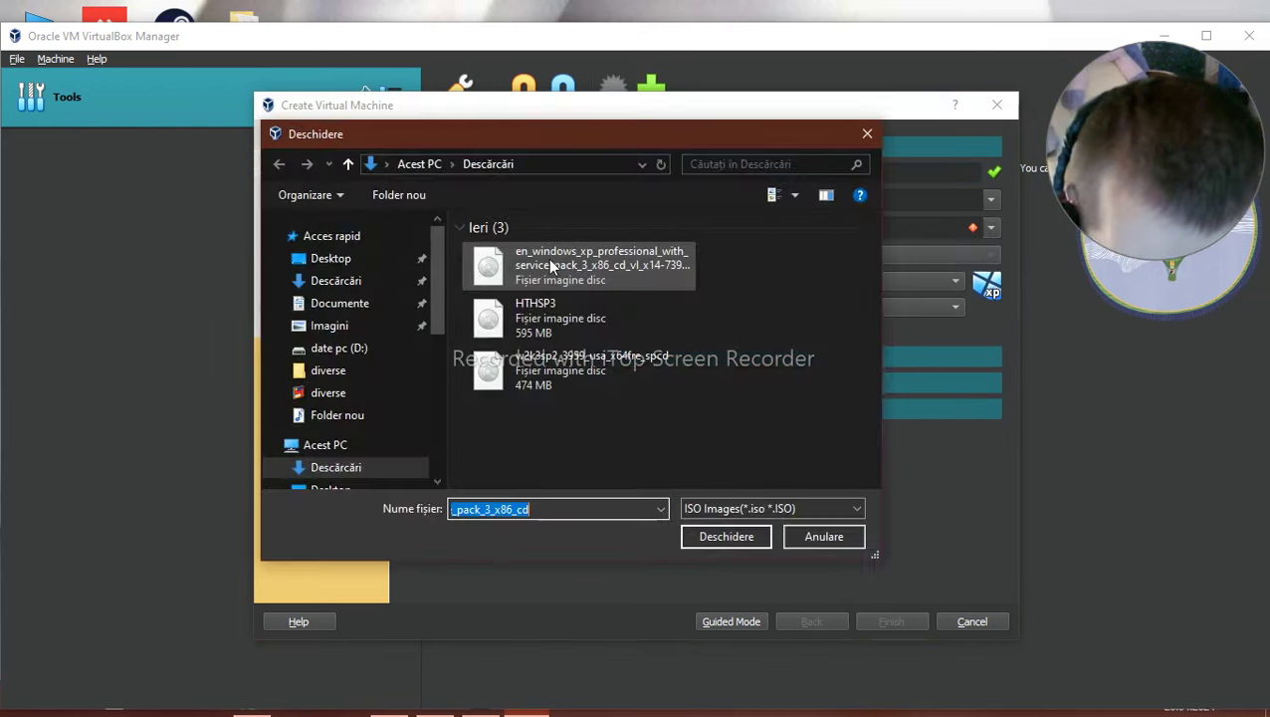
{"action": "left_click", "coordinate": [345, 242]}
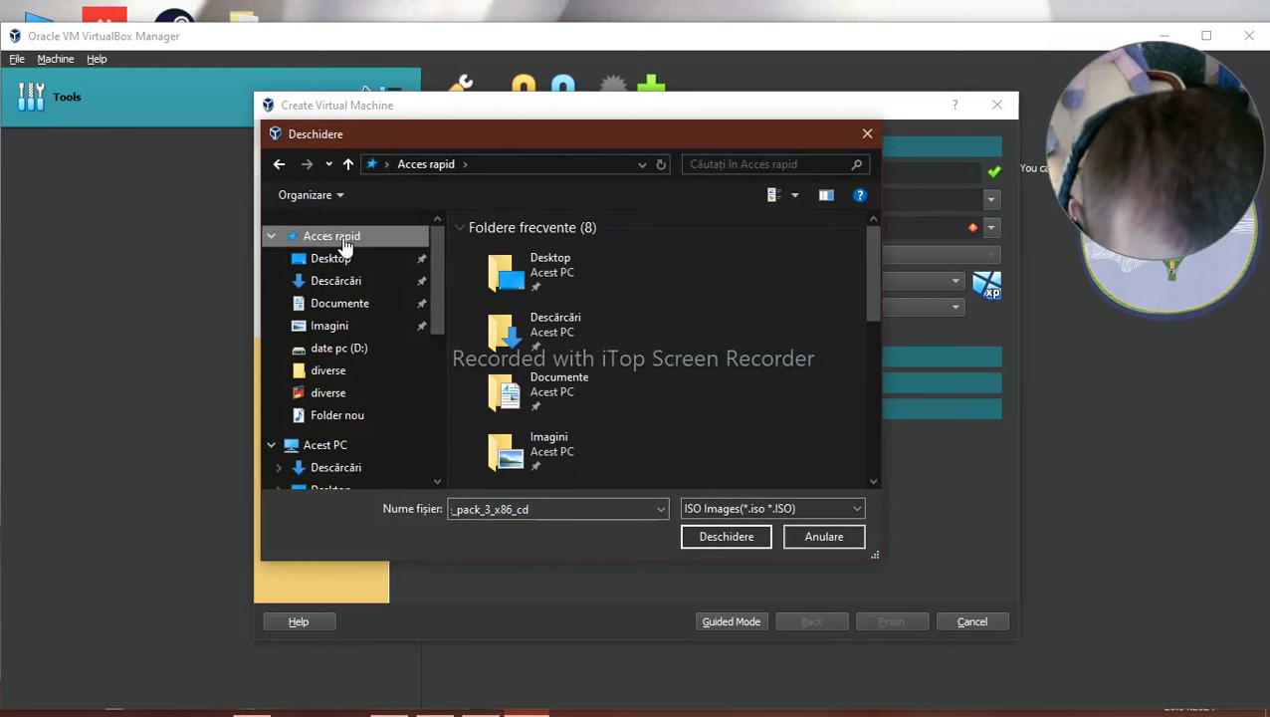
{"action": "key", "text": "Return"}
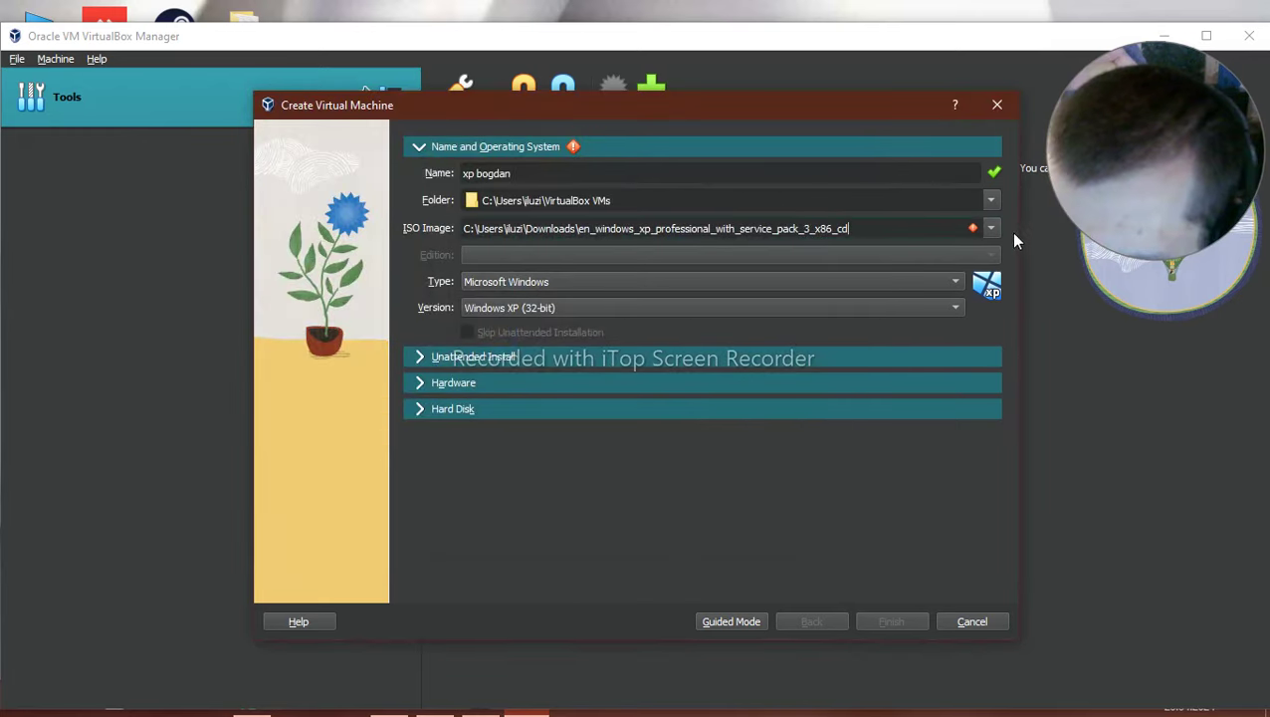
{"action": "left_click", "coordinate": [991, 203]}
{"action": "left_click", "coordinate": [612, 264]}
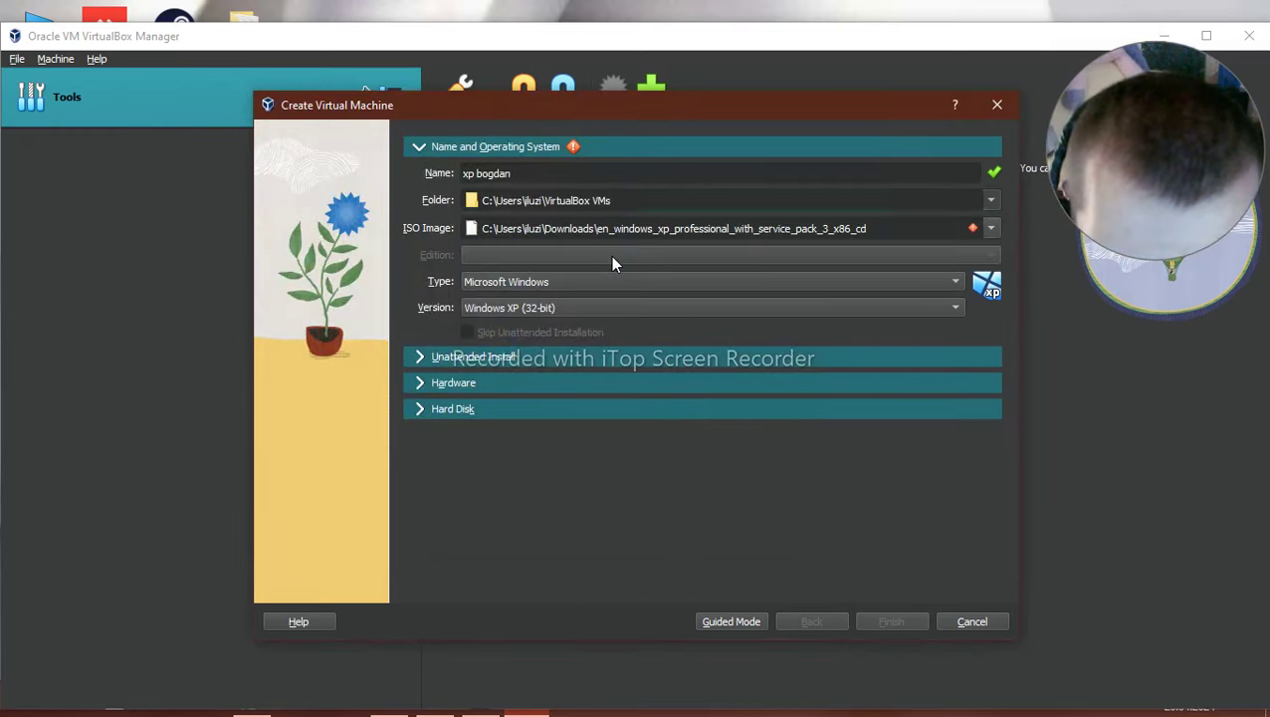
Re-pick en_windows_xp_professional_with_service_pack_3_x86_cd_vl_x14-73974.iso from Downloads and clear the machine name
{"action": "left_click", "coordinate": [526, 236]}
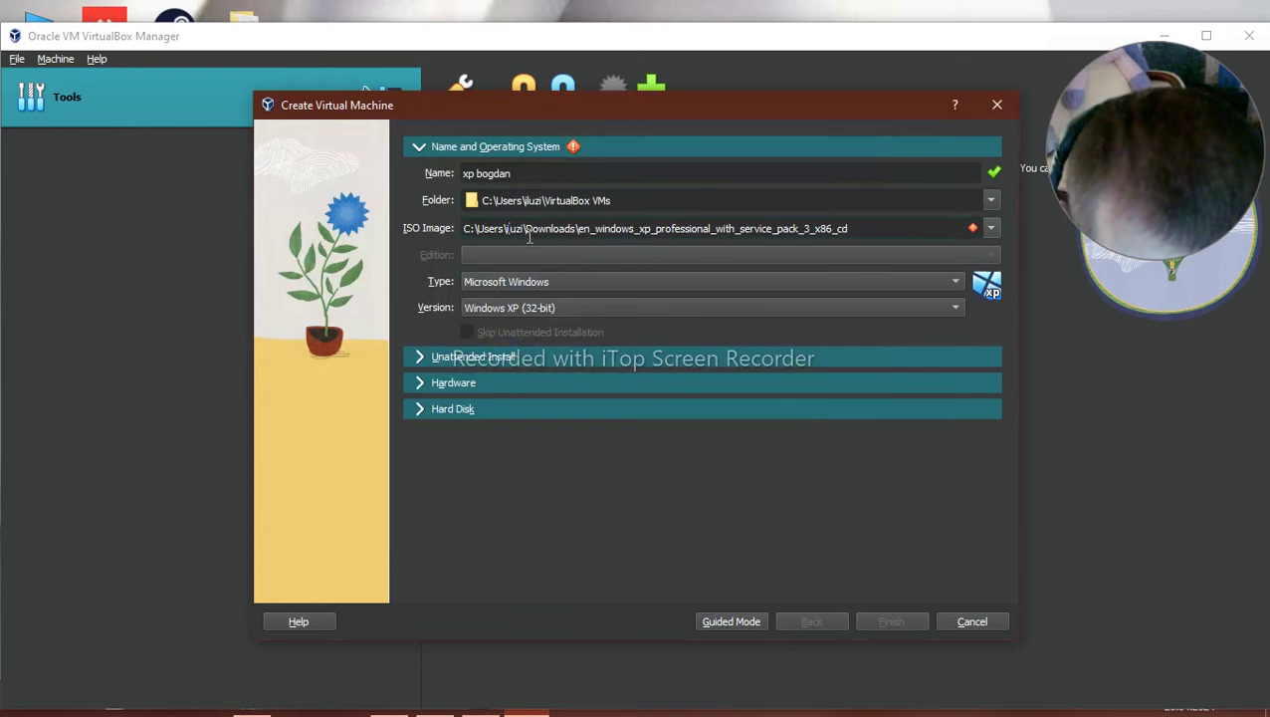
{"action": "left_click", "coordinate": [994, 227]}
{"action": "left_click", "coordinate": [620, 269]}
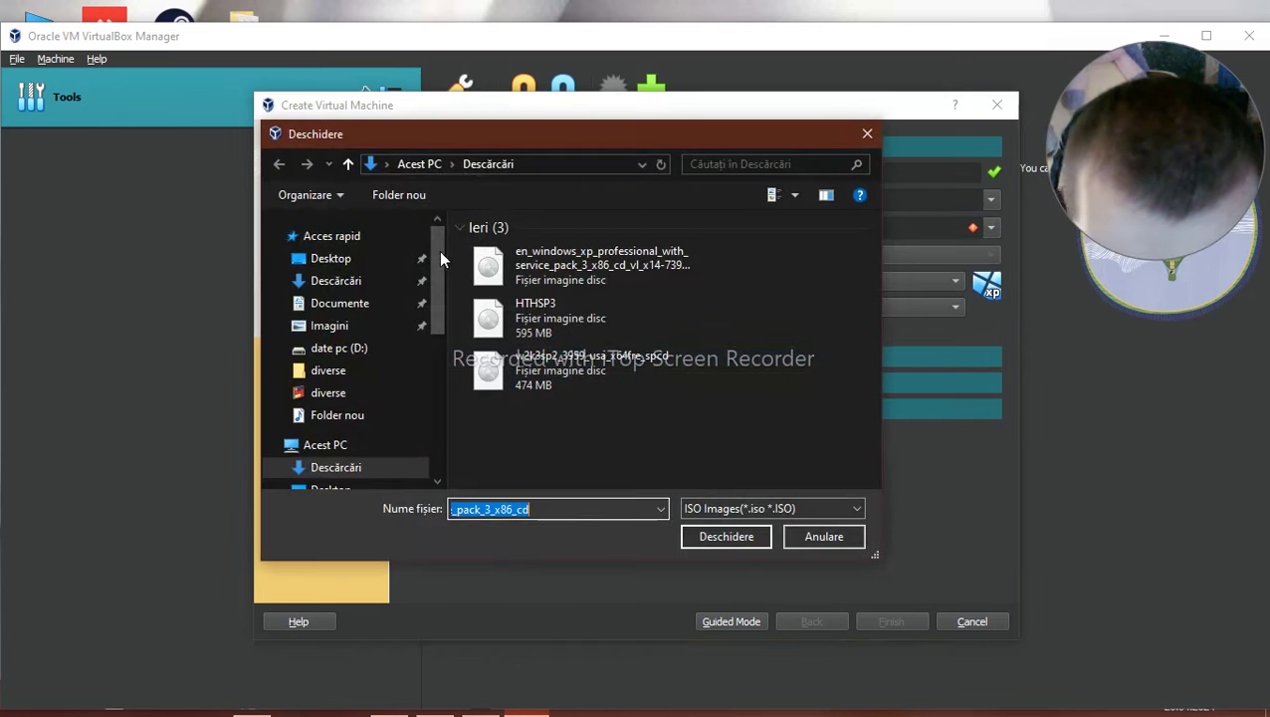
{"action": "double_click", "coordinate": [562, 273]}
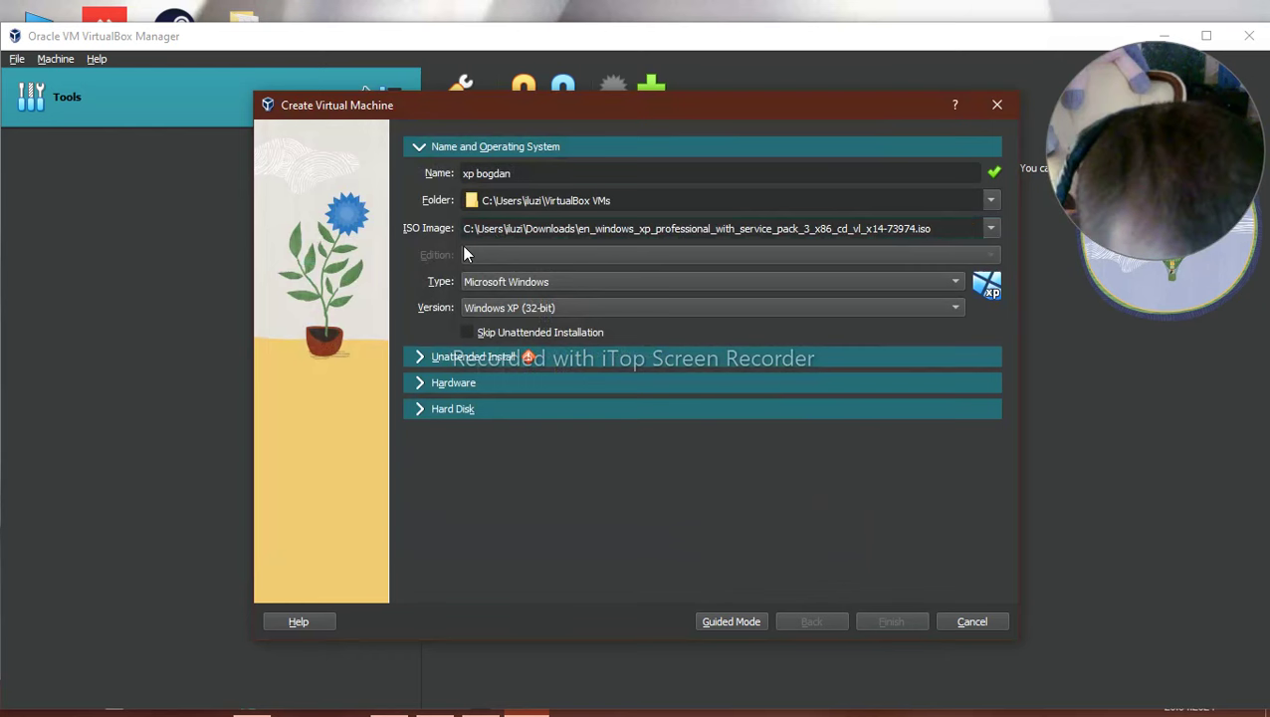
{"action": "left_click", "coordinate": [658, 171]}
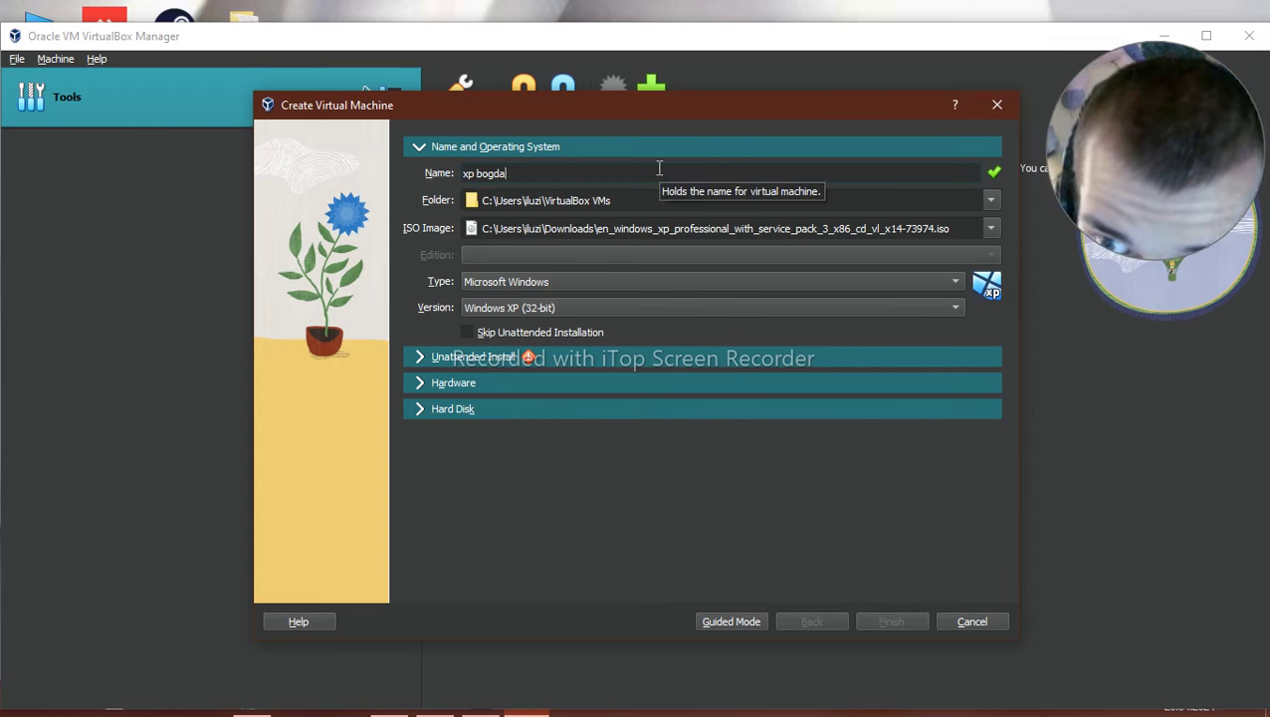
{"action": "key", "text": "BackSpace"}
{"action": "key", "text": "BackSpace"}
{"action": "key", "text": "BackSpace"}
{"action": "key", "text": "BackSpace"}
{"action": "key", "text": "BackSpace"}
{"action": "key", "text": "BackSpace"}
{"action": "key", "text": "BackSpace"}
{"action": "key", "text": "BackSpace"}
{"action": "key", "text": "BackSpace"}
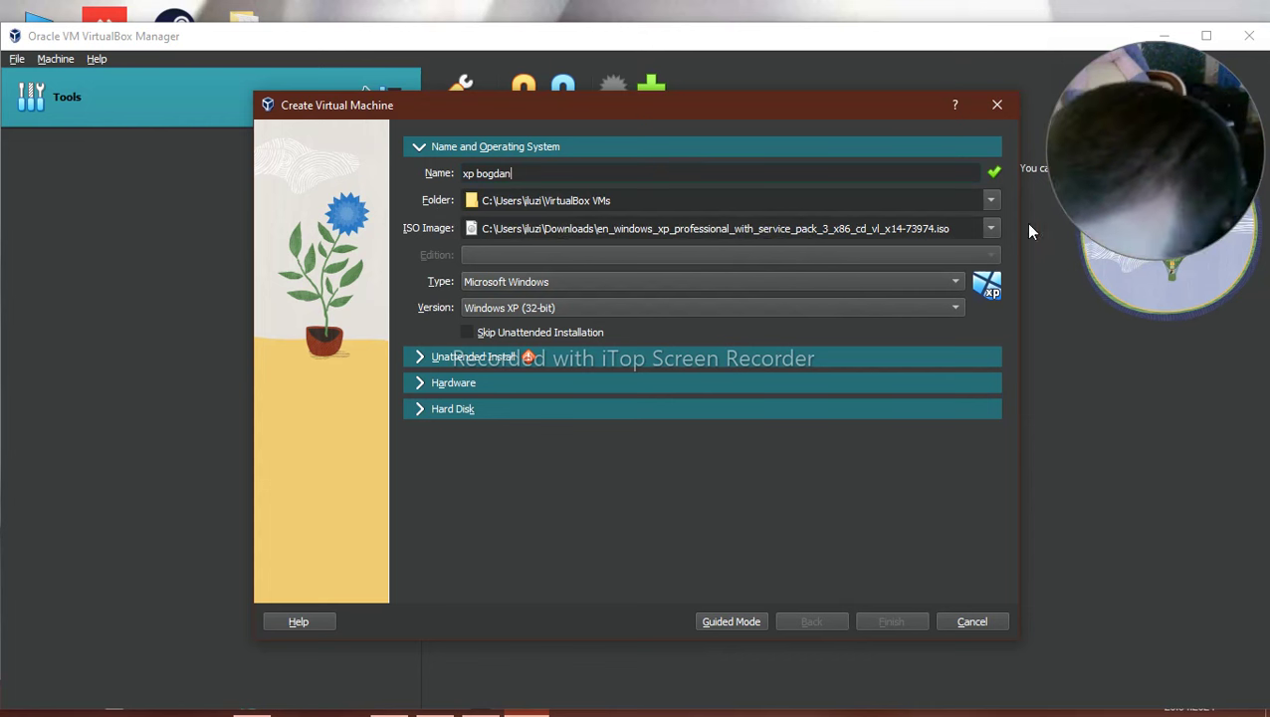
Delete both old machine folders inside VirtualBox VMs and close the Selectare Folder chooser
{"action": "left_click", "coordinate": [990, 200]}
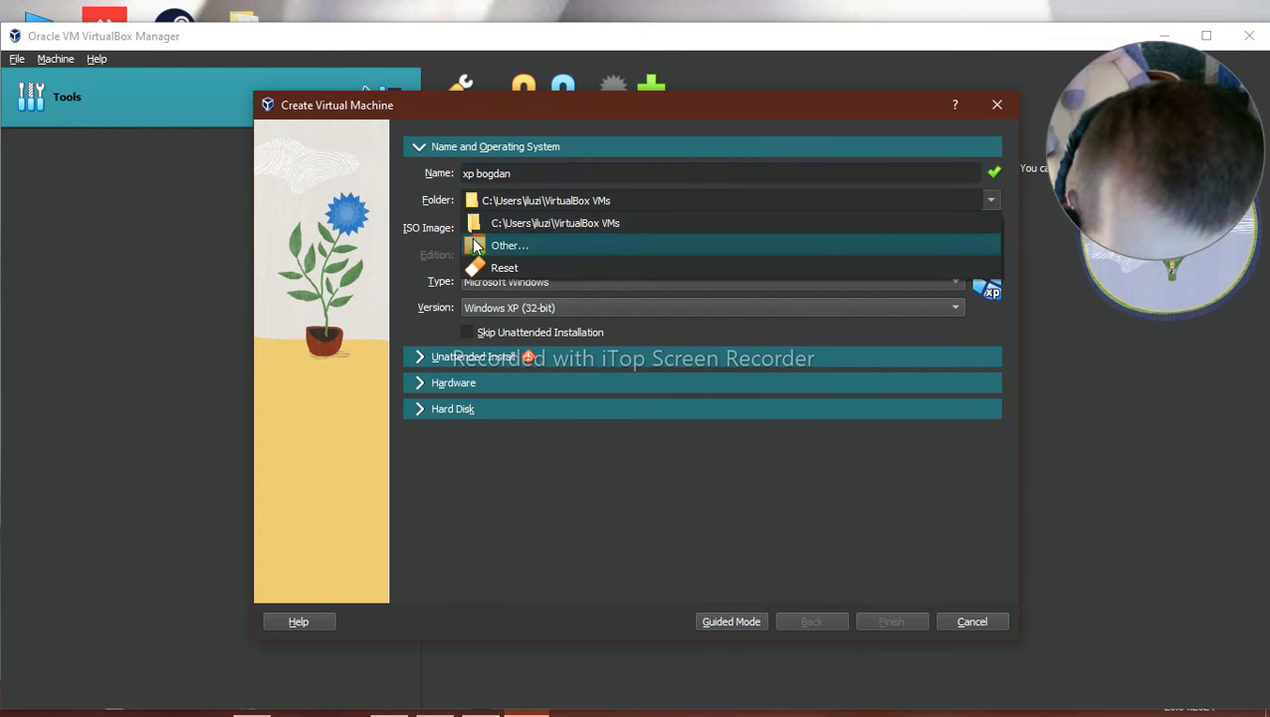
{"action": "left_click", "coordinate": [474, 241]}
{"action": "left_click", "coordinate": [570, 302]}
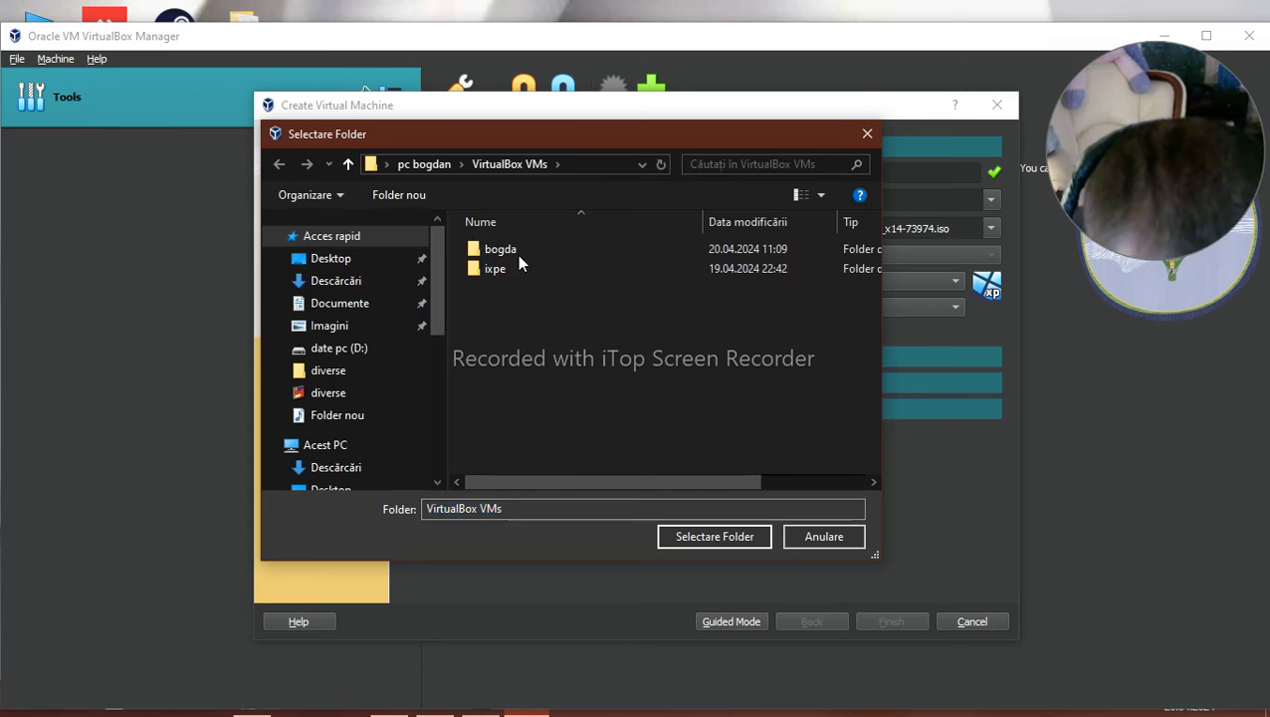
{"action": "left_click", "coordinate": [502, 251]}
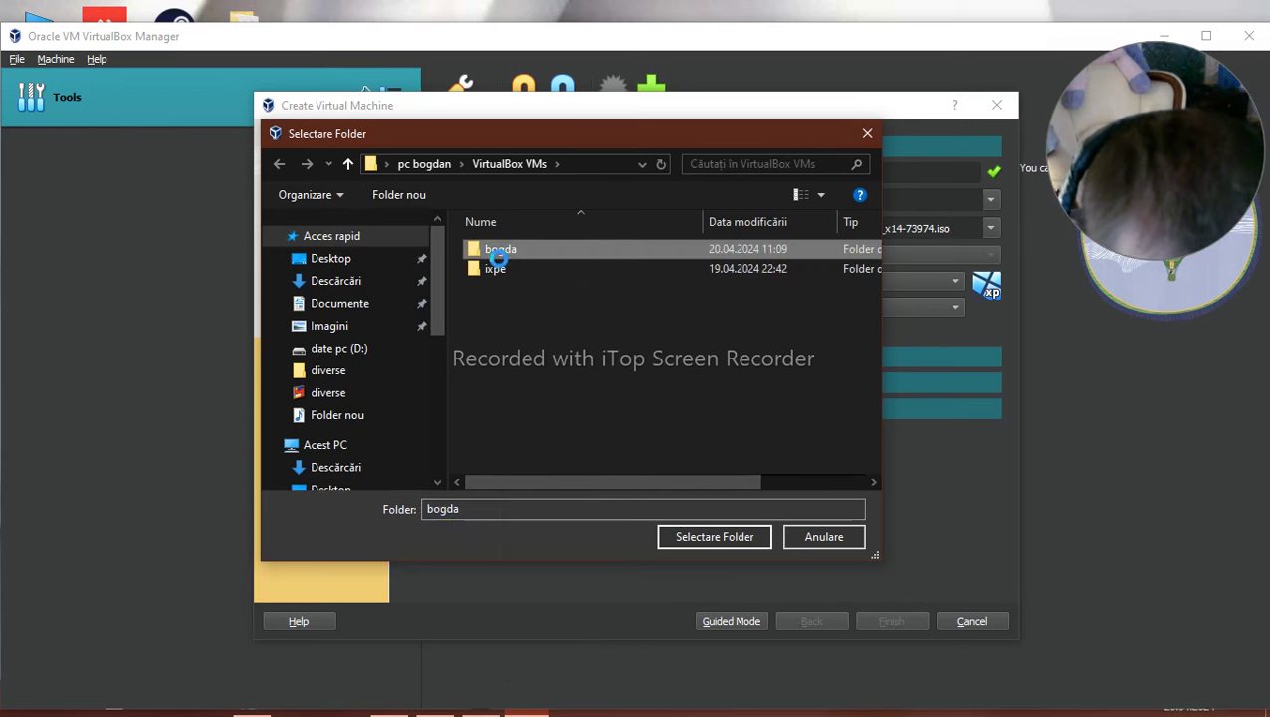
{"action": "right_click", "coordinate": [498, 251]}
{"action": "left_click", "coordinate": [554, 617]}
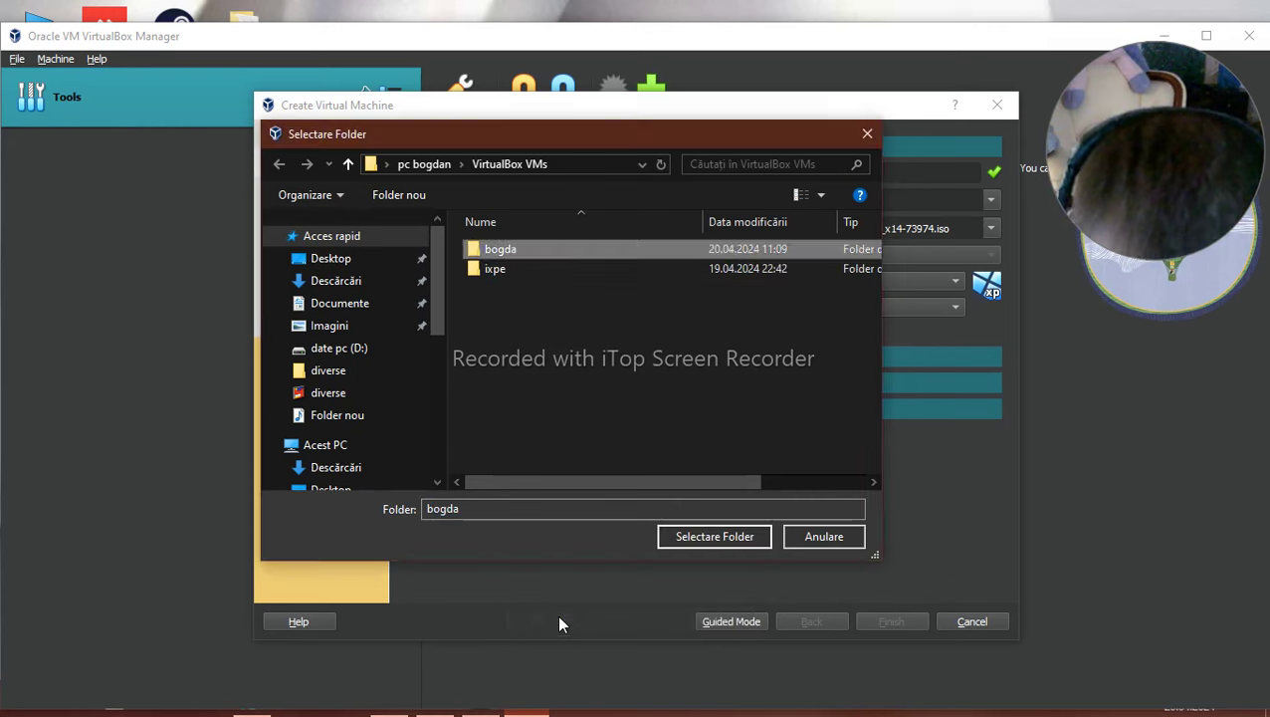
{"action": "right_click", "coordinate": [487, 248]}
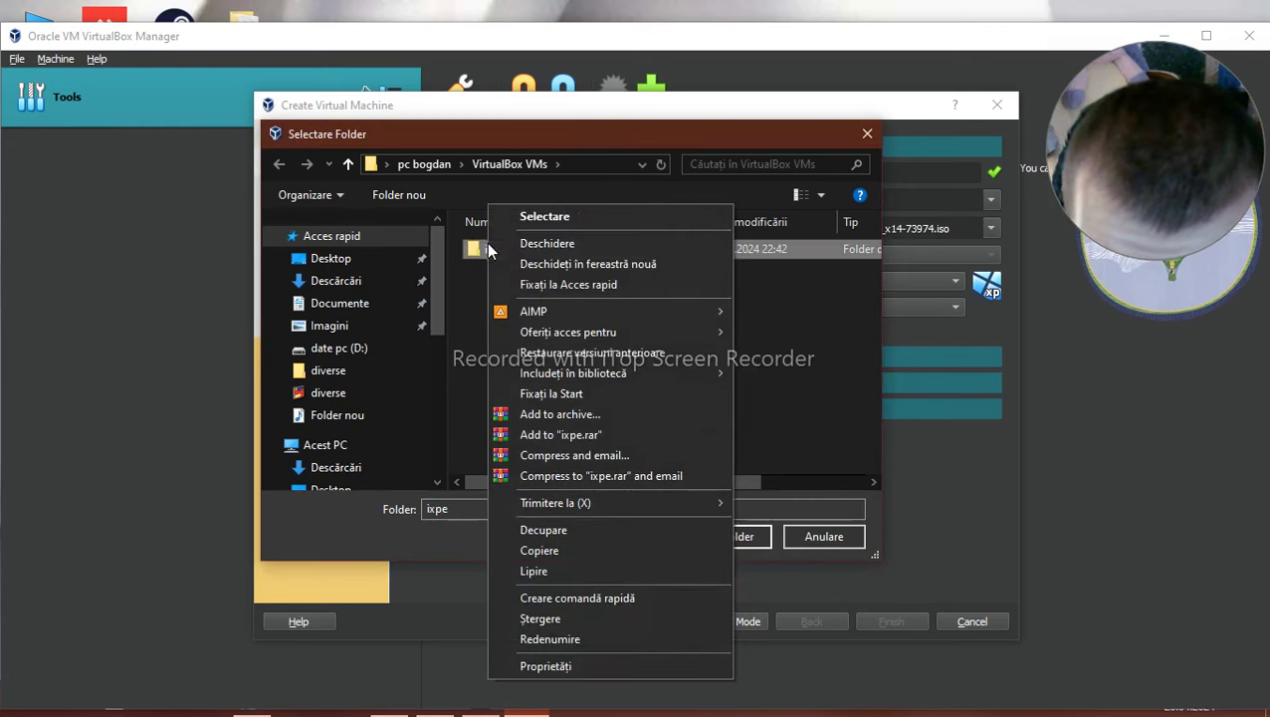
{"action": "left_click", "coordinate": [560, 618]}
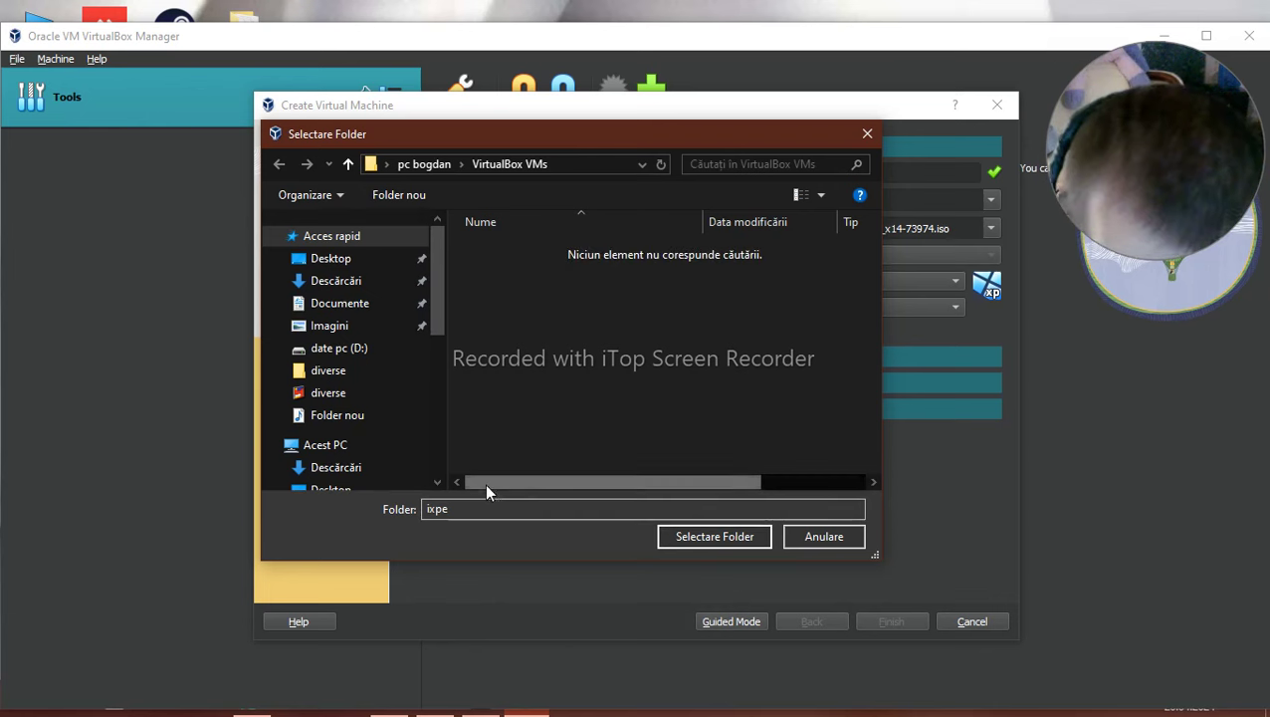
{"action": "left_click", "coordinate": [866, 133]}
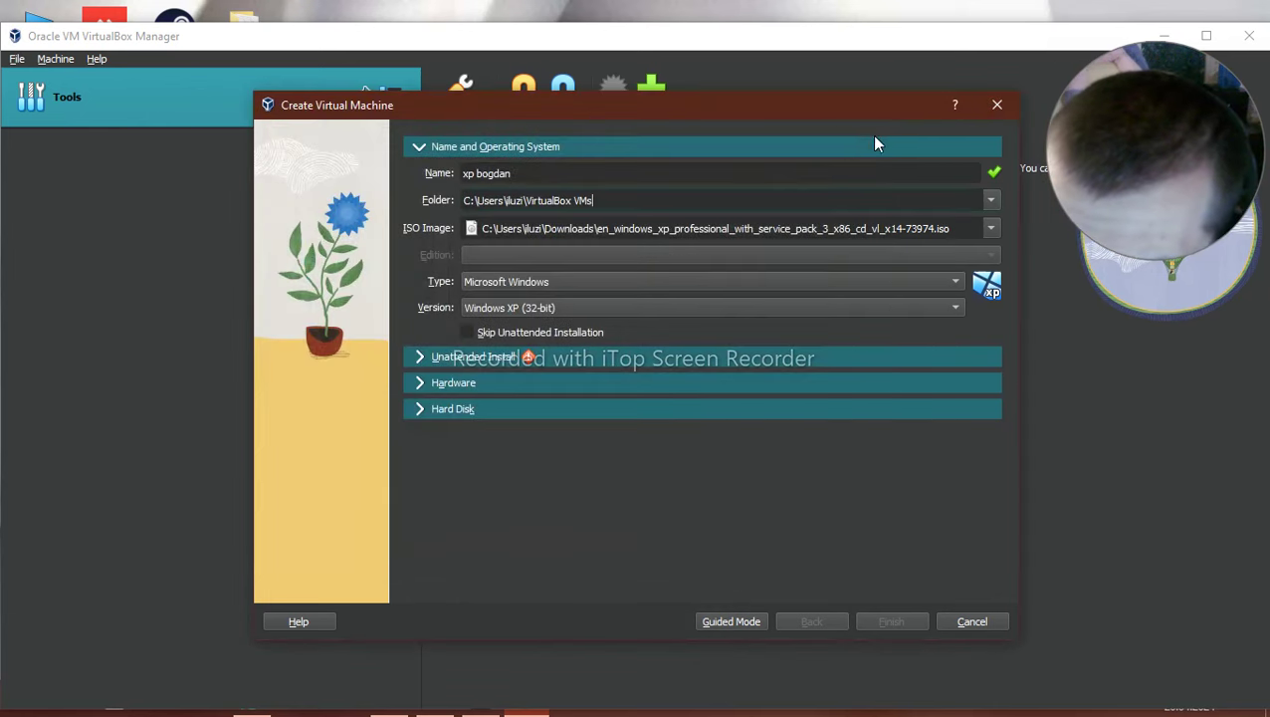
Retype the machine's full name and re-pick the Windows XP ISO from the disc image list
{"action": "left_click", "coordinate": [547, 177]}
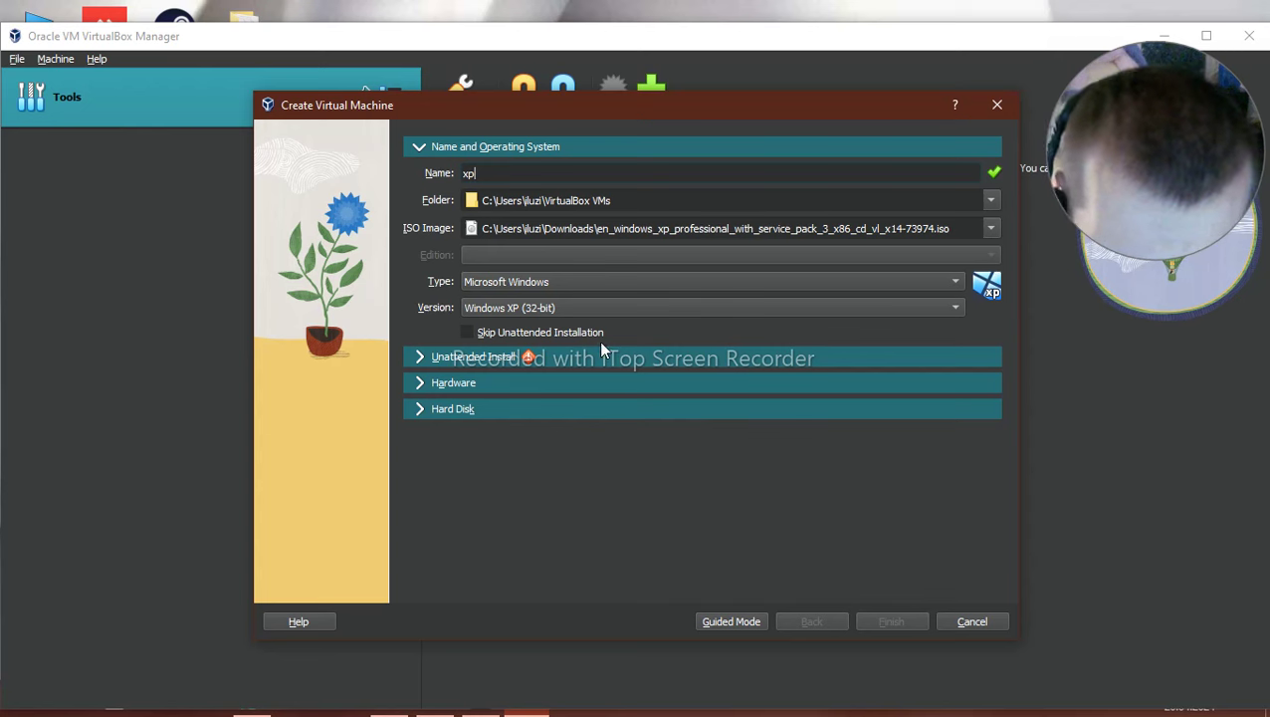
{"action": "type", "text": "bog"}
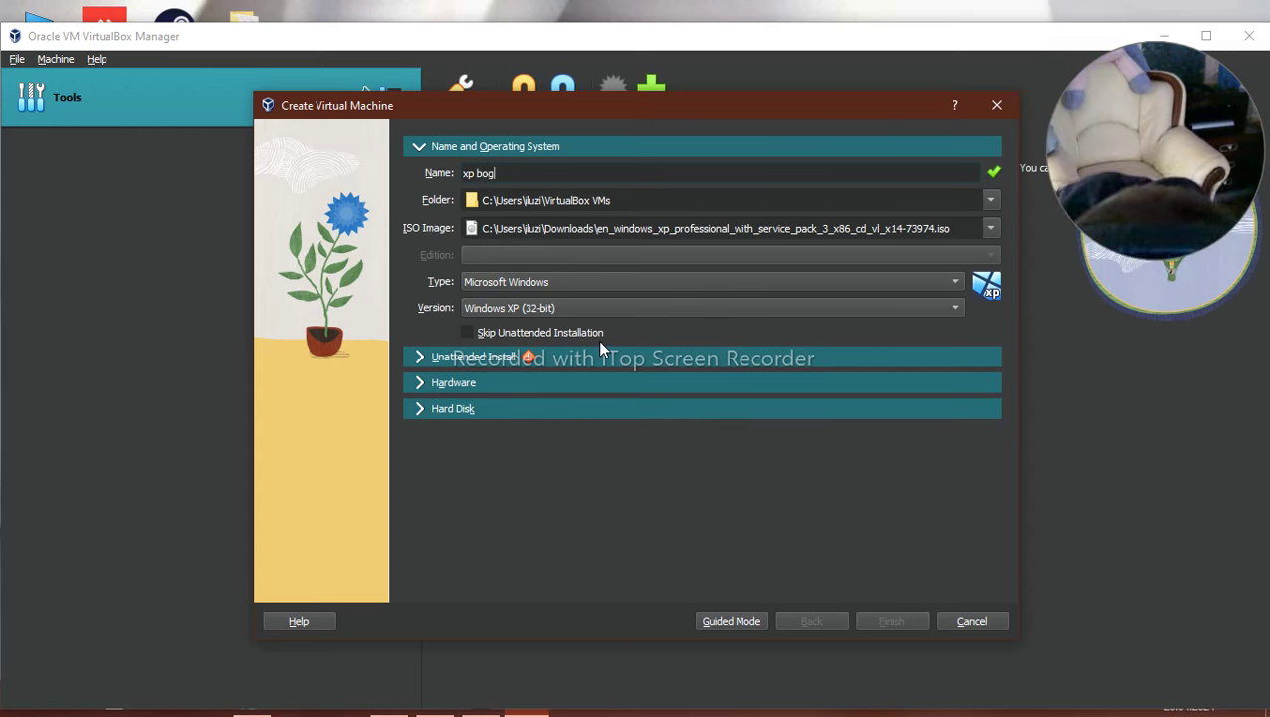
{"action": "type", "text": "dan"}
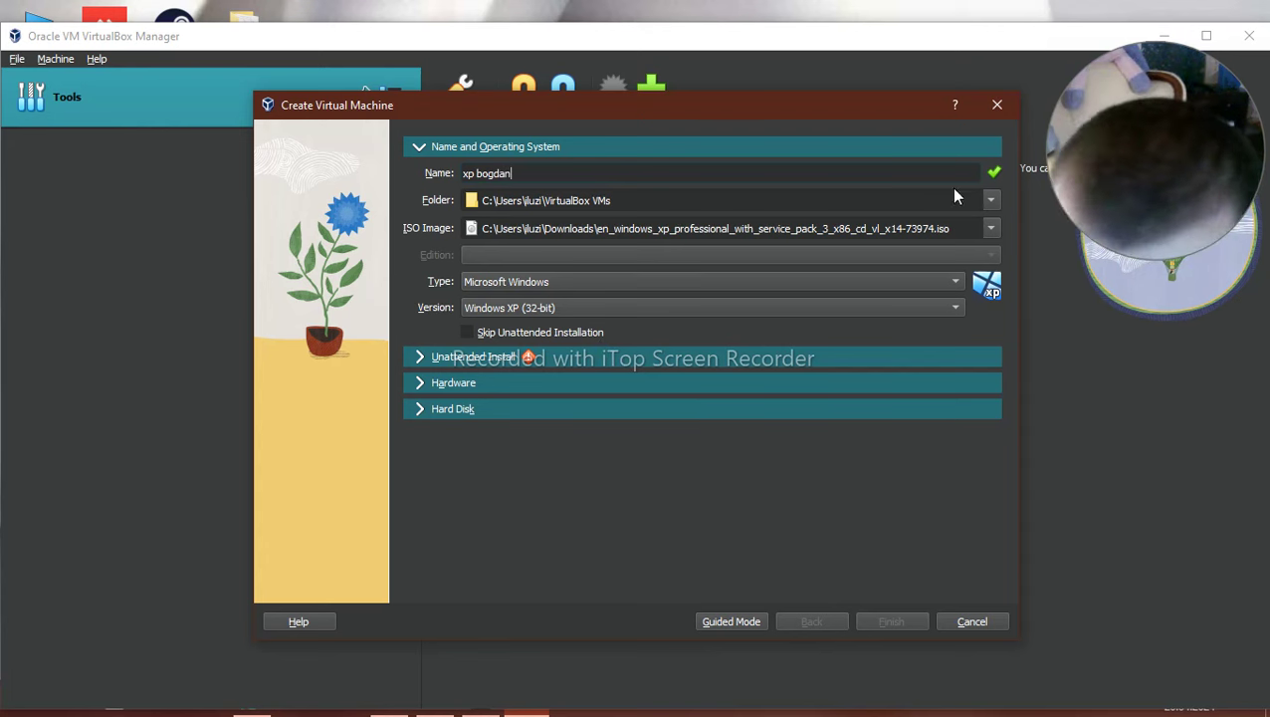
{"action": "left_click", "coordinate": [992, 227]}
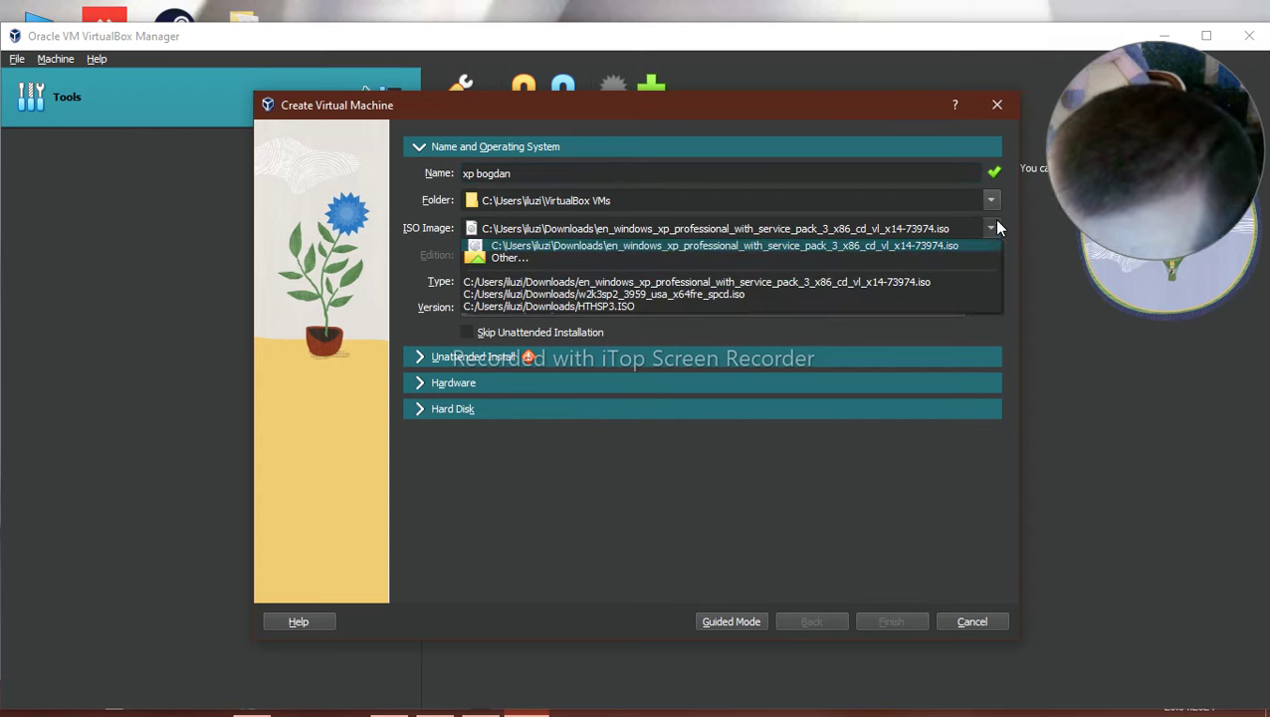
{"action": "left_click", "coordinate": [992, 228]}
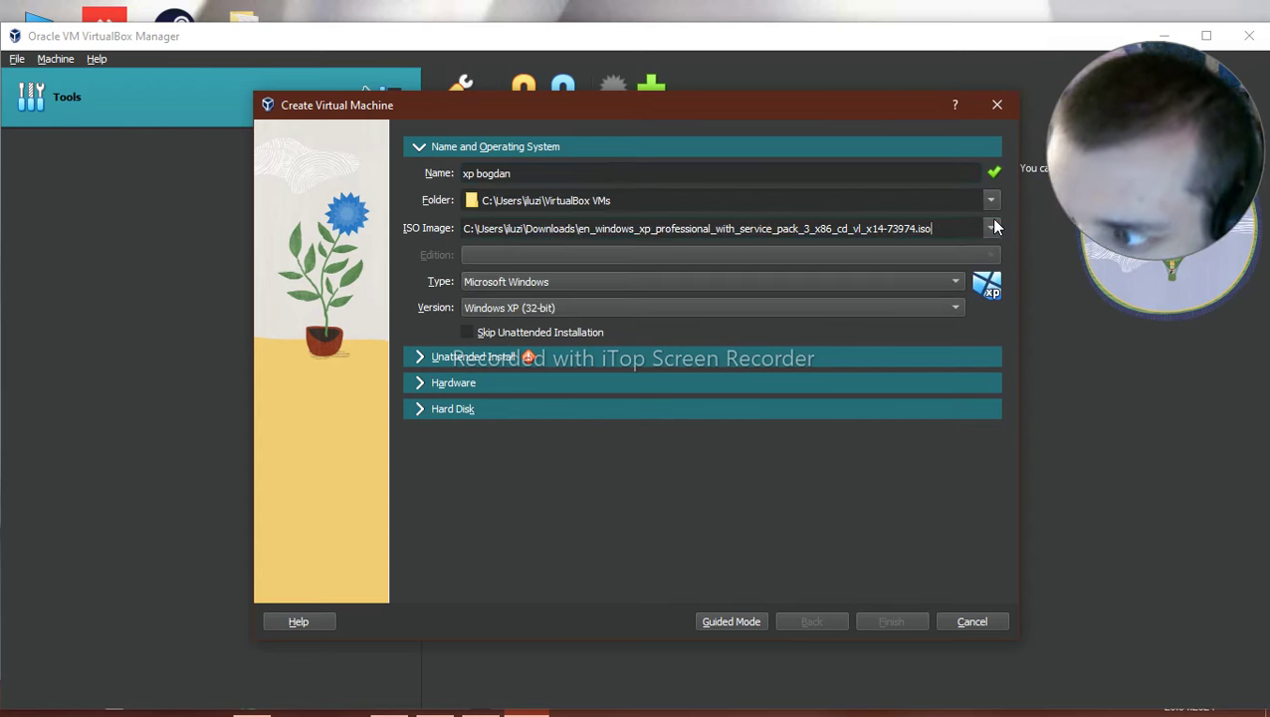
{"action": "left_click", "coordinate": [990, 230]}
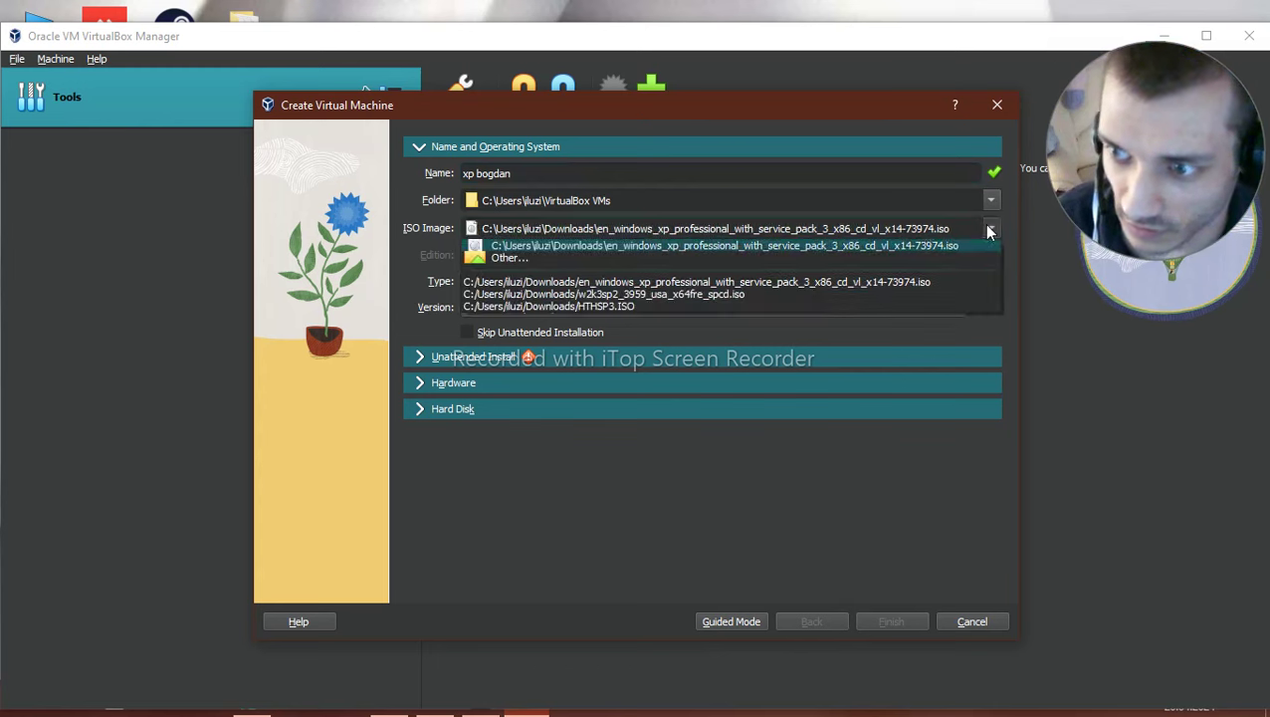
{"action": "left_click", "coordinate": [527, 260]}
{"action": "double_click", "coordinate": [548, 271]}
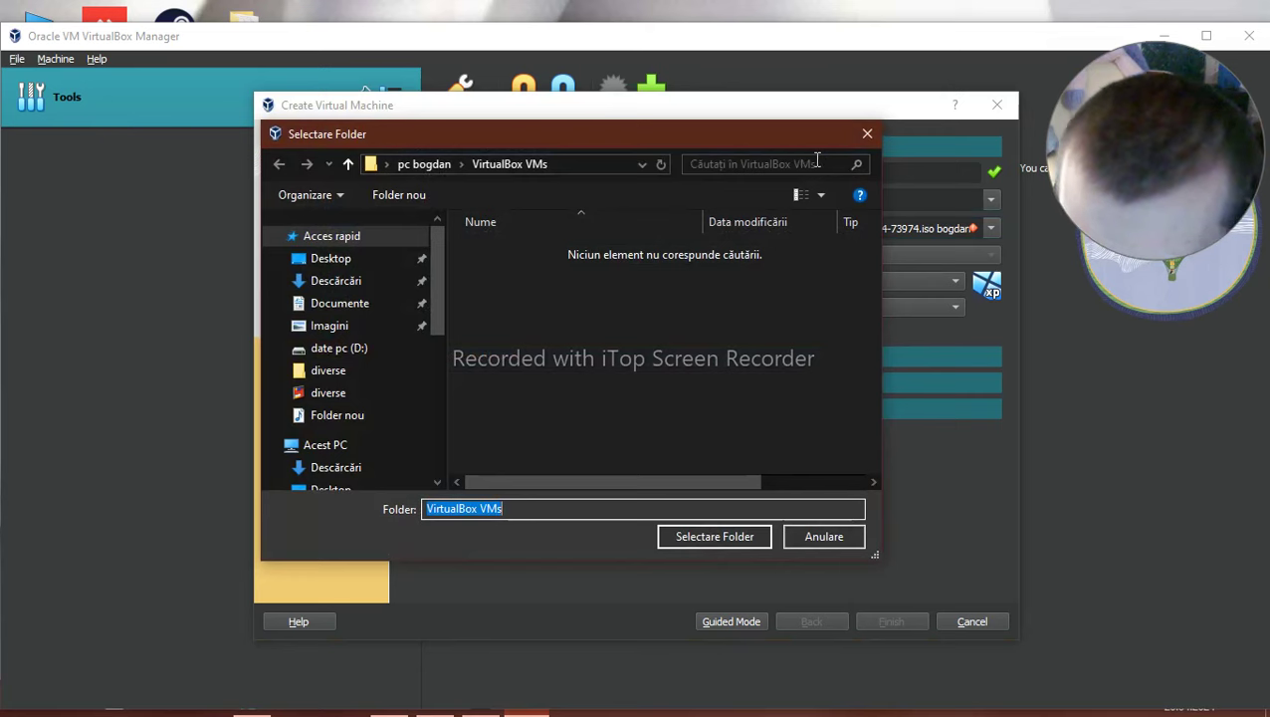
Keep the VirtualBox VMs folder and Microsoft Windows type, and reselect the XP Professional ISO
{"action": "left_click", "coordinate": [867, 136]}
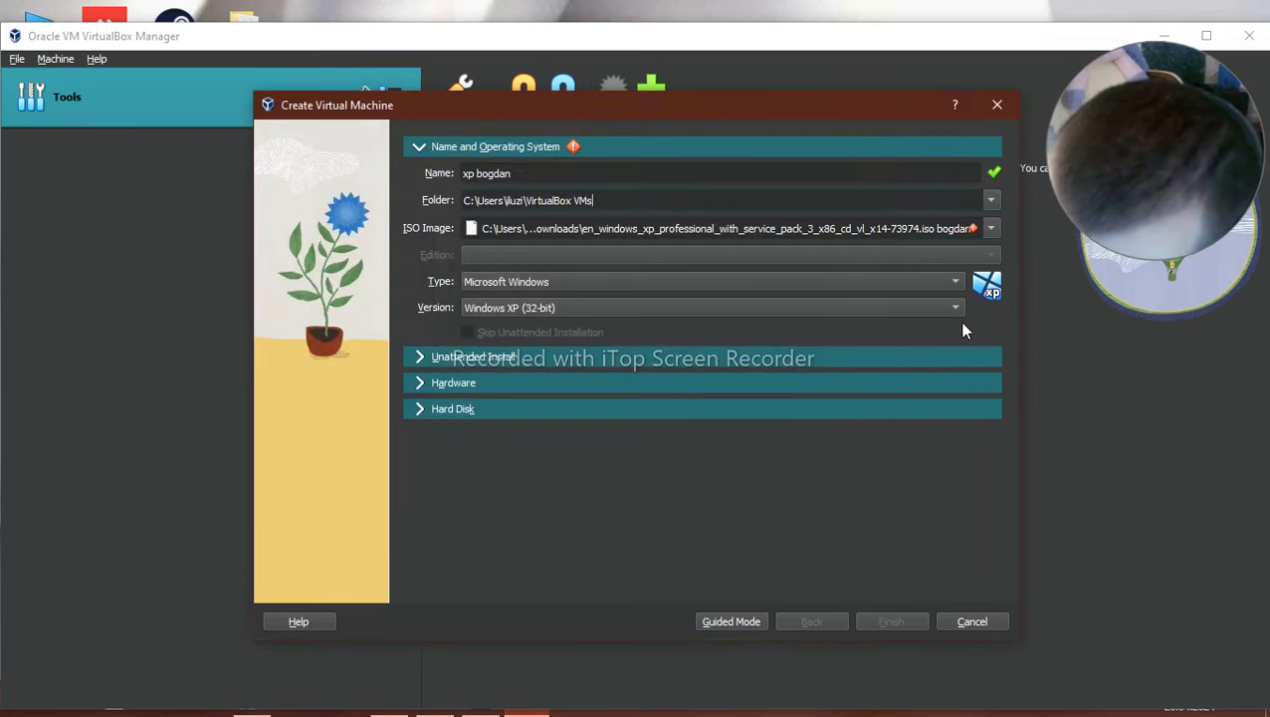
{"action": "left_click", "coordinate": [953, 285]}
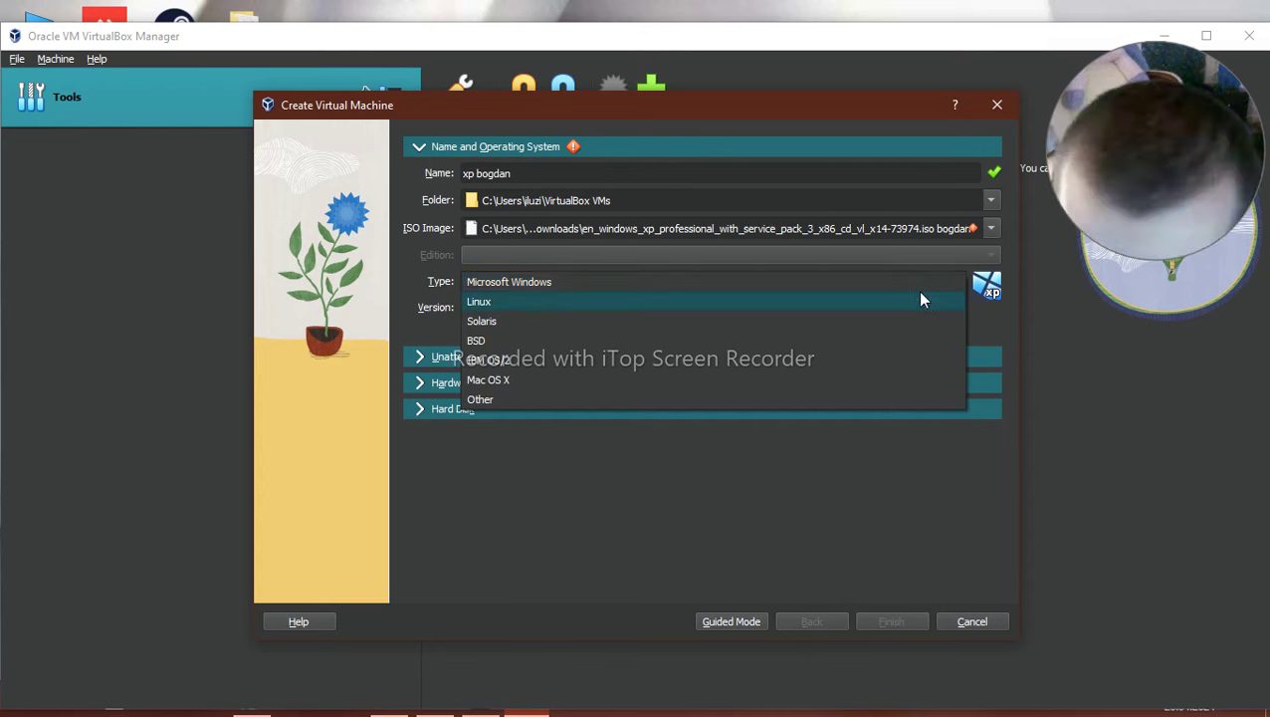
{"action": "left_click", "coordinate": [806, 275]}
{"action": "left_click", "coordinate": [992, 231]}
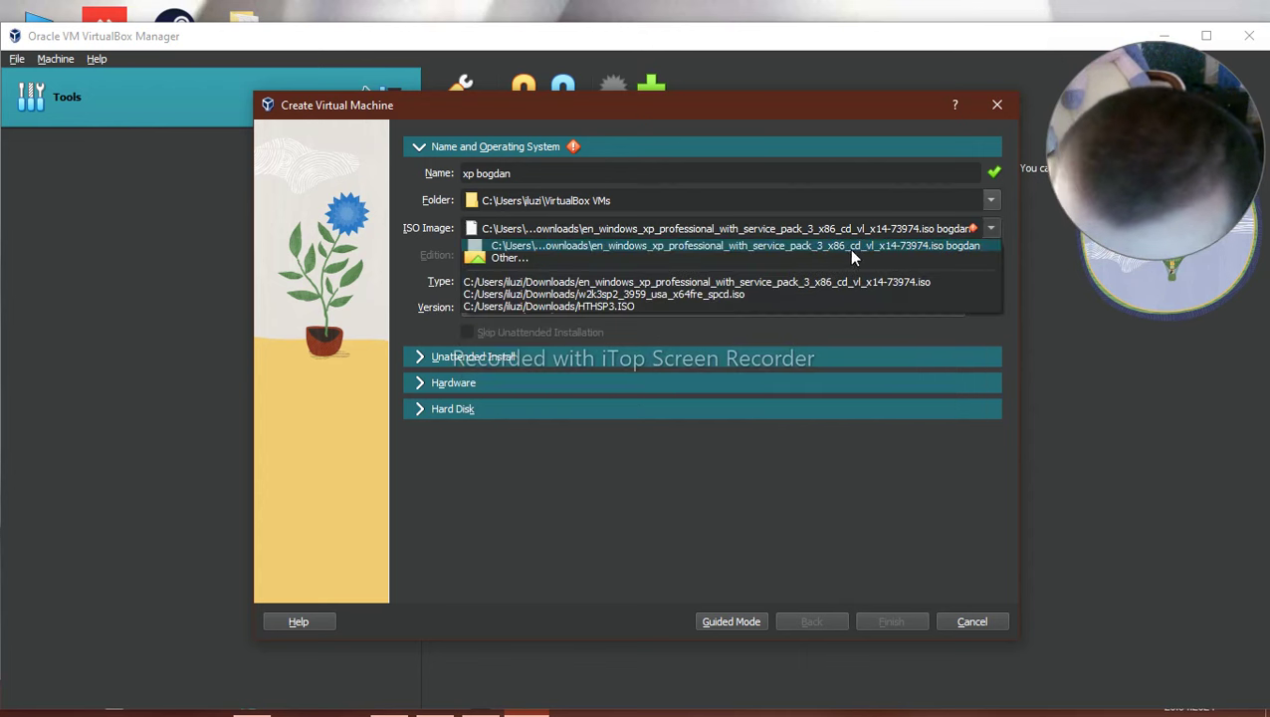
{"action": "left_click", "coordinate": [636, 256]}
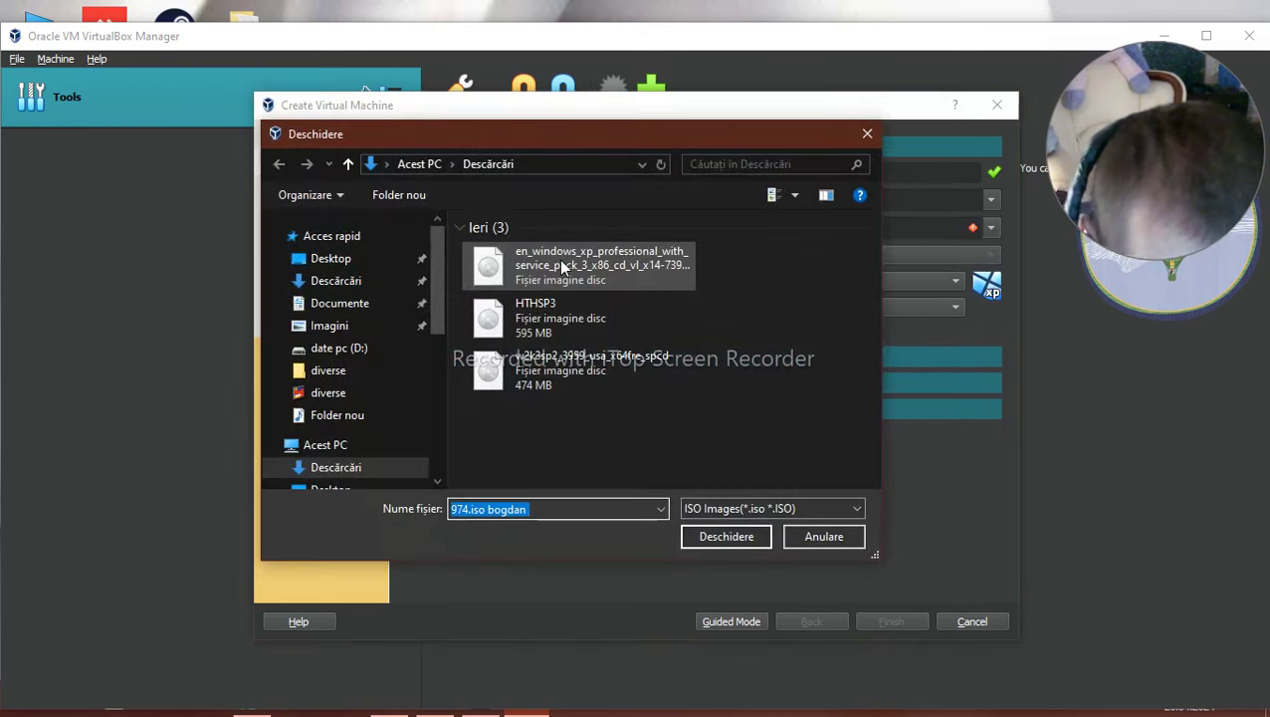
{"action": "double_click", "coordinate": [561, 258]}
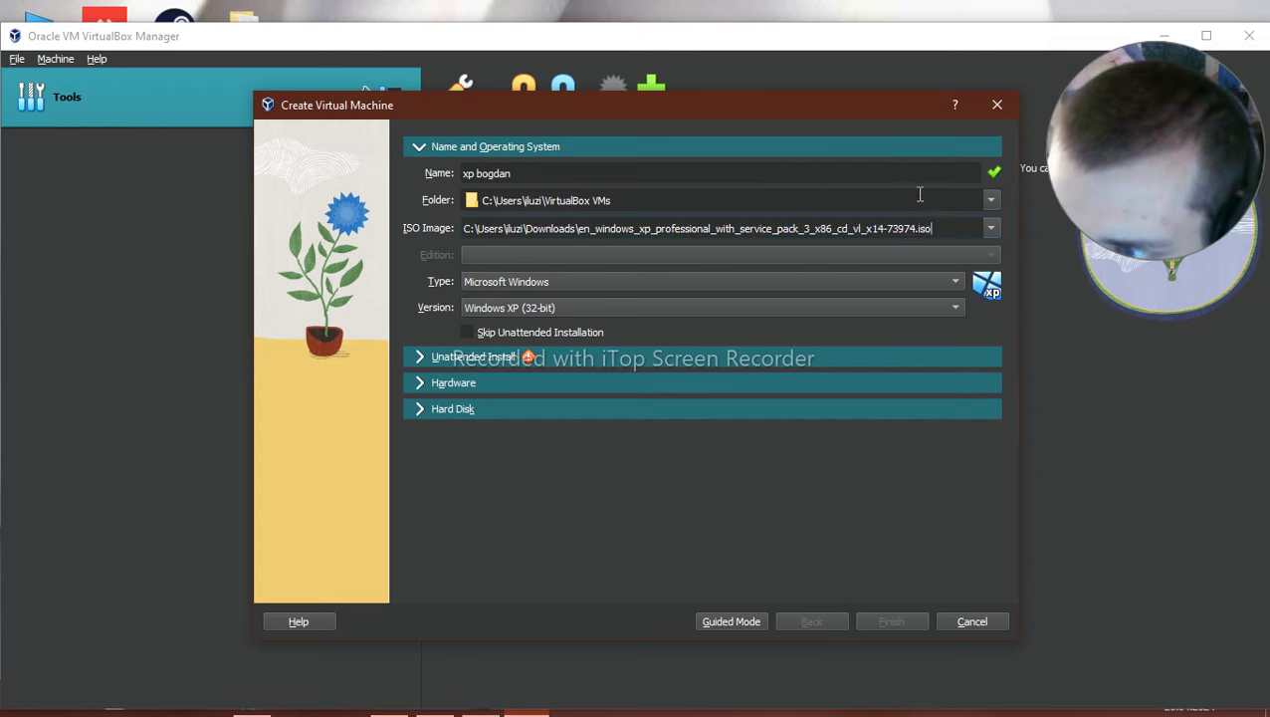
Open and close the machine folder browser, then cancel the Create Virtual Machine dialog
{"action": "left_click", "coordinate": [990, 202]}
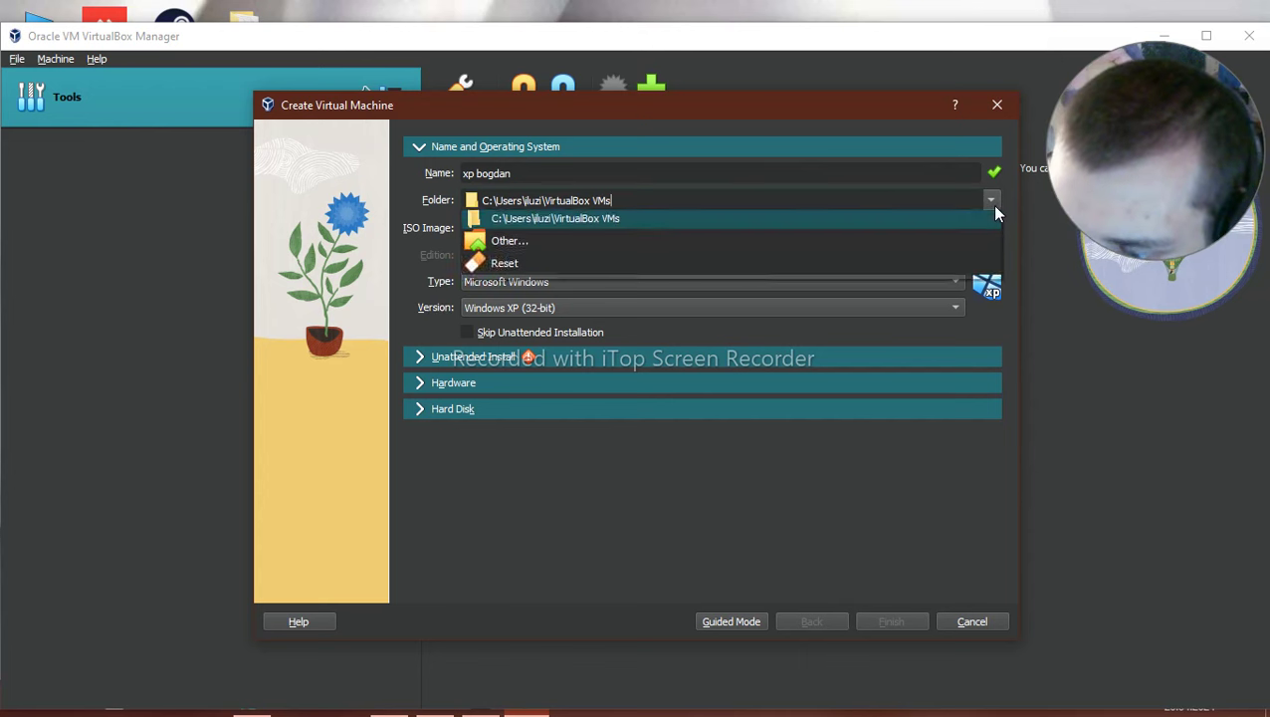
{"action": "left_click", "coordinate": [509, 246]}
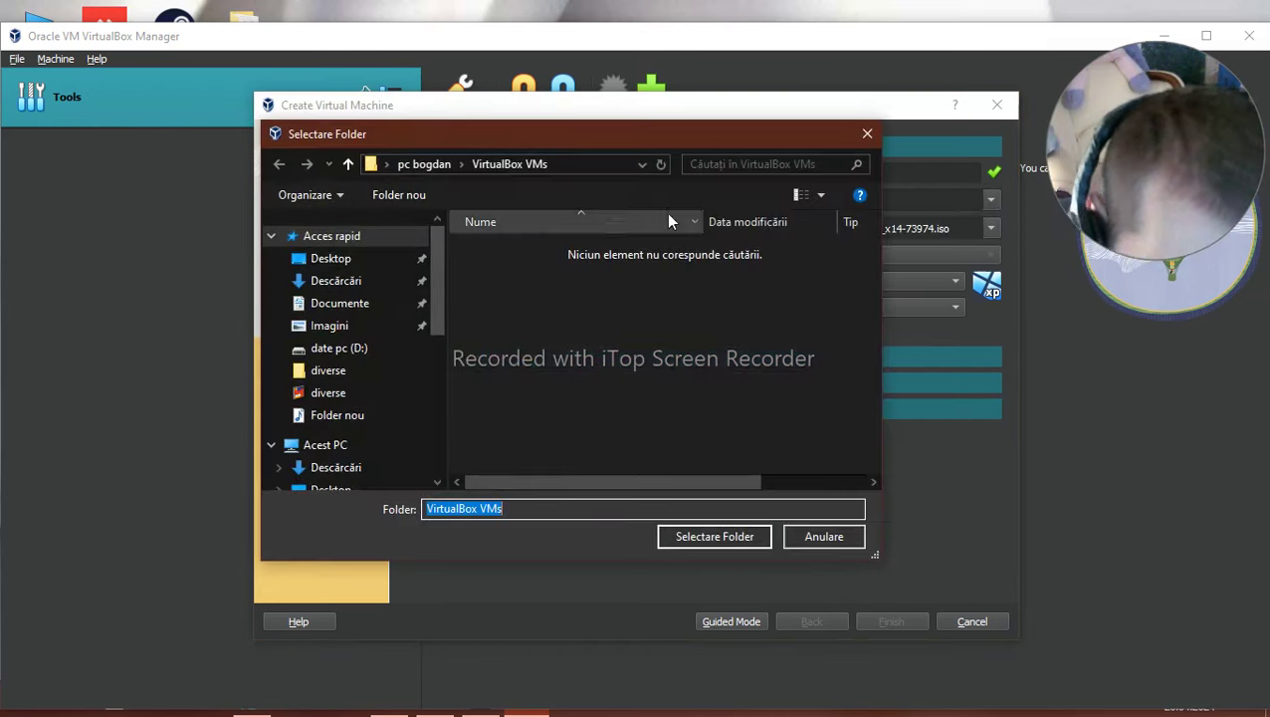
{"action": "left_click", "coordinate": [867, 133]}
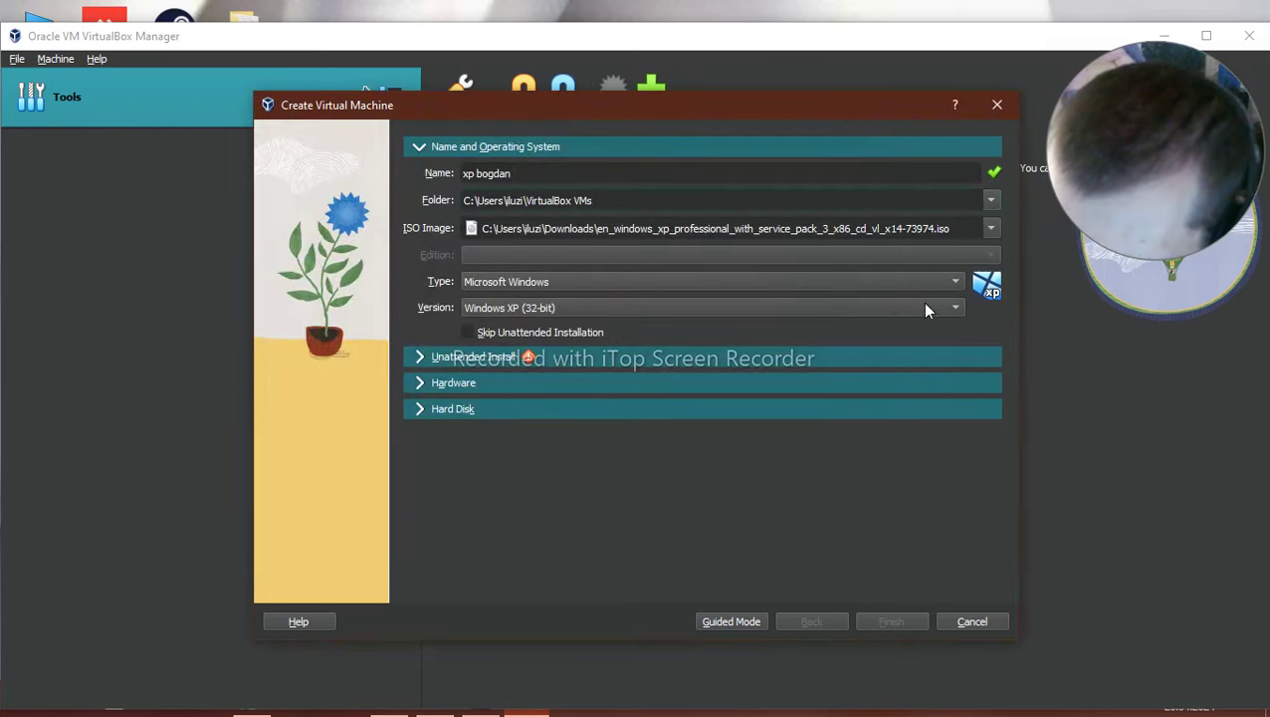
{"action": "left_click", "coordinate": [1000, 113]}
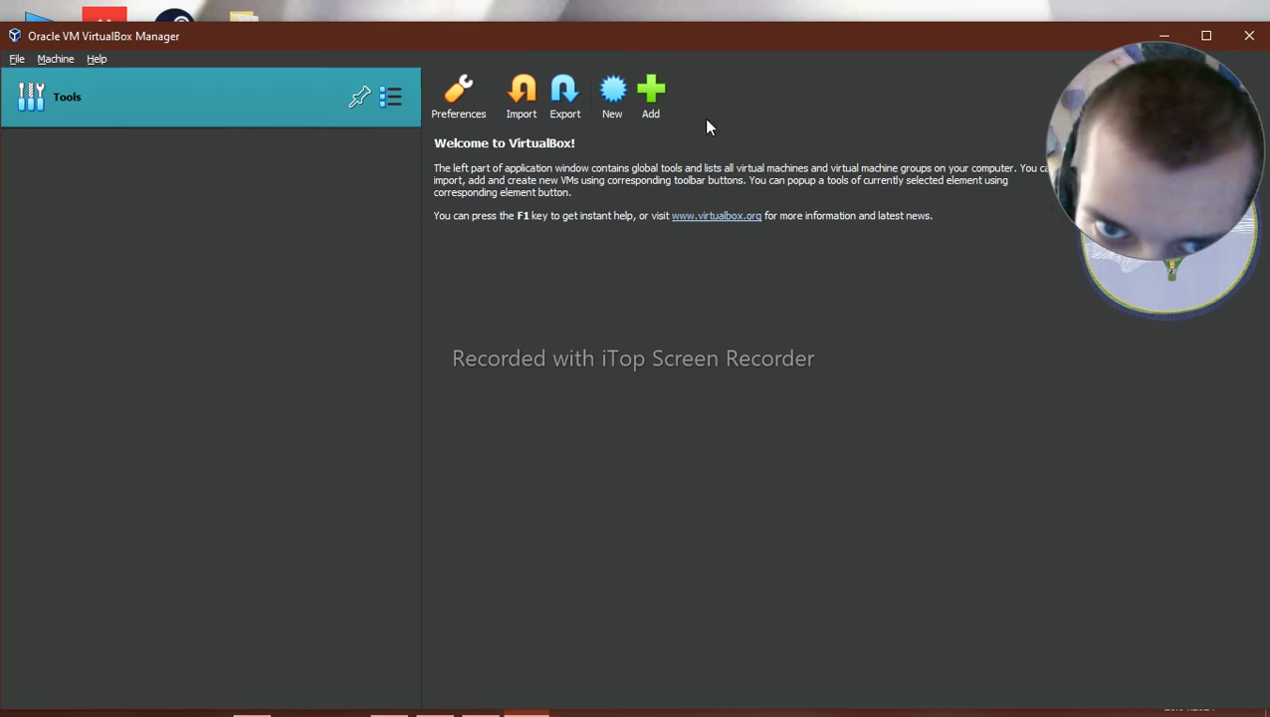
Start a new machine and check the ISO and machine folder choices, leaving them unchanged
{"action": "left_click", "coordinate": [611, 93]}
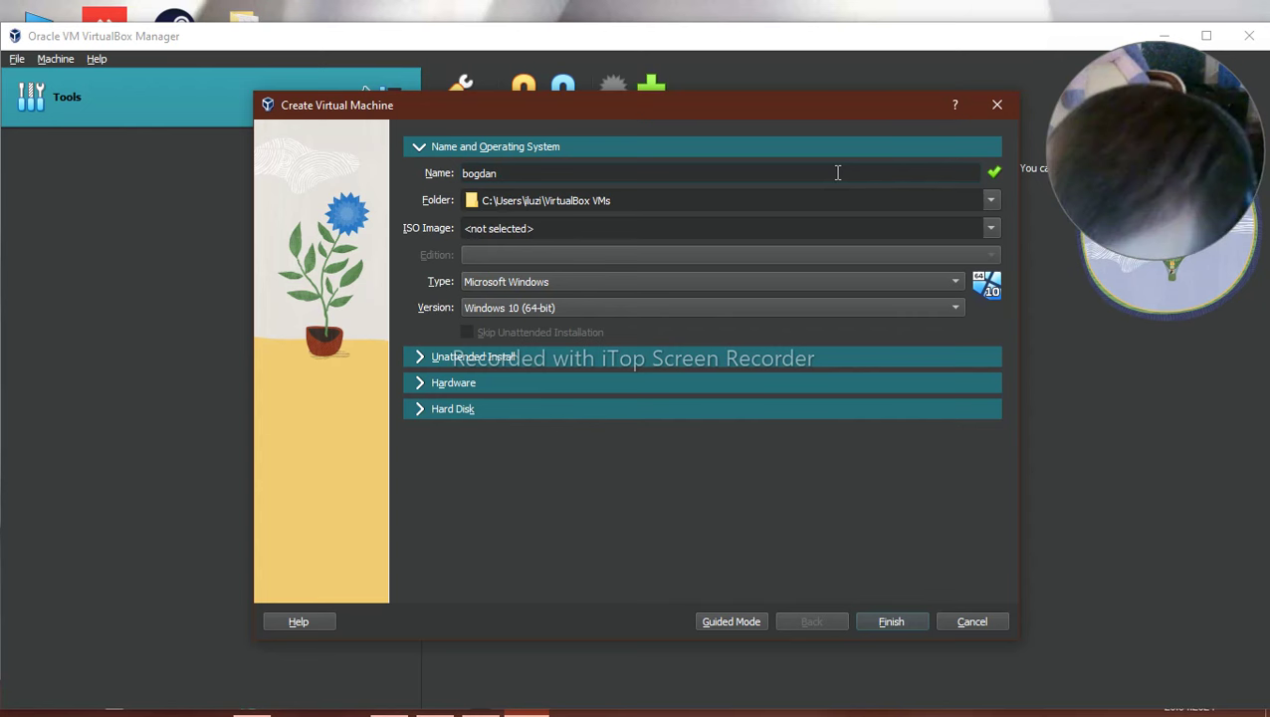
{"action": "left_click", "coordinate": [990, 228]}
{"action": "left_click", "coordinate": [535, 259]}
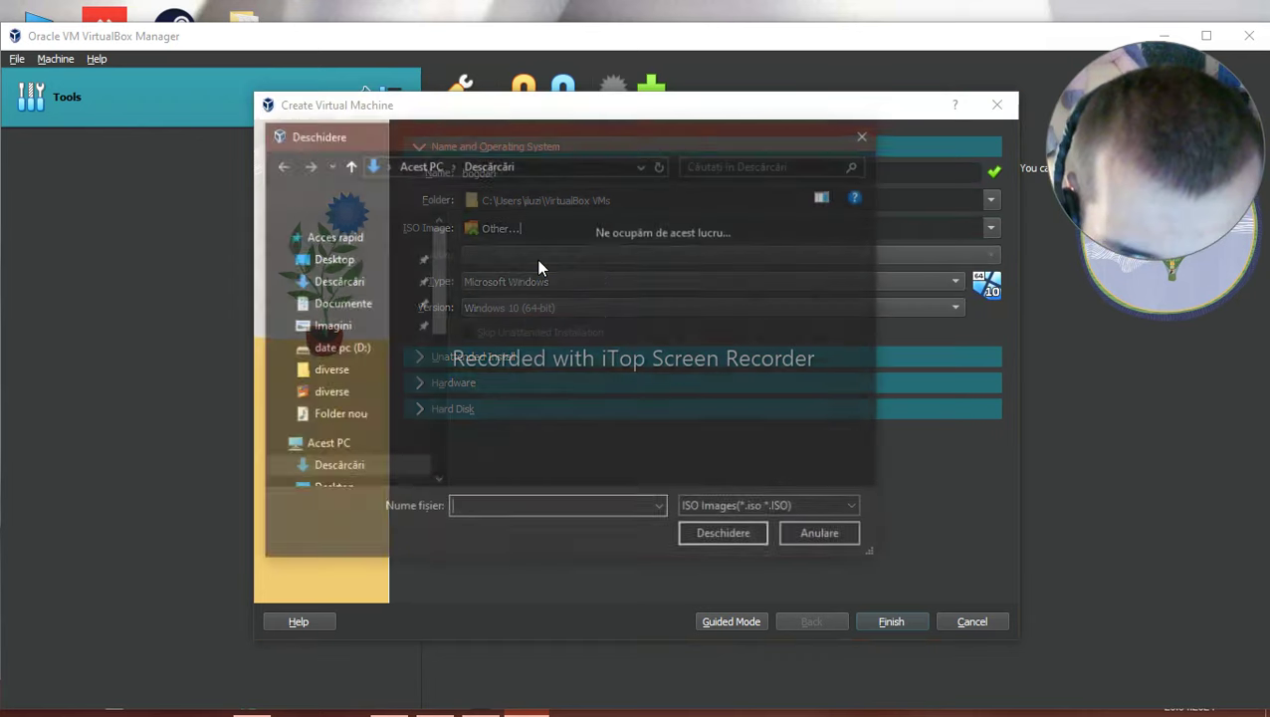
{"action": "key", "text": "Escape"}
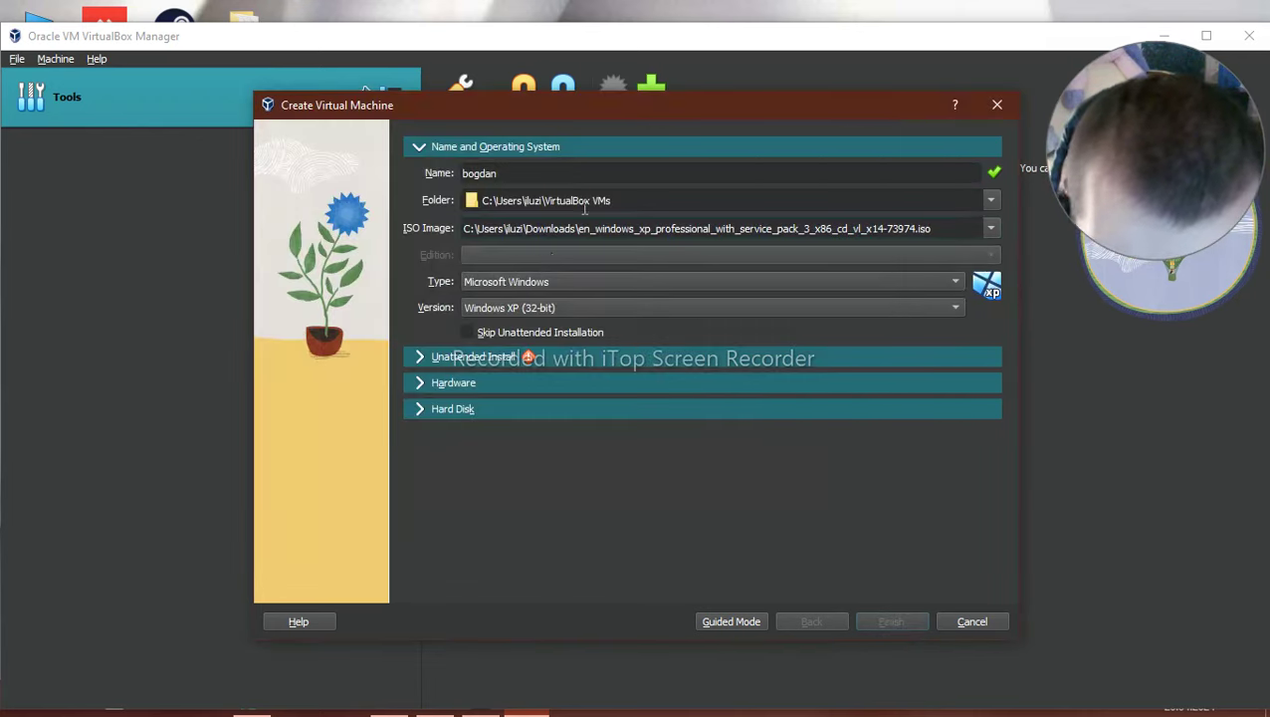
{"action": "left_click", "coordinate": [992, 200]}
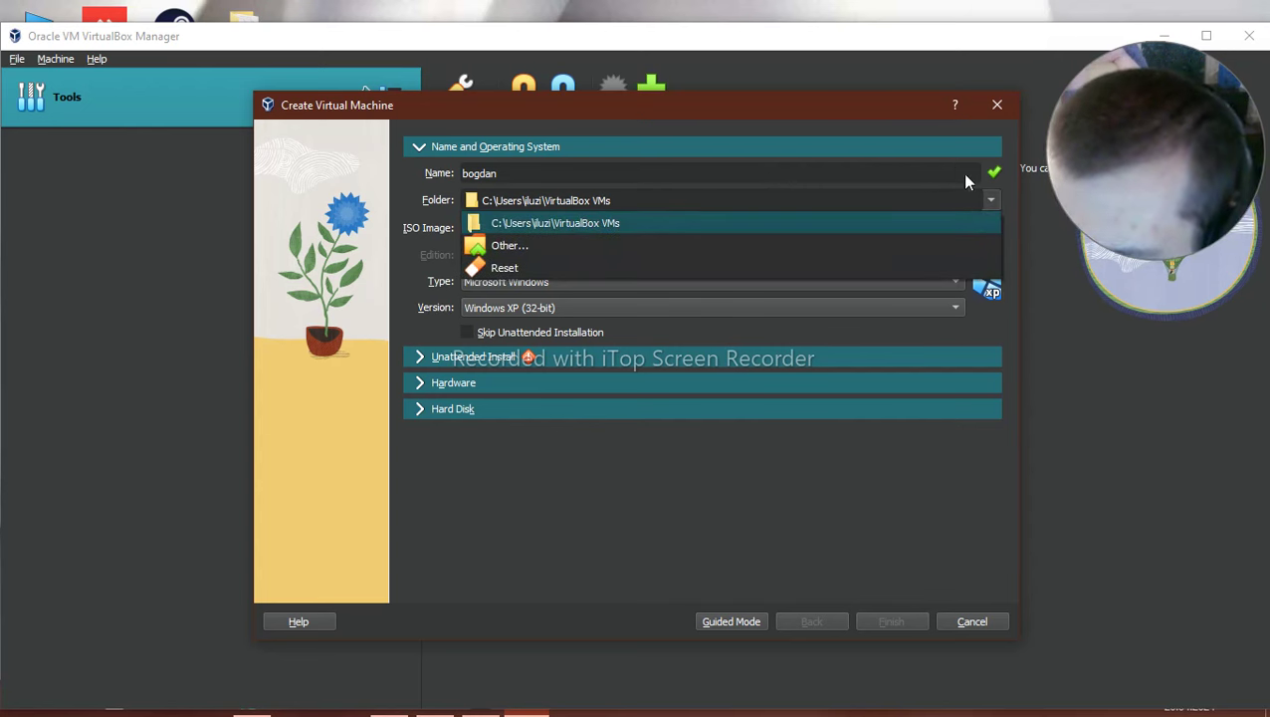
{"action": "left_click", "coordinate": [991, 202]}
{"action": "left_click", "coordinate": [991, 202]}
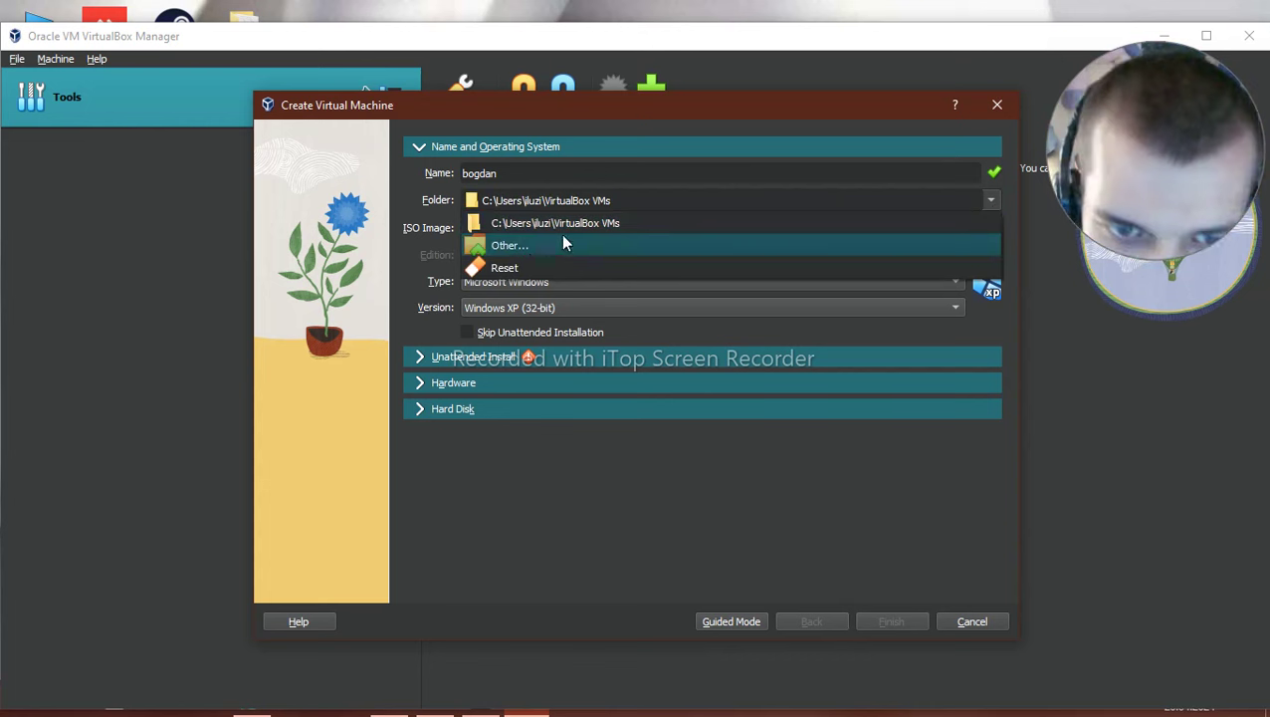
{"action": "left_click", "coordinate": [530, 252]}
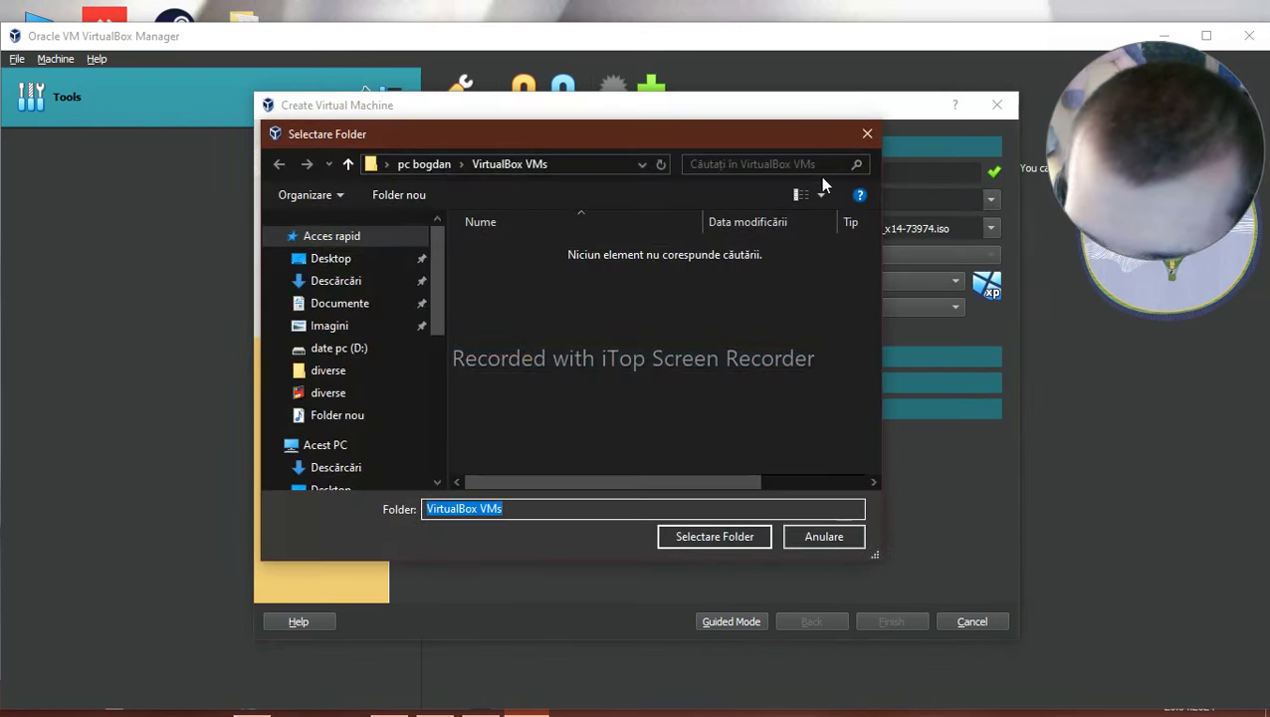
{"action": "left_click", "coordinate": [865, 135]}
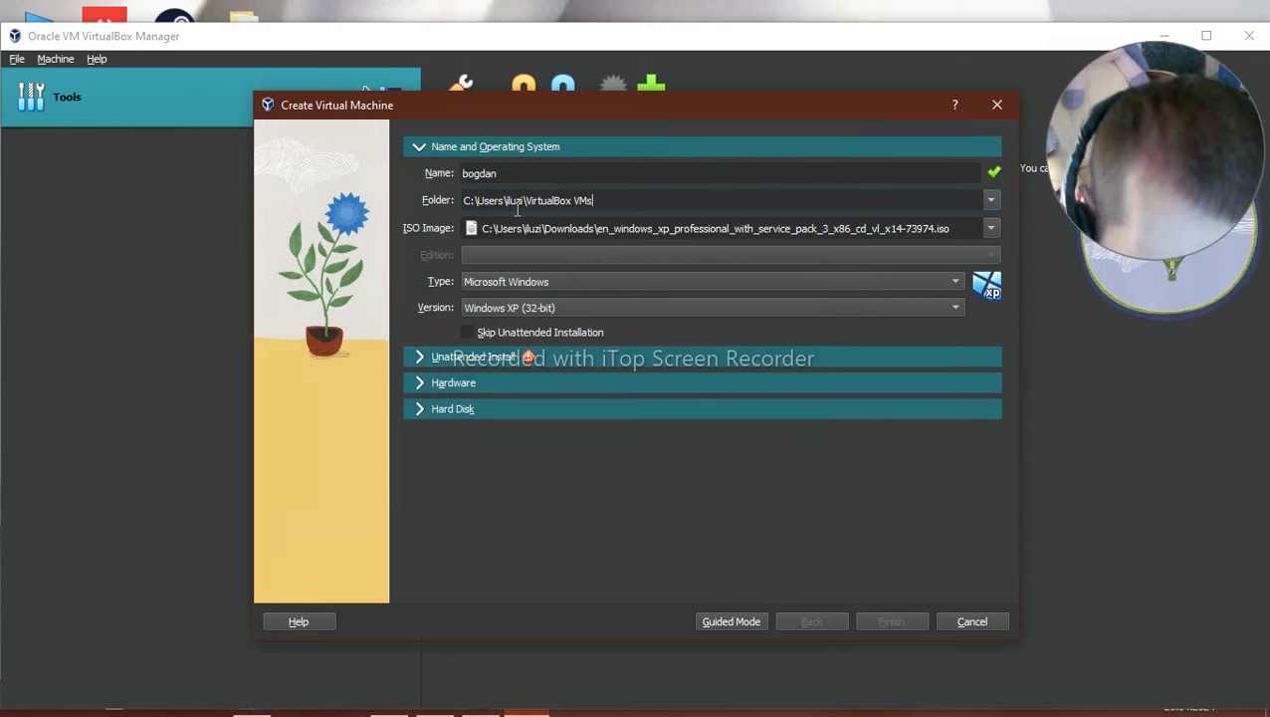
Replace the machine name with a new one and create the Windows XP (32-bit) VM
{"action": "left_click", "coordinate": [631, 177]}
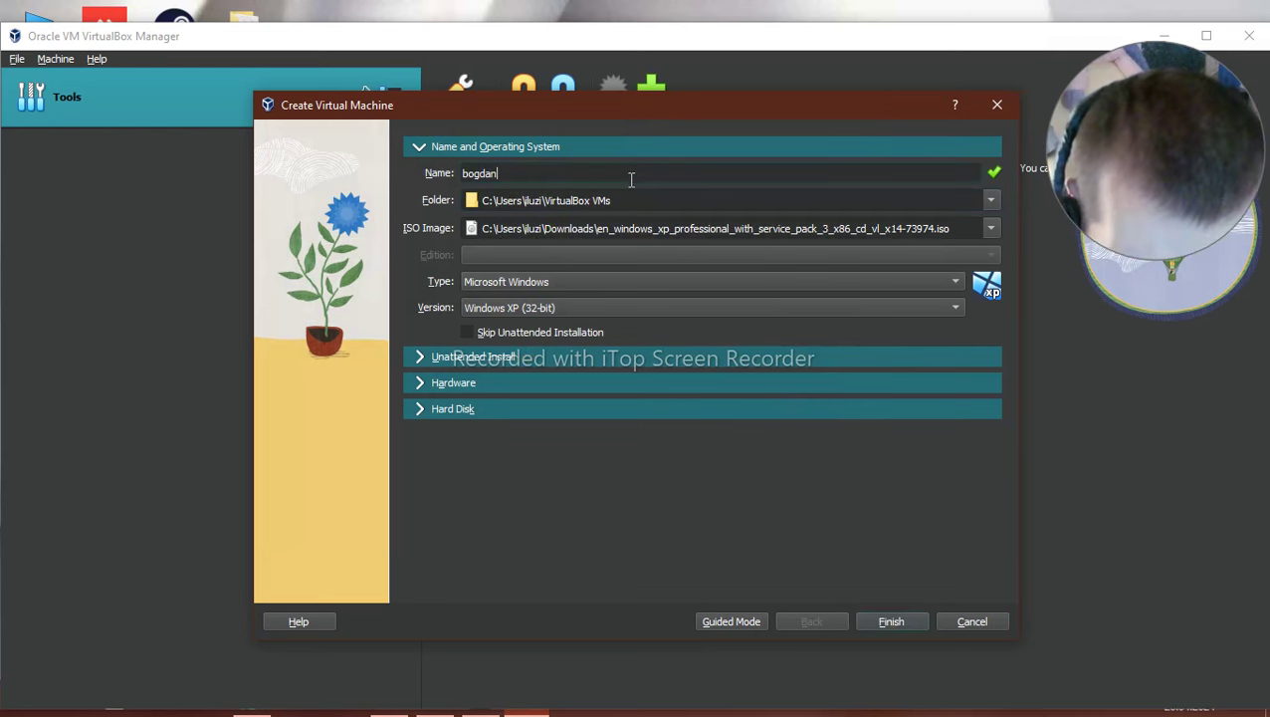
{"action": "key", "text": "BackSpace"}
{"action": "key", "text": "BackSpace"}
{"action": "key", "text": "BackSpace"}
{"action": "key", "text": "BackSpace"}
{"action": "key", "text": "BackSpace"}
{"action": "key", "text": "BackSpace"}
{"action": "key", "text": "BackSpace"}
{"action": "type", "text": "b"}
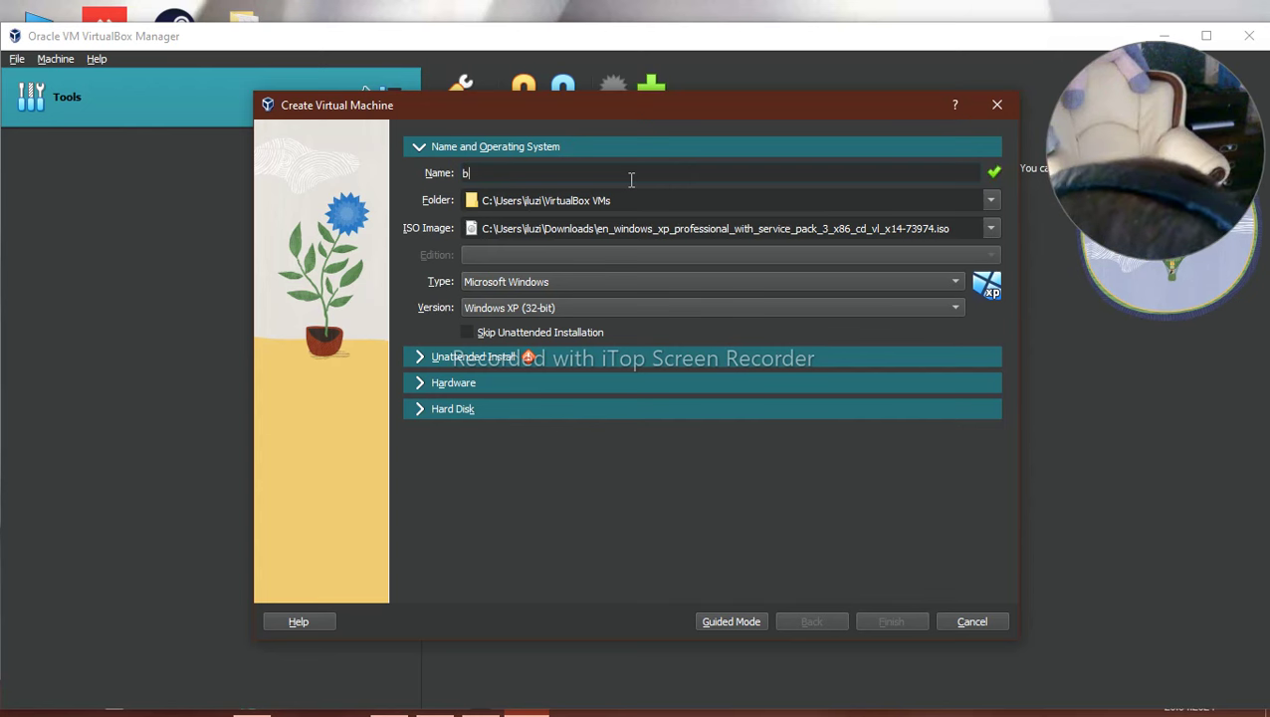
{"action": "type", "text": "ogdi"}
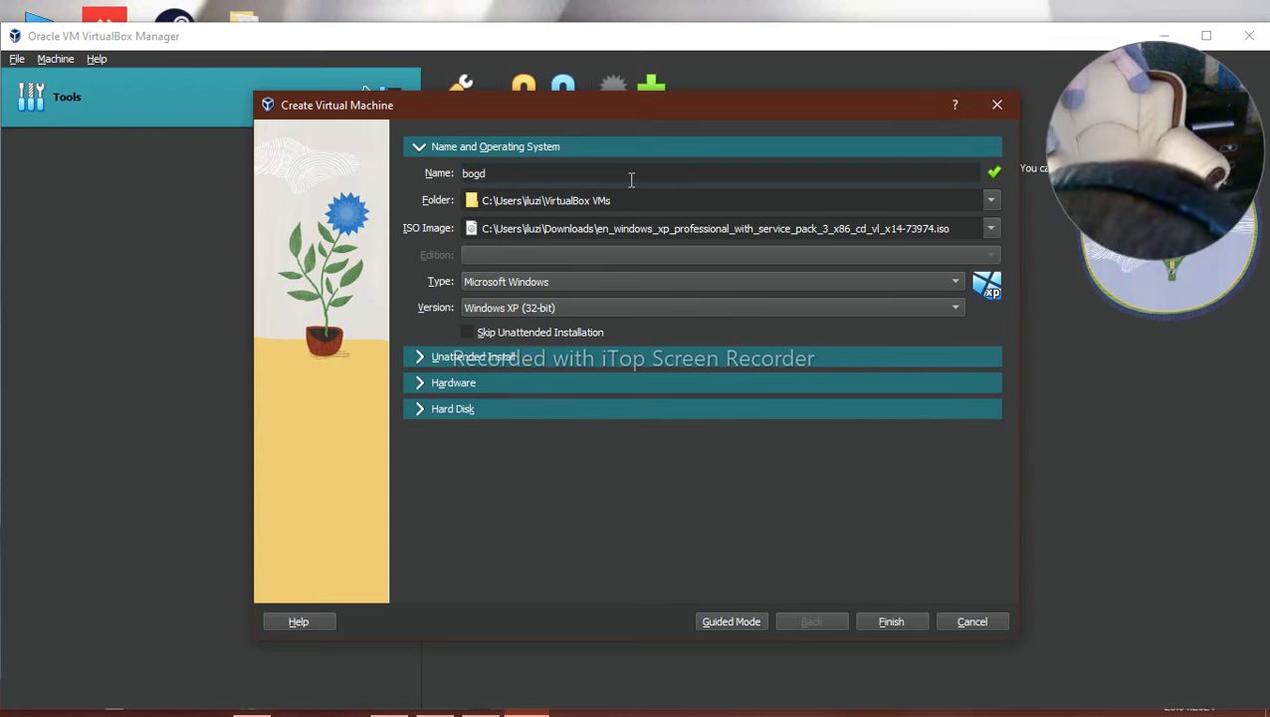
{"action": "left_click", "coordinate": [890, 622]}
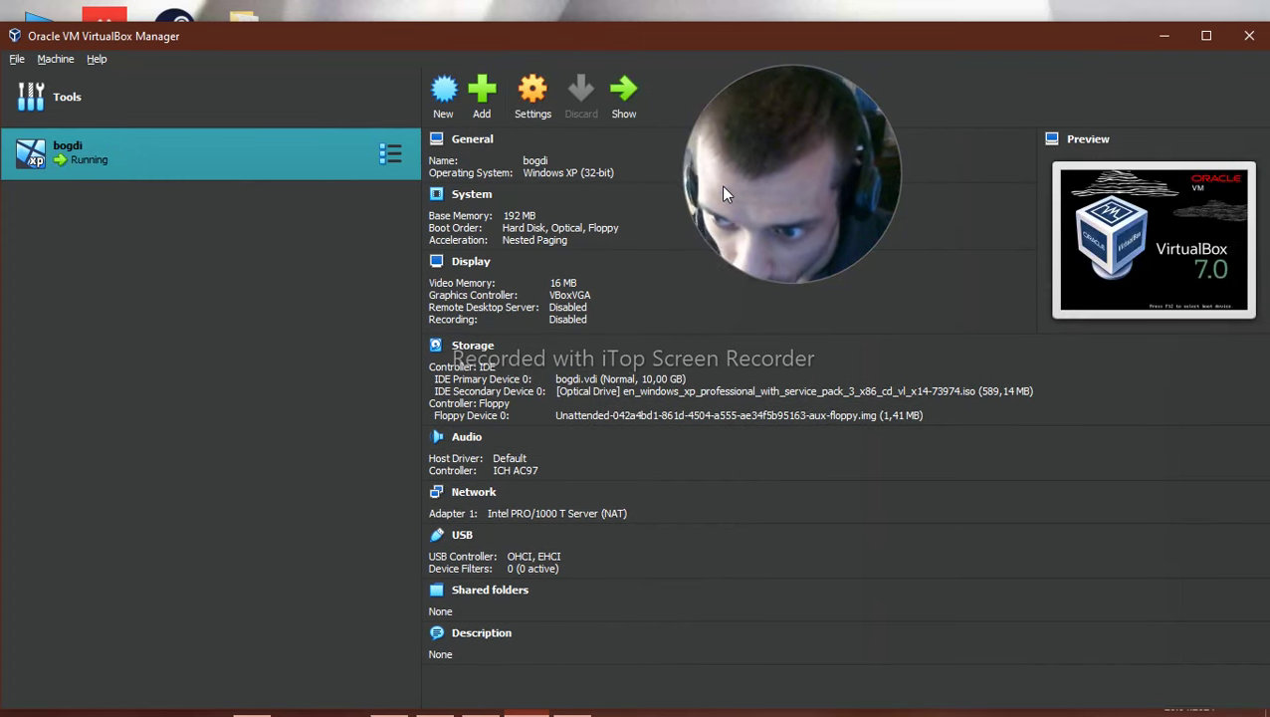
Move the manager window aside and minimize it to reveal the VM's Windows Setup screen
{"action": "left_click_drag", "start_coordinate": [771, 202], "coordinate": [1229, 199]}
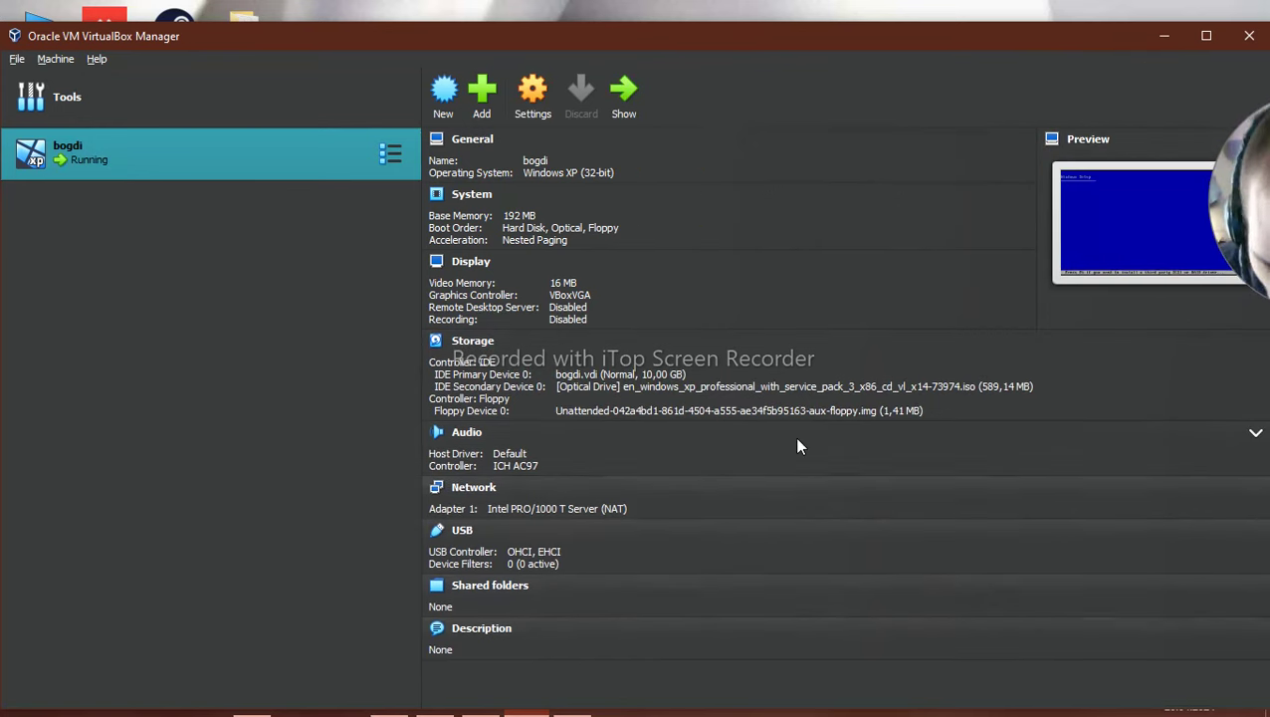
{"action": "left_click", "coordinate": [1163, 36]}
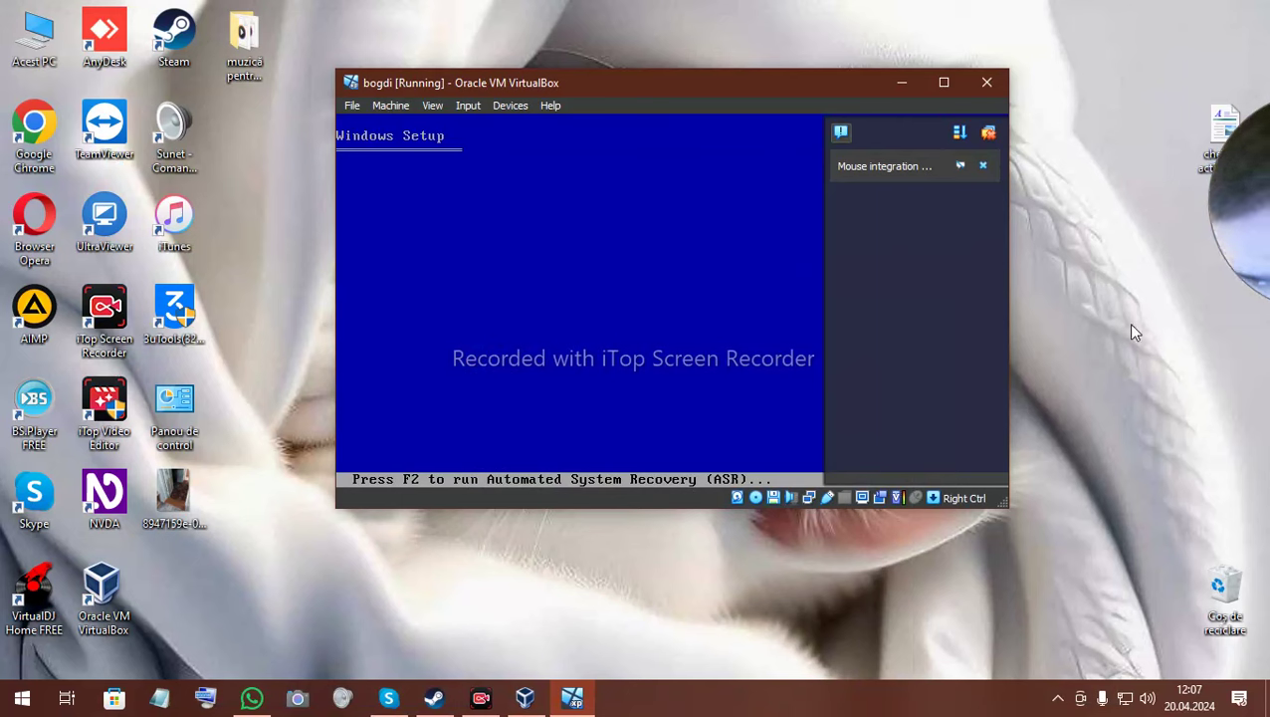
Reposition the VM window while Windows XP Setup copies files up to 45%
{"action": "left_click_drag", "start_coordinate": [1230, 214], "coordinate": [1030, 148]}
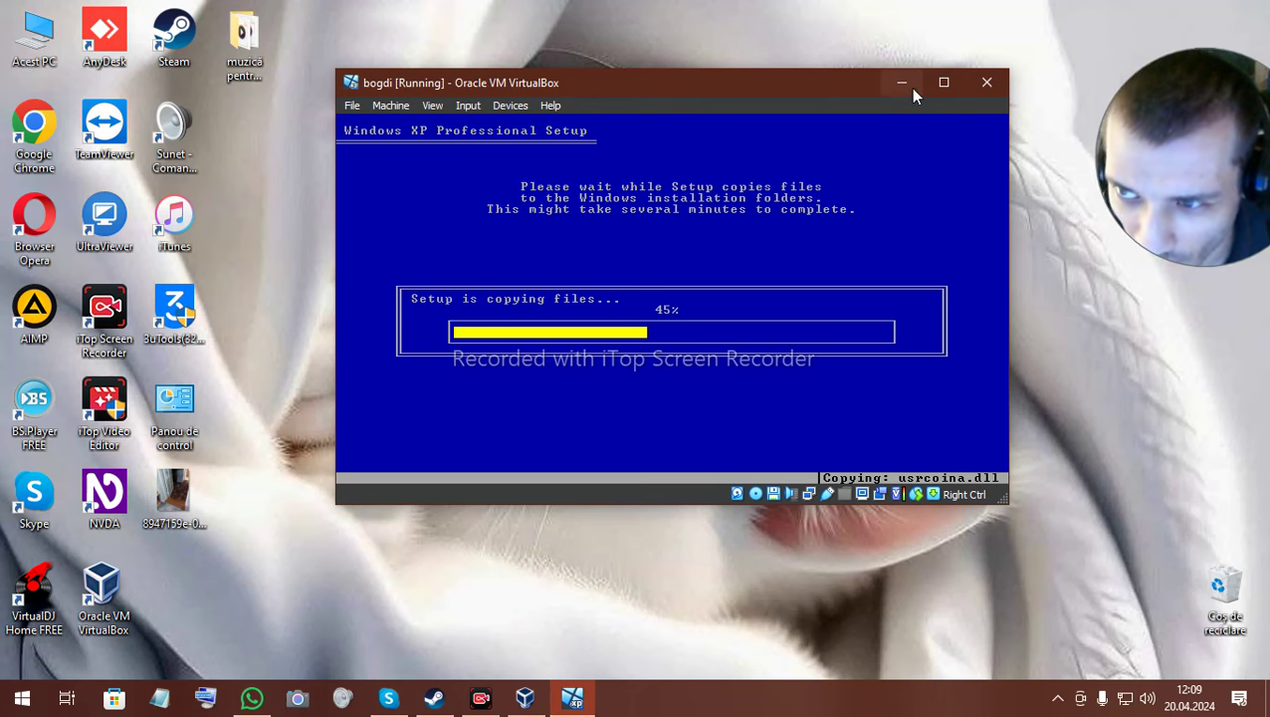
Maximize the VirtualBox machine window while XP Setup advances to the product key page
{"action": "left_click", "coordinate": [948, 81]}
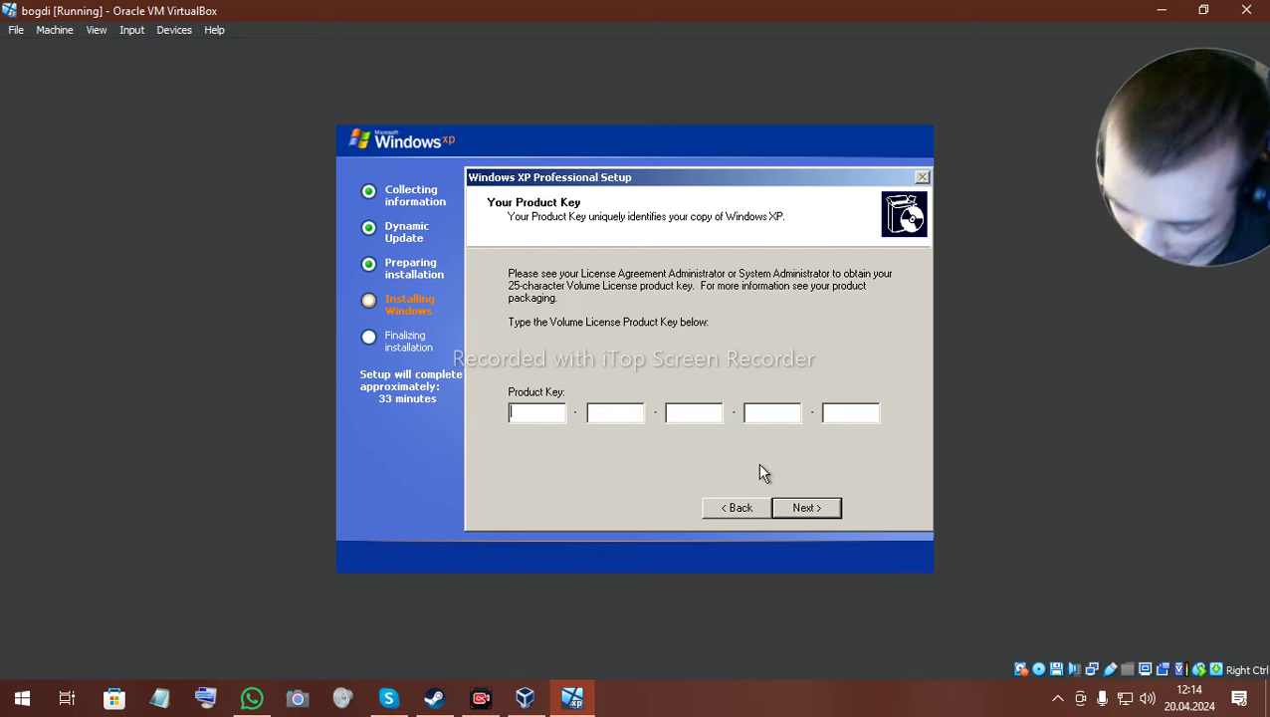
Try to continue with an empty product key, then dismiss the invalid Product Id error
{"action": "key", "text": "Return"}
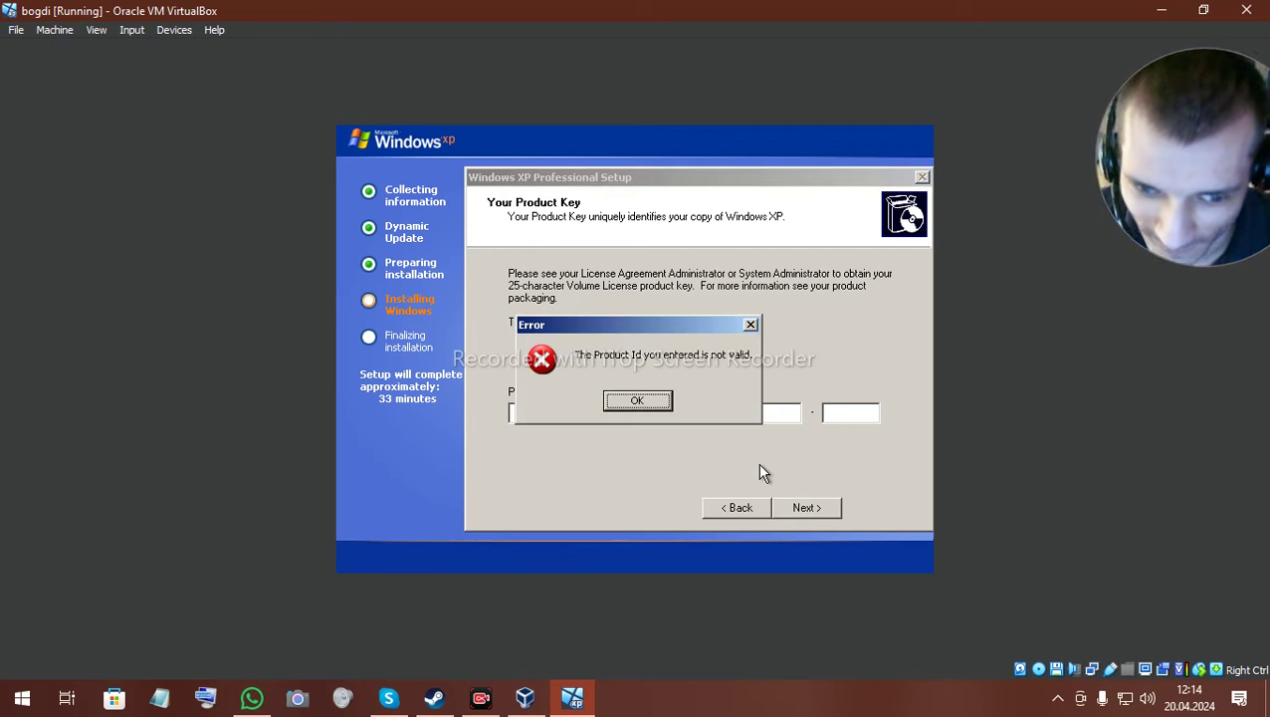
{"action": "left_click", "coordinate": [636, 403]}
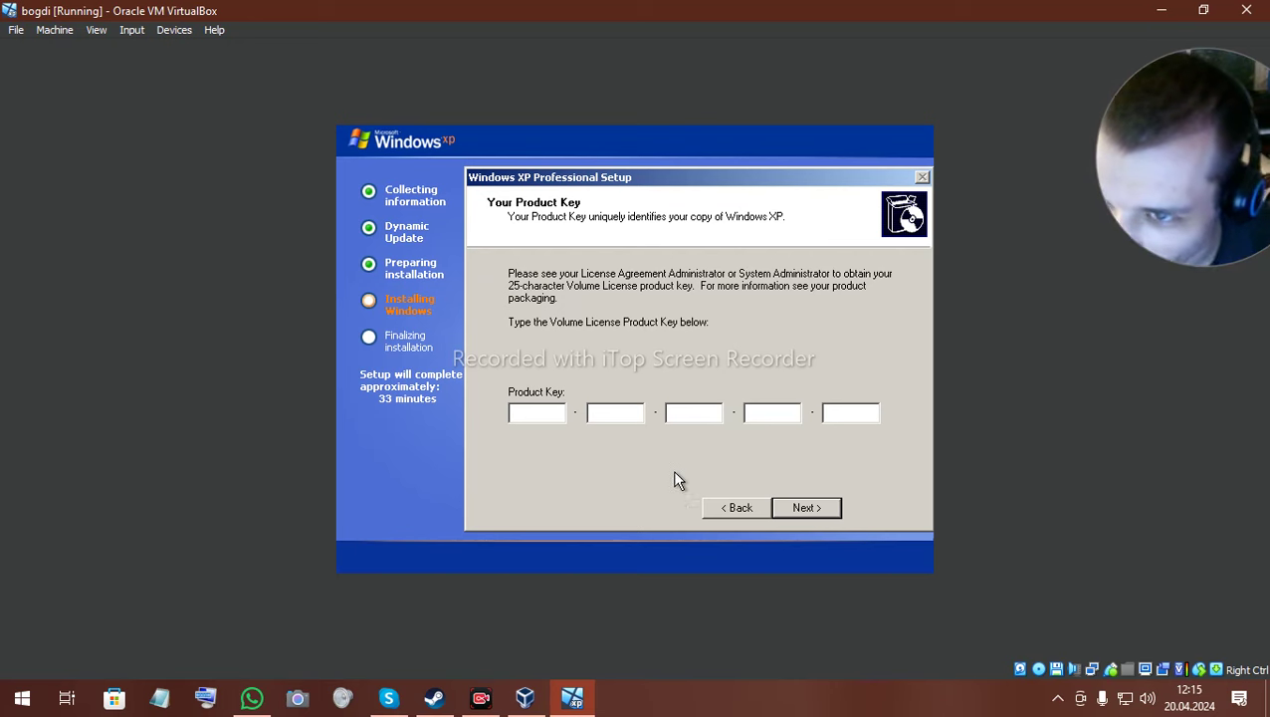
Restore down the VirtualBox window and move it toward the upper left of the desktop
{"action": "left_click", "coordinate": [1204, 11]}
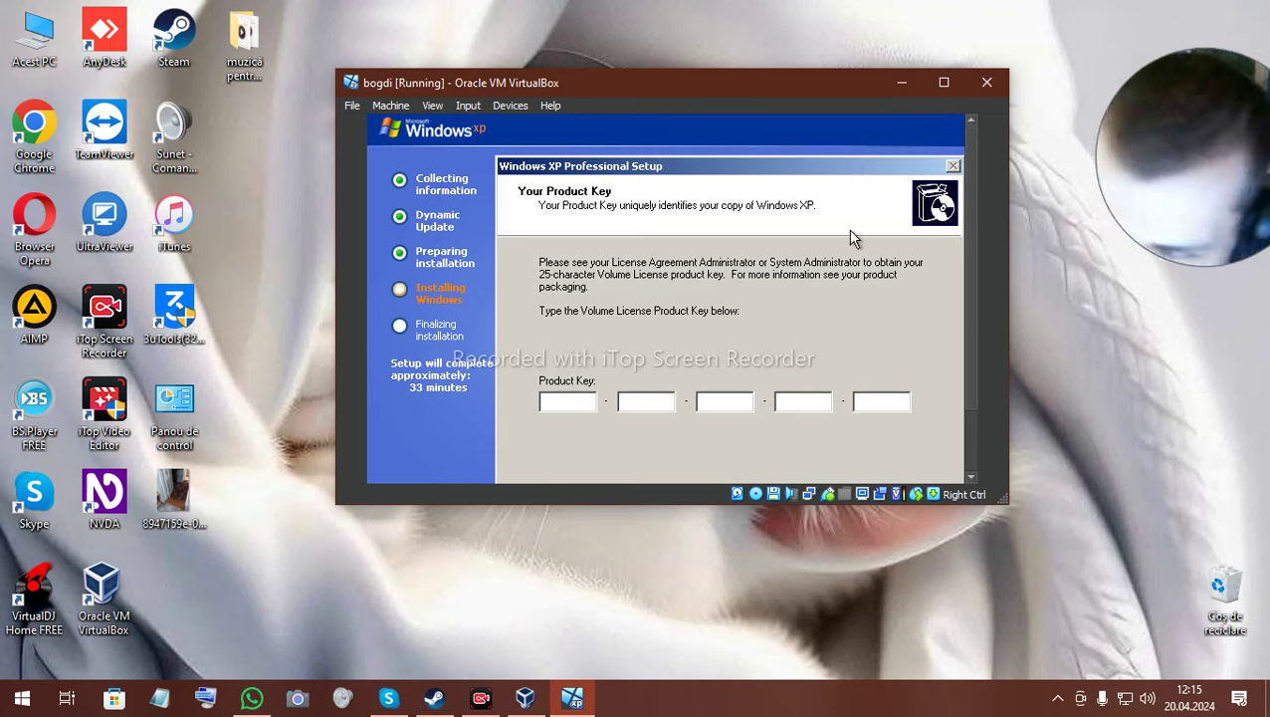
{"action": "left_click_drag", "start_coordinate": [1025, 197], "coordinate": [194, 153]}
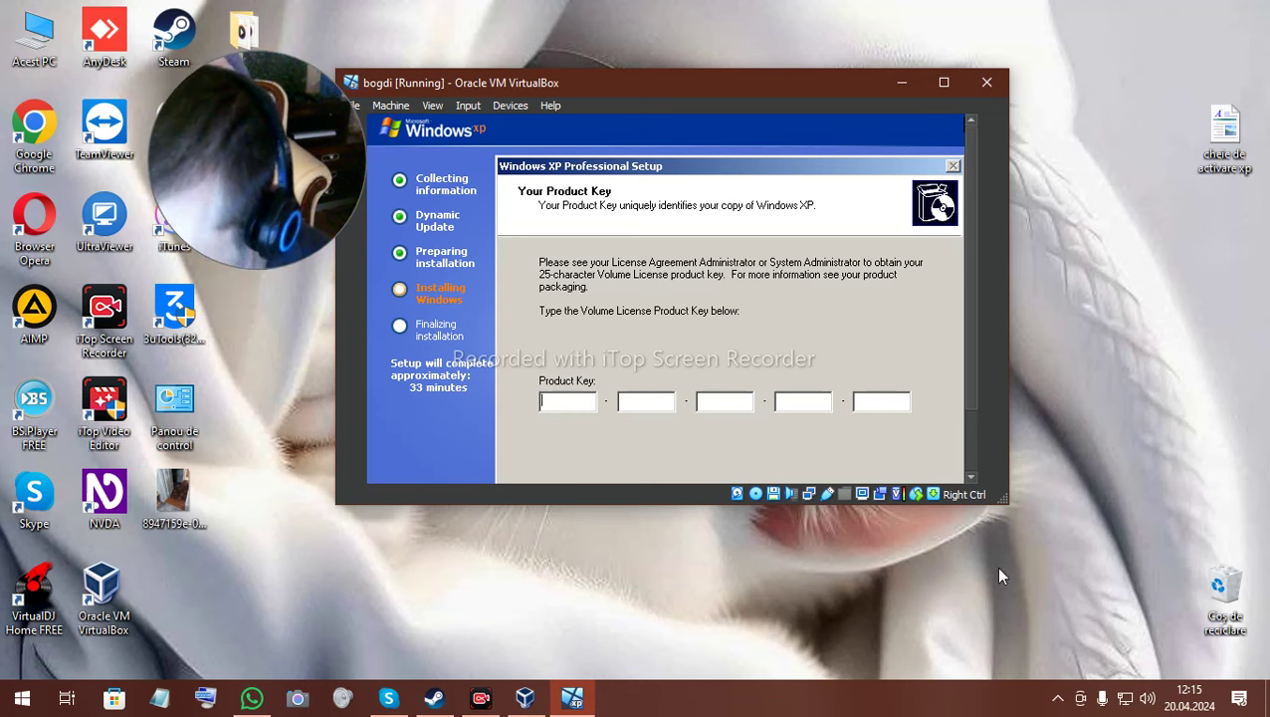
Open the 'cheie de activare xp' note in WordPad, move it down-right, and focus the first key box
{"action": "left_click", "coordinate": [1218, 147]}
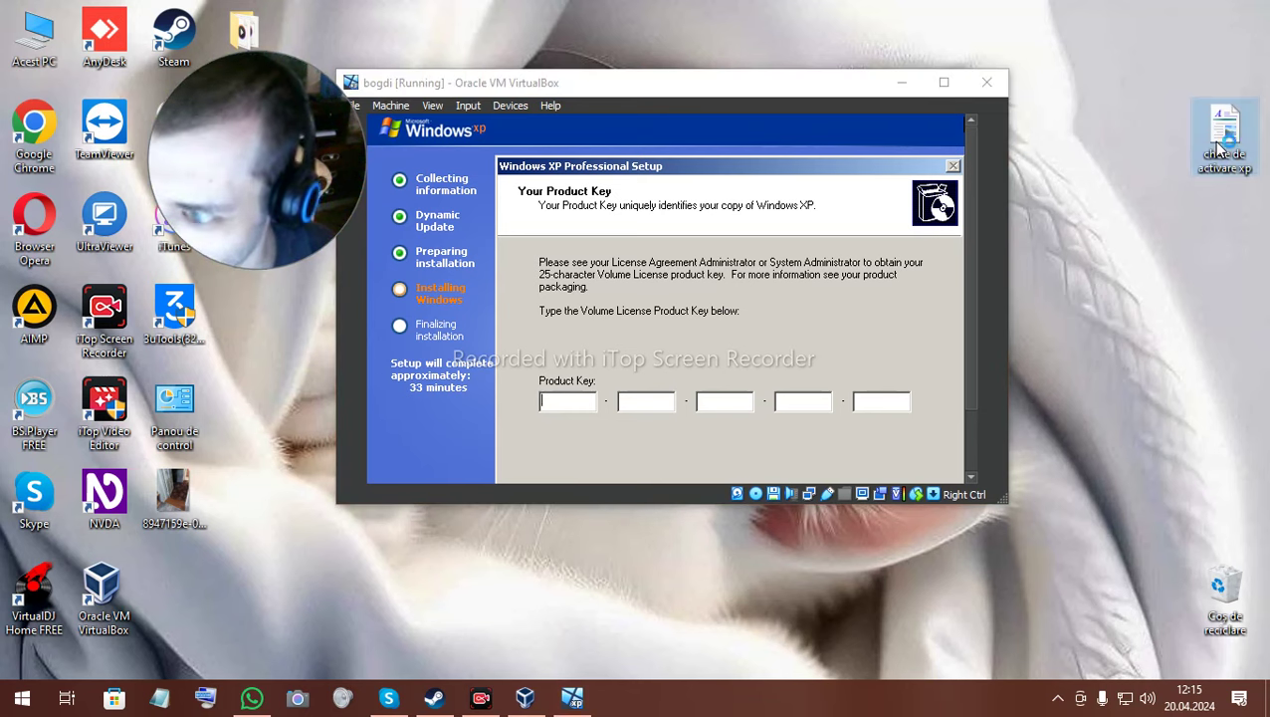
{"action": "double_click", "coordinate": [1222, 148]}
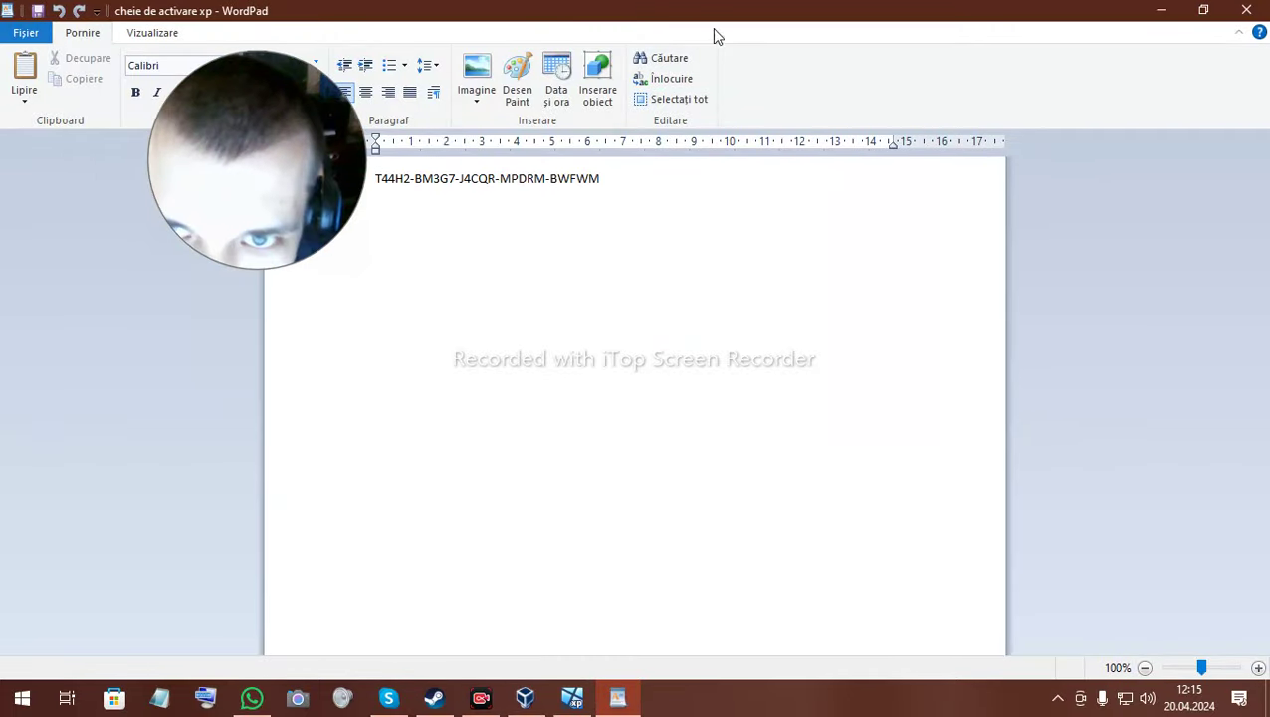
{"action": "left_click_drag", "start_coordinate": [828, 38], "coordinate": [1226, 259]}
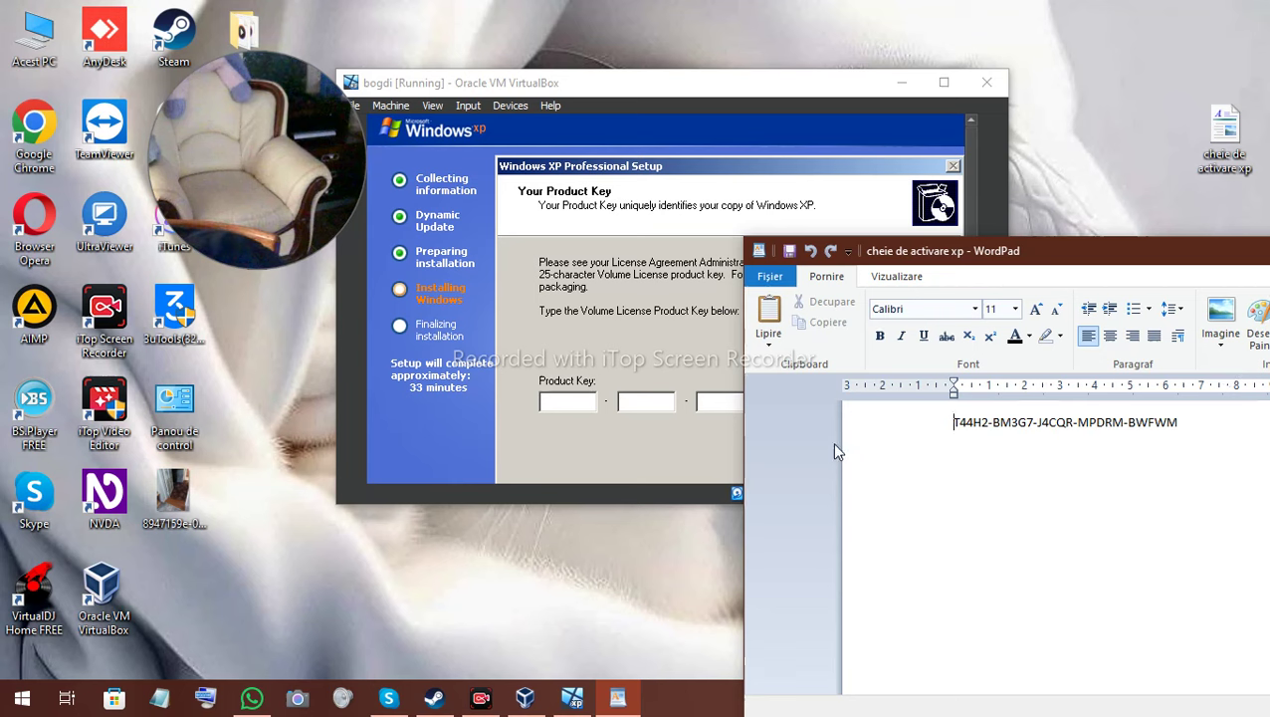
{"action": "left_click", "coordinate": [587, 401]}
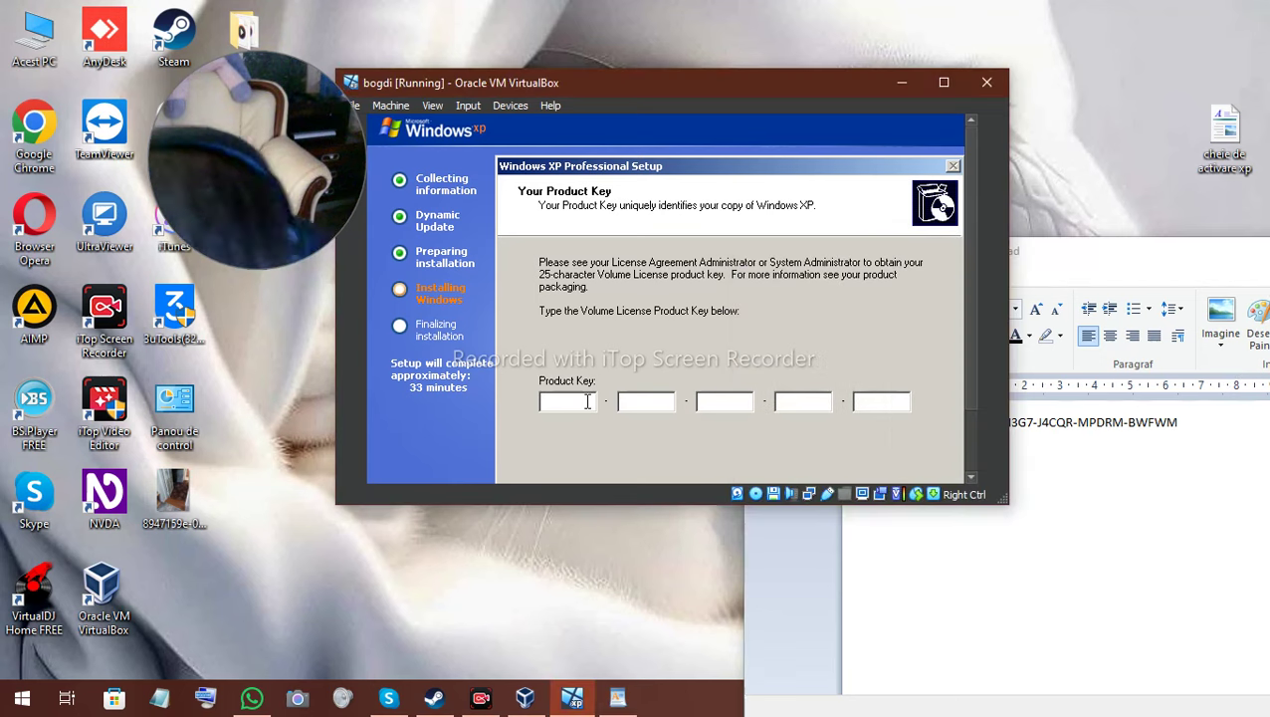
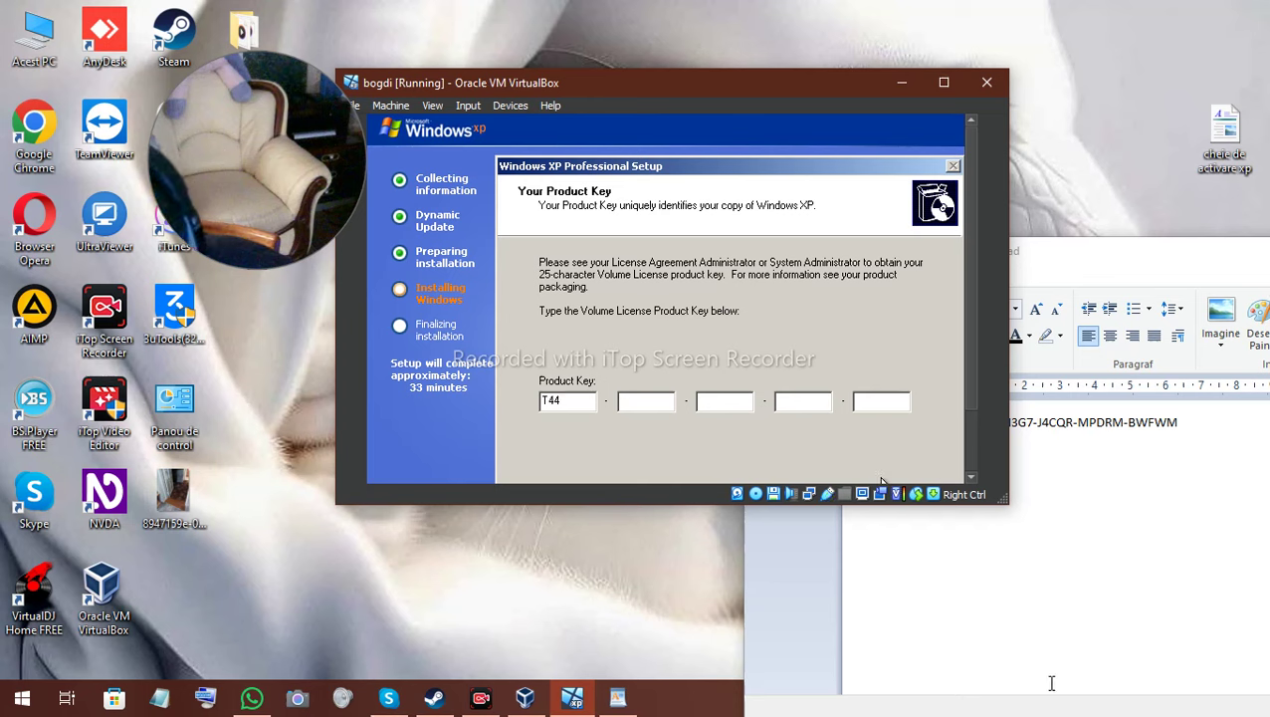
Type the first two product key groups, reading them from the zoomed-out WordPad note
{"action": "left_click", "coordinate": [1092, 575]}
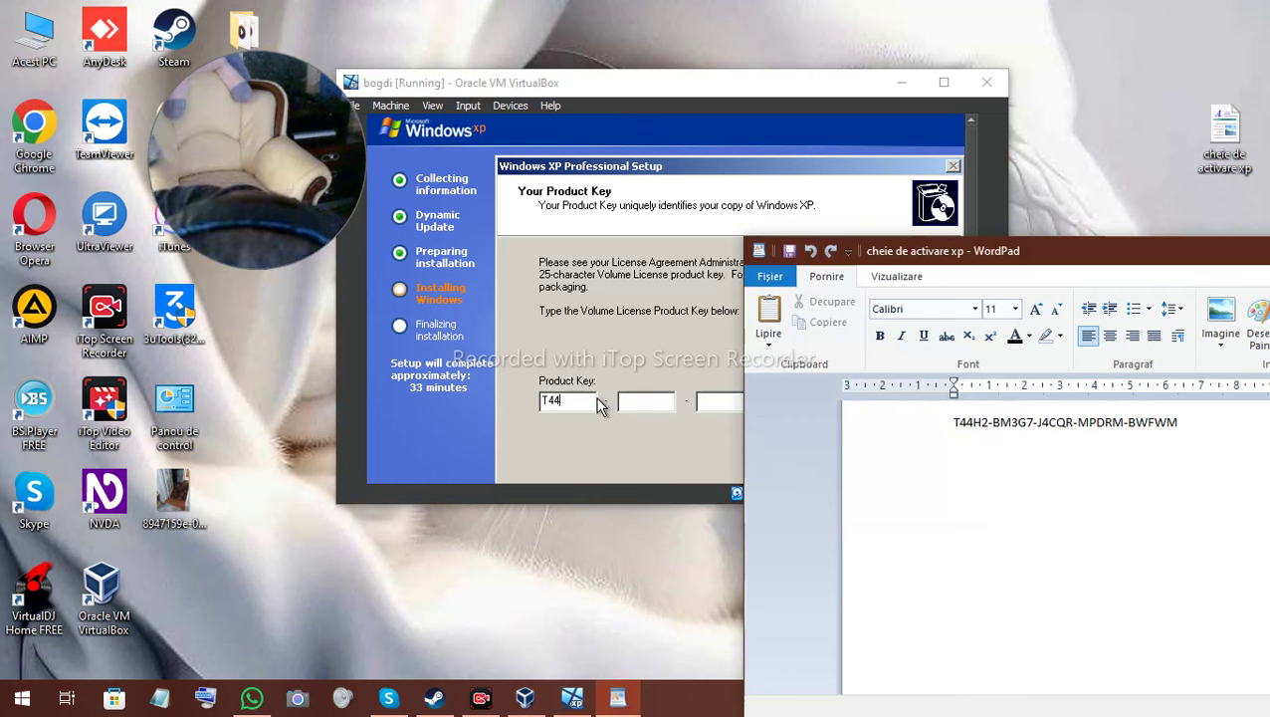
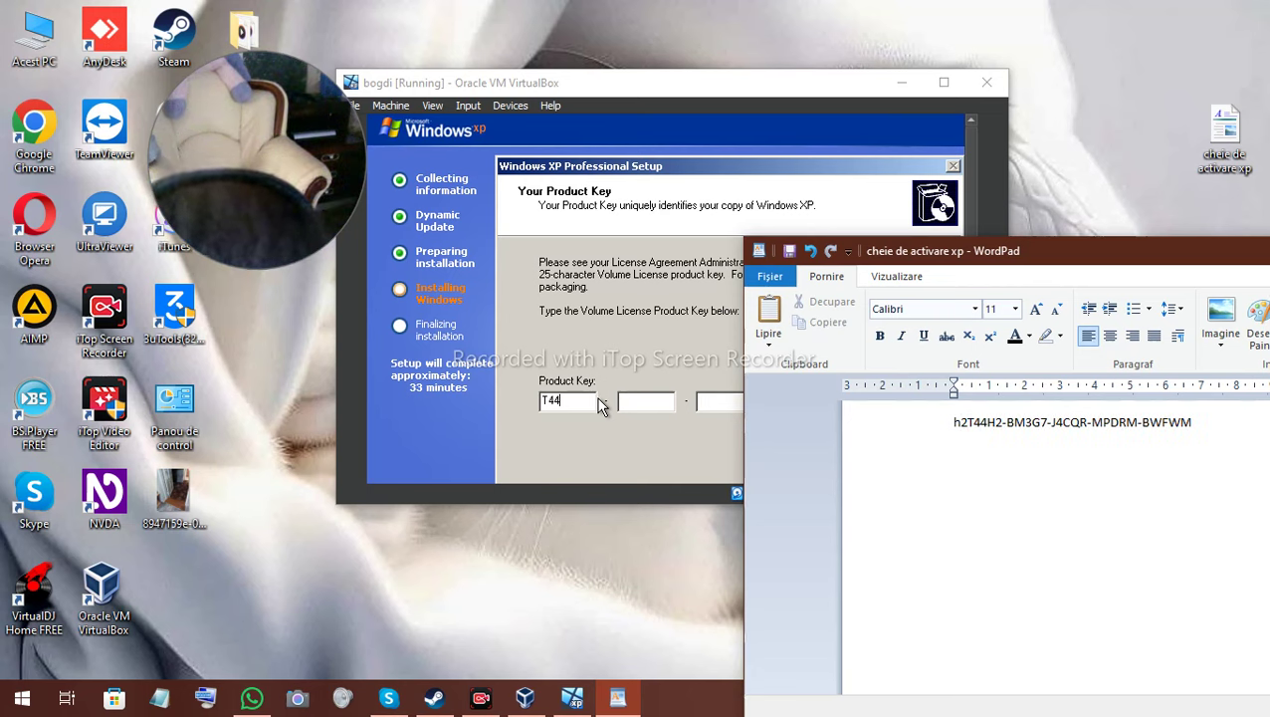
{"action": "left_click", "coordinate": [594, 401]}
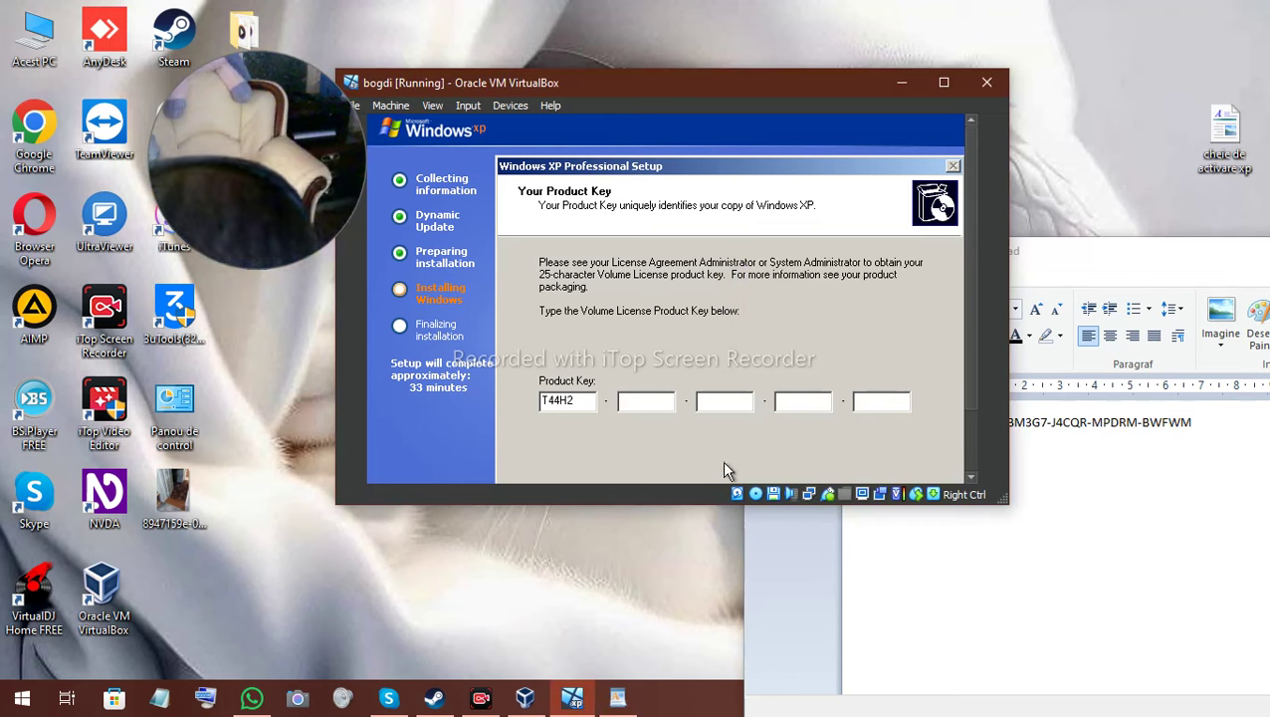
{"action": "left_click", "coordinate": [953, 569]}
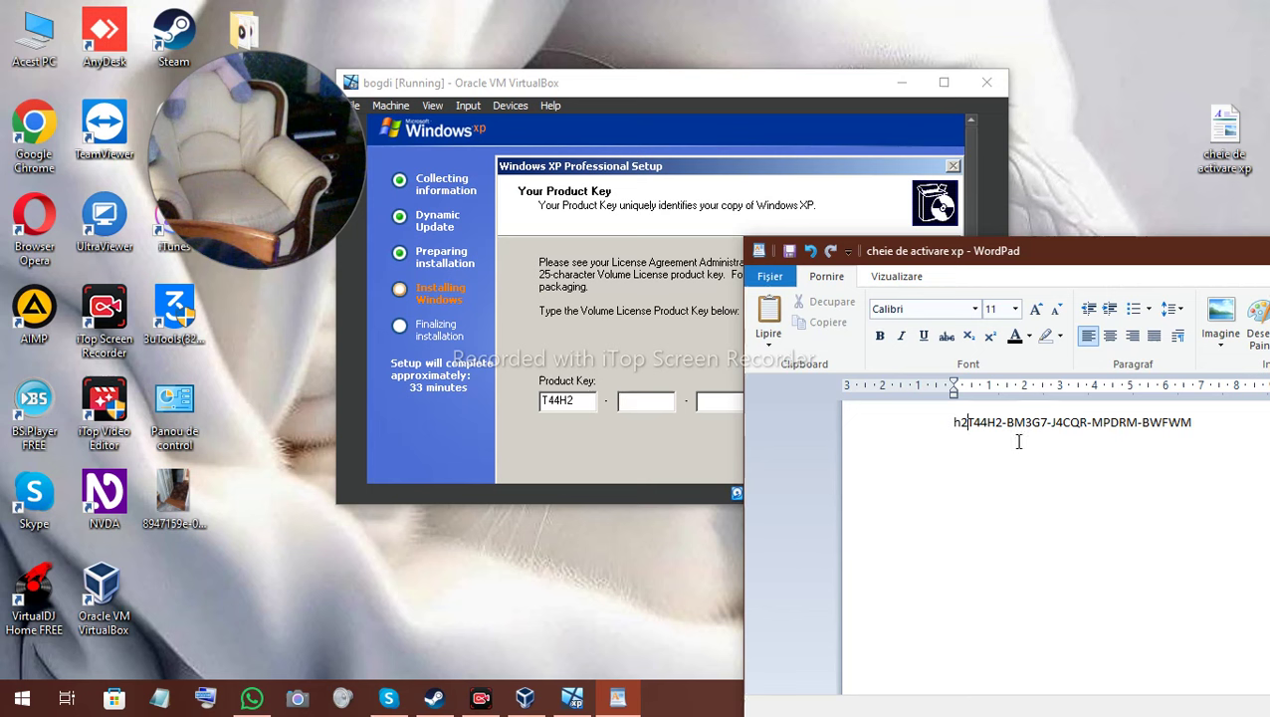
{"action": "left_click", "coordinate": [657, 400]}
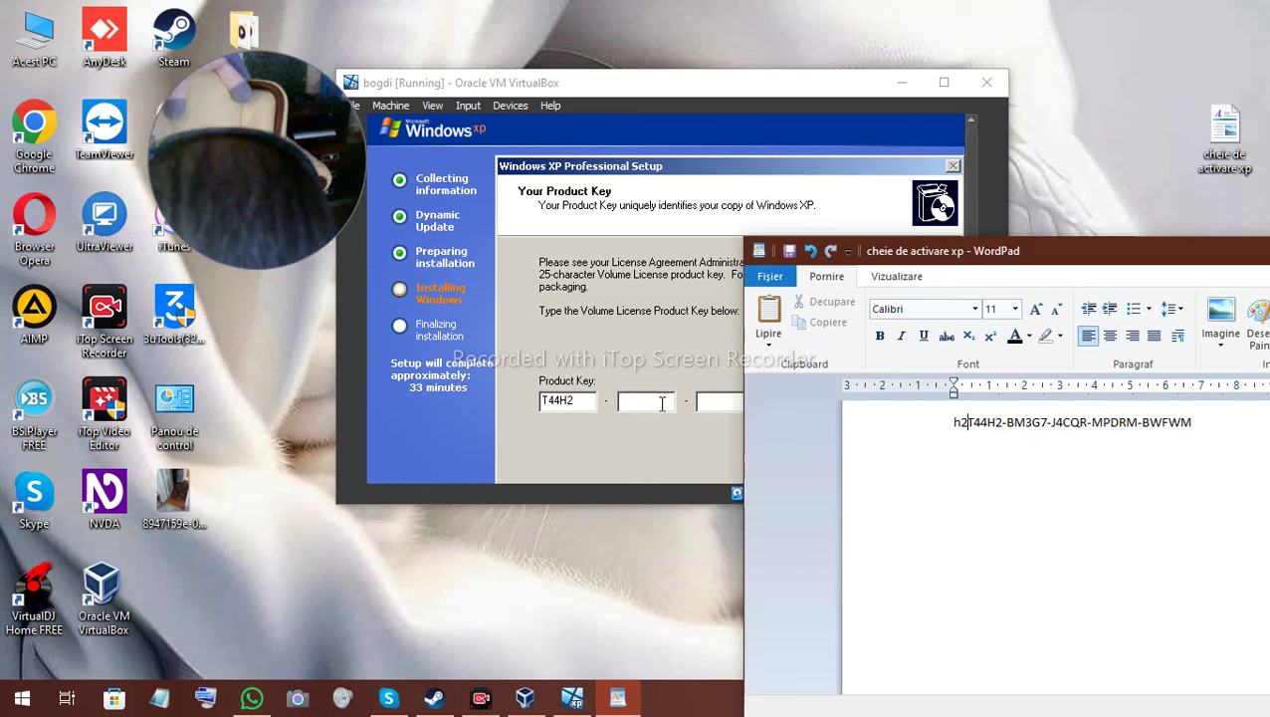
{"action": "scroll", "coordinate": [826, 334], "scroll_direction": "down", "scroll_amount": 1}
{"action": "left_click", "coordinate": [826, 333]}
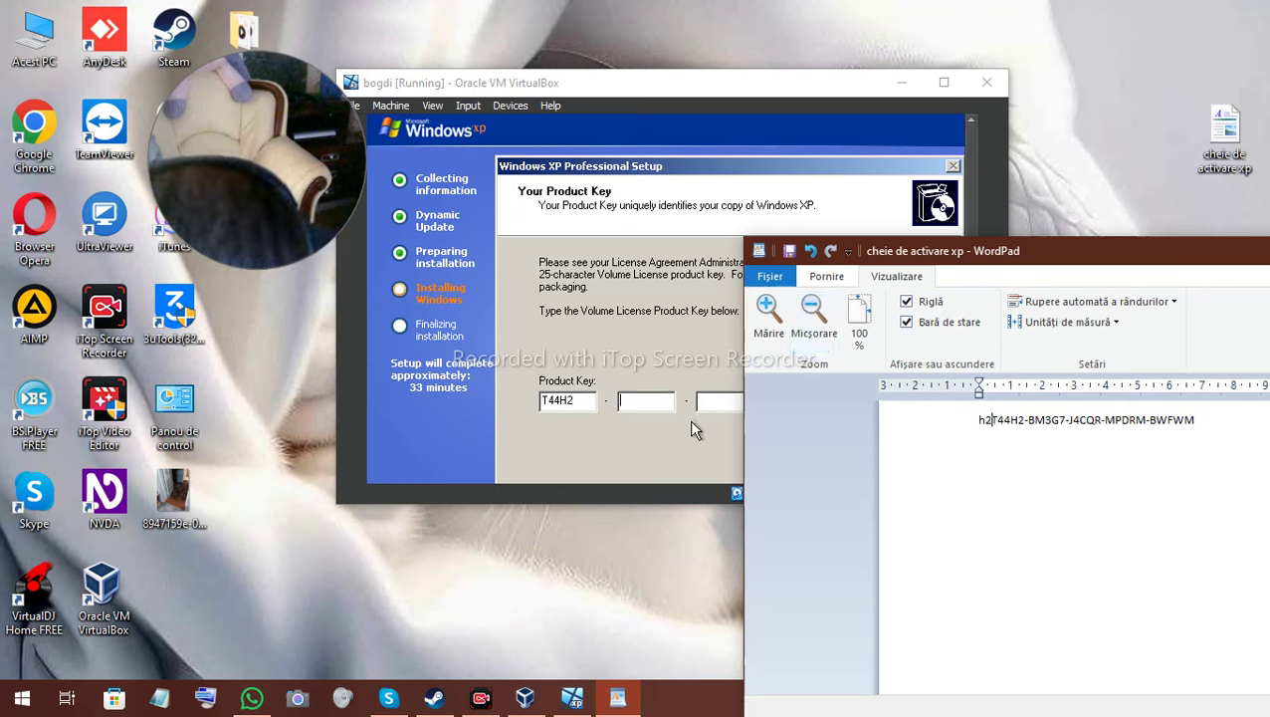
{"action": "left_click", "coordinate": [647, 397]}
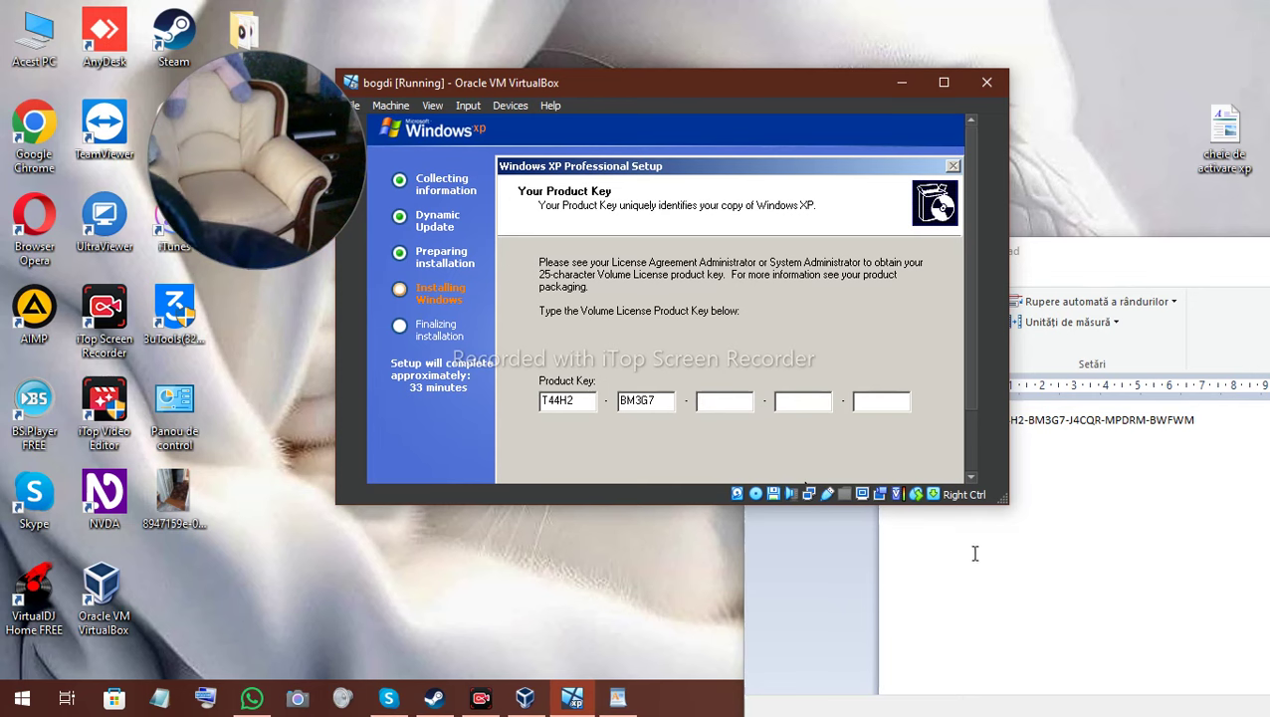
{"action": "left_click", "coordinate": [1101, 535]}
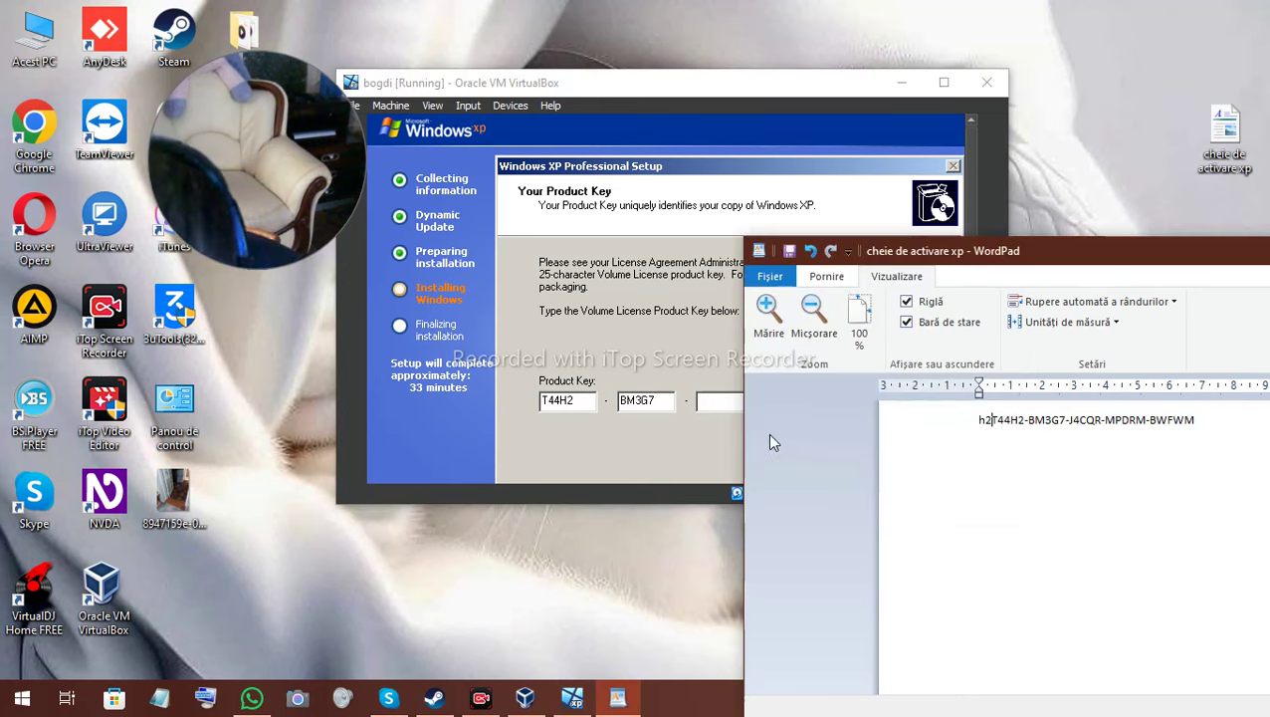
Enter the third product key group and begin the fourth, checking against the WordPad note
{"action": "left_click", "coordinate": [725, 399]}
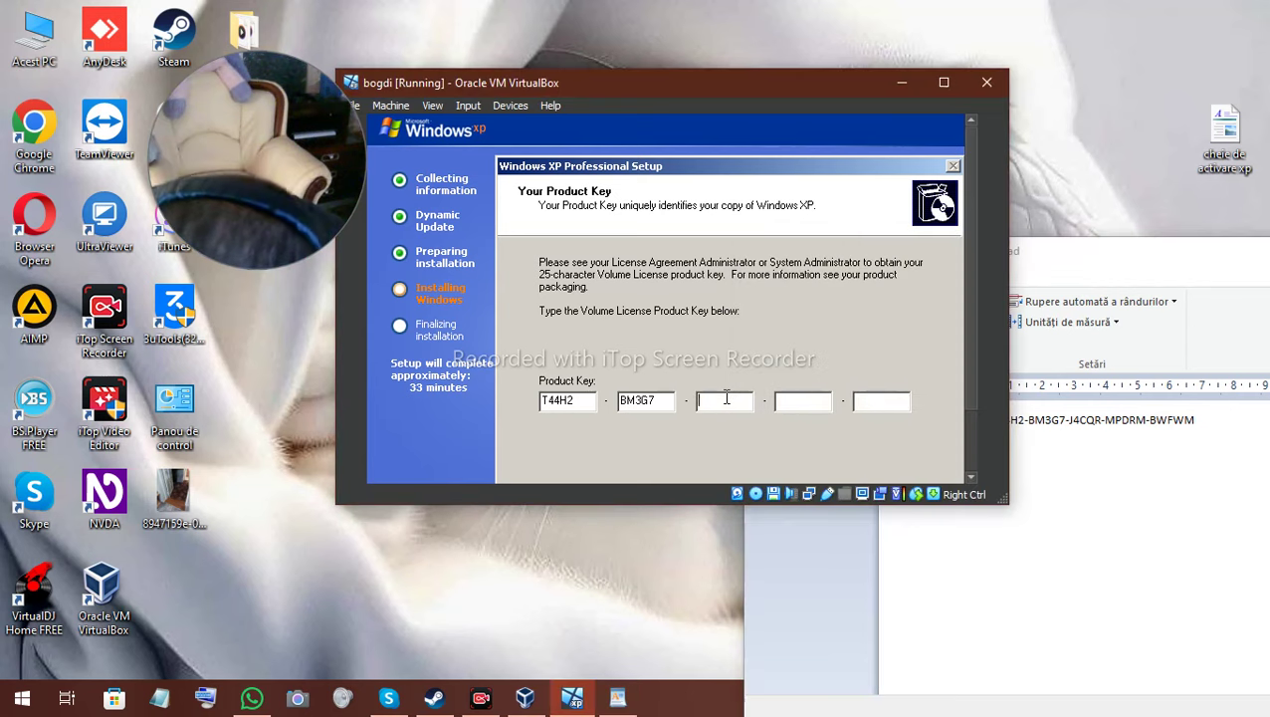
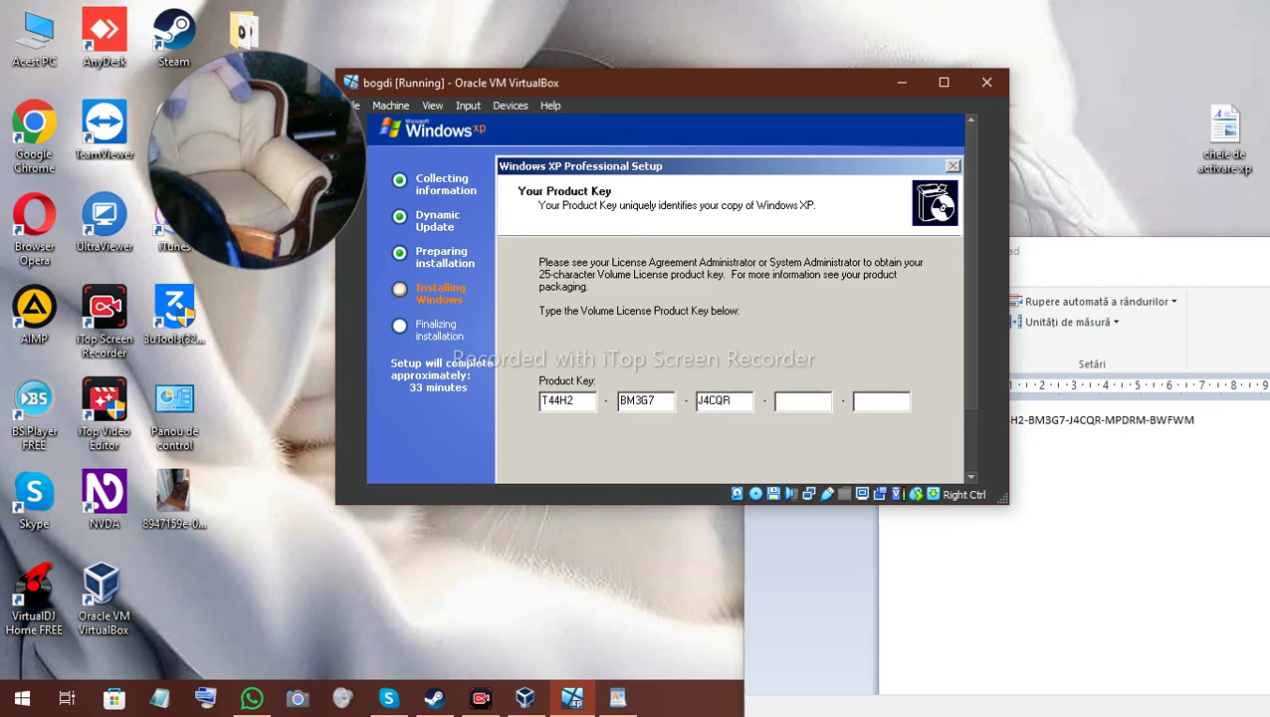
{"action": "left_click", "coordinate": [1108, 550]}
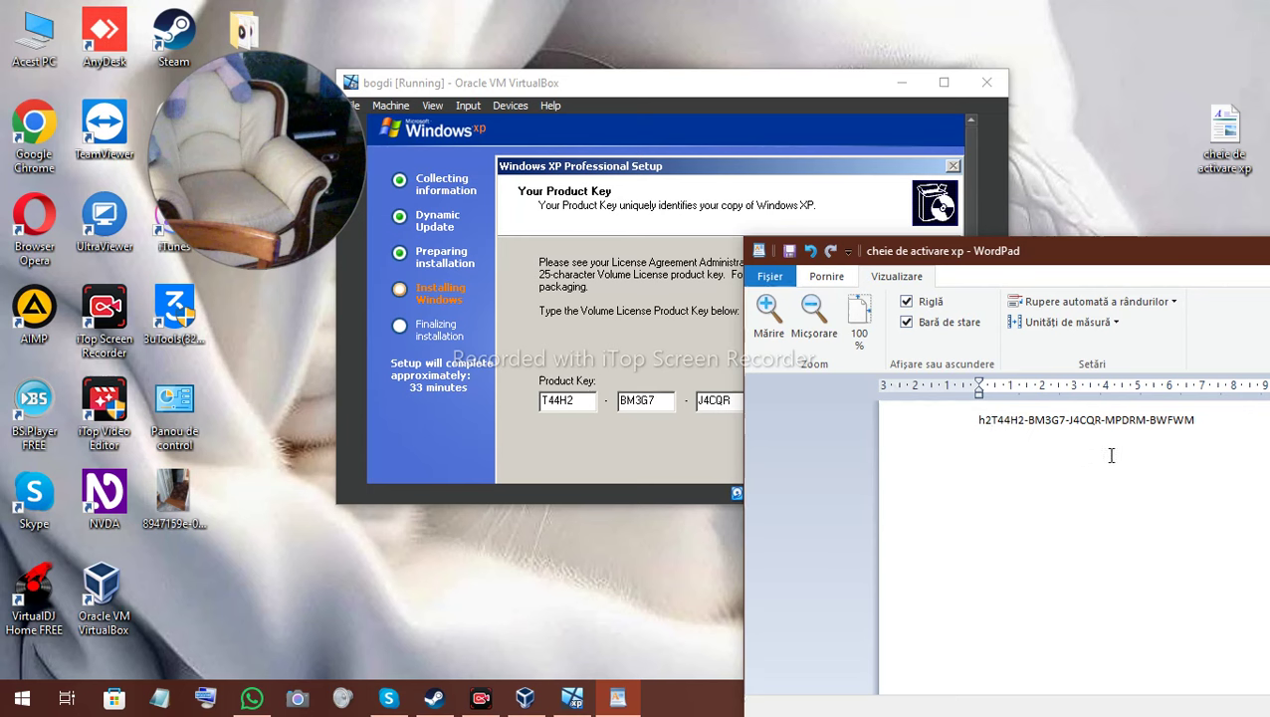
{"action": "left_click", "coordinate": [703, 406]}
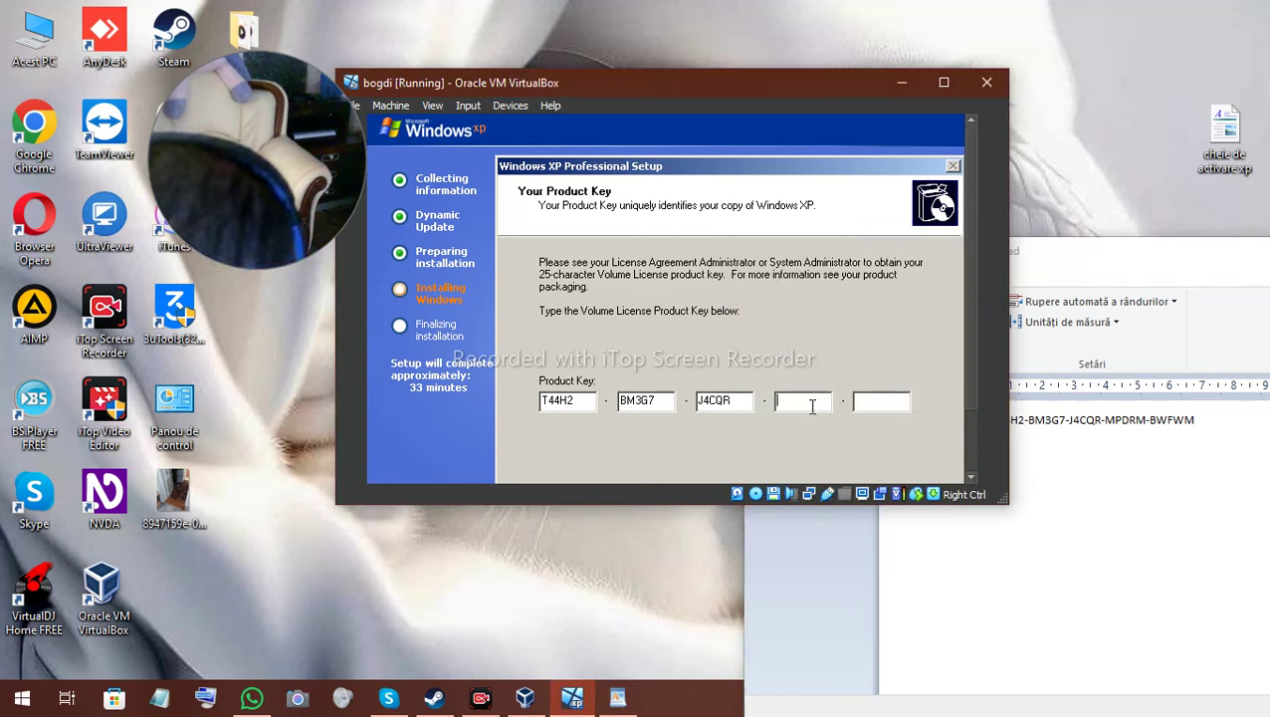
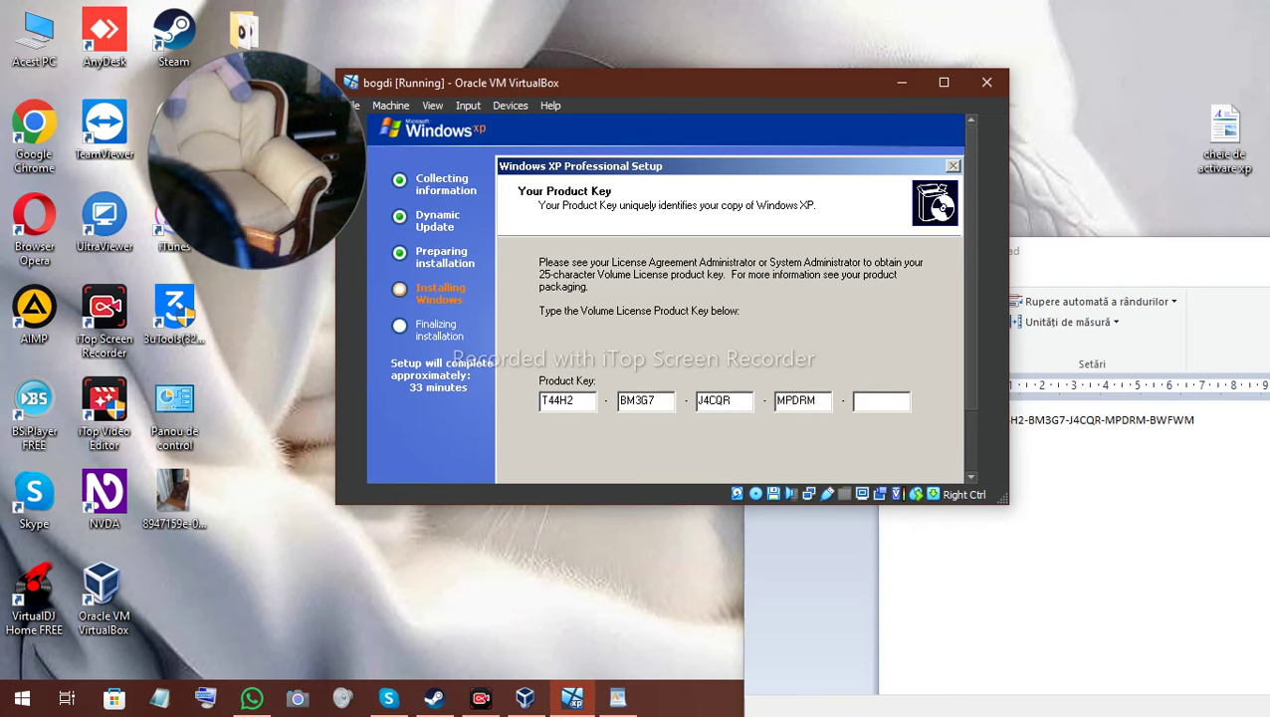
Type the remaining key characters from the note and submit the key to continue setup
{"action": "left_click", "coordinate": [1060, 480]}
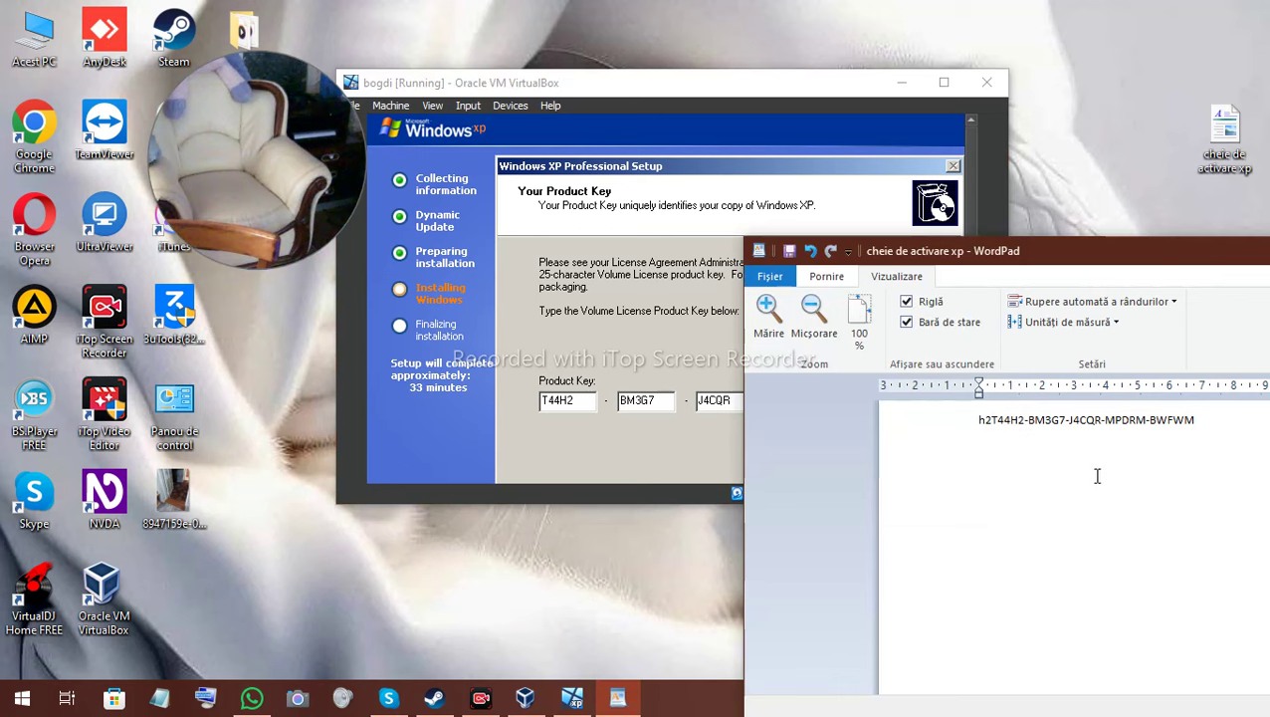
{"action": "left_click", "coordinate": [676, 444]}
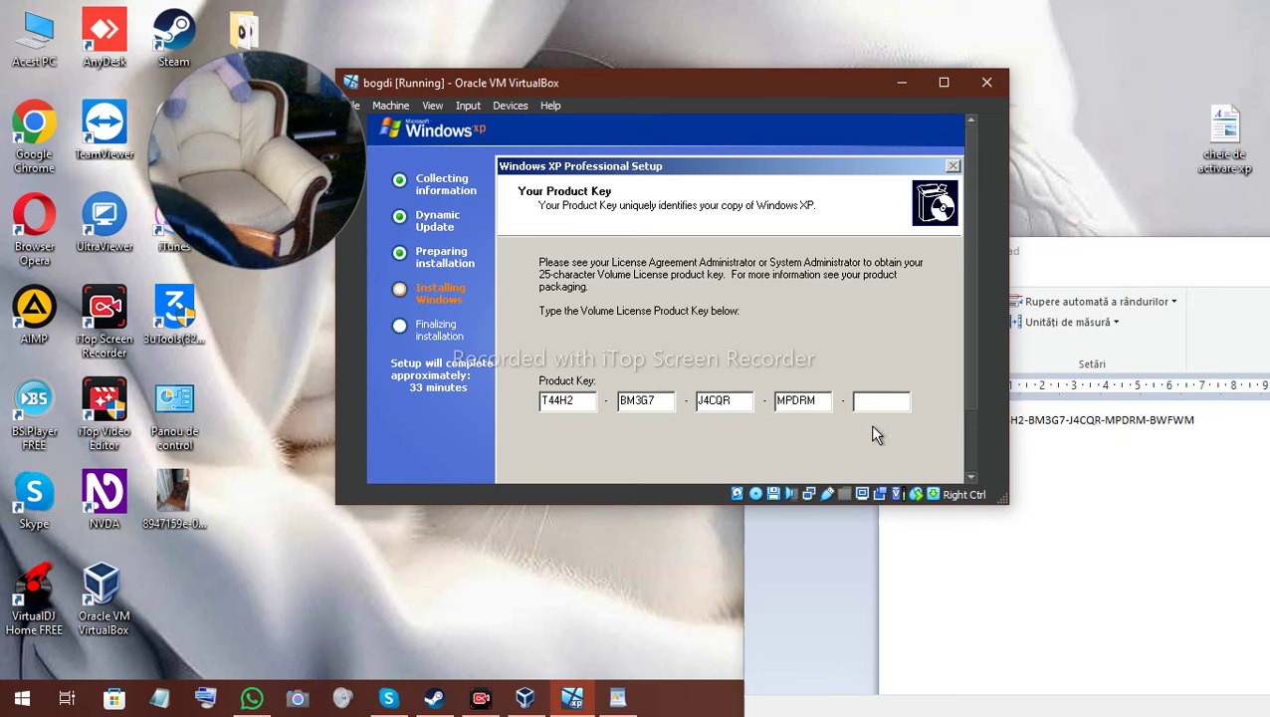
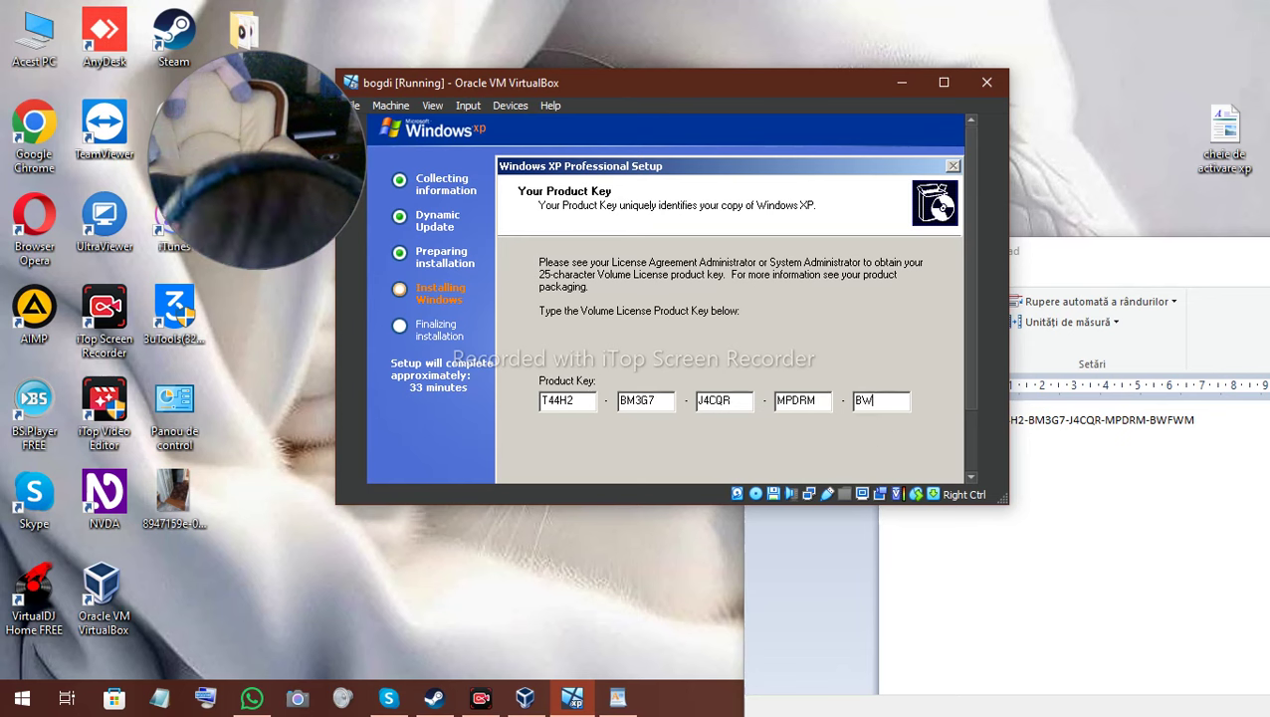
{"action": "left_click", "coordinate": [1113, 472]}
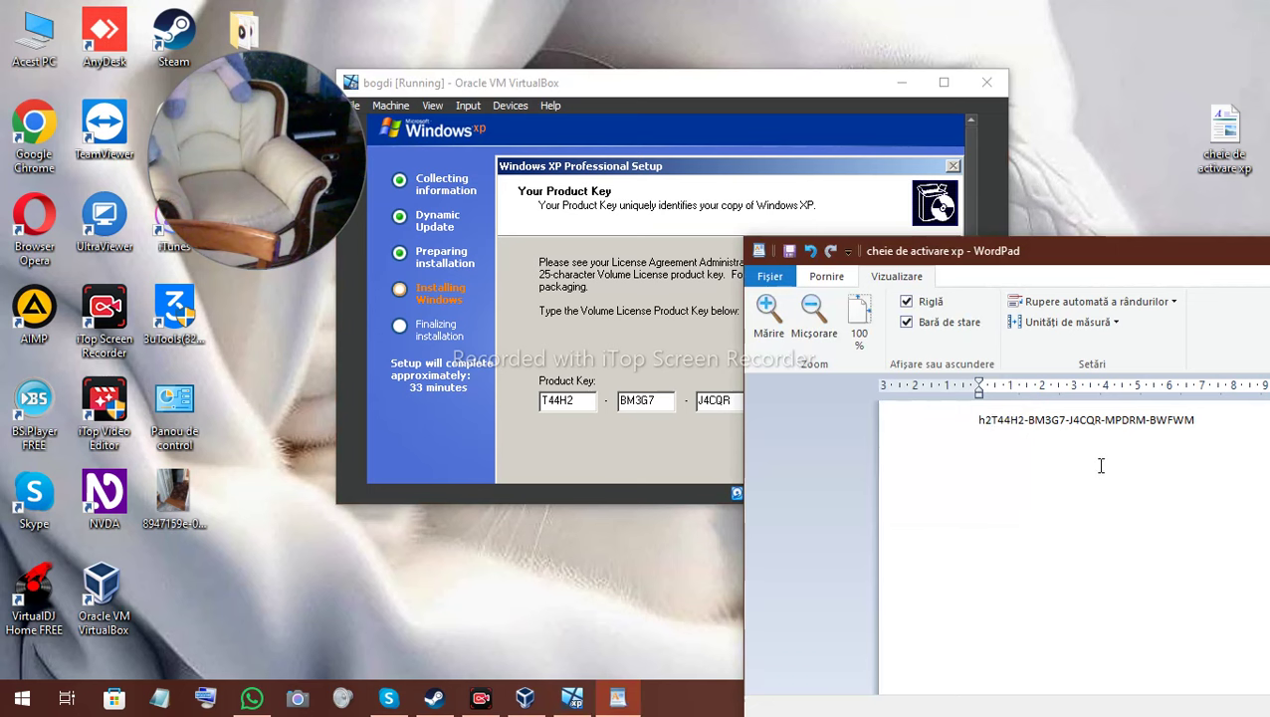
{"action": "left_click", "coordinate": [707, 474]}
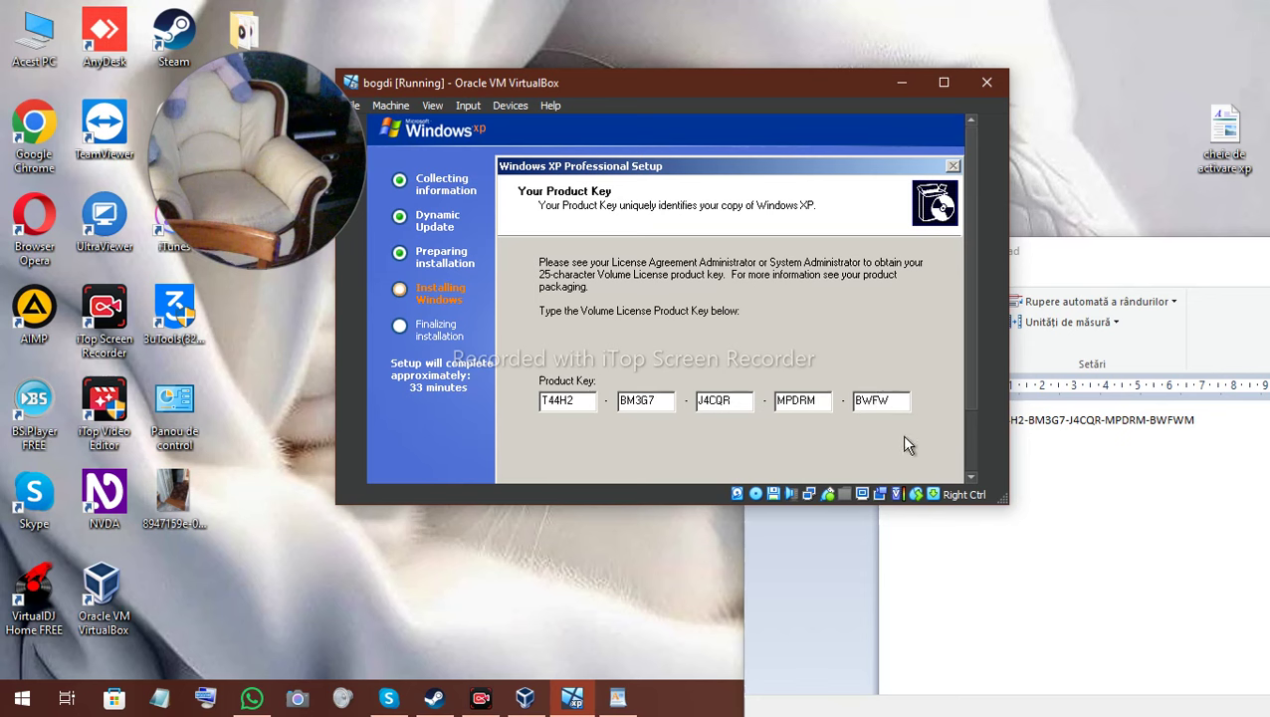
{"action": "left_click", "coordinate": [1085, 470]}
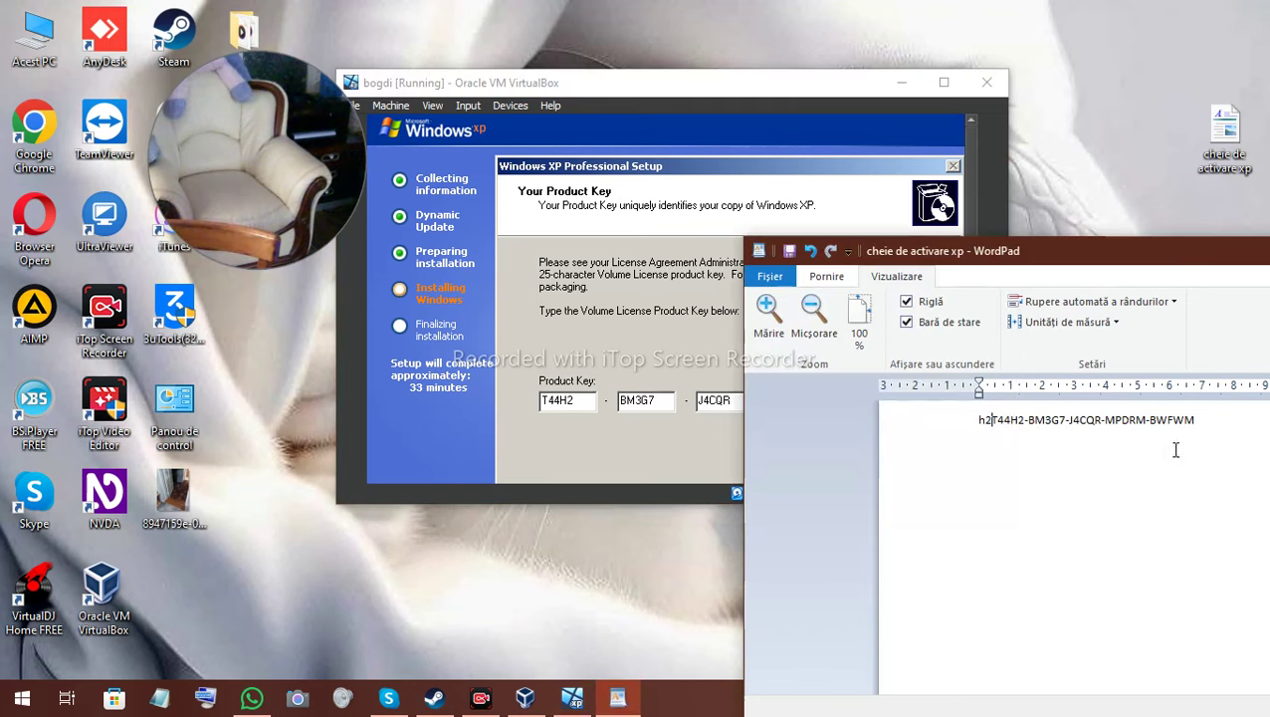
{"action": "left_click", "coordinate": [629, 442]}
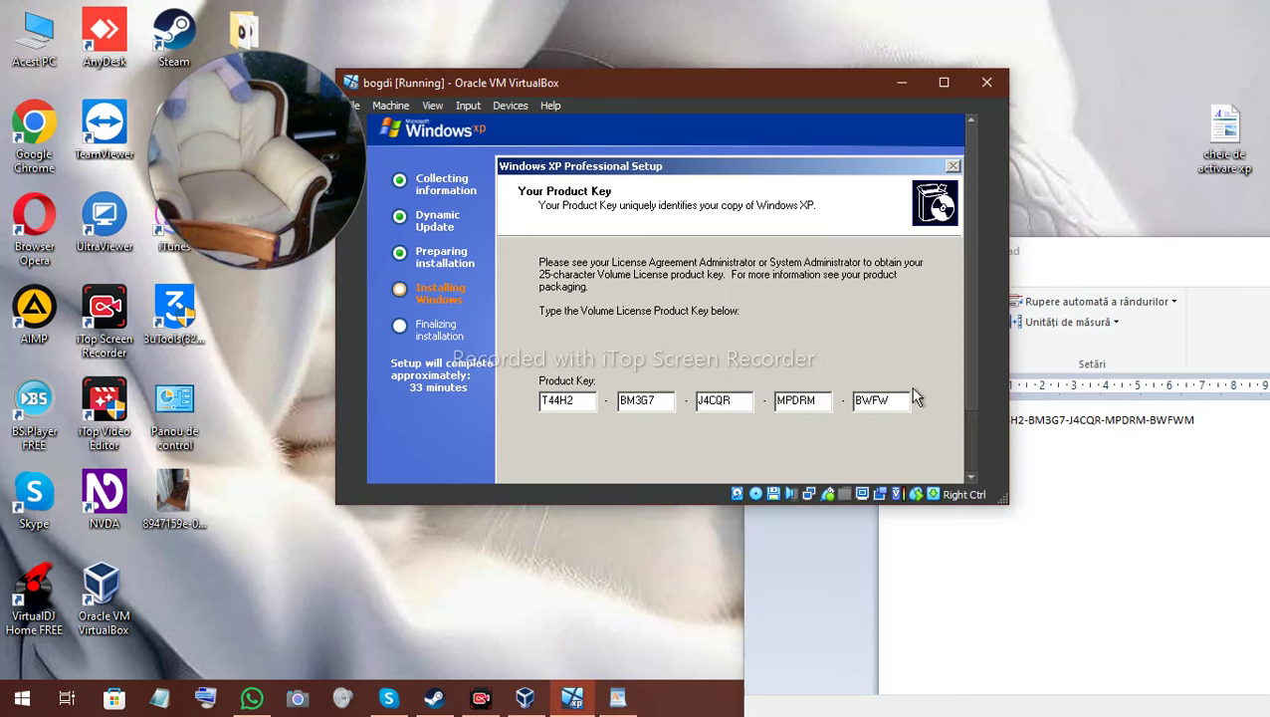
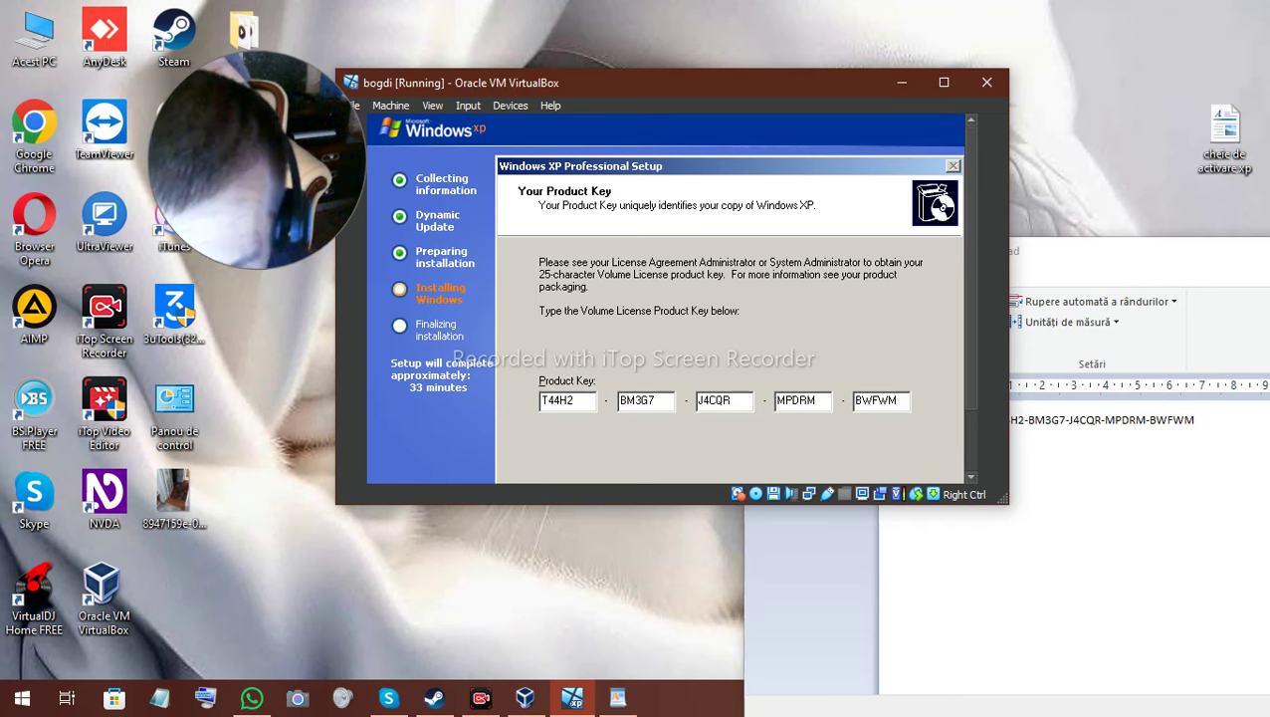
{"action": "key", "text": "Return"}
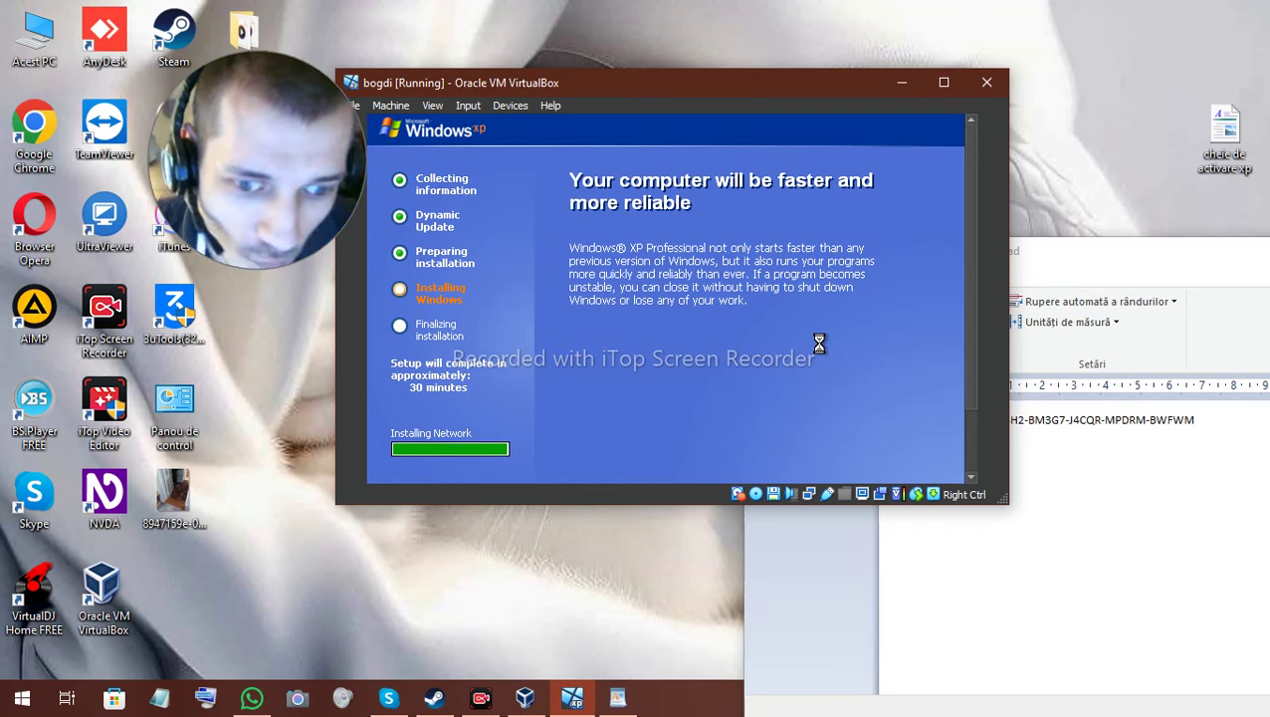
Bring the WordPad key note forward and move it to the left side of the screen
{"action": "left_click", "coordinate": [1095, 297]}
{"action": "left_click_drag", "start_coordinate": [1071, 255], "coordinate": [298, 275]}
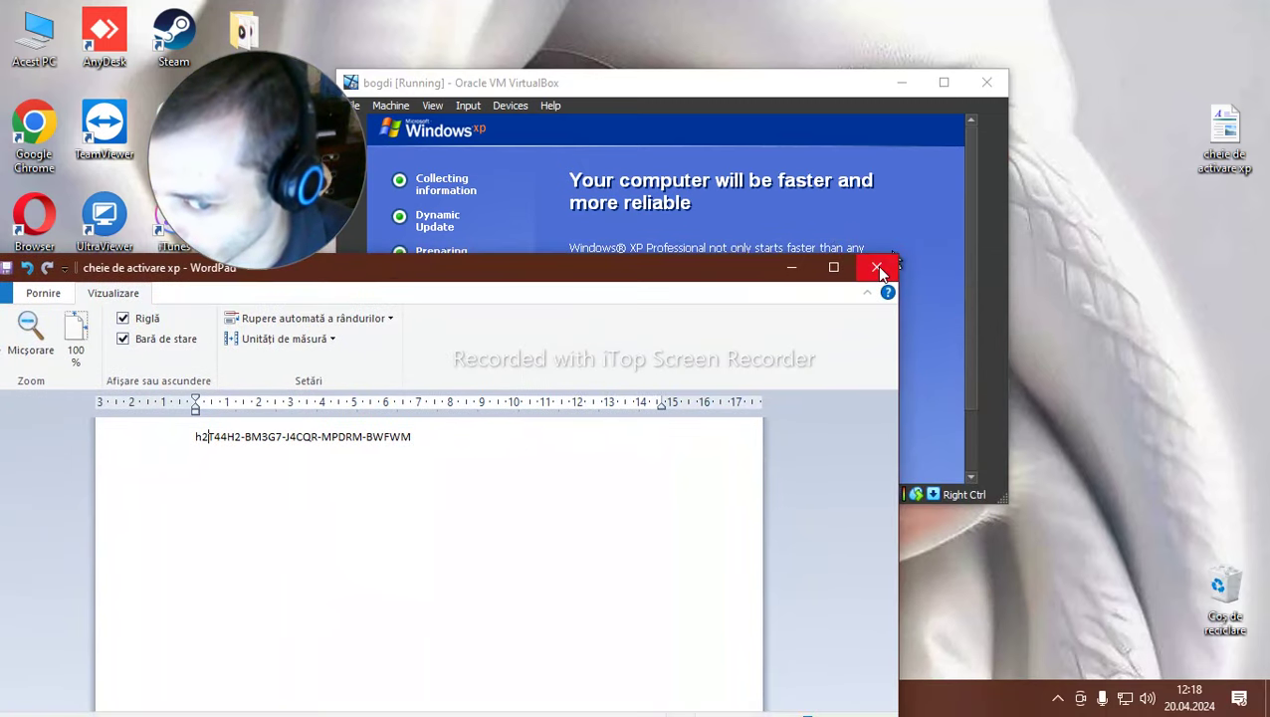
Minimize the WordPad key note while XP Setup finishes installing to the desktop
{"action": "left_click", "coordinate": [788, 266]}
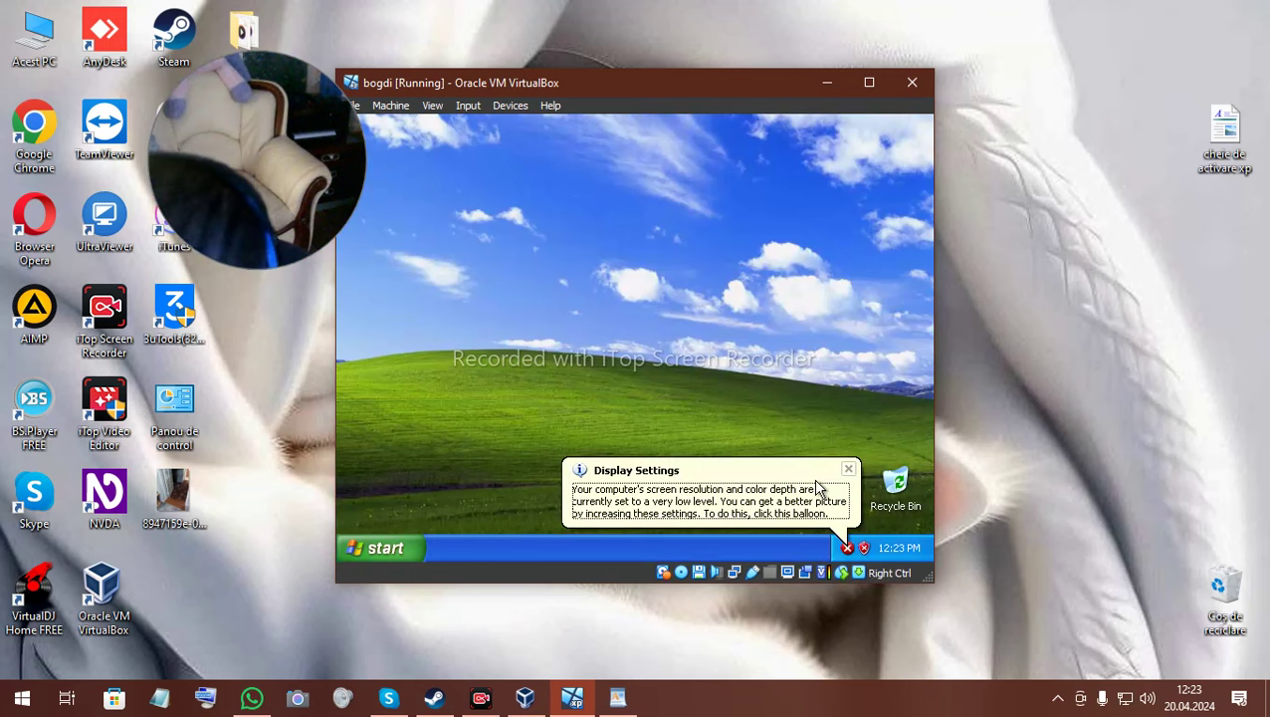
Let Windows auto-correct the XP guest's screen resolution and keep the new display settings
{"action": "left_click", "coordinate": [781, 490]}
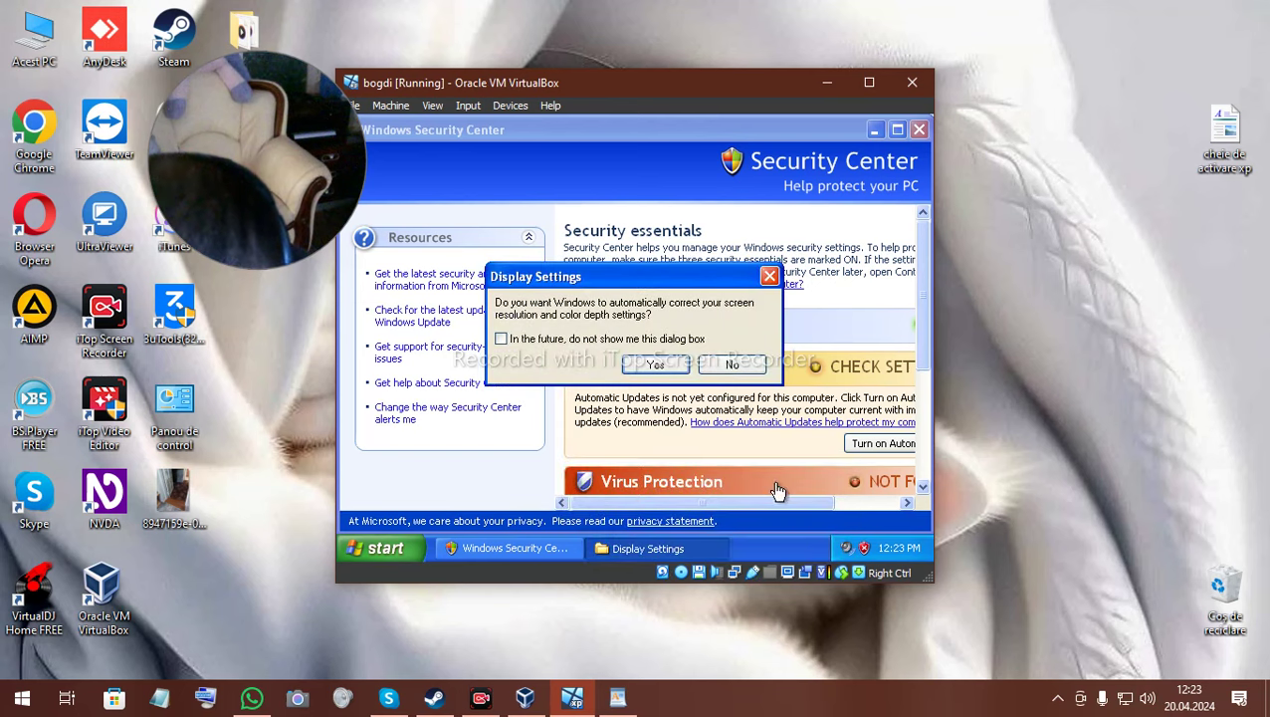
{"action": "left_click", "coordinate": [677, 367]}
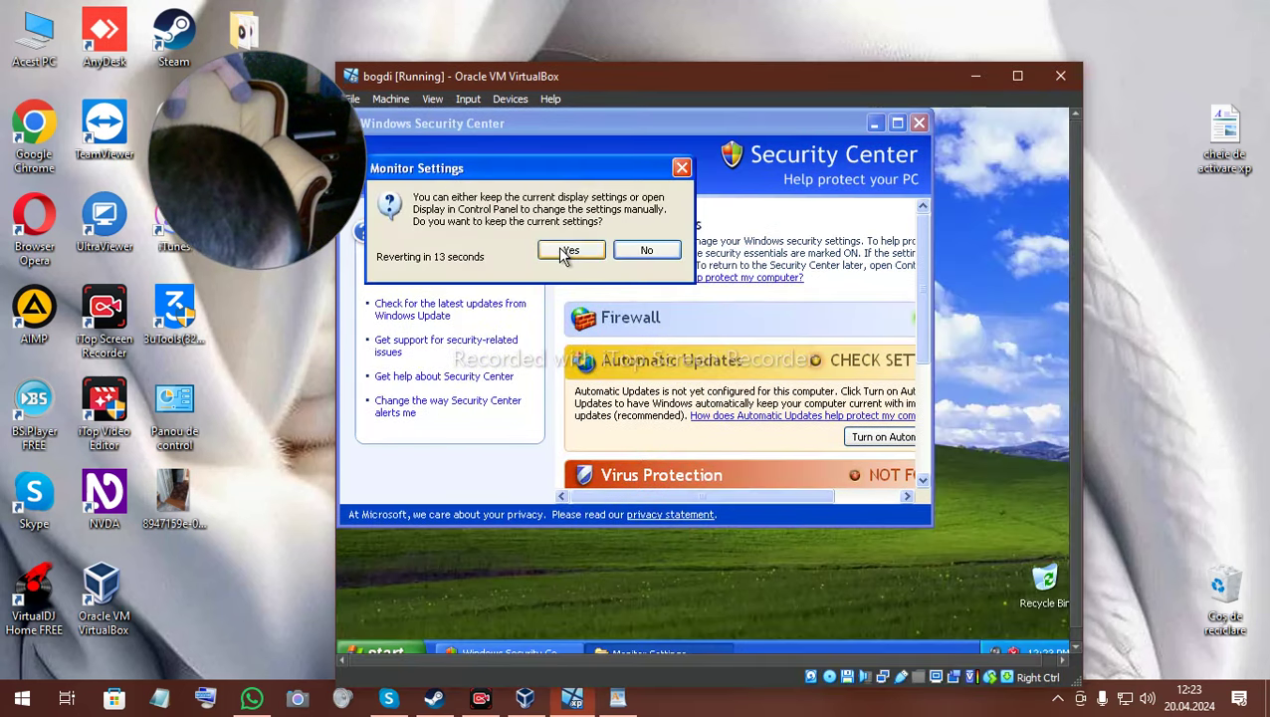
{"action": "left_click", "coordinate": [569, 250]}
Start the non-animated Windows XP tour from the Start menu, scroll through it, and close it
{"action": "key", "text": "super"}
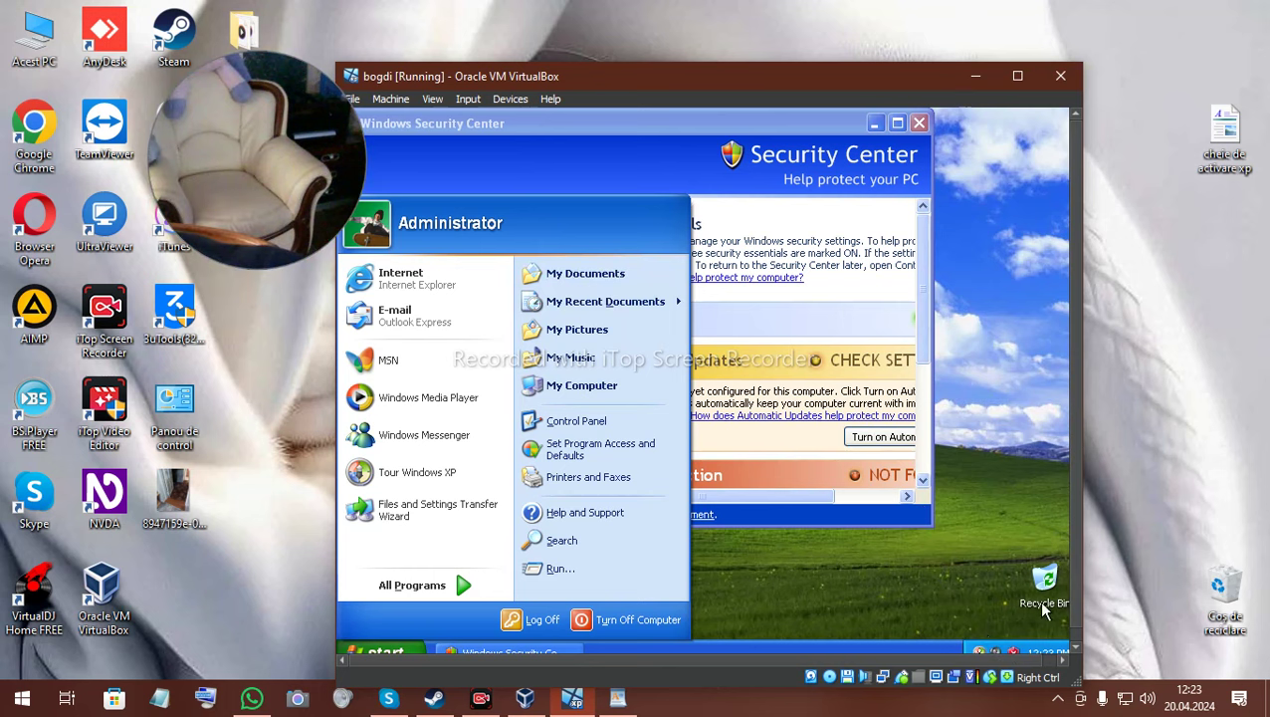
{"action": "left_click", "coordinate": [977, 653]}
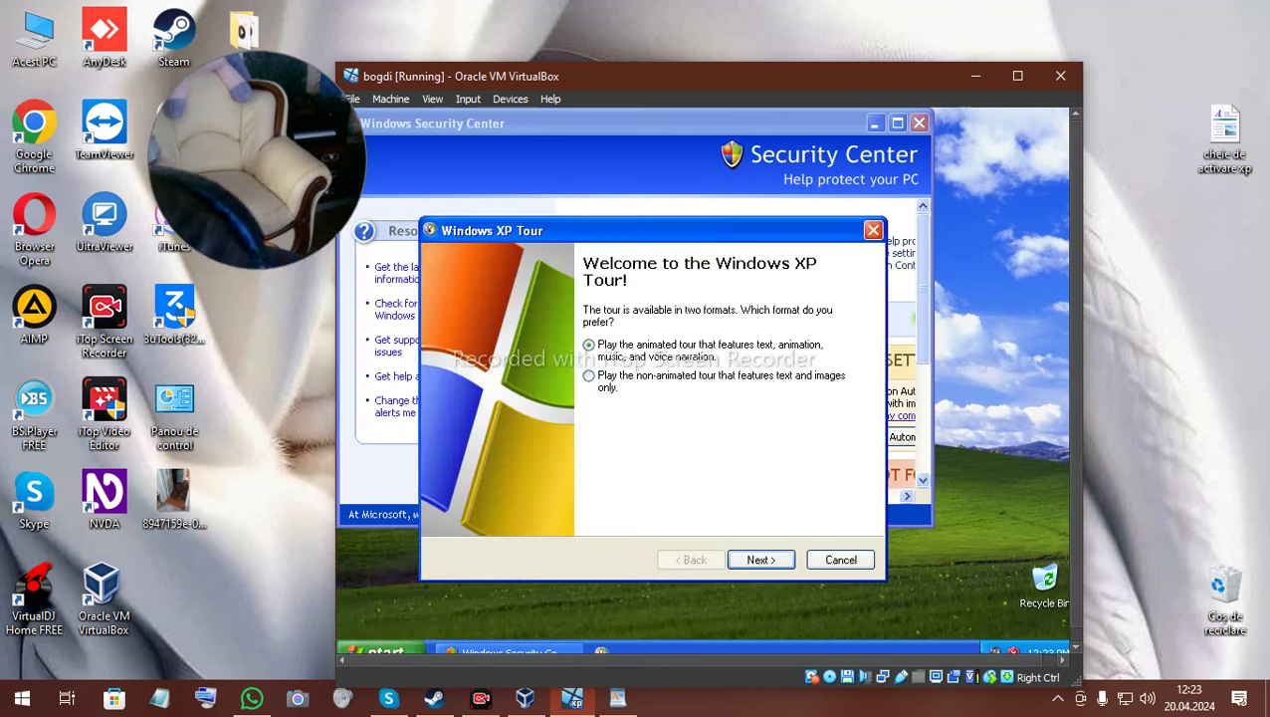
{"action": "left_click", "coordinate": [652, 376]}
{"action": "left_click", "coordinate": [777, 560]}
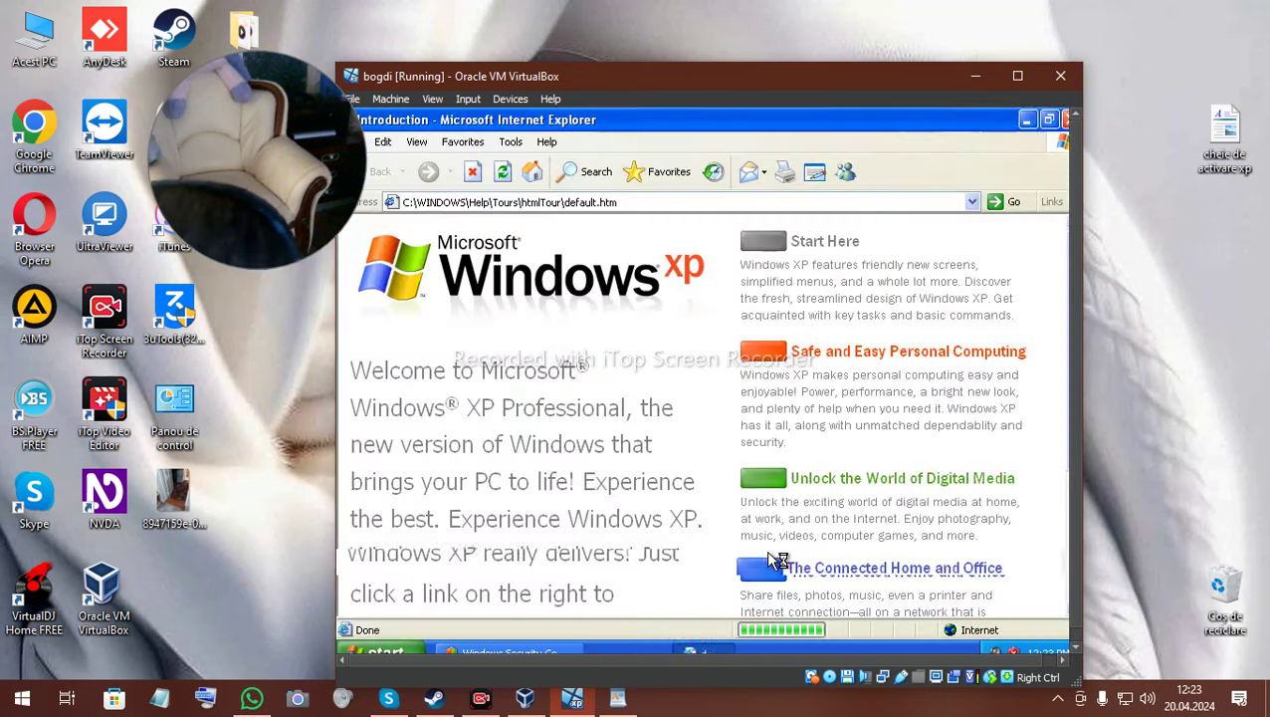
{"action": "scroll", "coordinate": [632, 388], "scroll_direction": "down", "scroll_amount": 3}
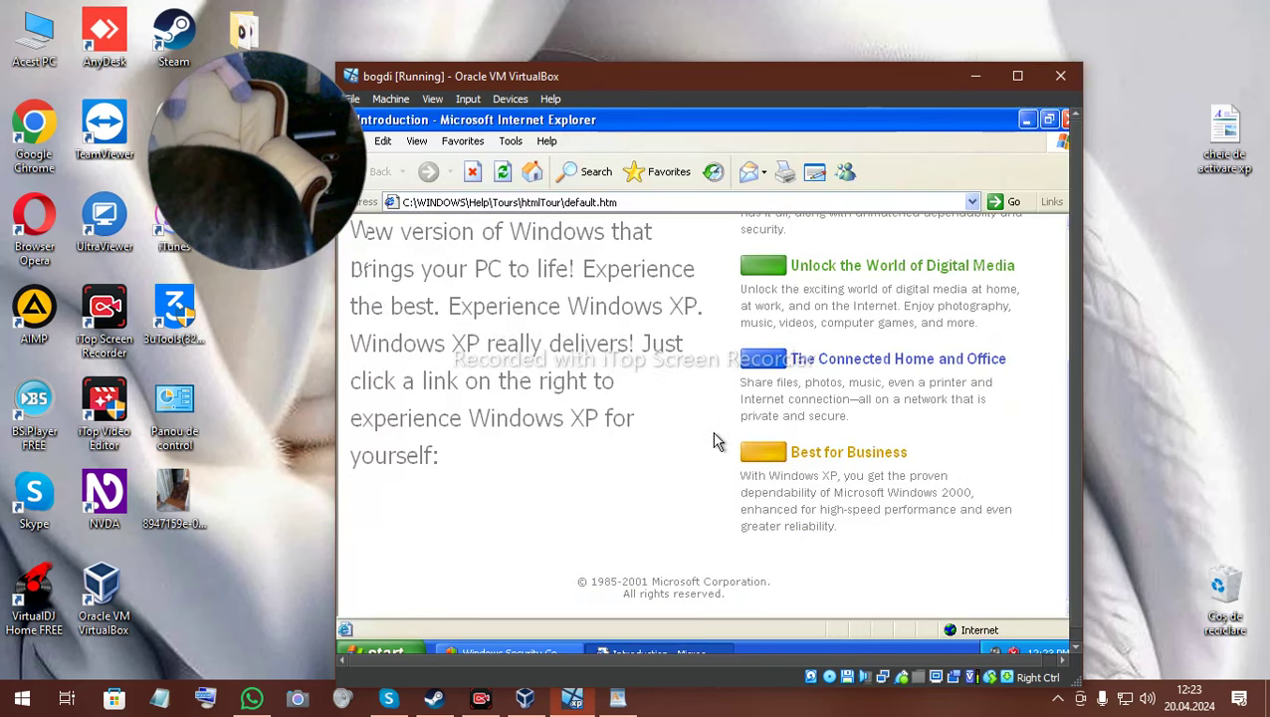
{"action": "scroll", "coordinate": [717, 439], "scroll_direction": "up", "scroll_amount": 3}
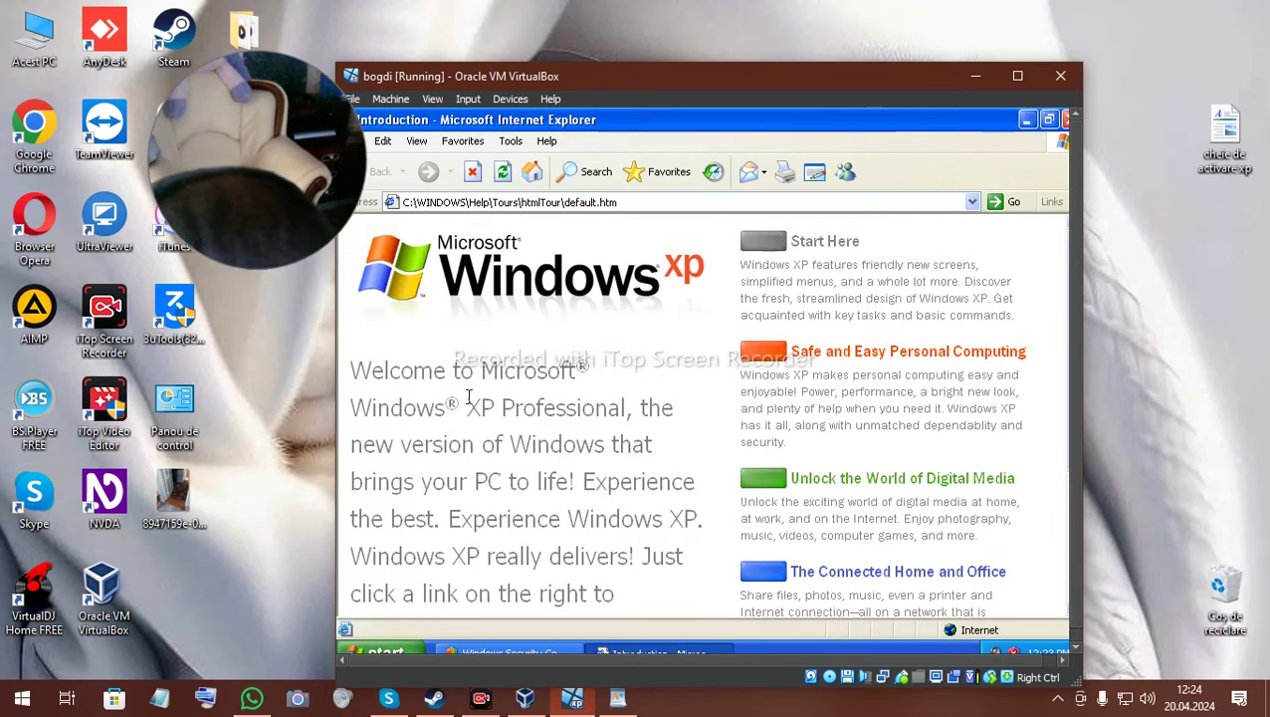
{"action": "scroll", "coordinate": [512, 414], "scroll_direction": "down", "scroll_amount": 2}
{"action": "scroll", "coordinate": [511, 414], "scroll_direction": "up", "scroll_amount": 1}
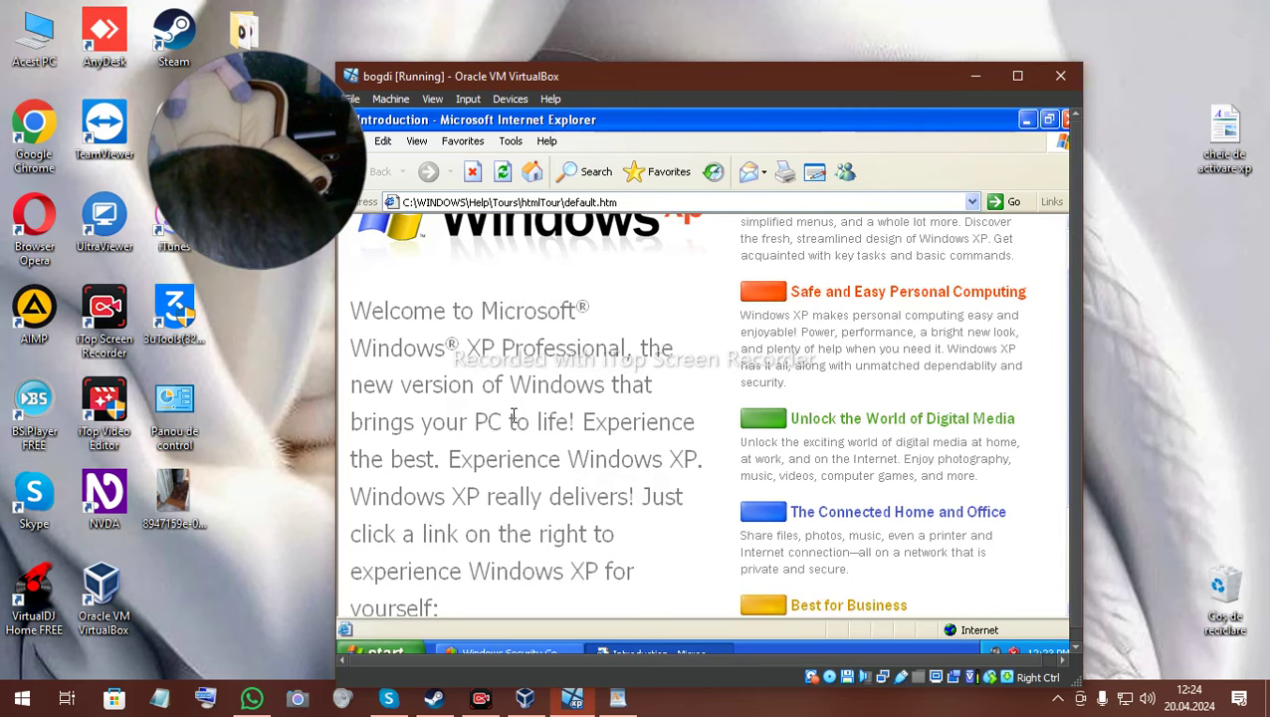
{"action": "scroll", "coordinate": [515, 424], "scroll_direction": "down", "scroll_amount": 1}
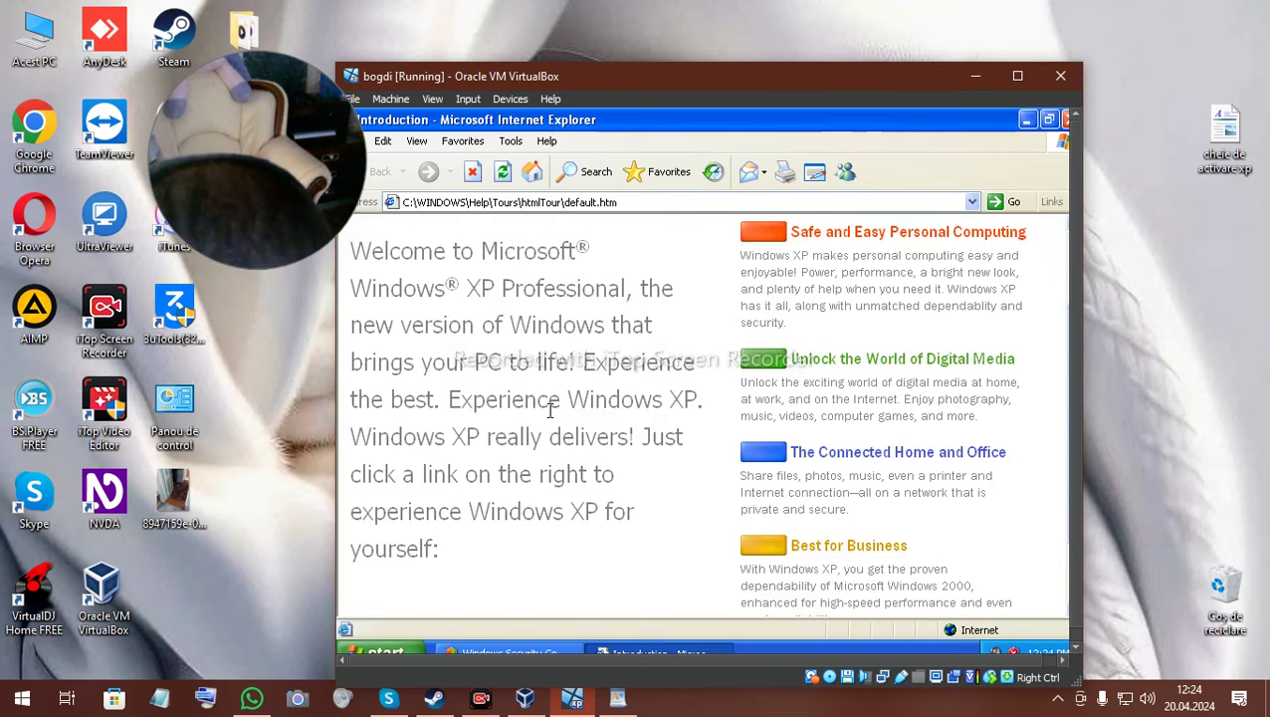
{"action": "scroll", "coordinate": [548, 411], "scroll_direction": "up", "scroll_amount": 2}
{"action": "scroll", "coordinate": [550, 410], "scroll_direction": "down", "scroll_amount": 1}
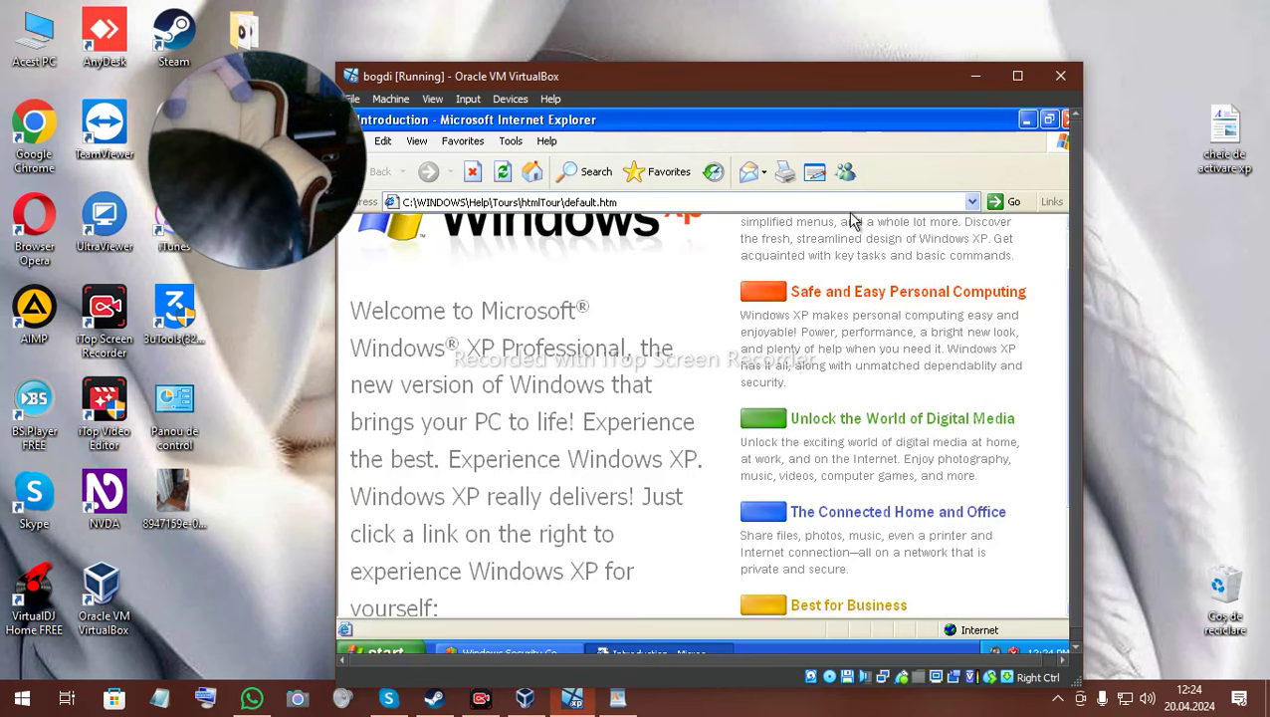
{"action": "left_click", "coordinate": [1061, 120]}
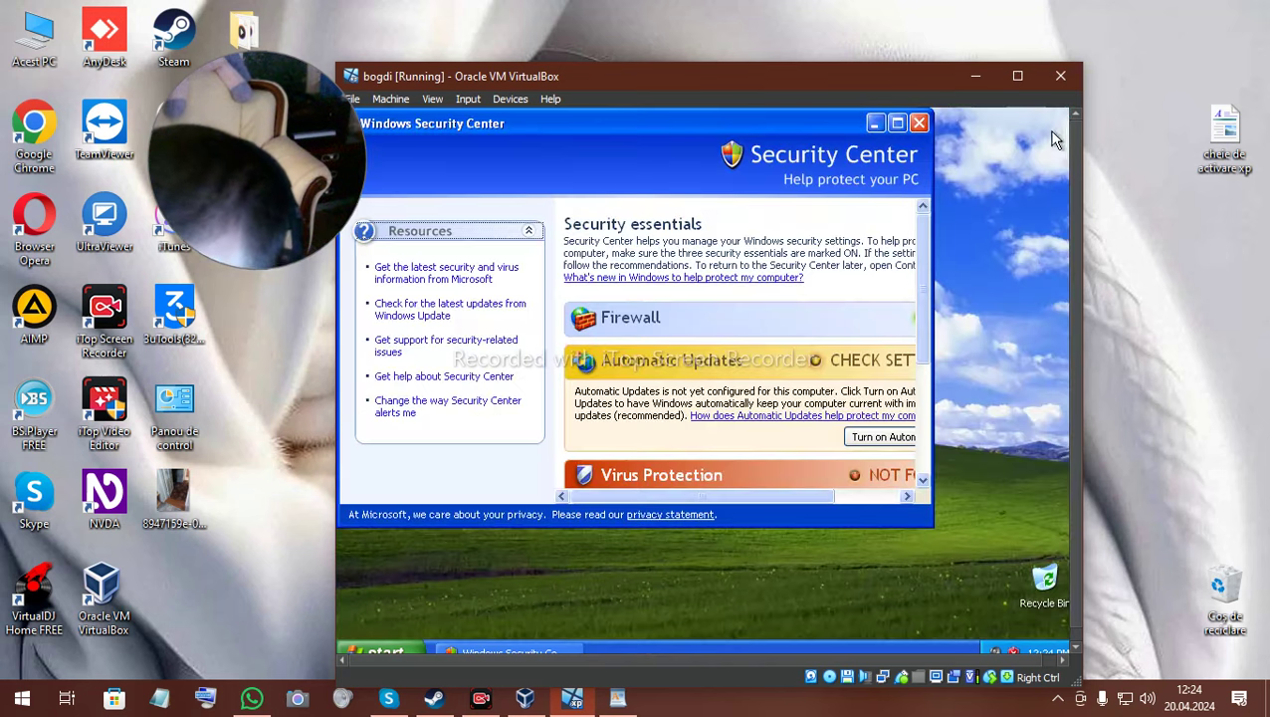
Close Security Center and drag a My Computer shortcut from the Start menu onto the desktop
{"action": "left_click", "coordinate": [918, 123]}
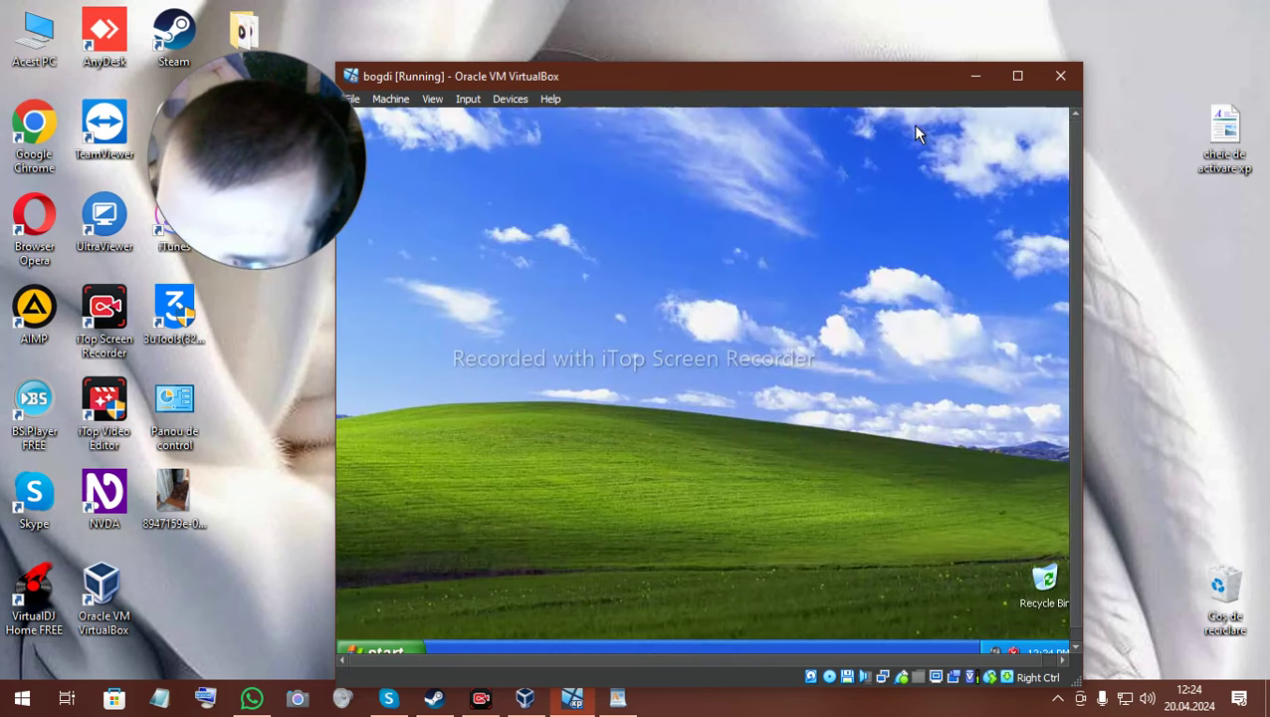
{"action": "left_click", "coordinate": [381, 651]}
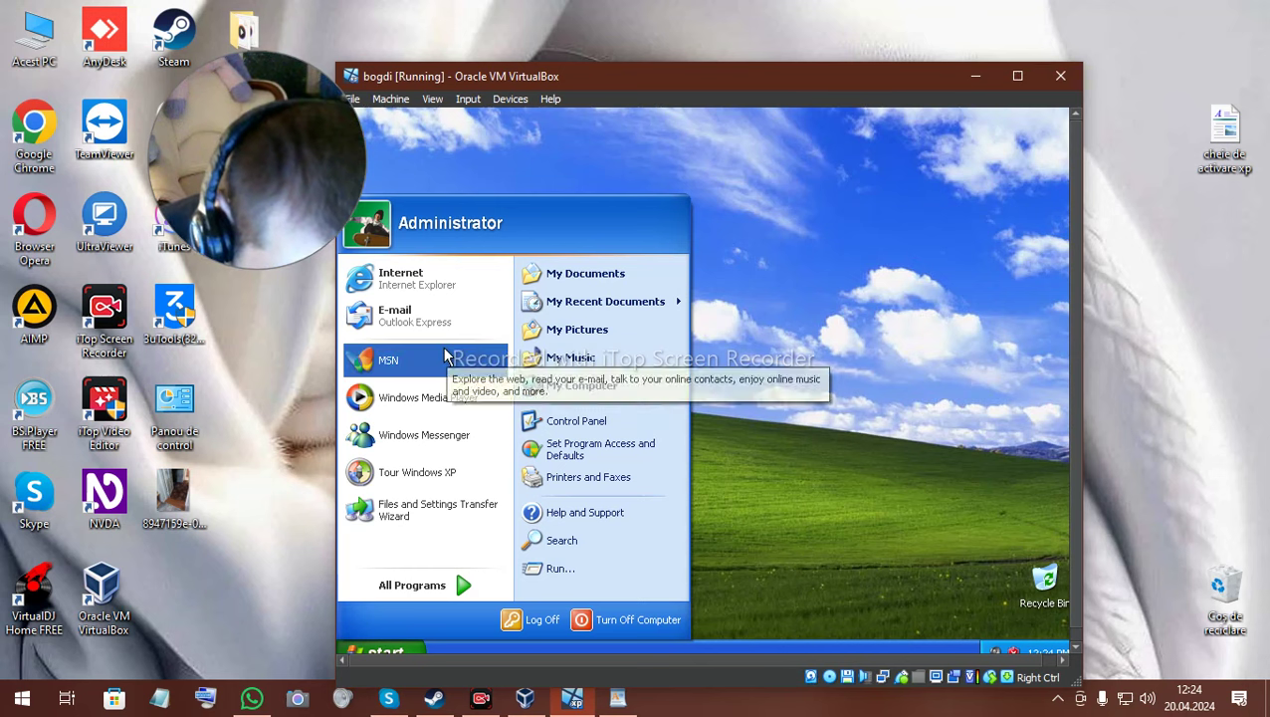
{"action": "left_click_drag", "start_coordinate": [588, 386], "coordinate": [796, 370]}
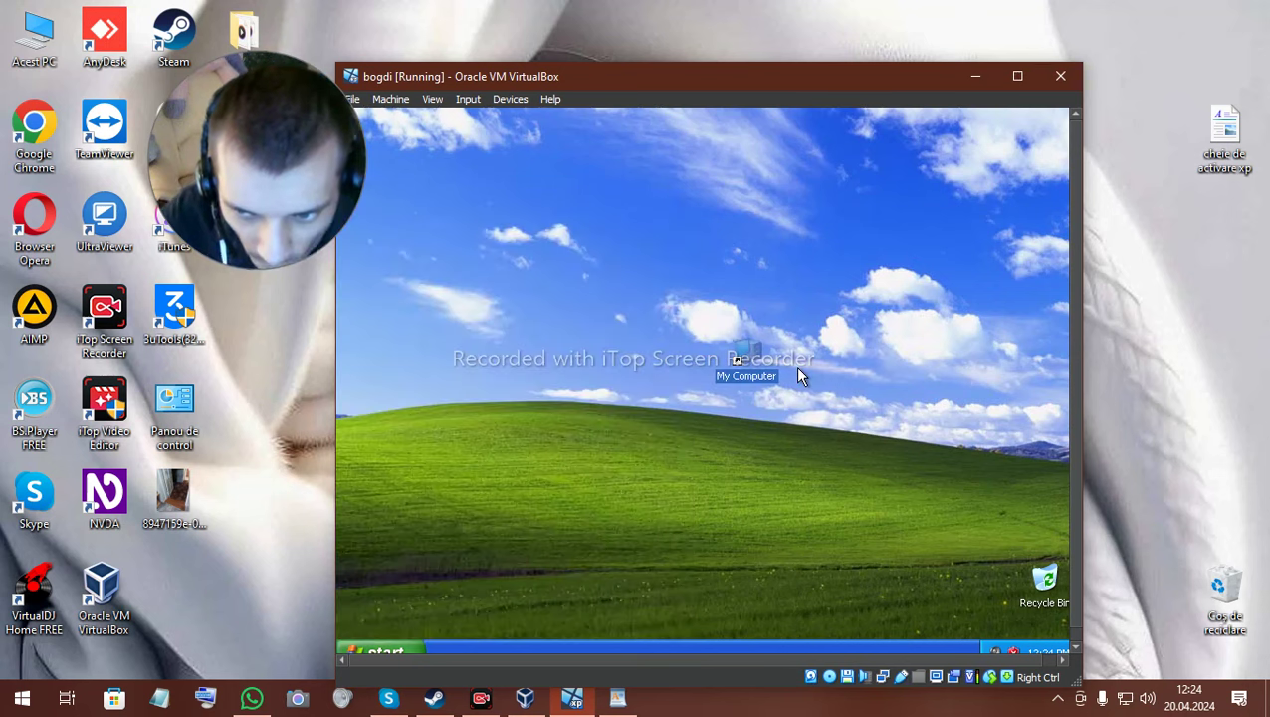
Open My Computer, select the GRTMPVOL_EN (D:) CD drive, and exit the XP setup welcome screen
{"action": "double_click", "coordinate": [741, 365]}
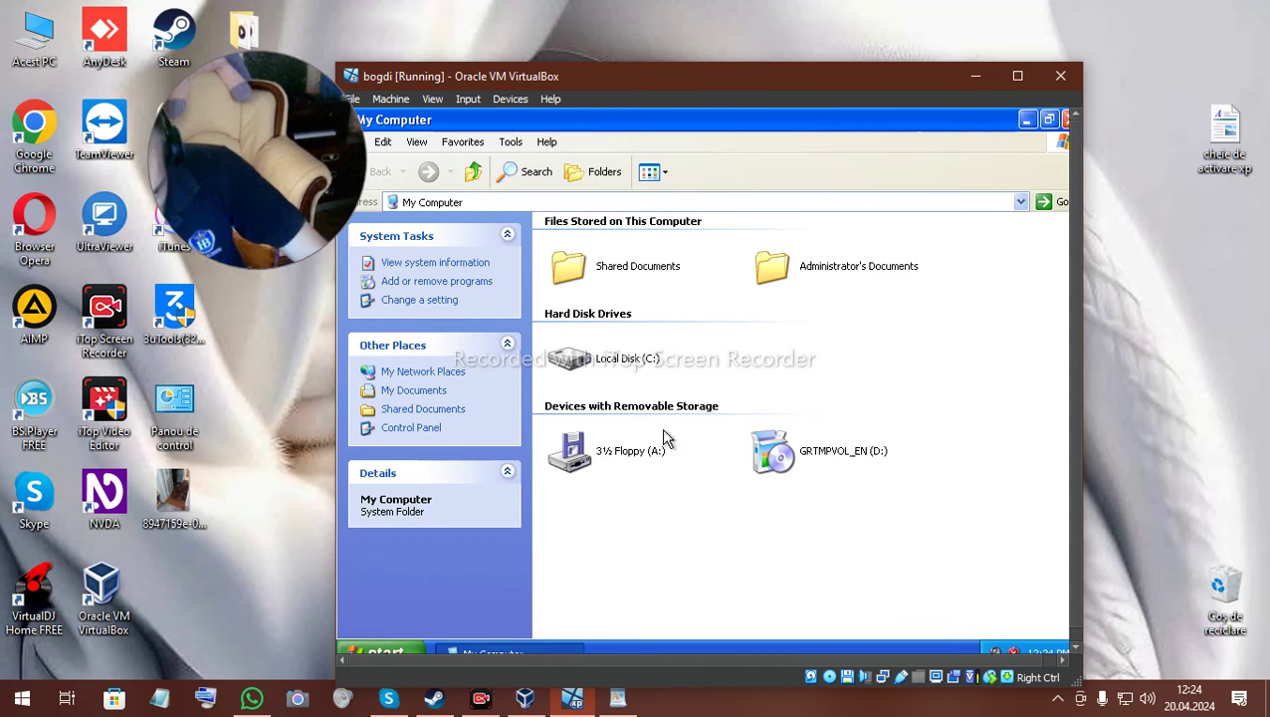
{"action": "left_click", "coordinate": [820, 445]}
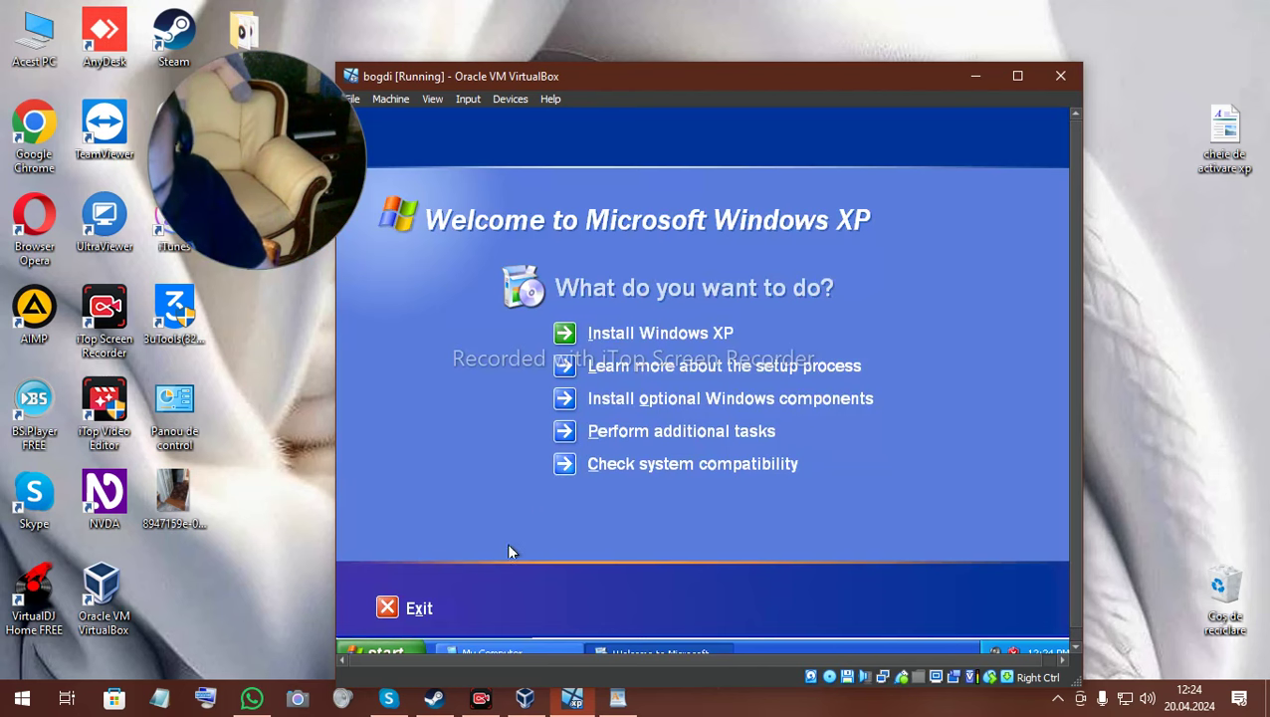
{"action": "left_click", "coordinate": [418, 606]}
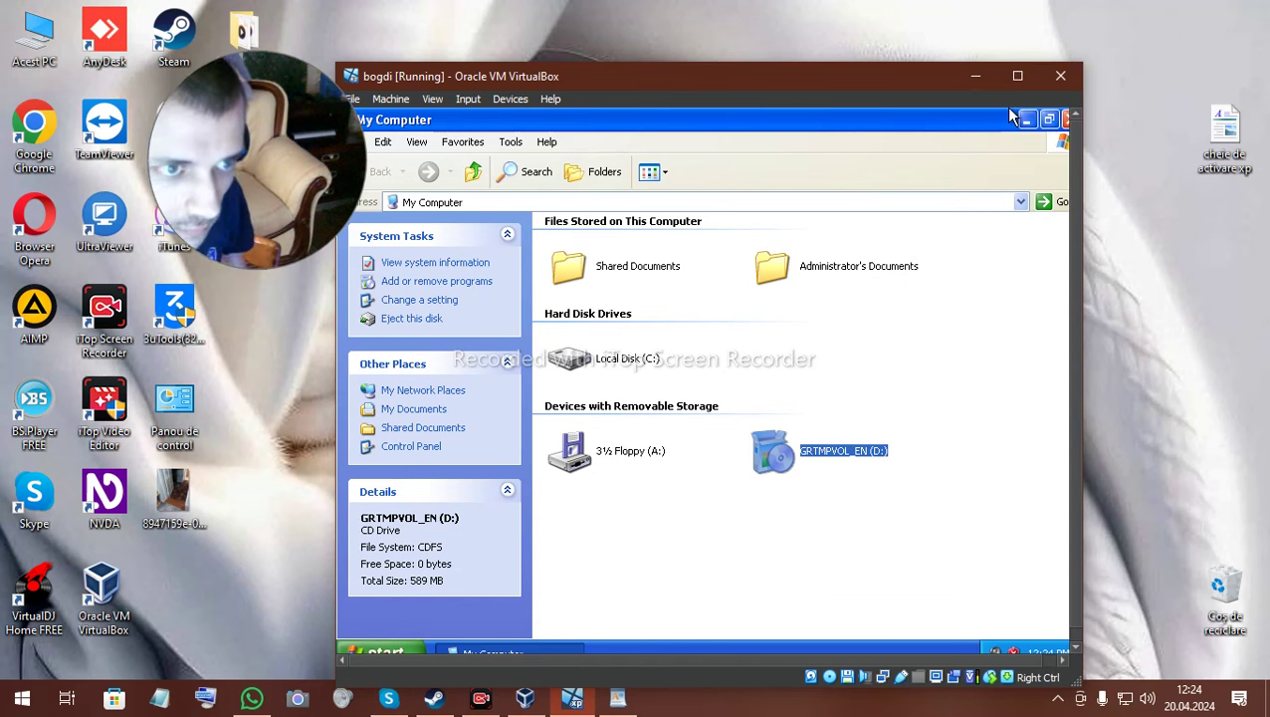
Open My Computer's System Properties showing Windows XP Professional SP3 with 192 MB RAM, and move it lower
{"action": "right_click", "coordinate": [739, 563]}
{"action": "left_click", "coordinate": [766, 545]}
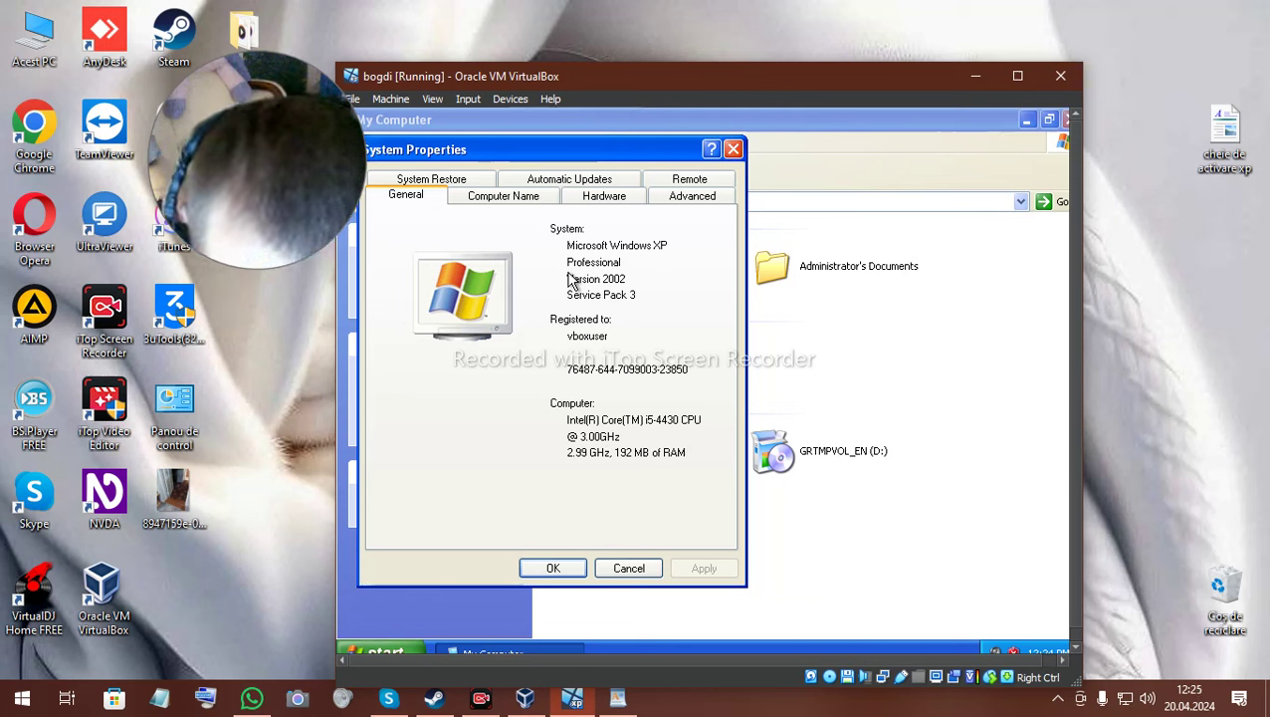
{"action": "left_click_drag", "start_coordinate": [596, 151], "coordinate": [567, 295]}
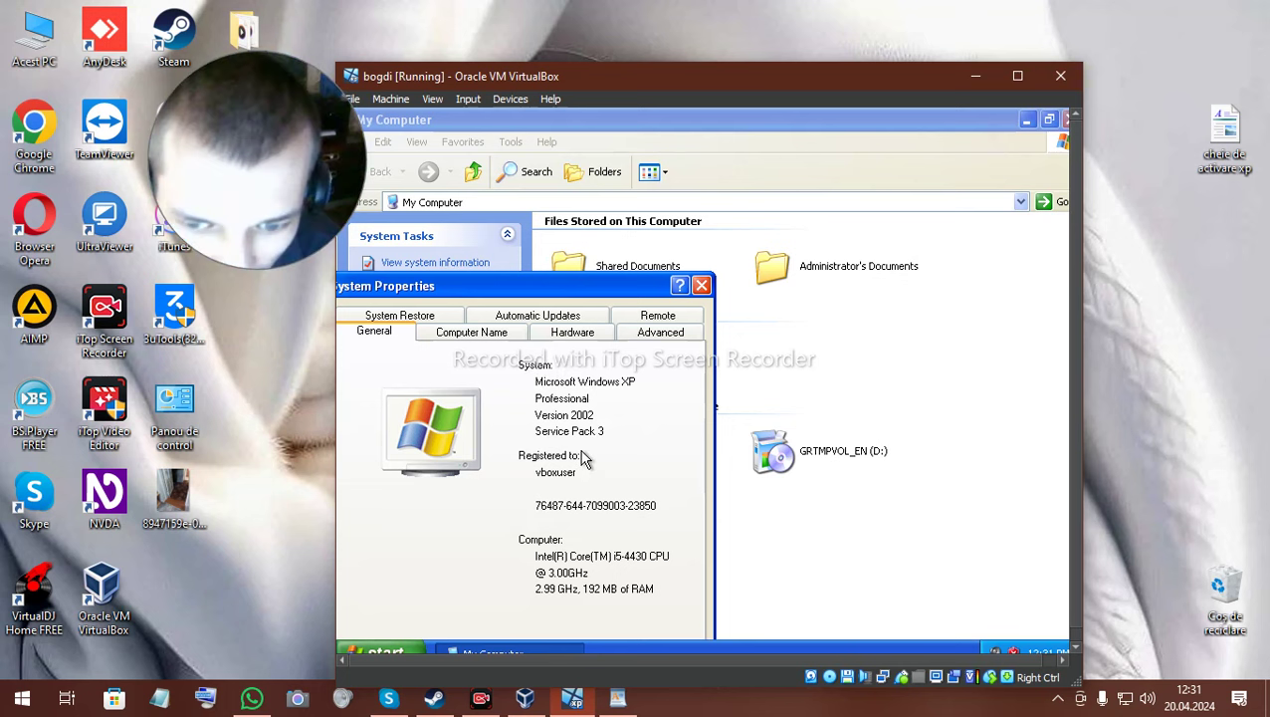
Move System Properties up so the whole dialog, including its buttons, fits on the XP screen
{"action": "left_click_drag", "start_coordinate": [617, 289], "coordinate": [616, 147]}
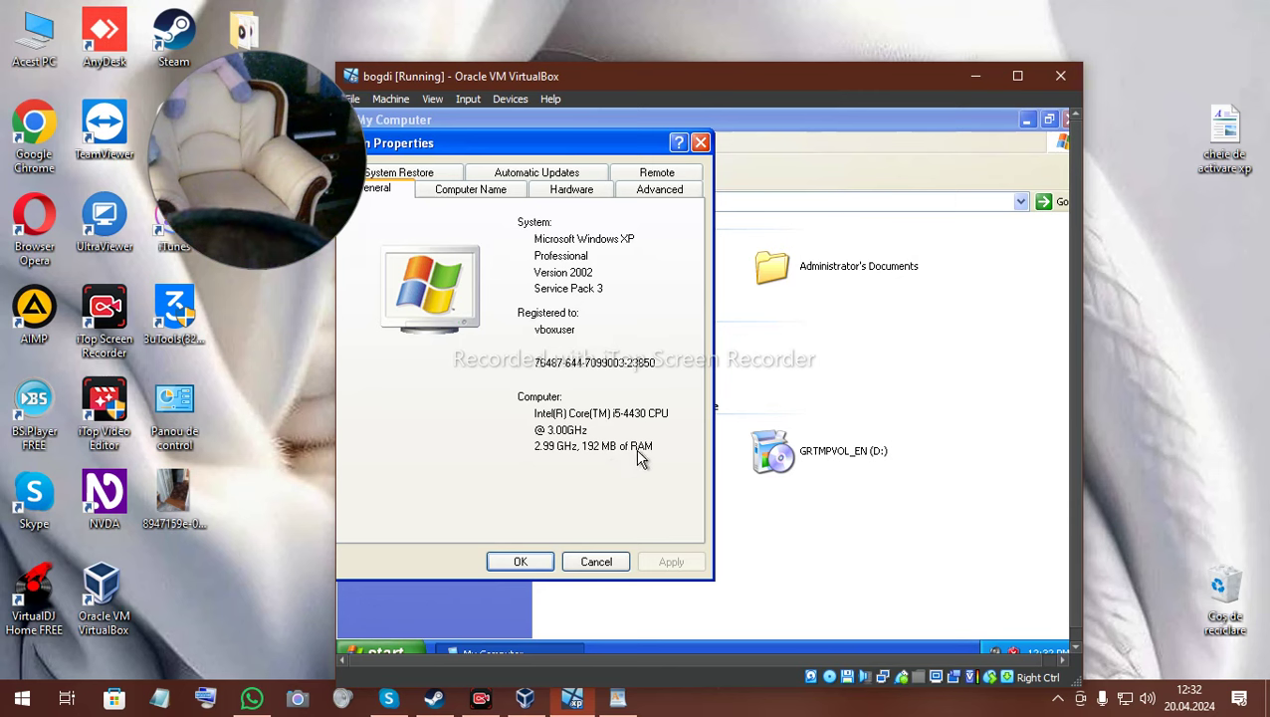
Set Automatic Updates to 'Download updates for me, but let me choose when to install them', apply, and close
{"action": "left_click", "coordinate": [512, 172]}
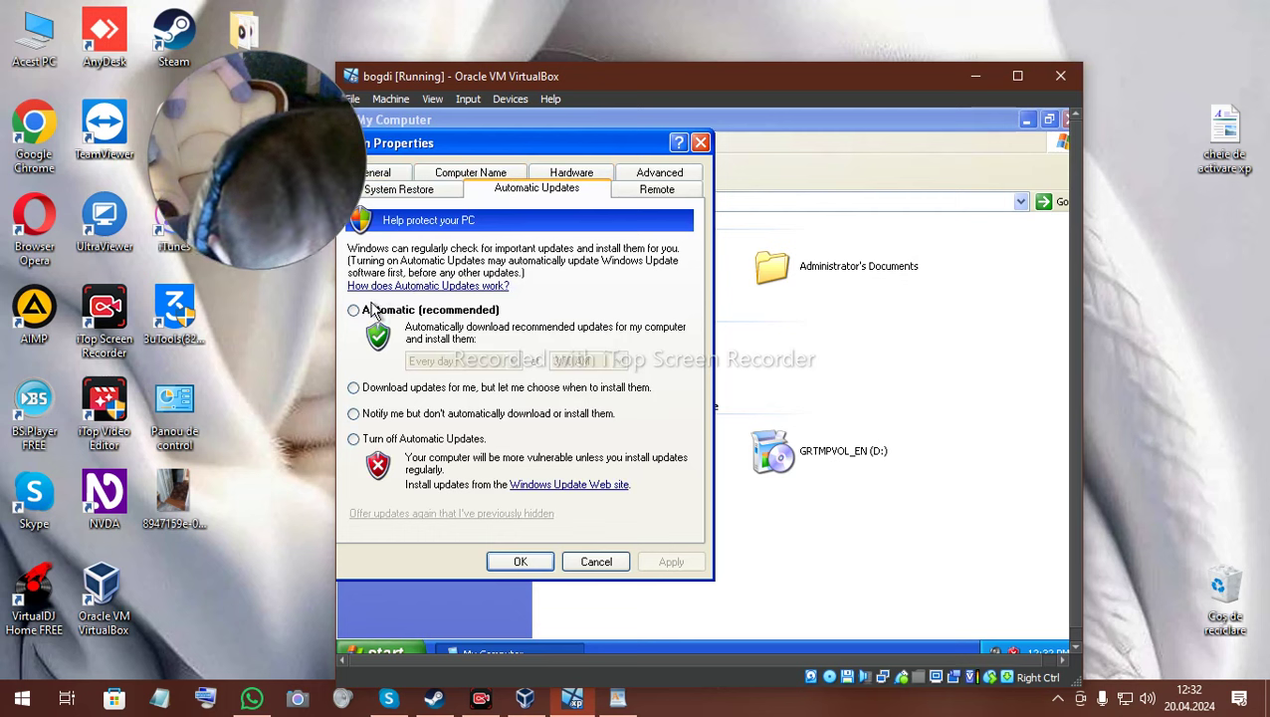
{"action": "left_click", "coordinate": [373, 310]}
{"action": "left_click", "coordinate": [512, 360]}
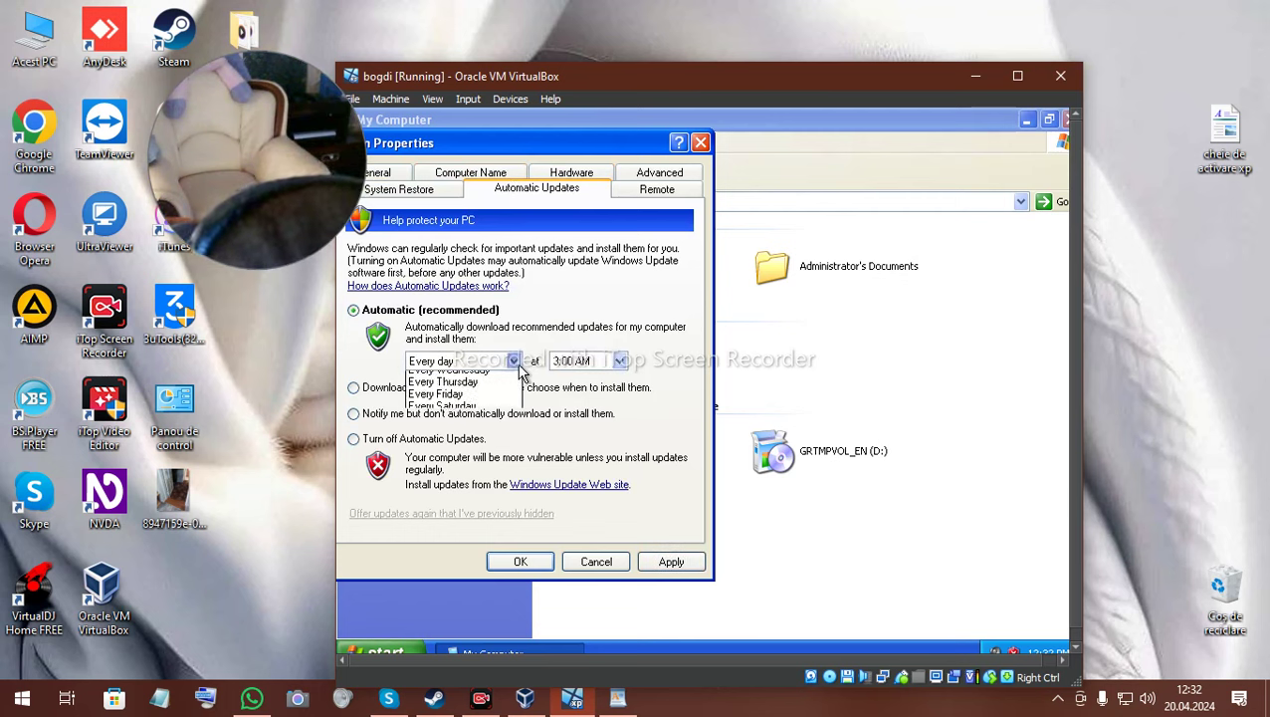
{"action": "left_click", "coordinate": [497, 390]}
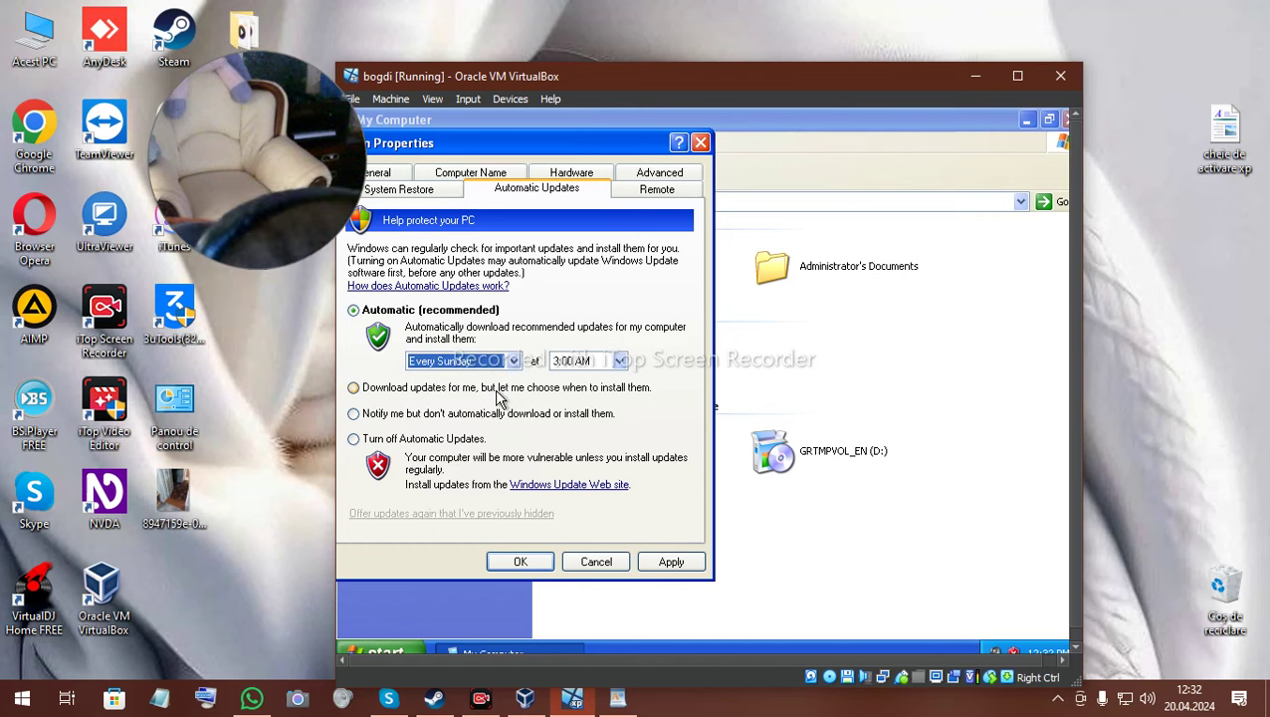
{"action": "left_click", "coordinate": [353, 413]}
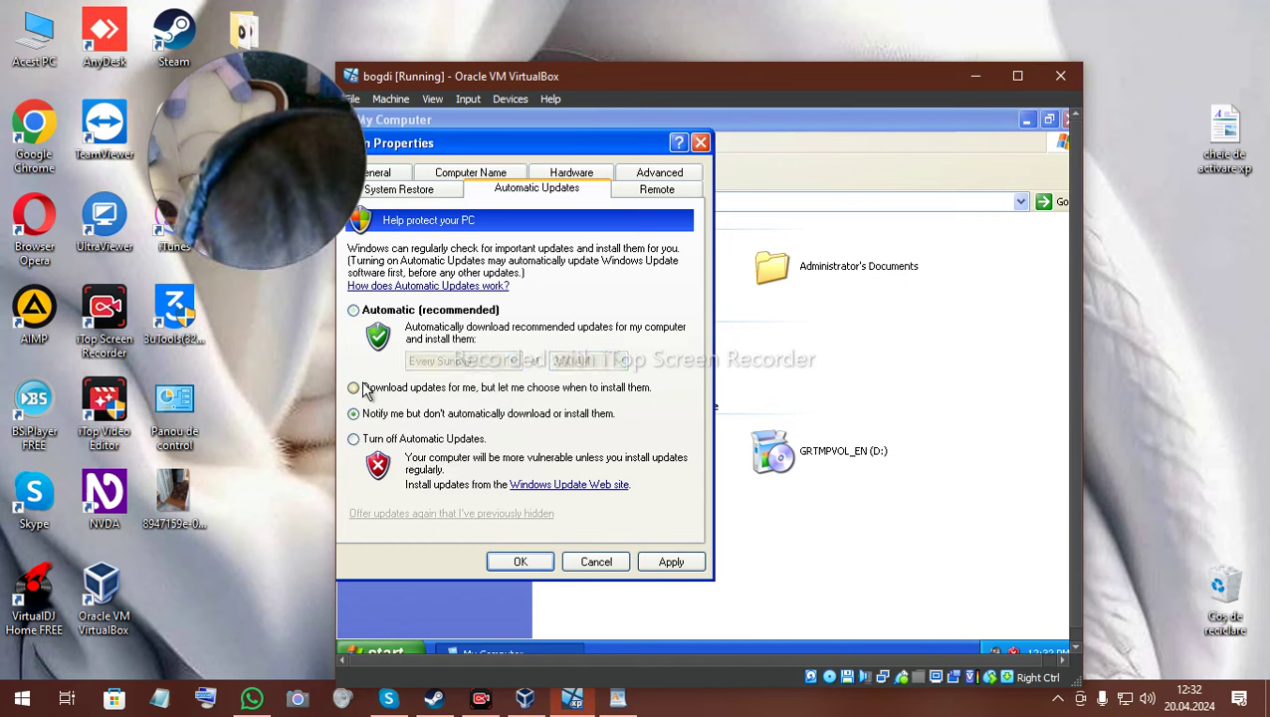
{"action": "left_click", "coordinate": [355, 387]}
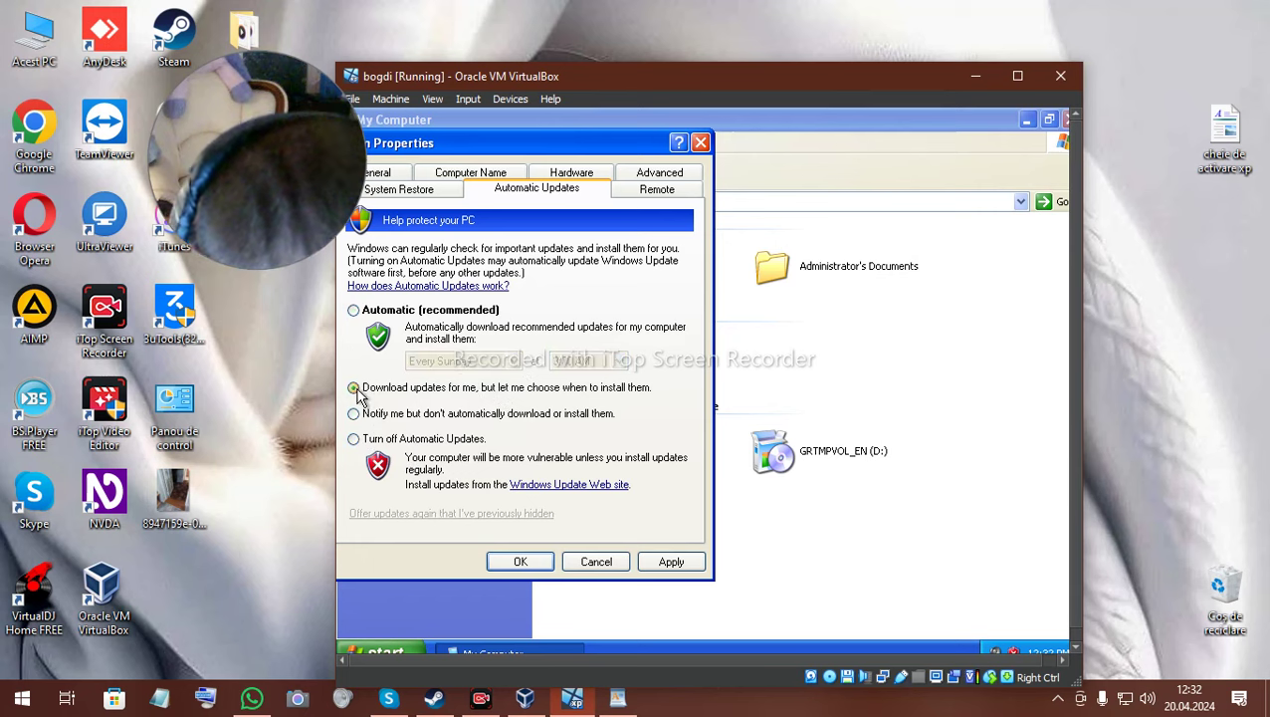
{"action": "left_click", "coordinate": [671, 563]}
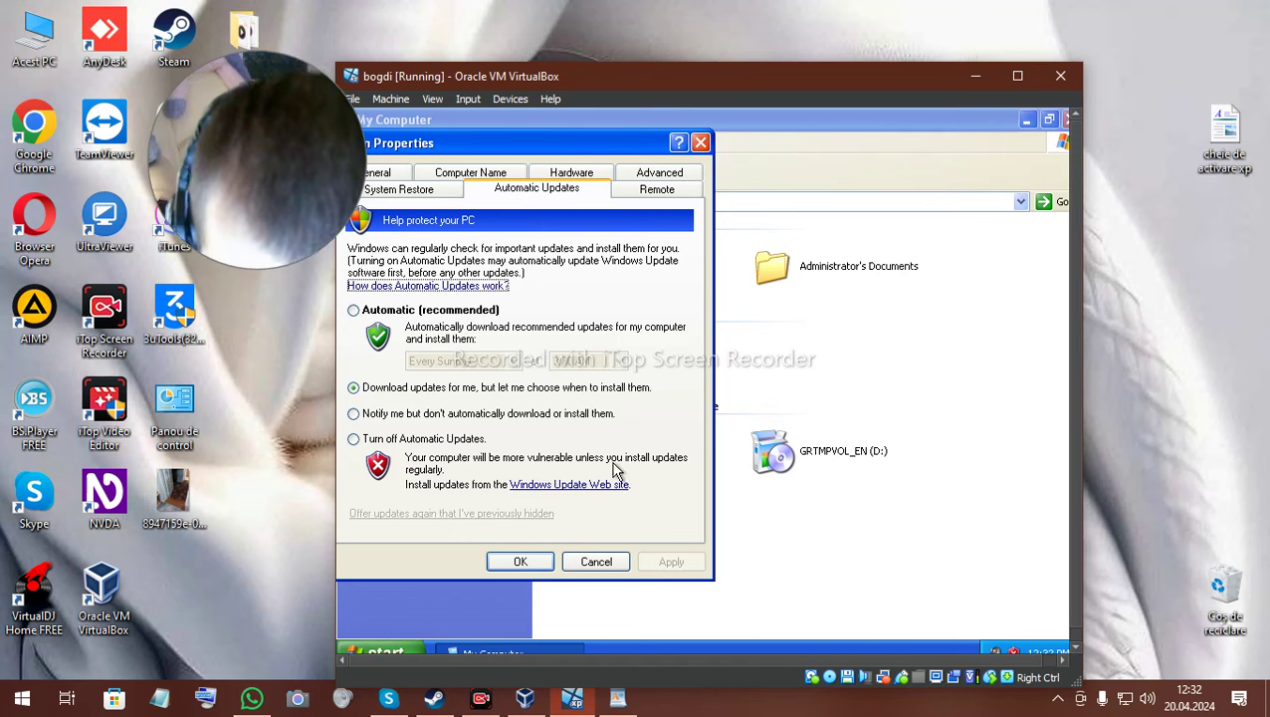
{"action": "left_click", "coordinate": [534, 561]}
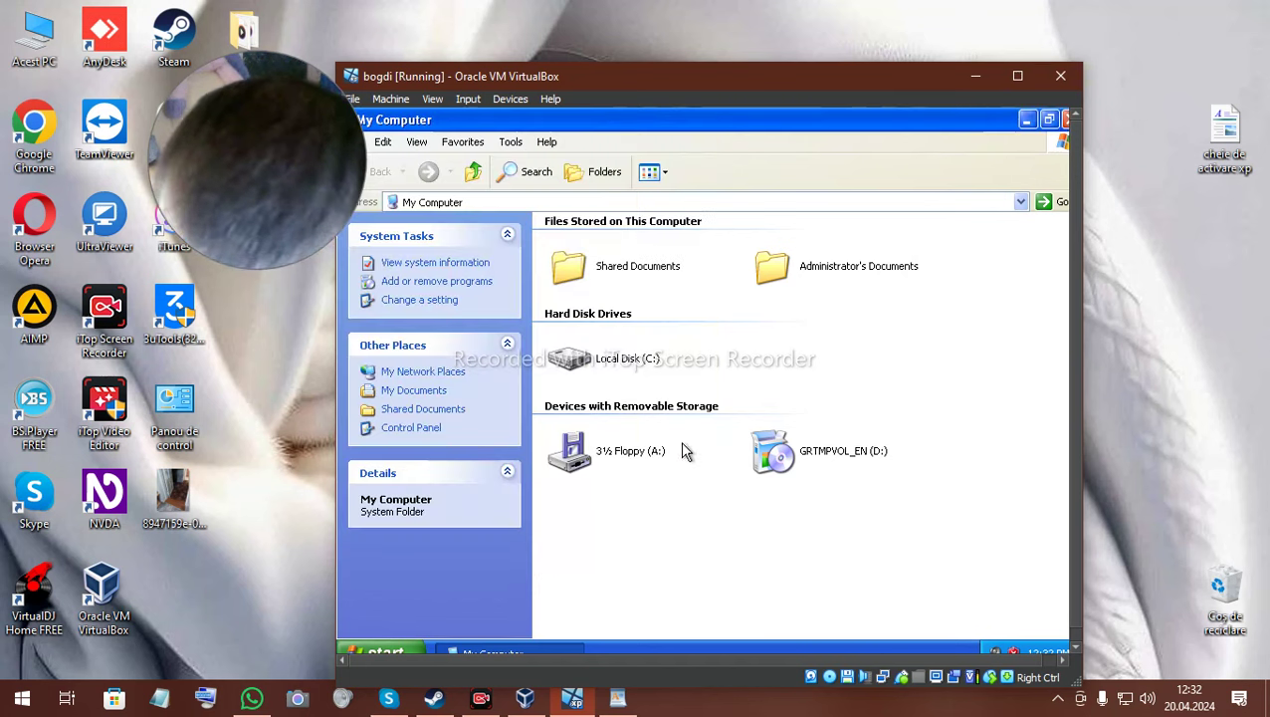
{"action": "right_click", "coordinate": [673, 512]}
{"action": "left_click", "coordinate": [718, 627]}
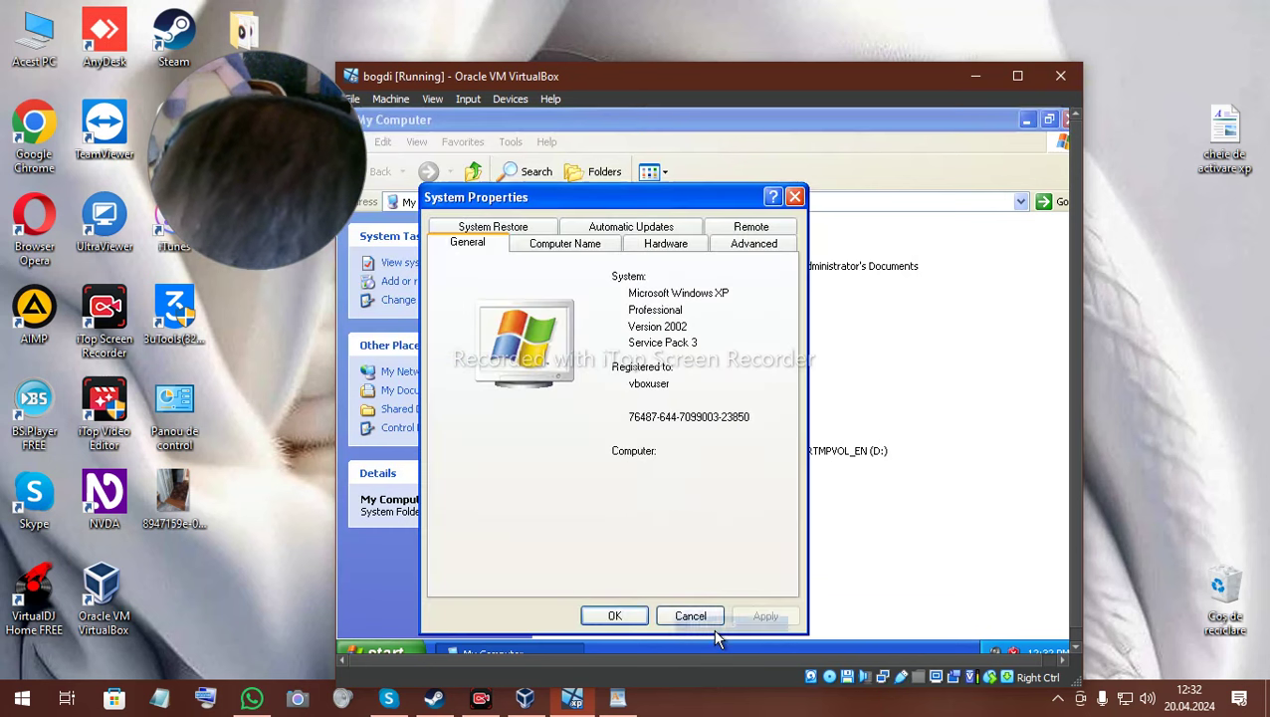
{"action": "left_click", "coordinate": [587, 246]}
{"action": "left_click", "coordinate": [607, 229]}
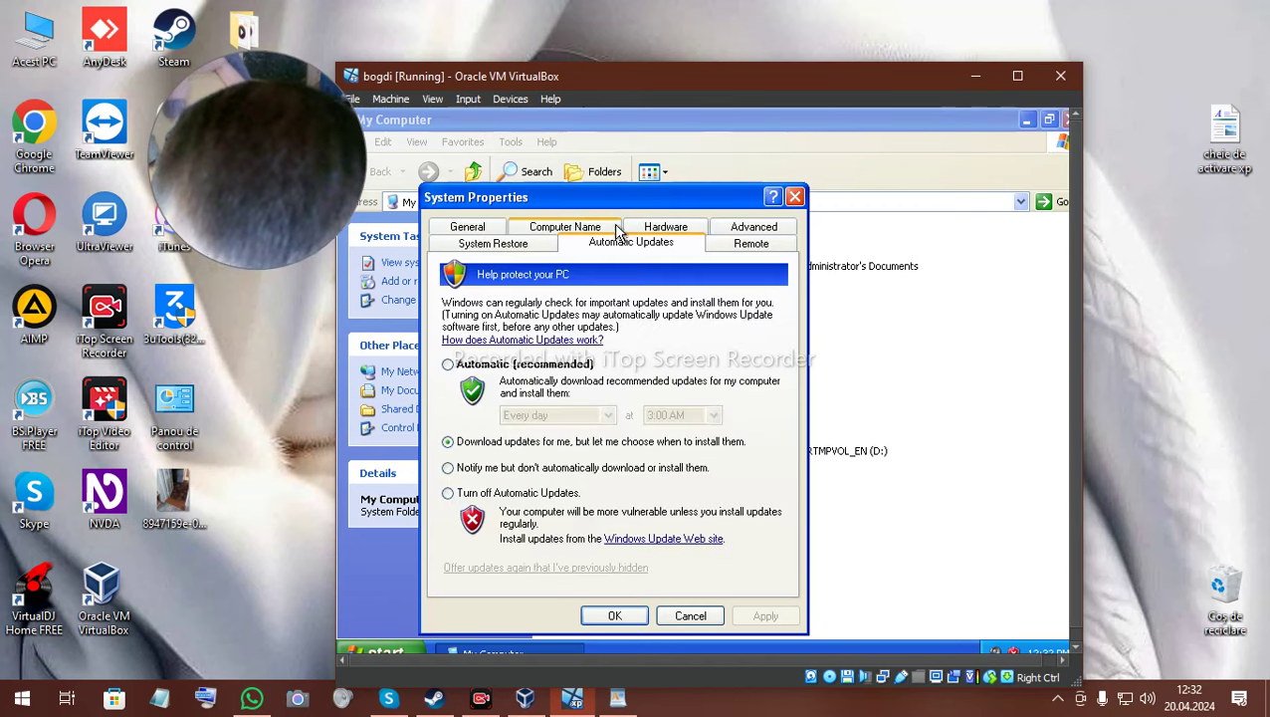
{"action": "left_click", "coordinate": [652, 228]}
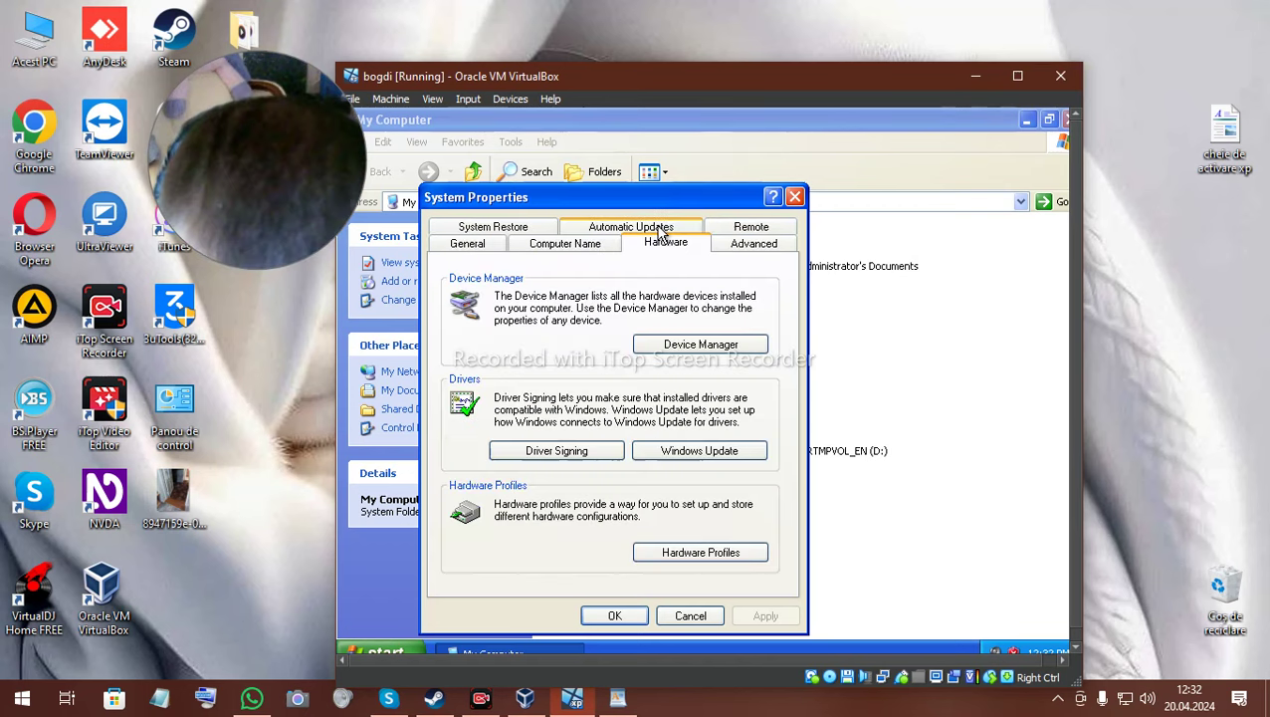
{"action": "left_click", "coordinate": [752, 231]}
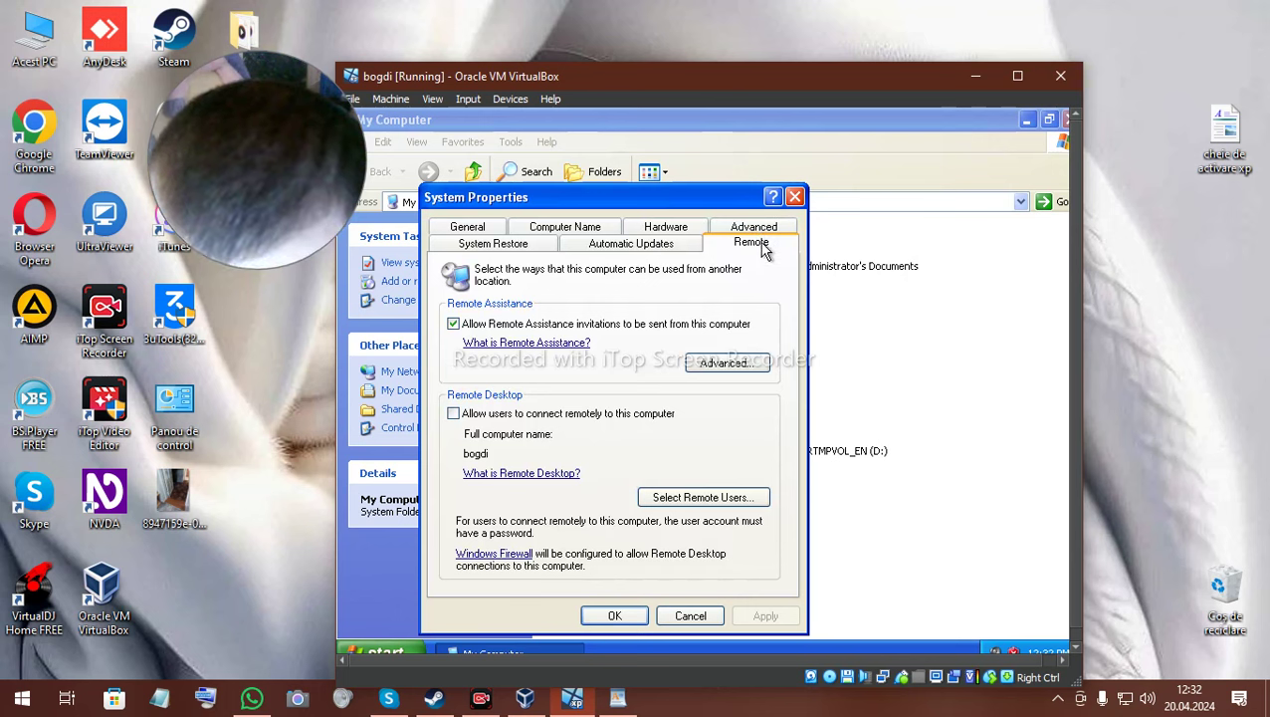
{"action": "left_click", "coordinate": [794, 196]}
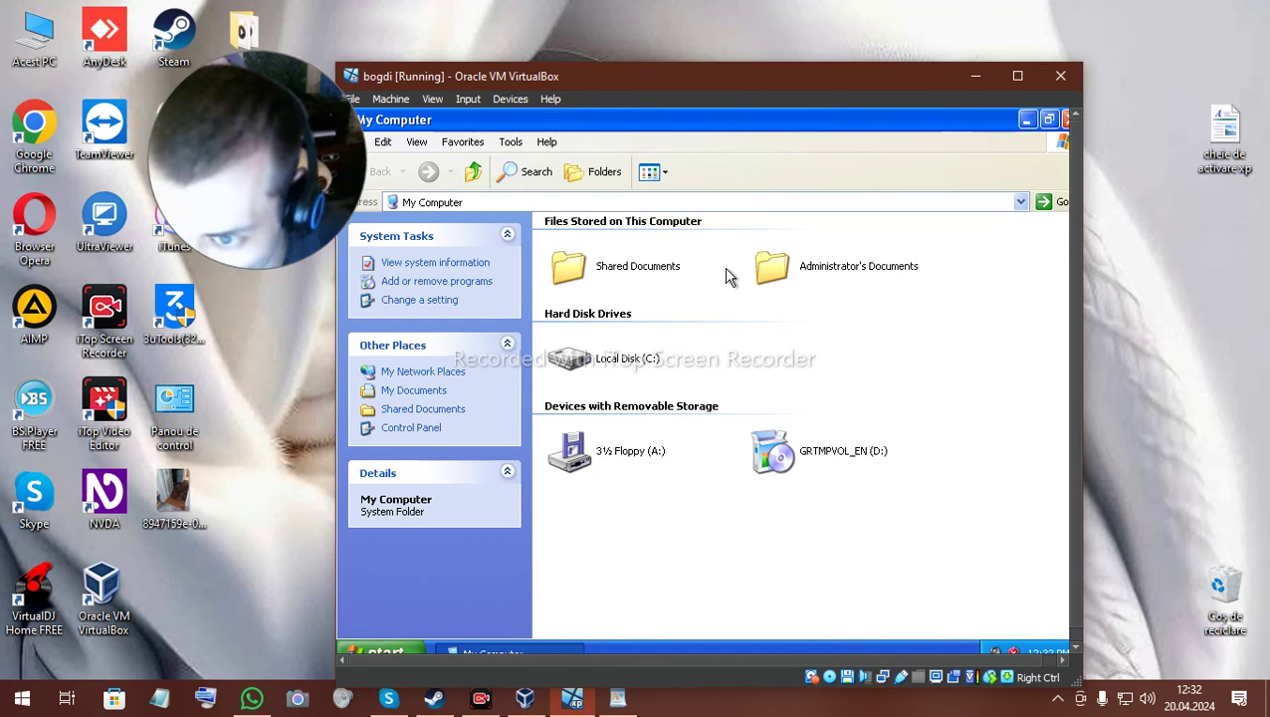
Maximize My Computer in XP and enlarge the VirtualBox window to fill the host screen
{"action": "left_click", "coordinate": [1047, 119]}
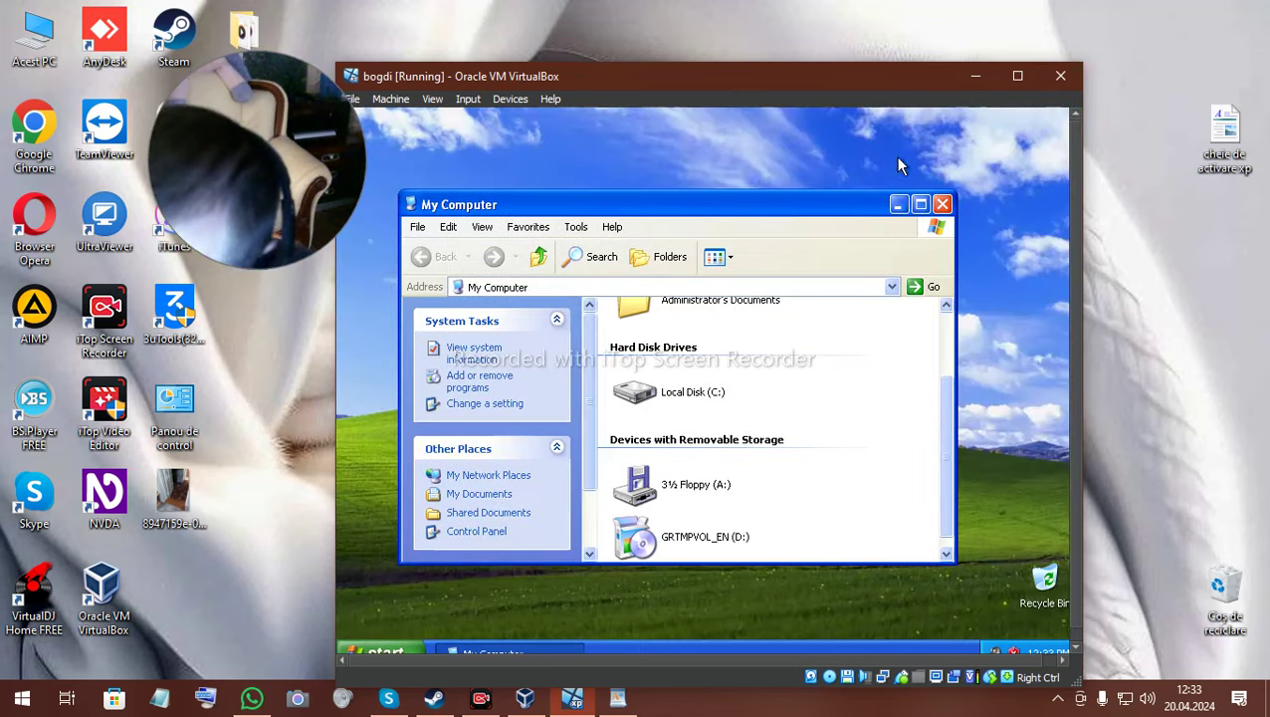
{"action": "left_click", "coordinate": [920, 204]}
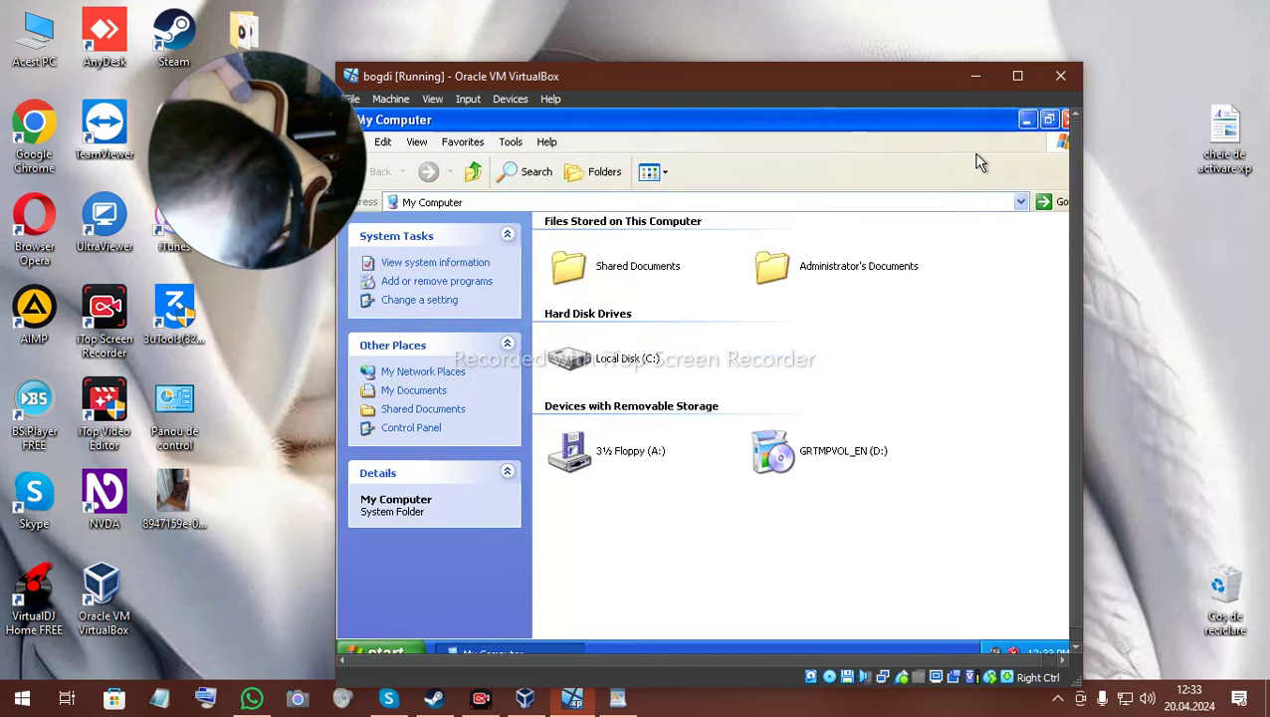
{"action": "left_click", "coordinate": [1029, 78]}
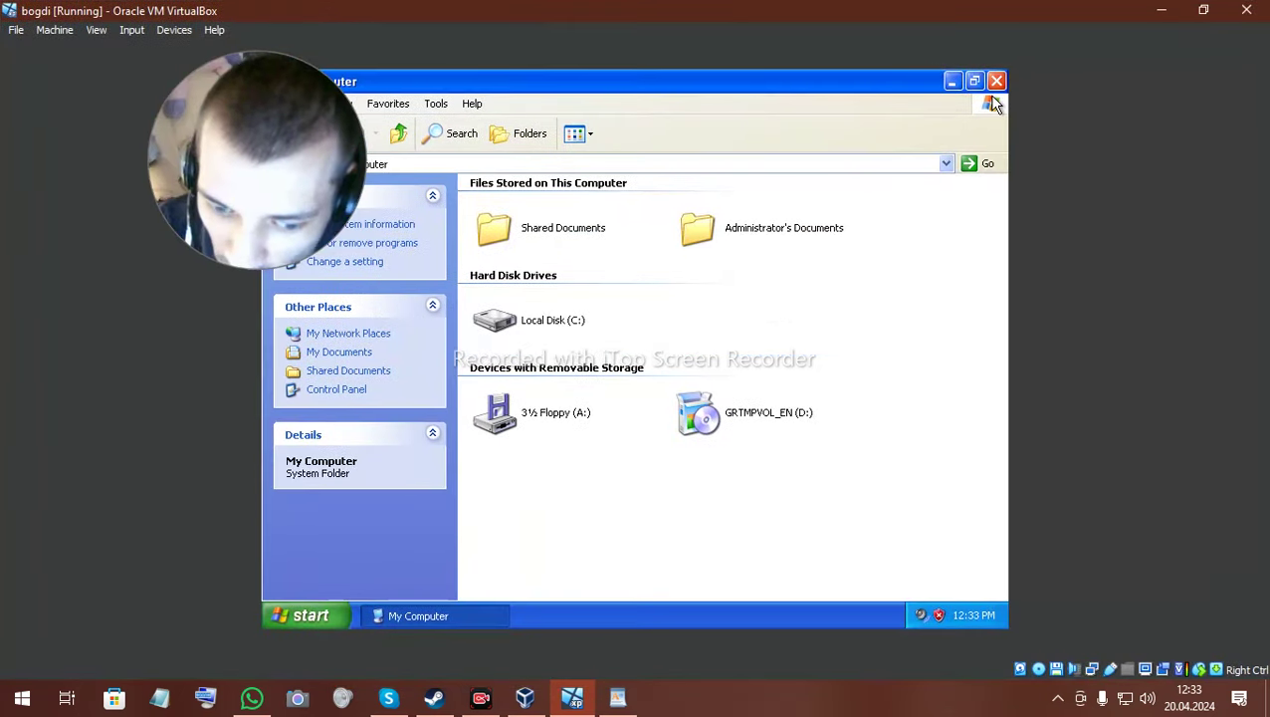
Open the XP Start menu, close it, then reopen it
{"action": "left_click", "coordinate": [298, 617]}
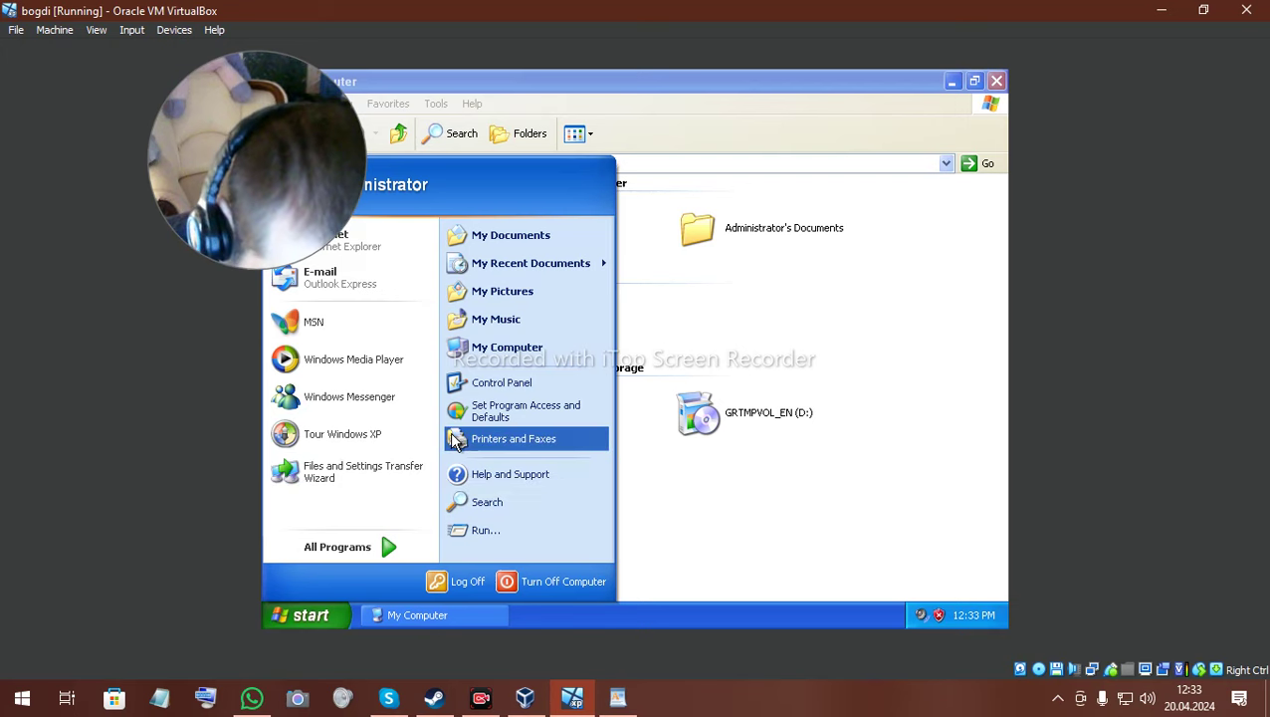
{"action": "left_click", "coordinate": [838, 504]}
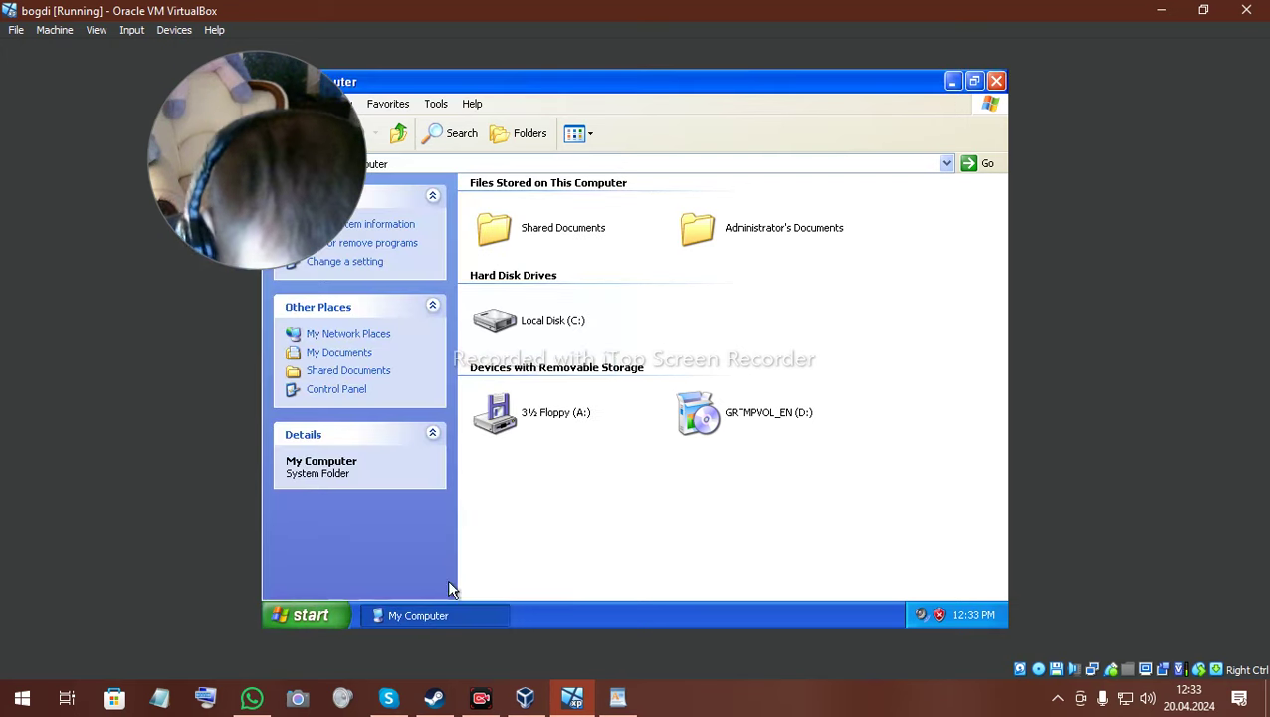
{"action": "left_click", "coordinate": [314, 619]}
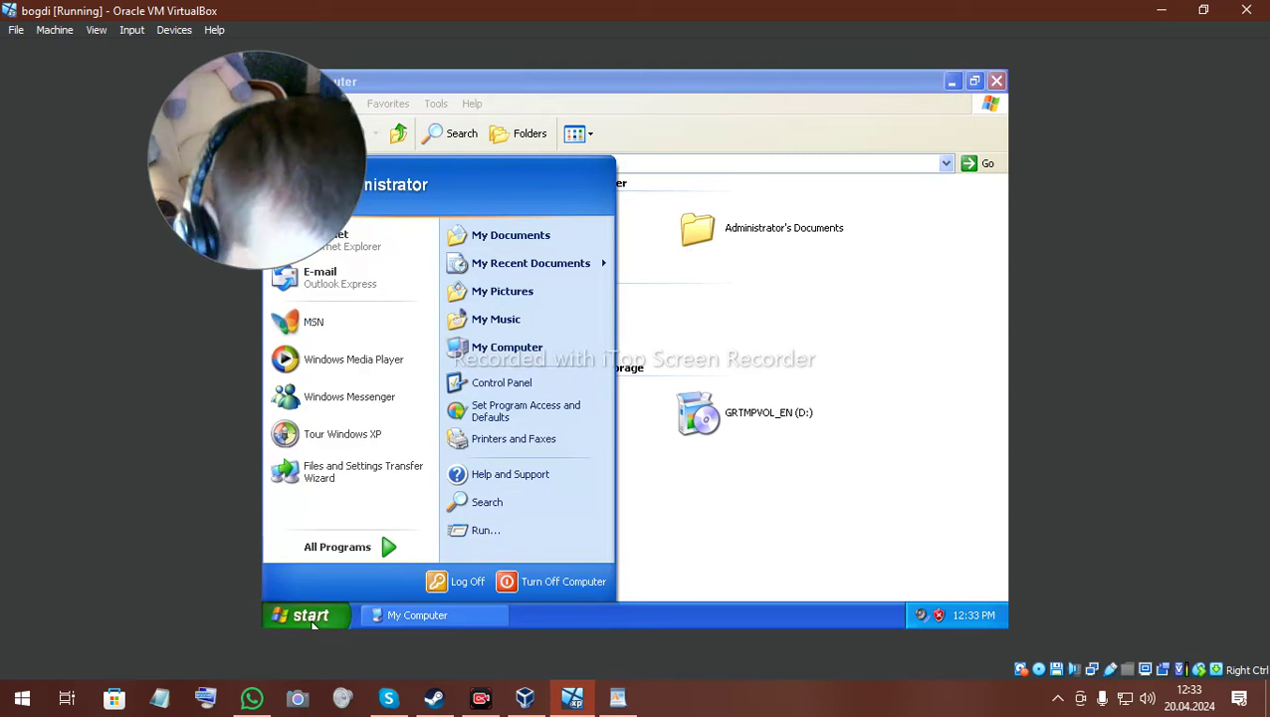
Launch the Files and Settings Transfer Wizard, keep the firewall blocking it, and pick Windows 95/98/ME
{"action": "left_click", "coordinate": [402, 470]}
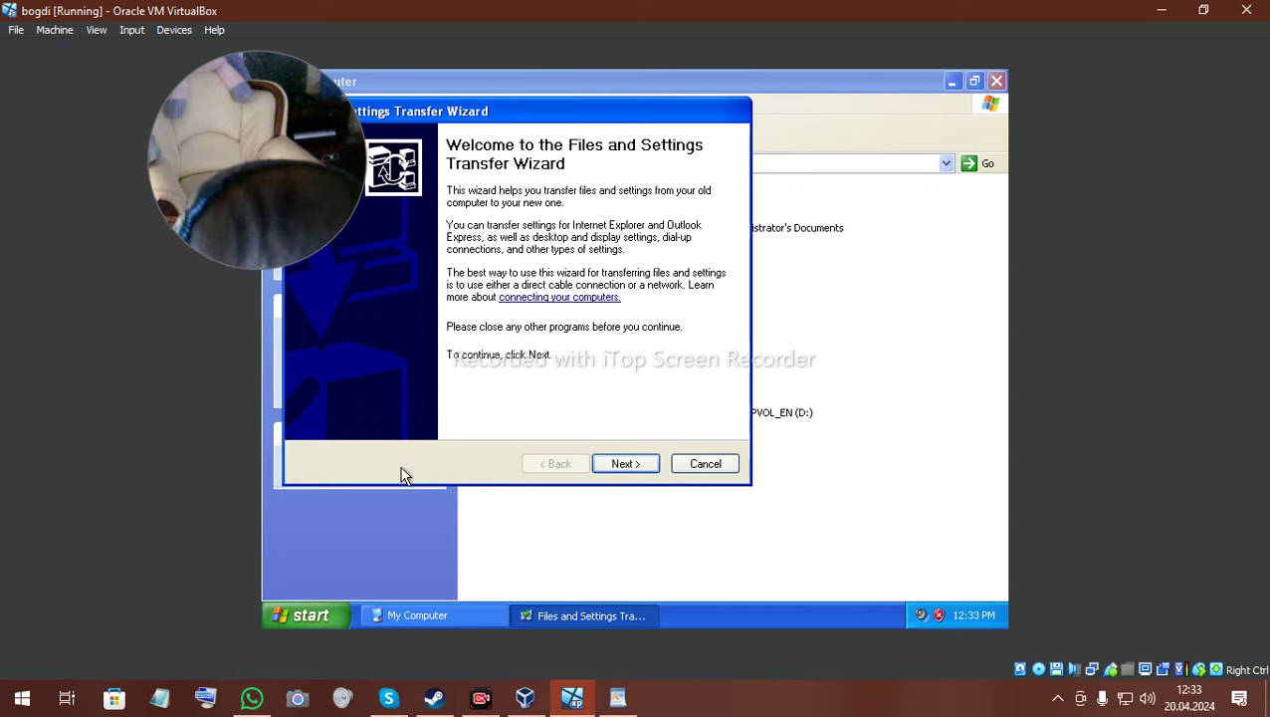
{"action": "left_click", "coordinate": [623, 464]}
{"action": "left_click", "coordinate": [624, 464]}
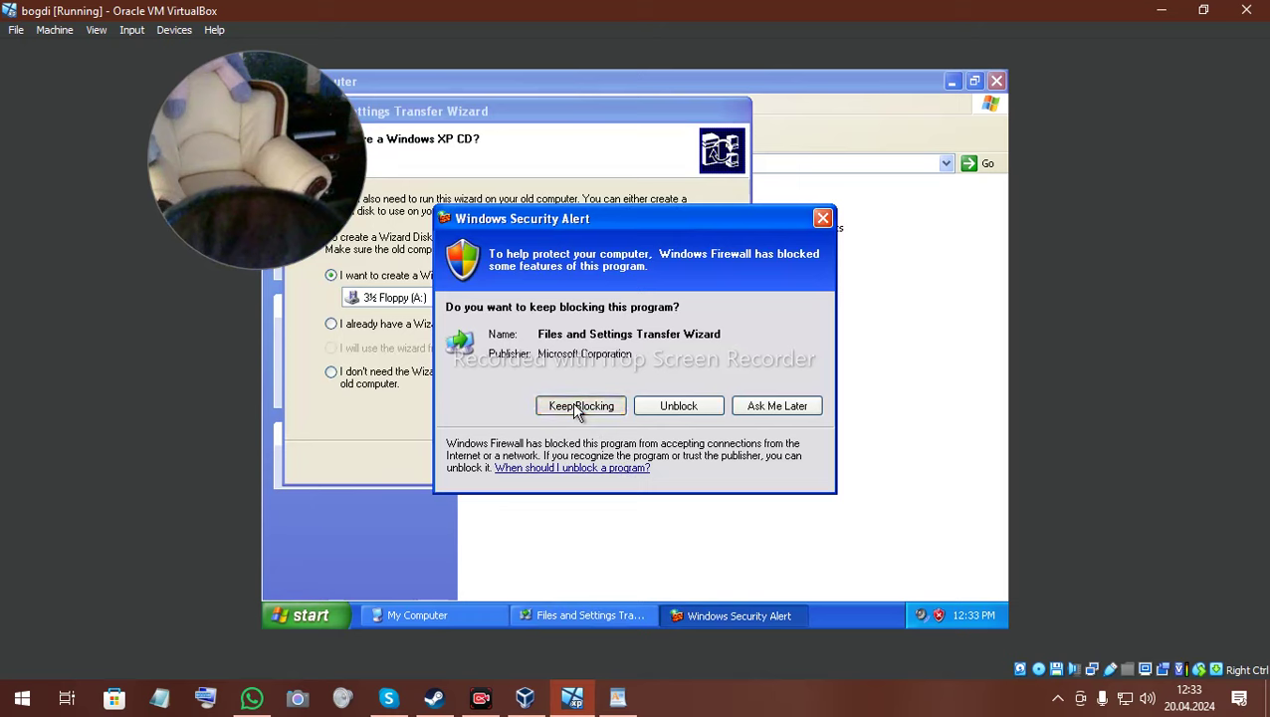
{"action": "left_click", "coordinate": [578, 410]}
{"action": "left_click", "coordinate": [625, 463]}
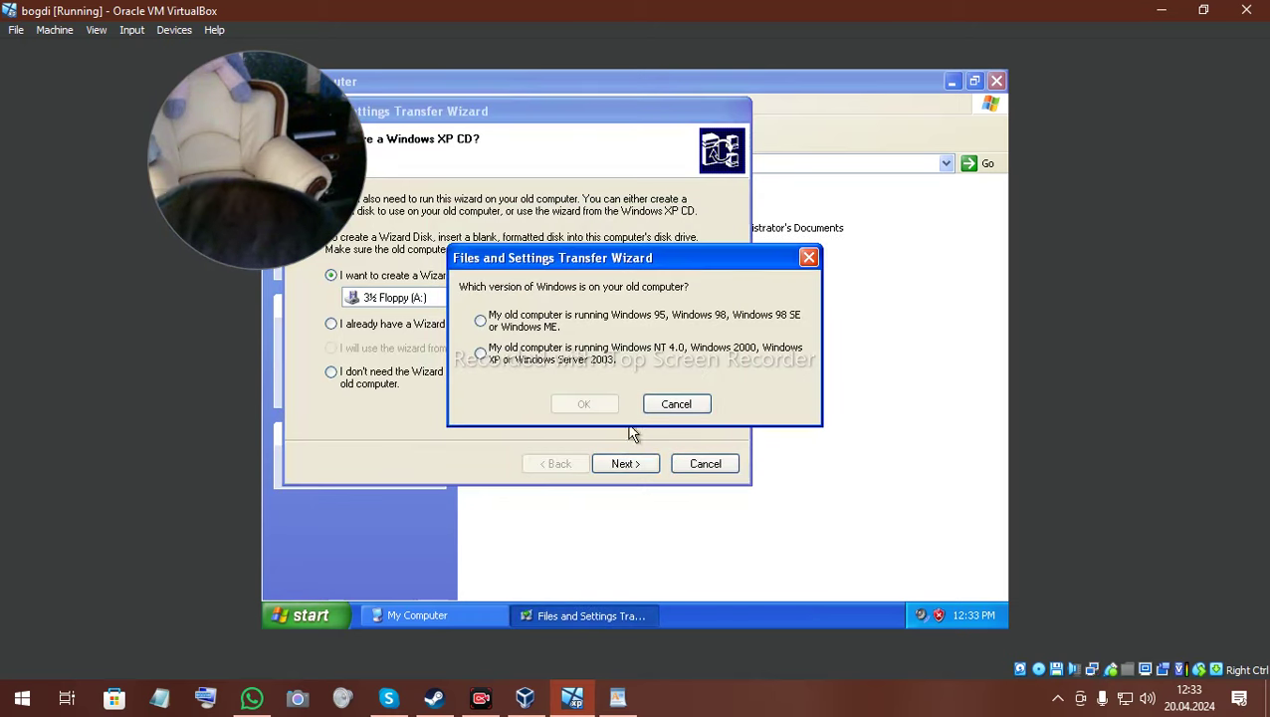
{"action": "left_click", "coordinate": [487, 324]}
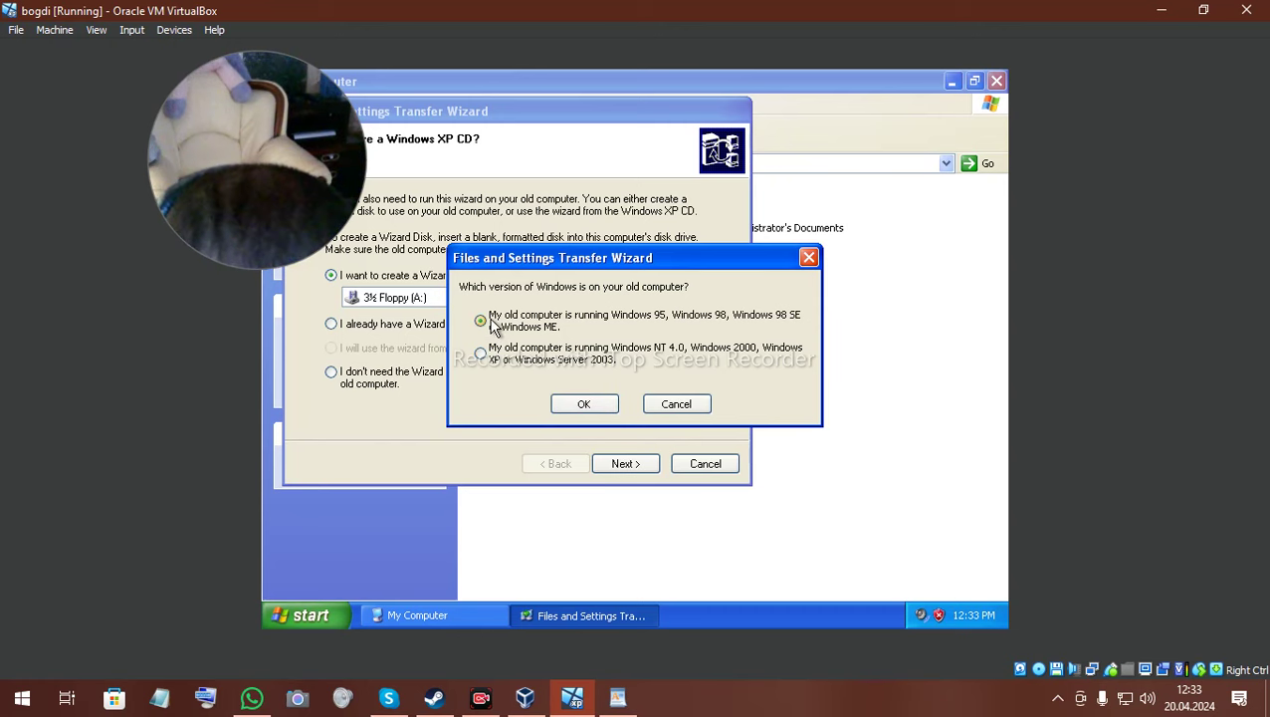
{"action": "left_click", "coordinate": [583, 404]}
Continue with the floppy drive as source, cancel at the wrong-disk error, and finish the wizard
{"action": "left_click", "coordinate": [595, 387]}
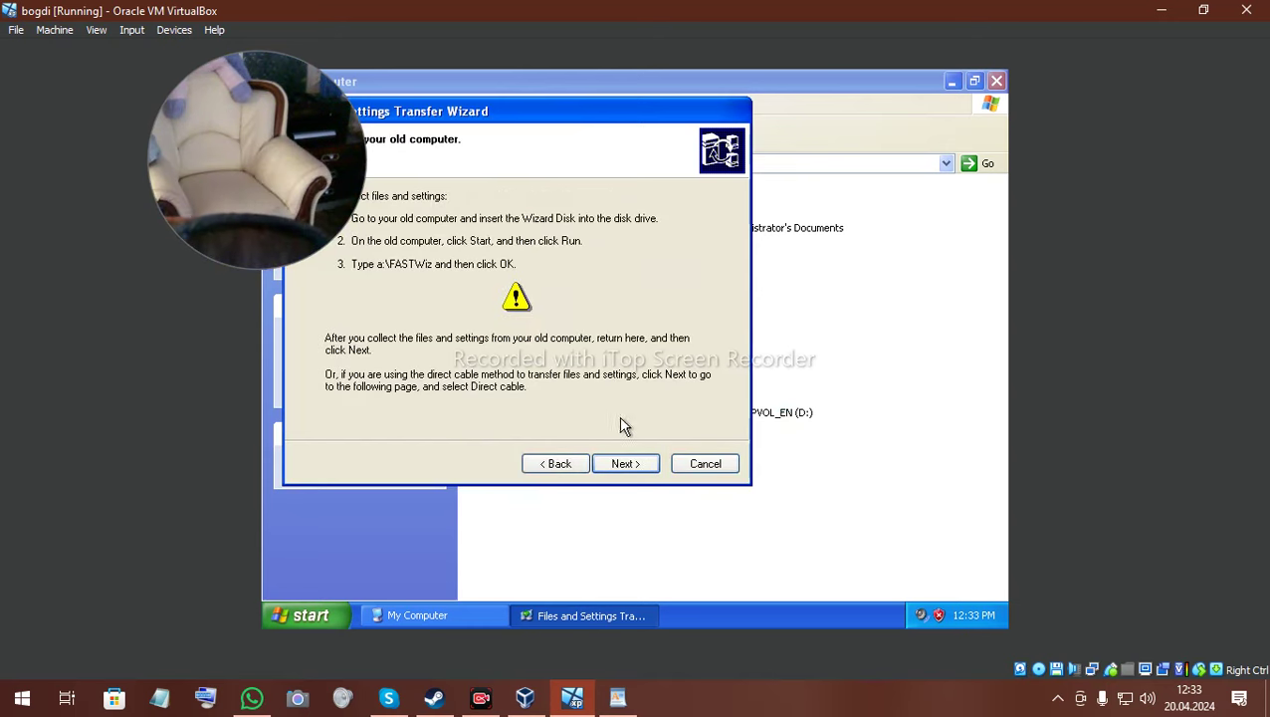
{"action": "left_click", "coordinate": [631, 467]}
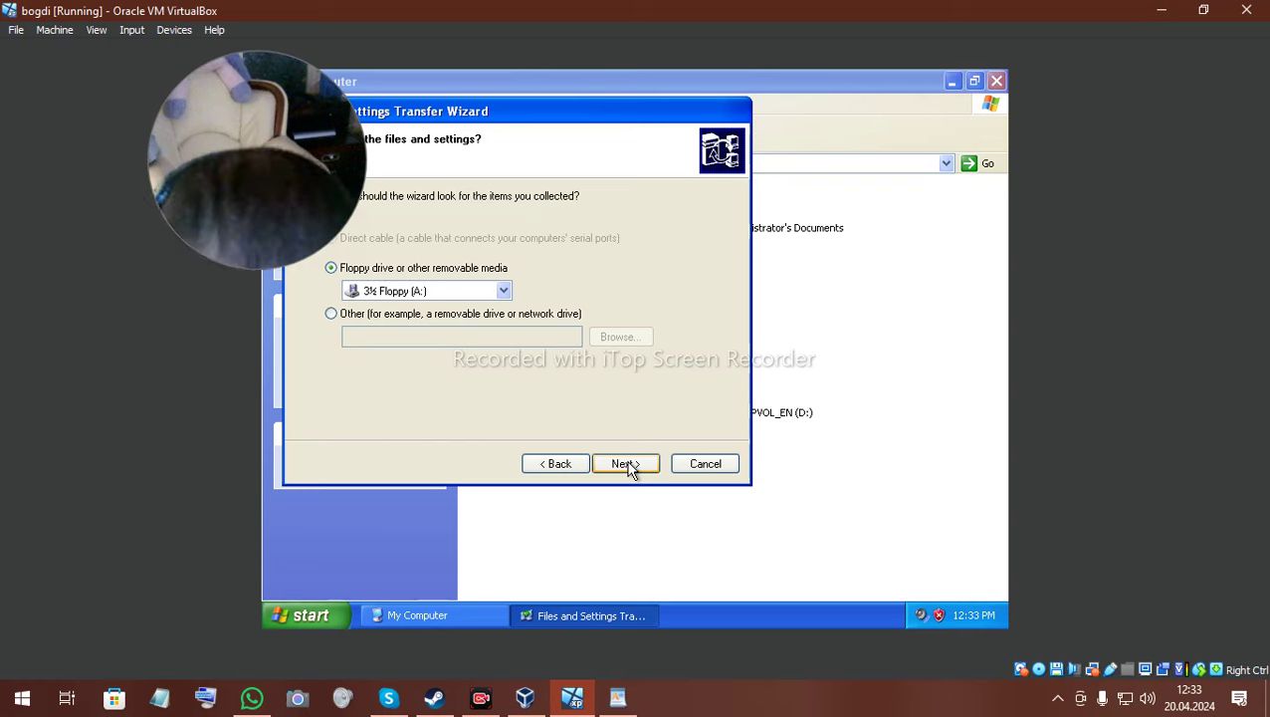
{"action": "left_click", "coordinate": [625, 464]}
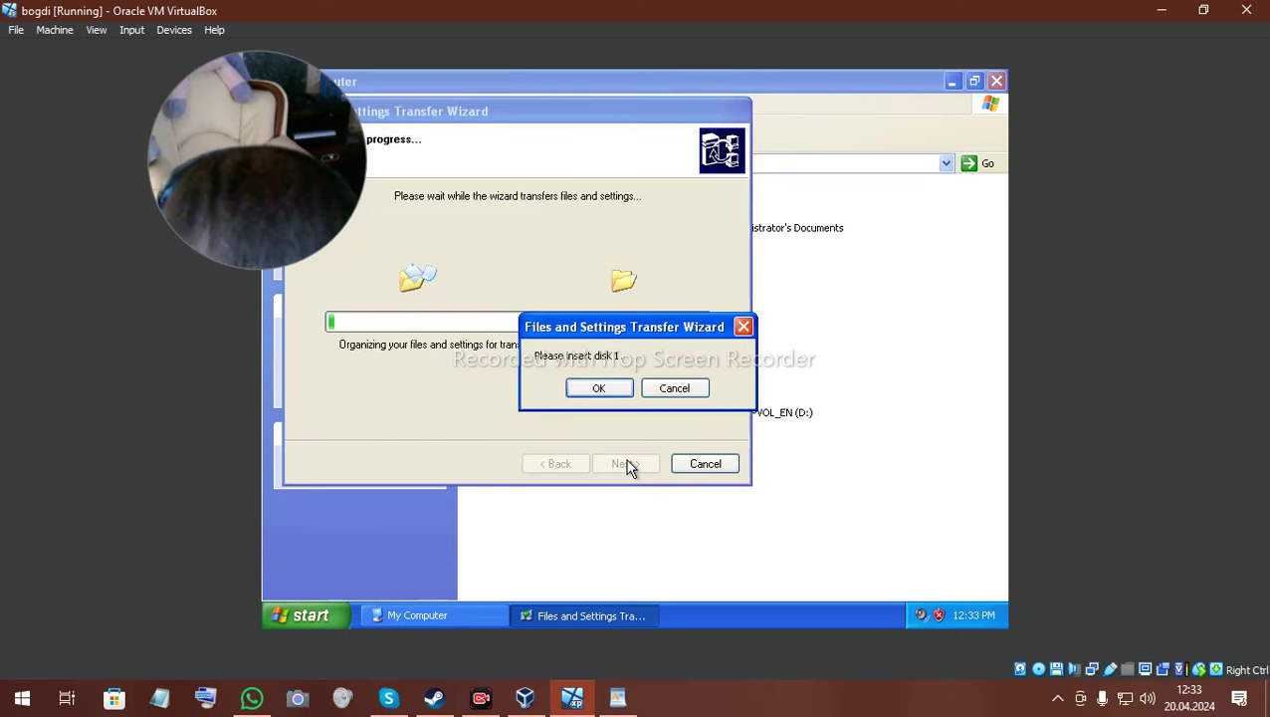
{"action": "left_click", "coordinate": [625, 388]}
{"action": "left_click", "coordinate": [621, 390]}
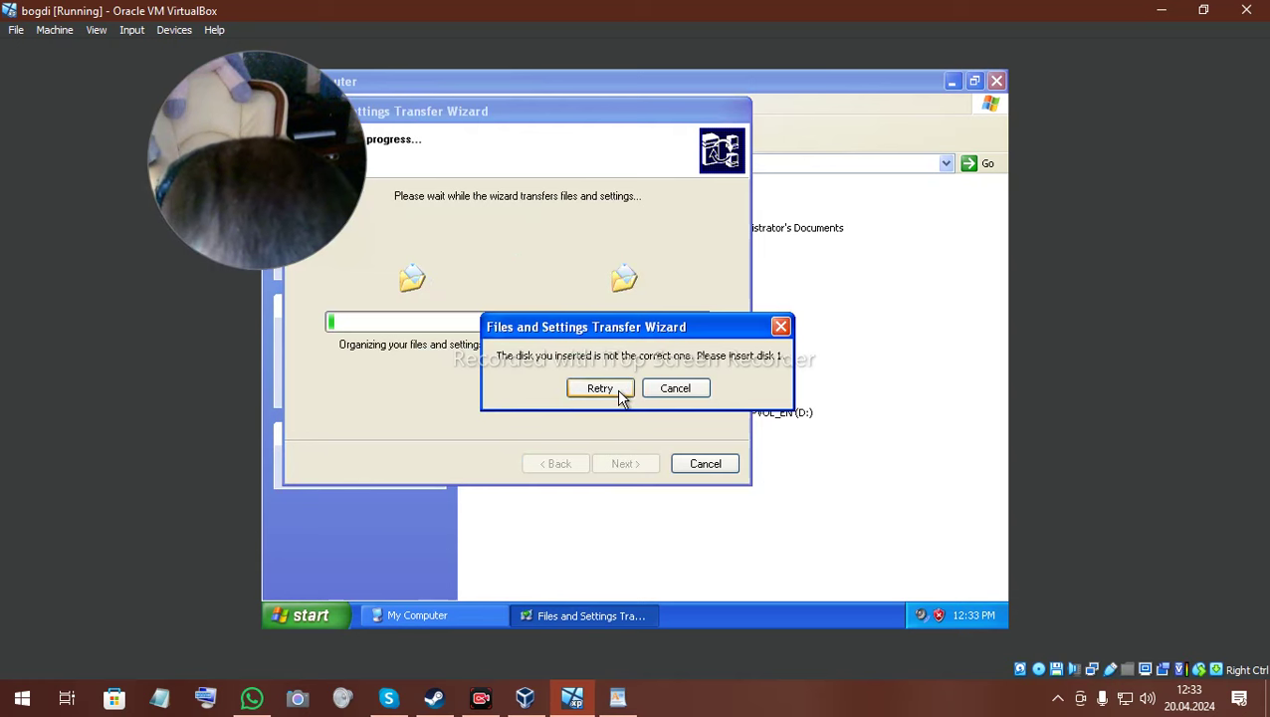
{"action": "left_click", "coordinate": [681, 394]}
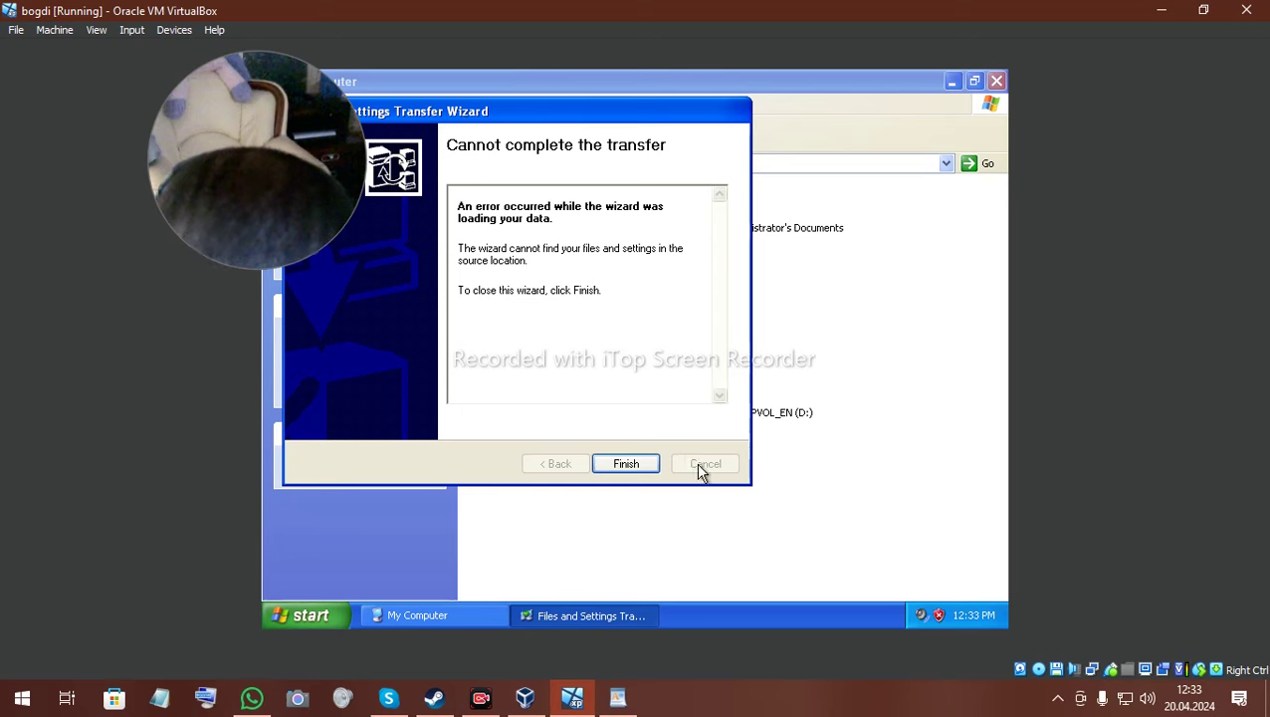
{"action": "left_click", "coordinate": [627, 463]}
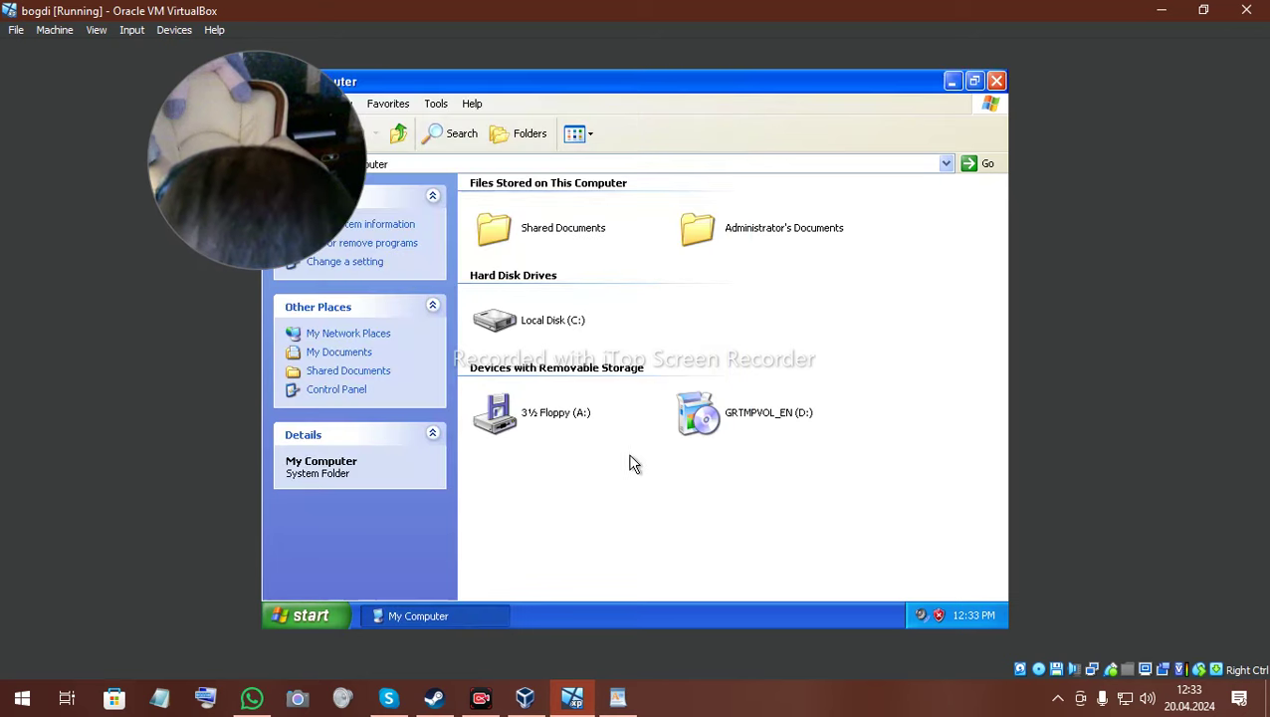
Launch Internet Explorer from the Start menu and search for 'google'
{"action": "left_click", "coordinate": [299, 615]}
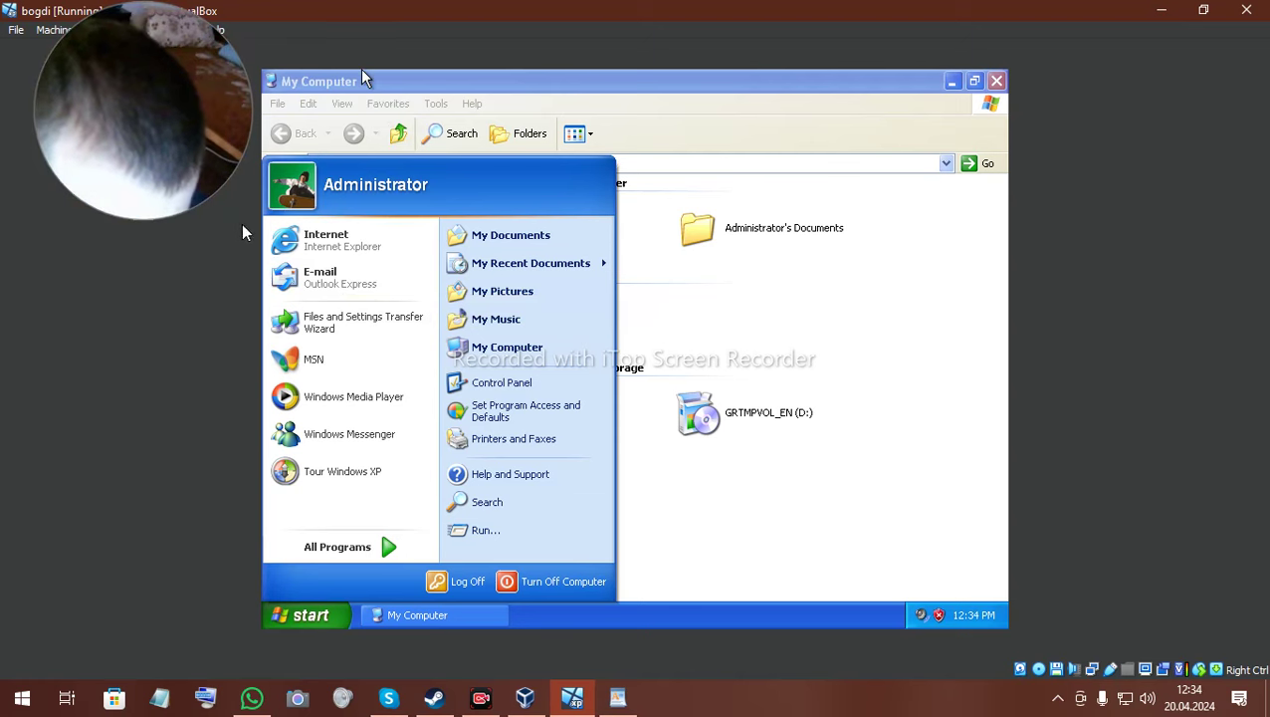
{"action": "left_click", "coordinate": [391, 245]}
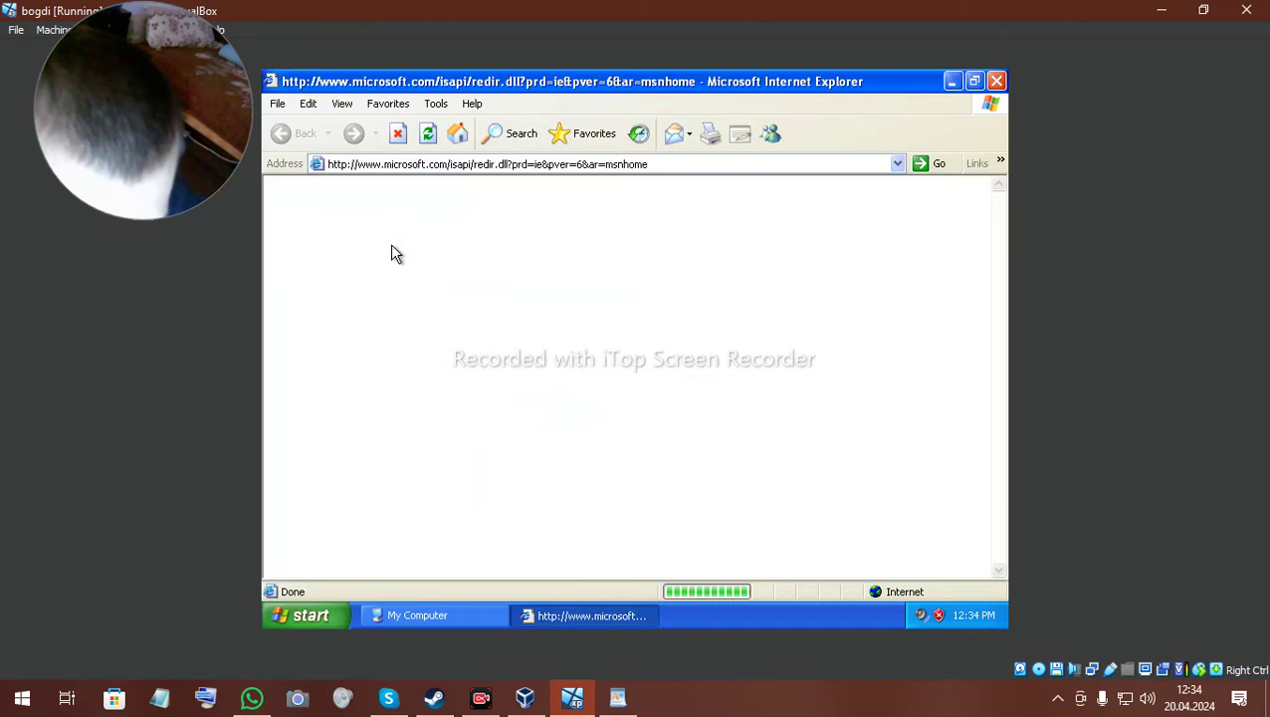
{"action": "left_click", "coordinate": [500, 165]}
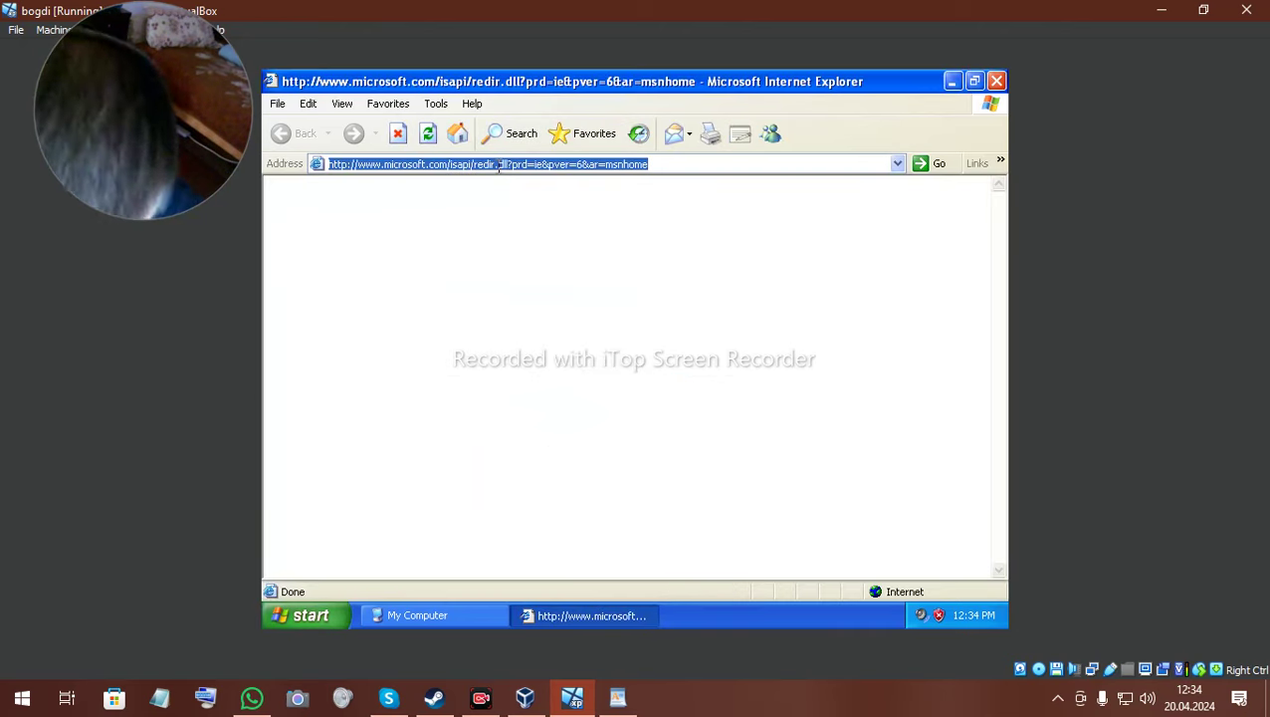
{"action": "type", "text": "go"}
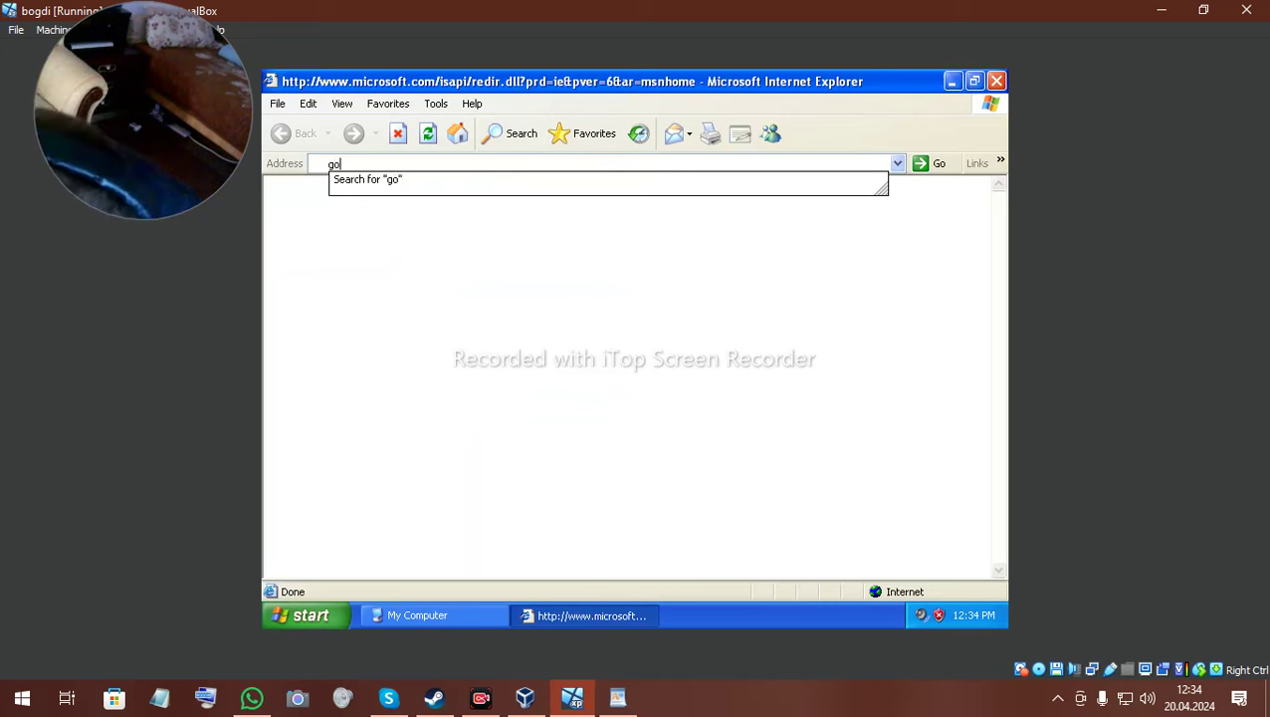
{"action": "type", "text": "ogle"}
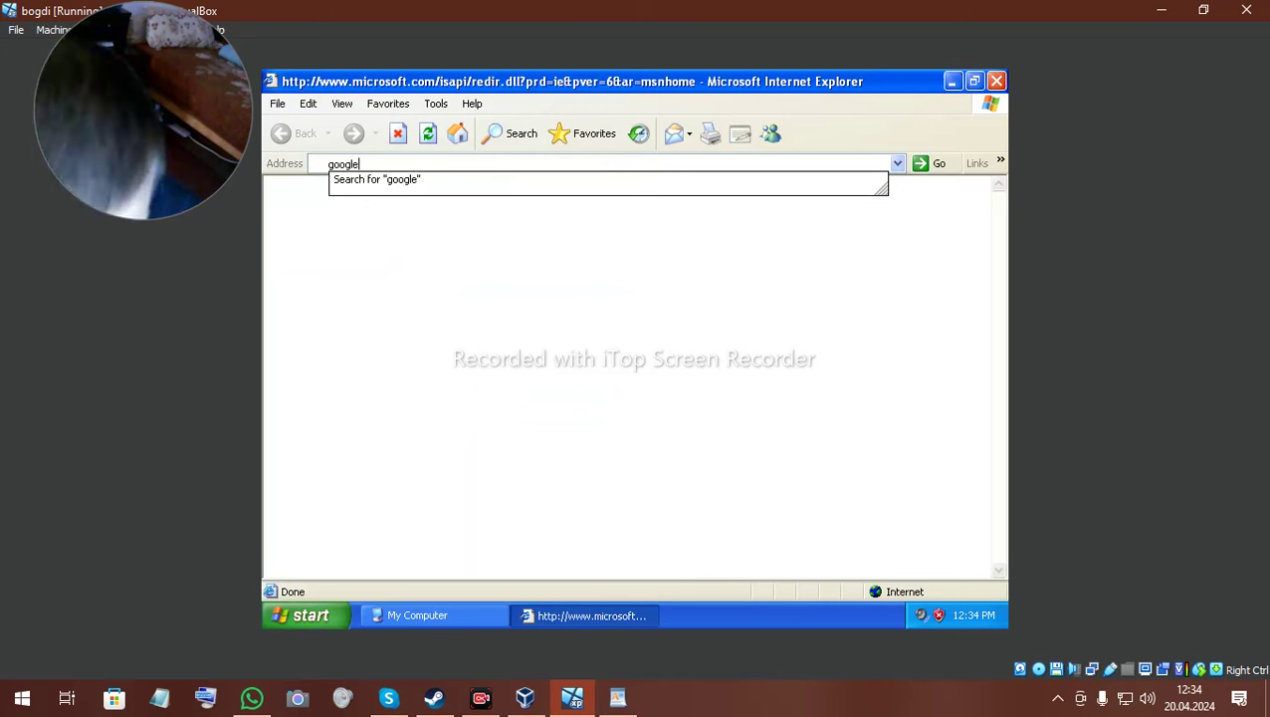
{"action": "key", "text": "Return"}
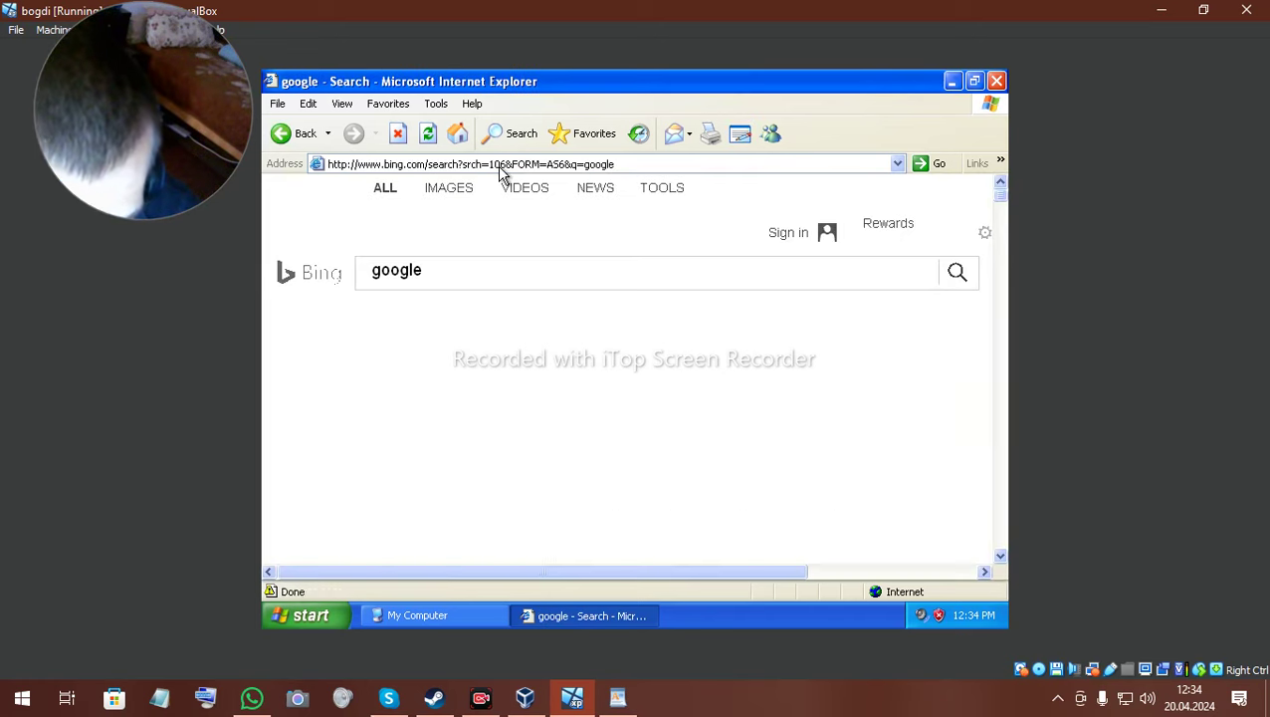
Open the Google result, accept the security alert, and select the failed google.ro address
{"action": "left_click", "coordinate": [416, 464]}
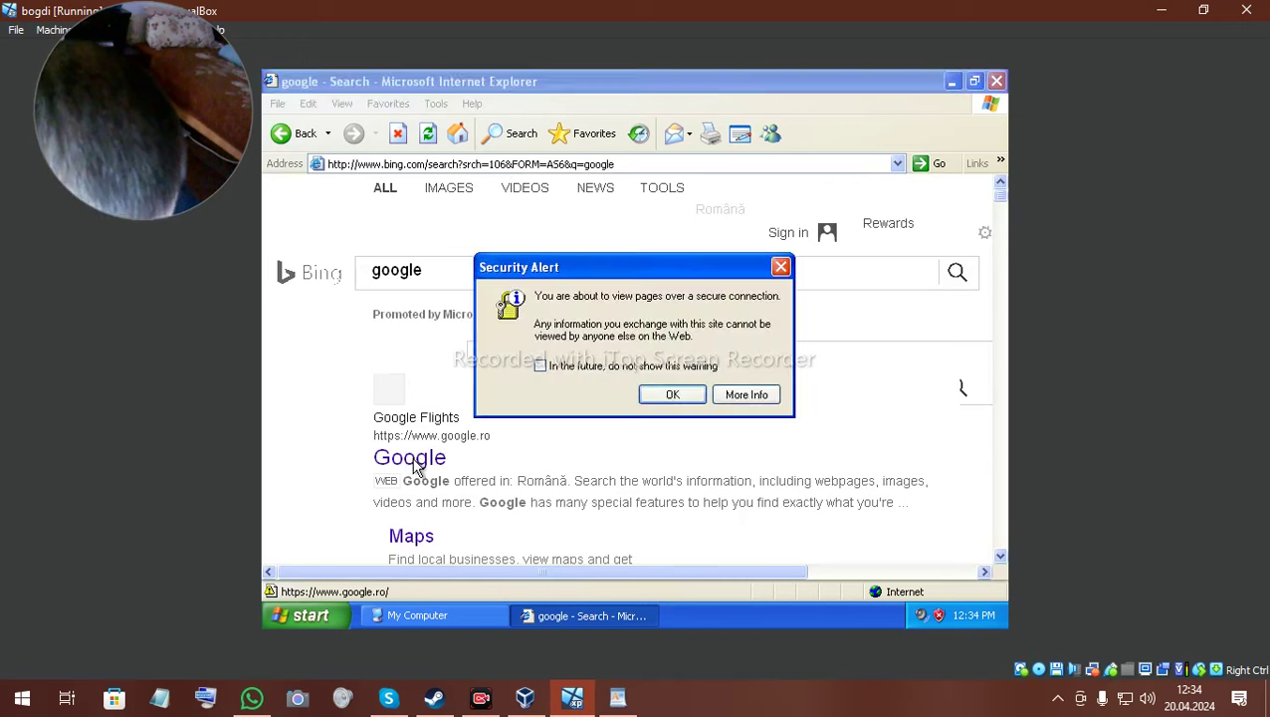
{"action": "left_click", "coordinate": [667, 395]}
{"action": "scroll", "coordinate": [423, 338], "scroll_direction": "down", "scroll_amount": 6}
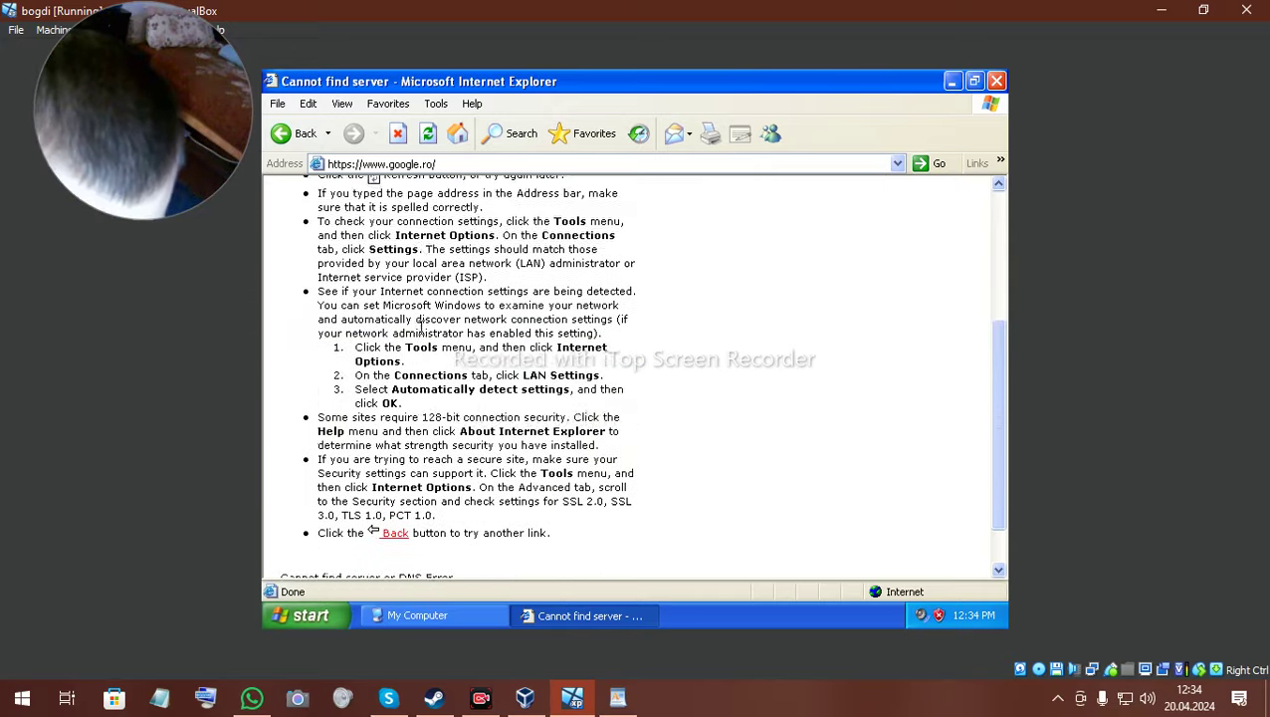
{"action": "scroll", "coordinate": [423, 339], "scroll_direction": "up", "scroll_amount": 6}
{"action": "left_click", "coordinate": [453, 163]}
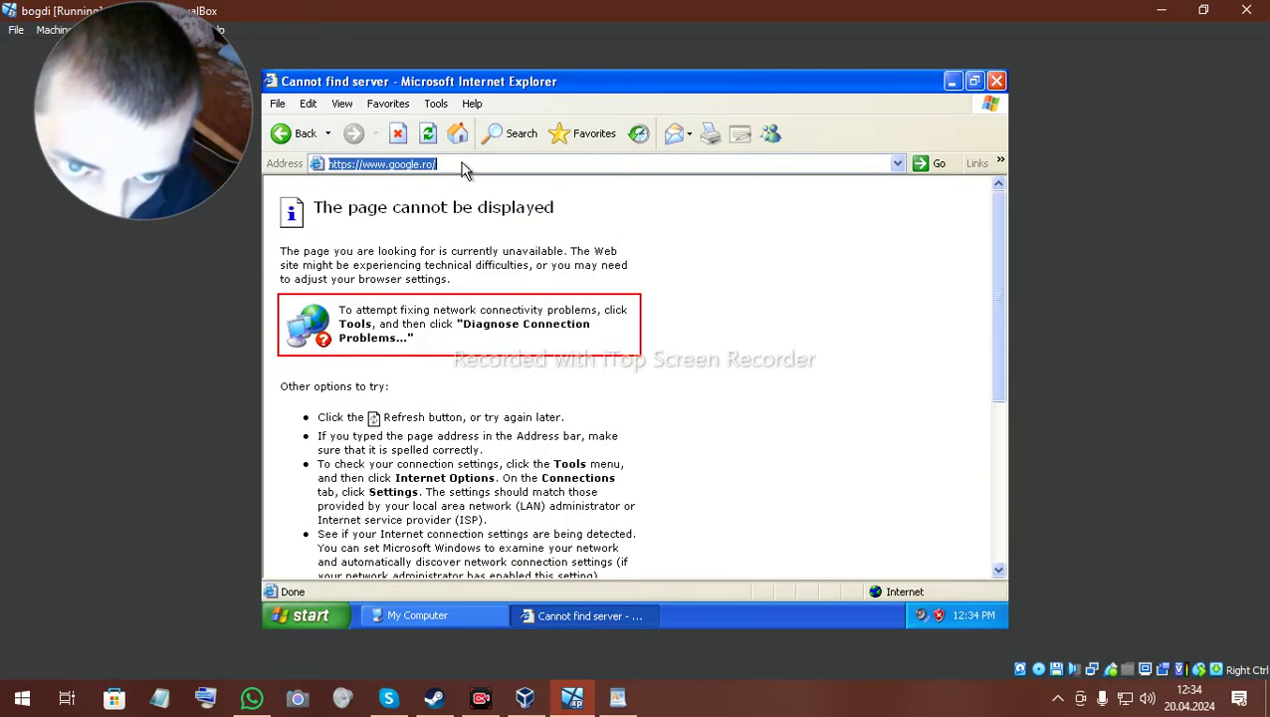
Replace the address with 'mai-pel' and search, agreeing to leave the secure connection
{"action": "key", "text": "BackSpace"}
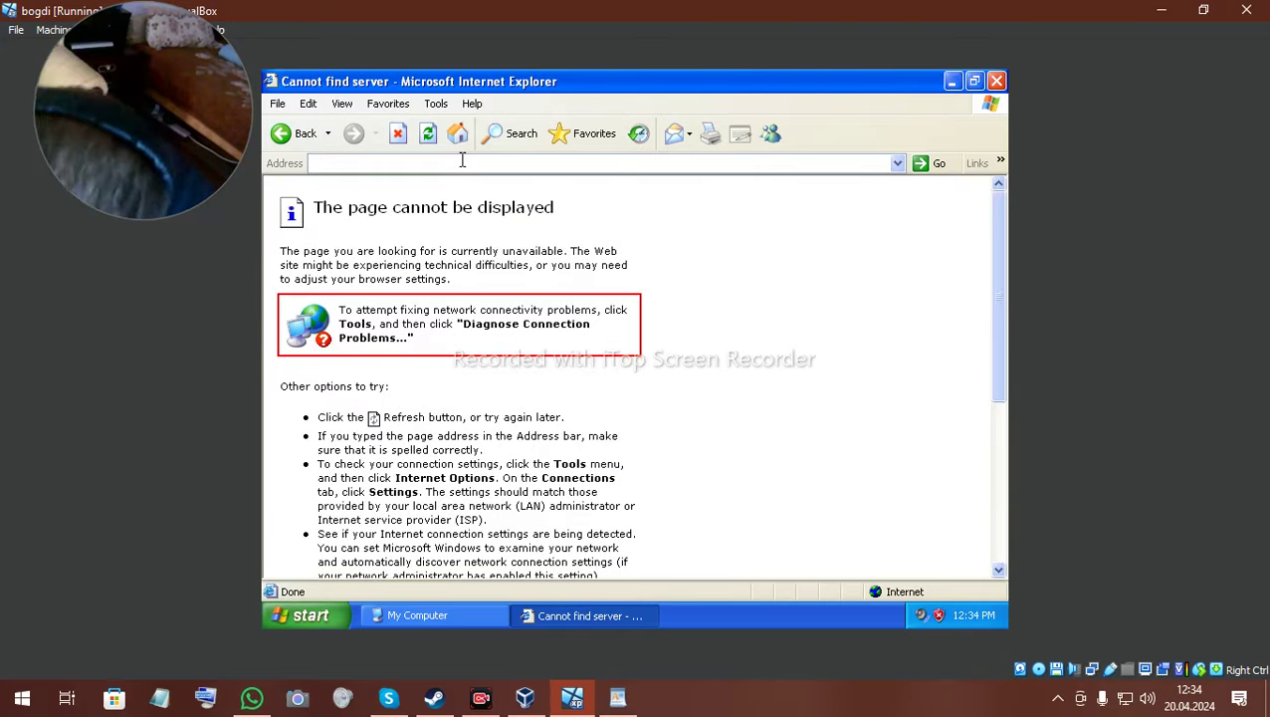
{"action": "type", "text": "mai-pel"}
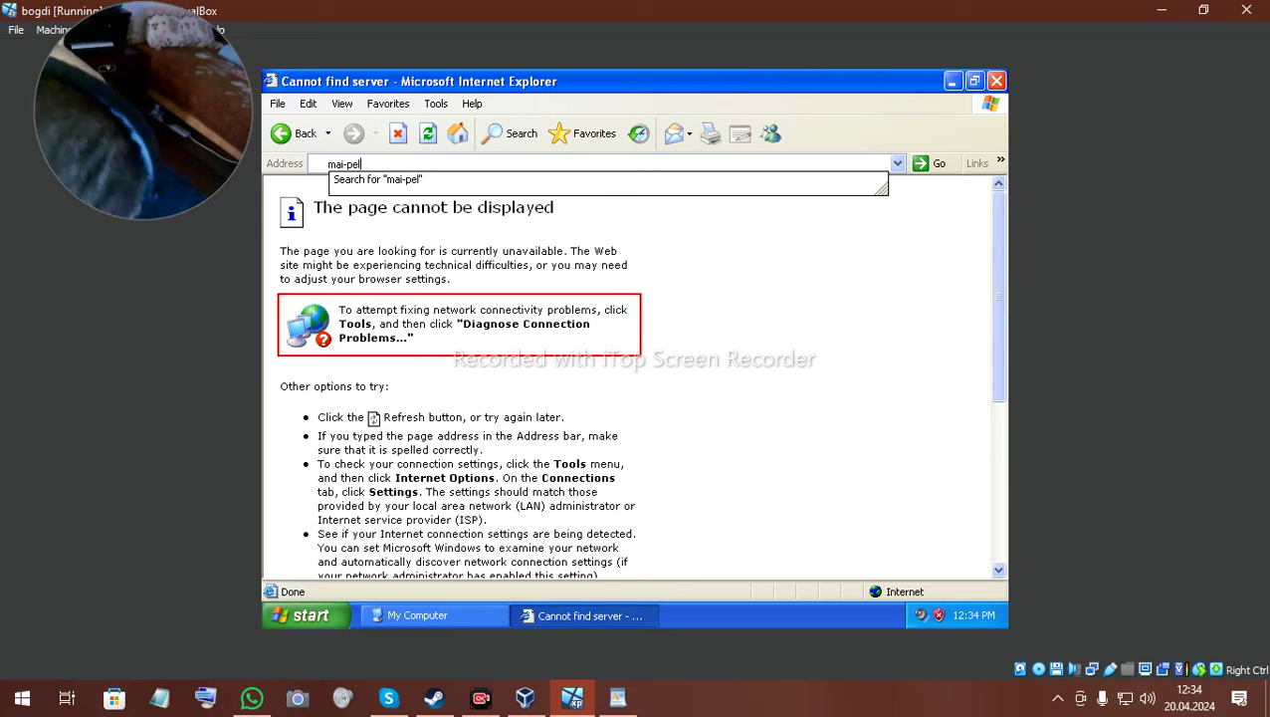
{"action": "key", "text": "Return"}
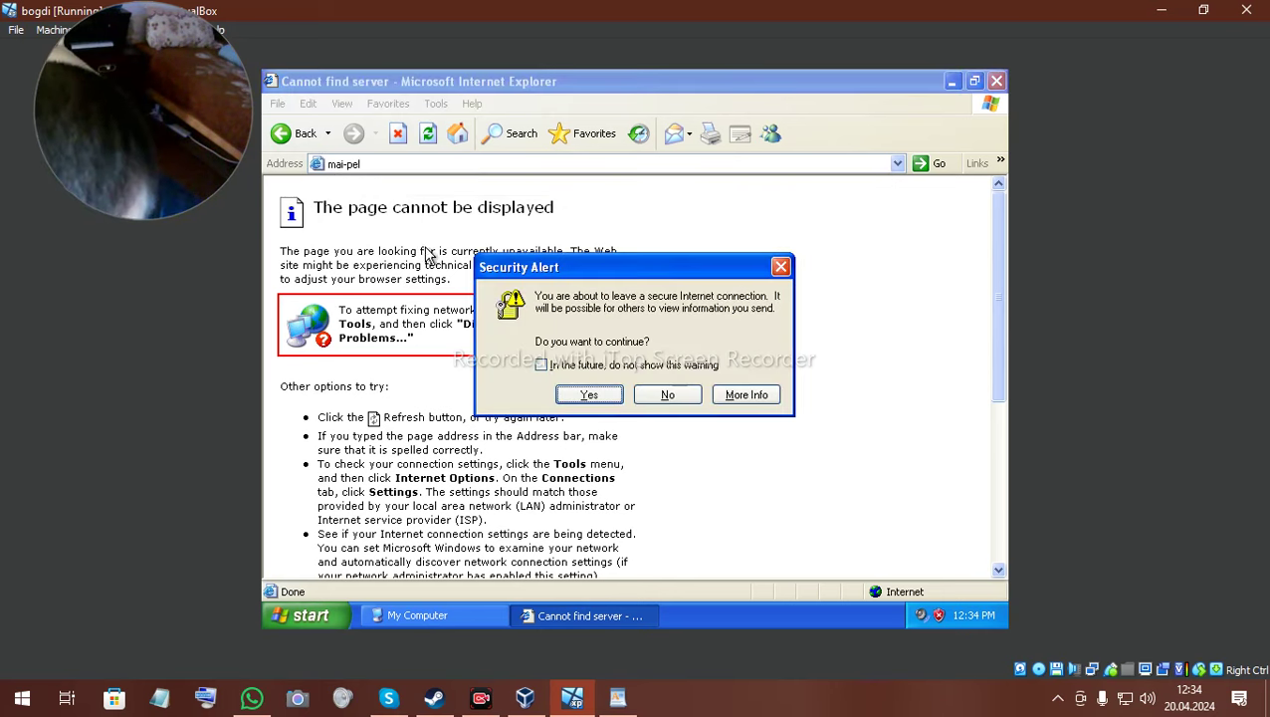
{"action": "left_click", "coordinate": [590, 398]}
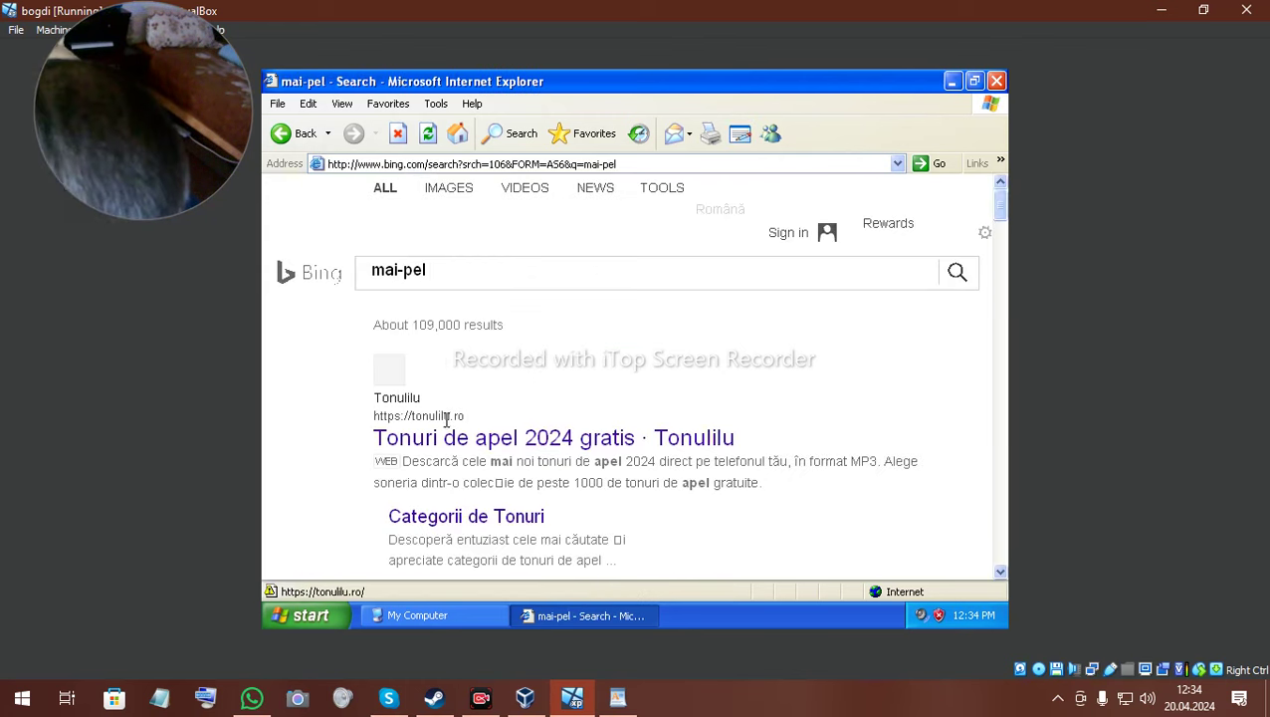
Open the Tonuri de apel 2024 gratis result and select the failed tonulilu.ro address
{"action": "left_click", "coordinate": [451, 439]}
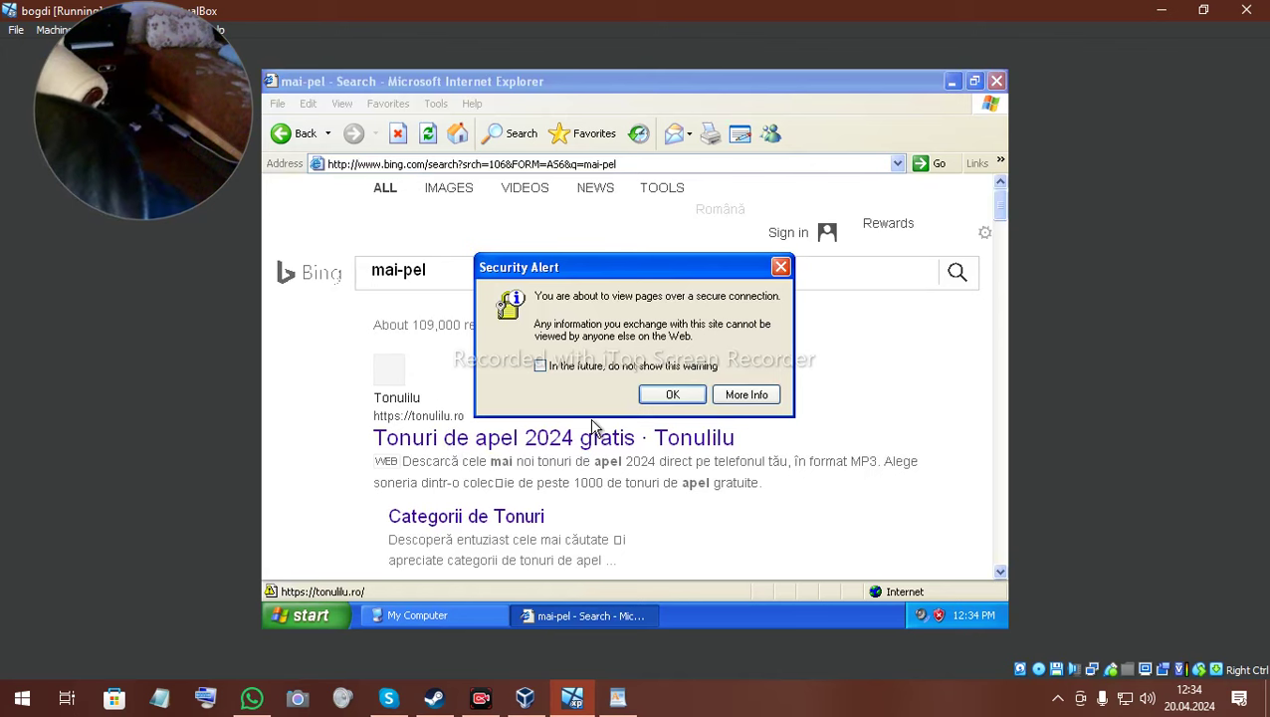
{"action": "left_click", "coordinate": [667, 396]}
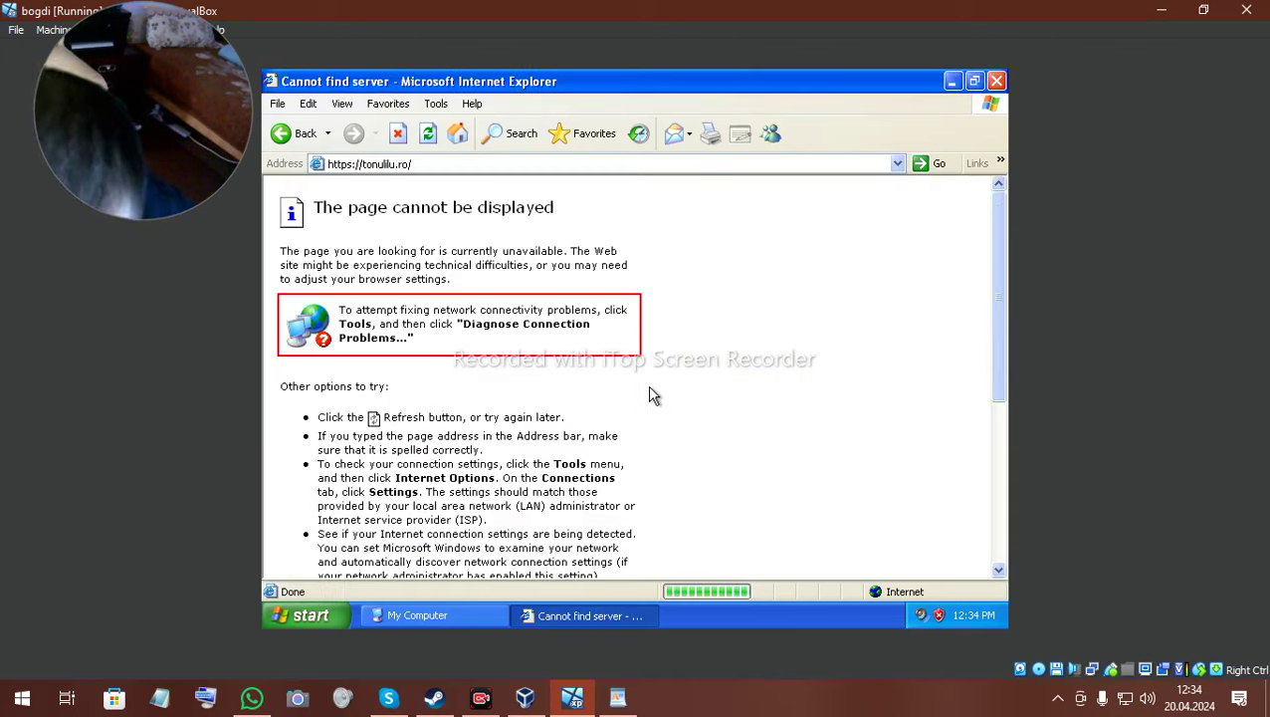
{"action": "scroll", "coordinate": [428, 316], "scroll_direction": "down", "scroll_amount": 10}
{"action": "scroll", "coordinate": [428, 317], "scroll_direction": "up", "scroll_amount": 10}
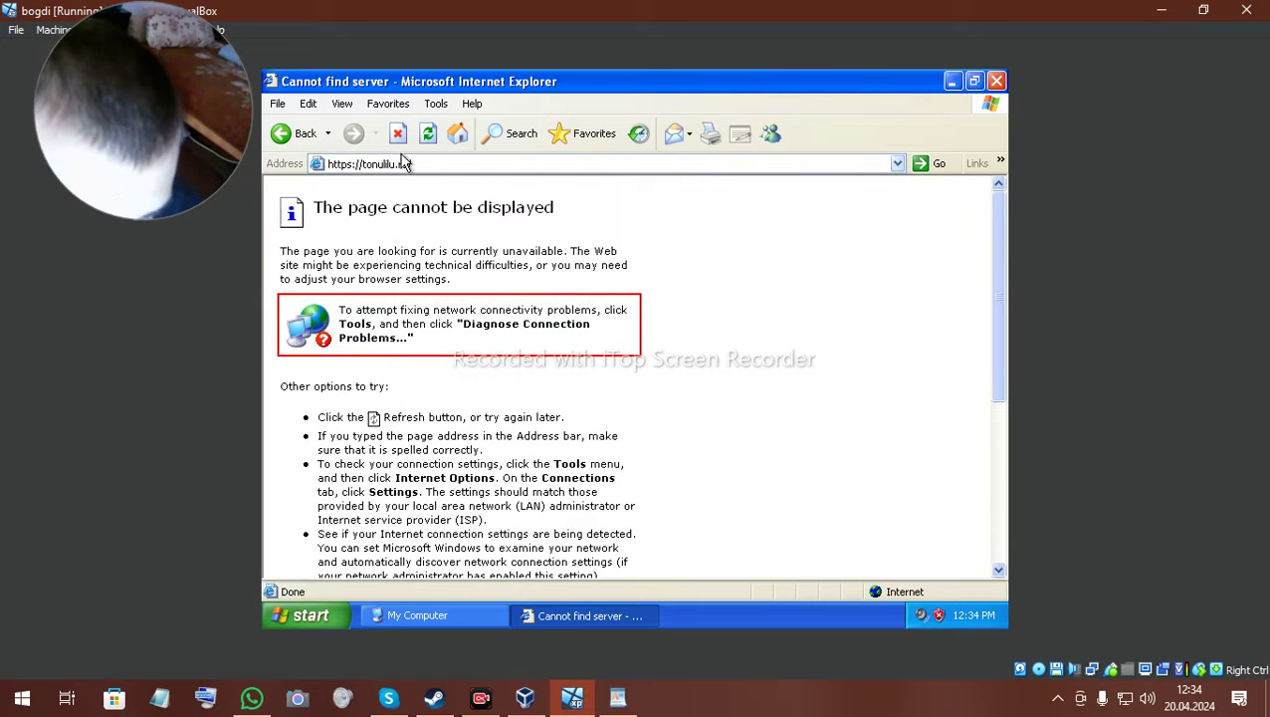
{"action": "left_click", "coordinate": [443, 163]}
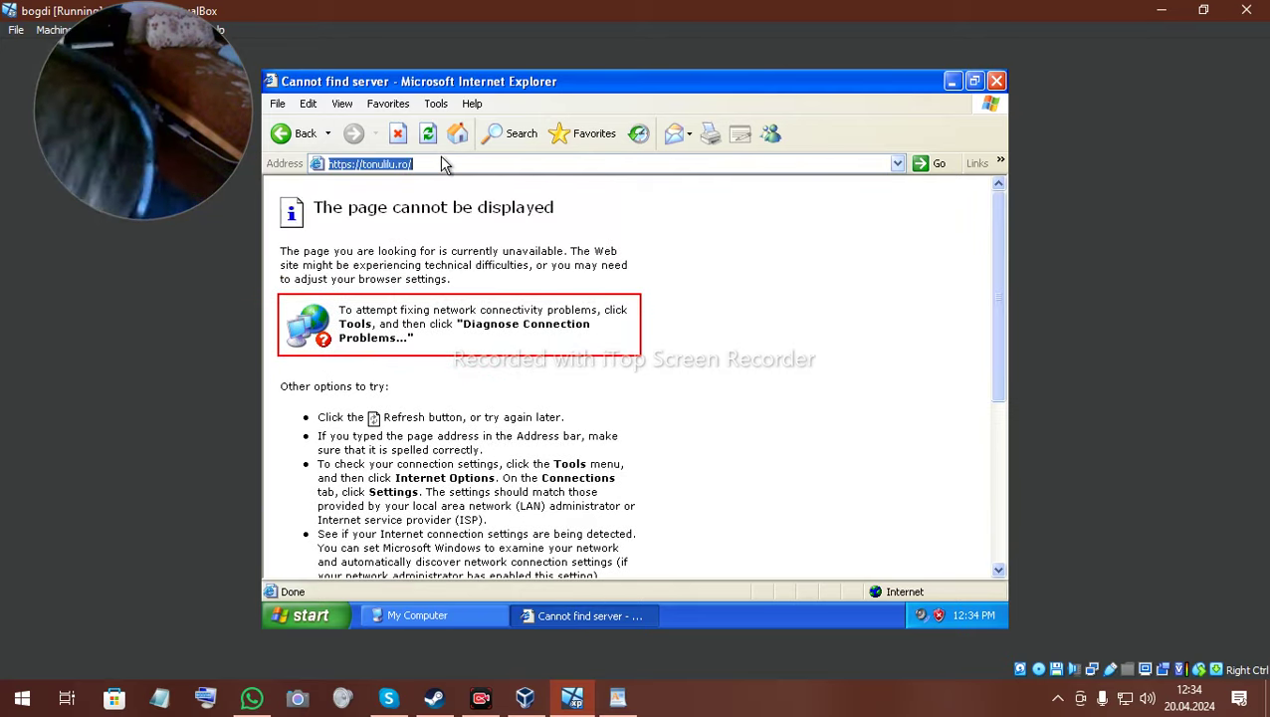
Search for 'google crome', declining then accepting the leave-secure-connection alert
{"action": "key", "text": "BackSpace"}
{"action": "type", "text": "google crome"}
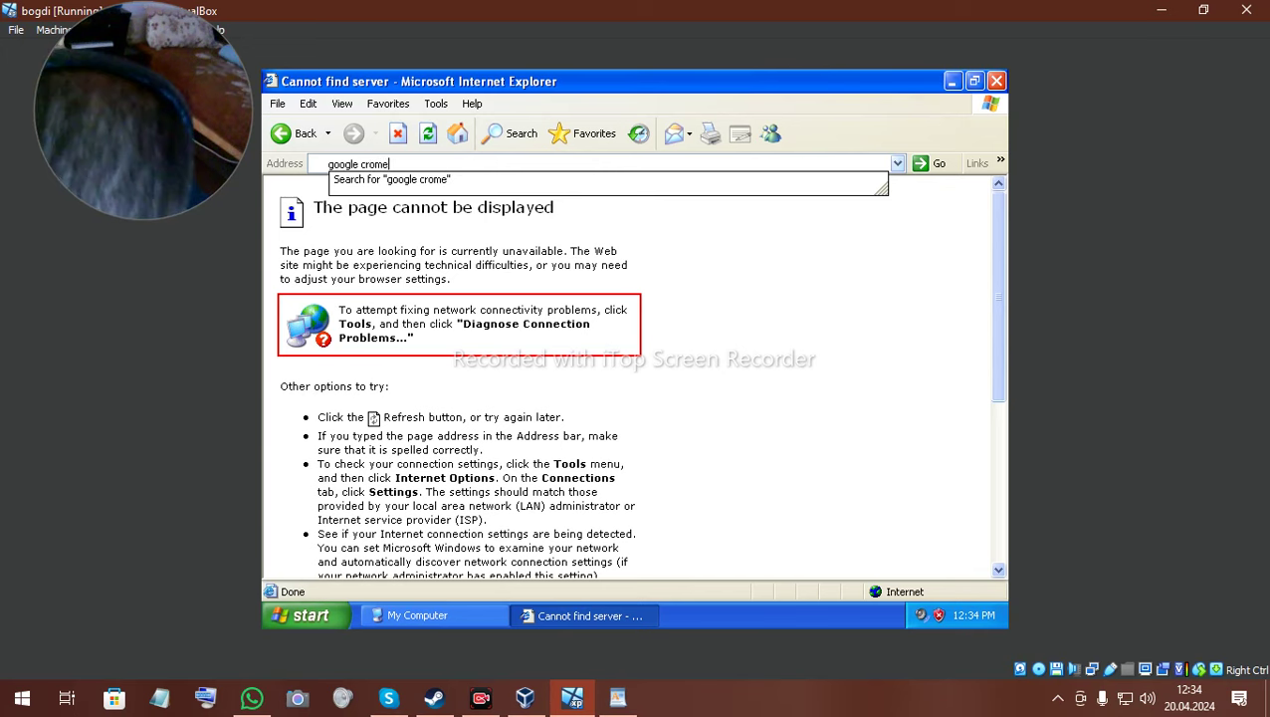
{"action": "key", "text": "Return"}
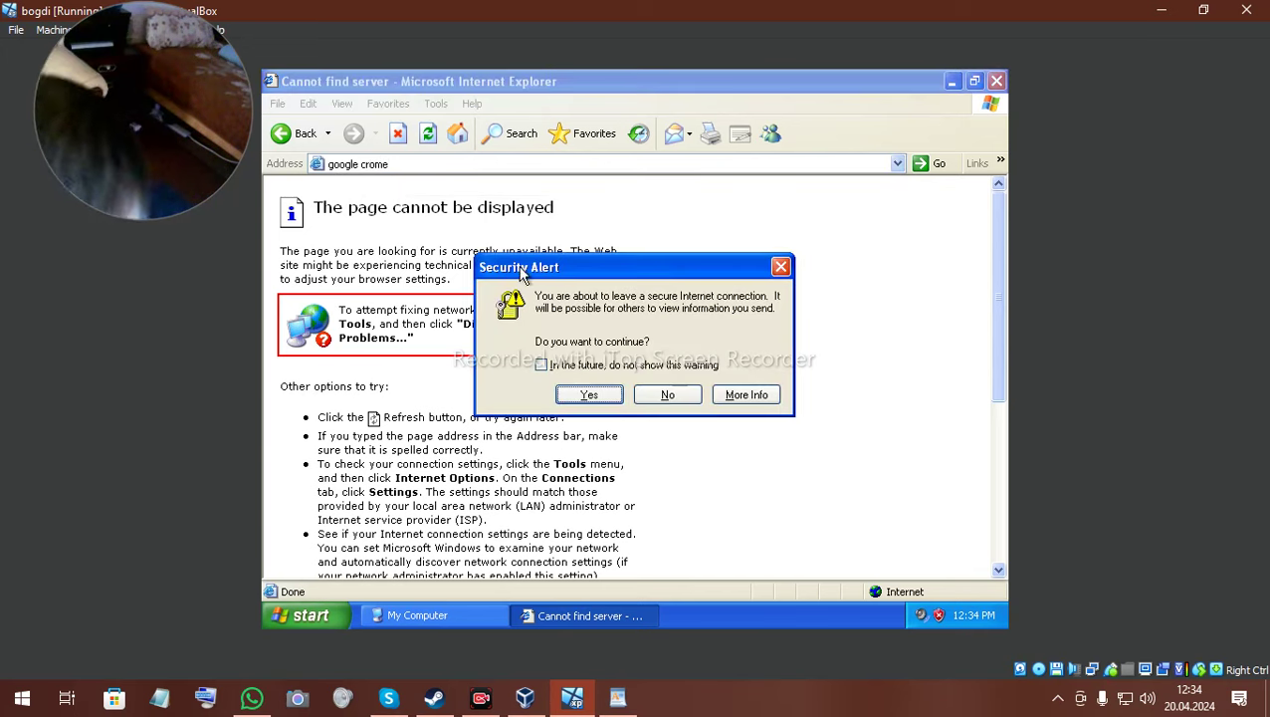
{"action": "left_click", "coordinate": [668, 394]}
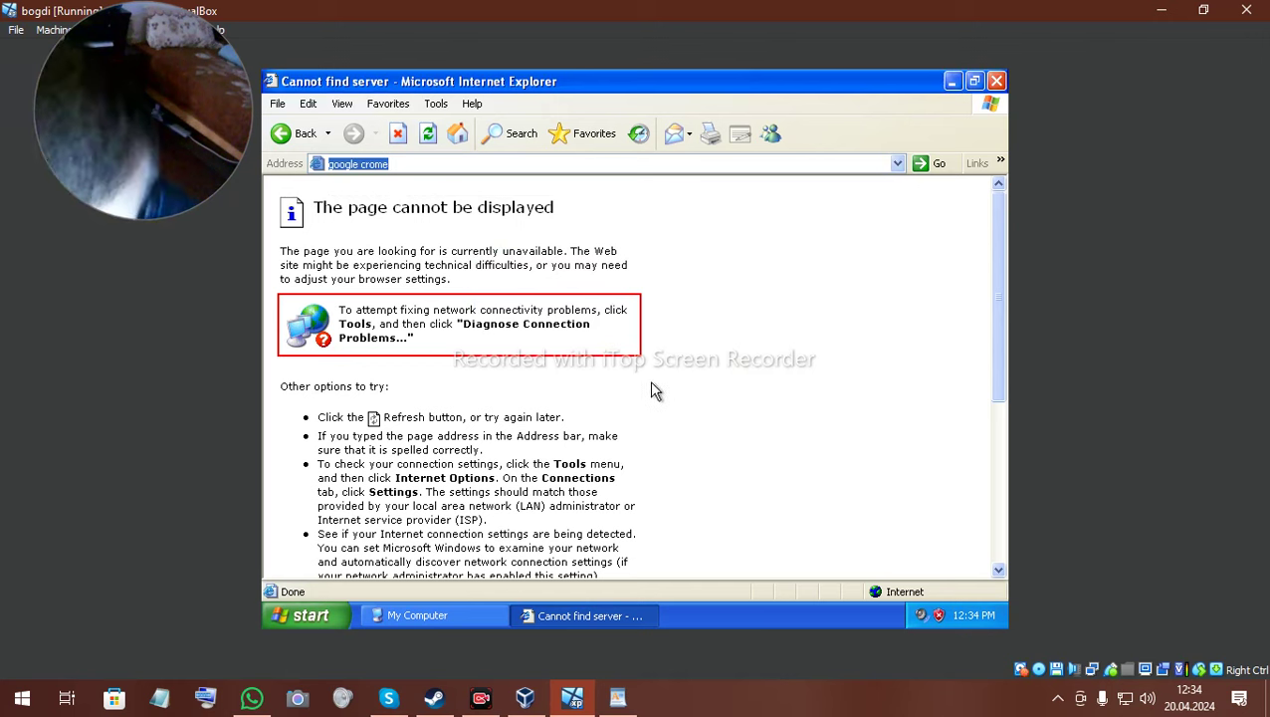
{"action": "key", "text": "Return"}
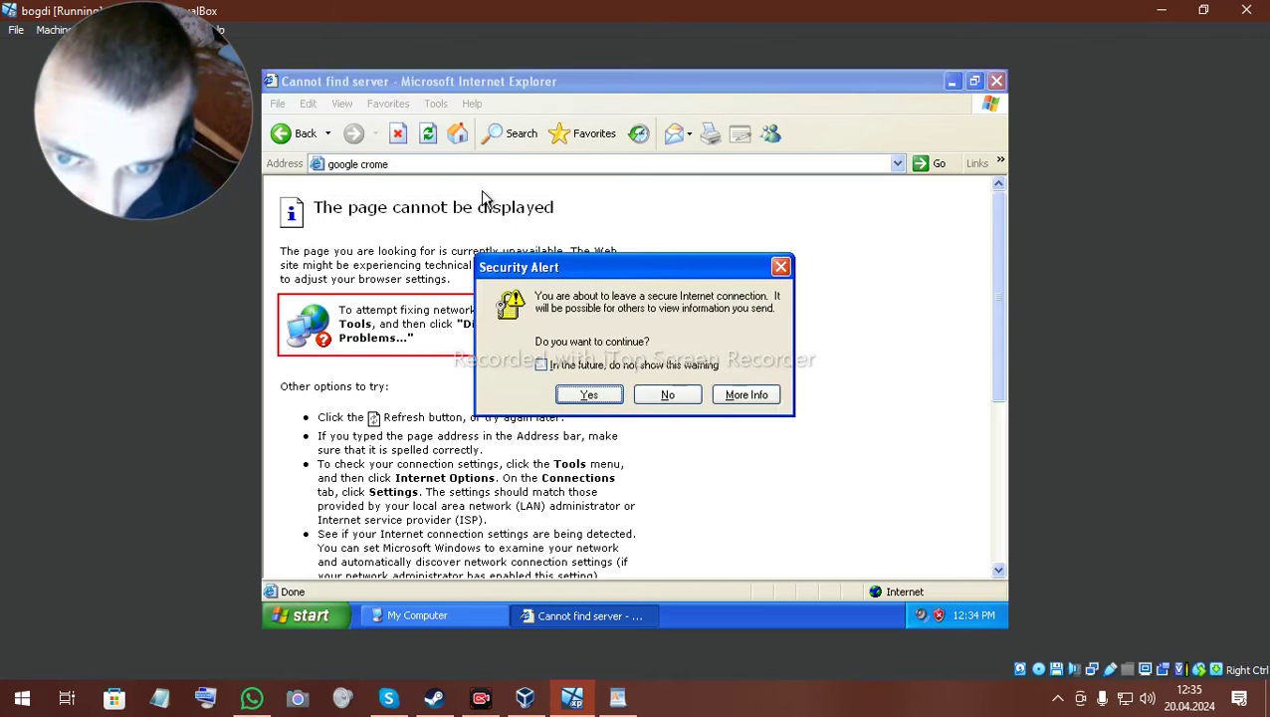
{"action": "left_click", "coordinate": [589, 394]}
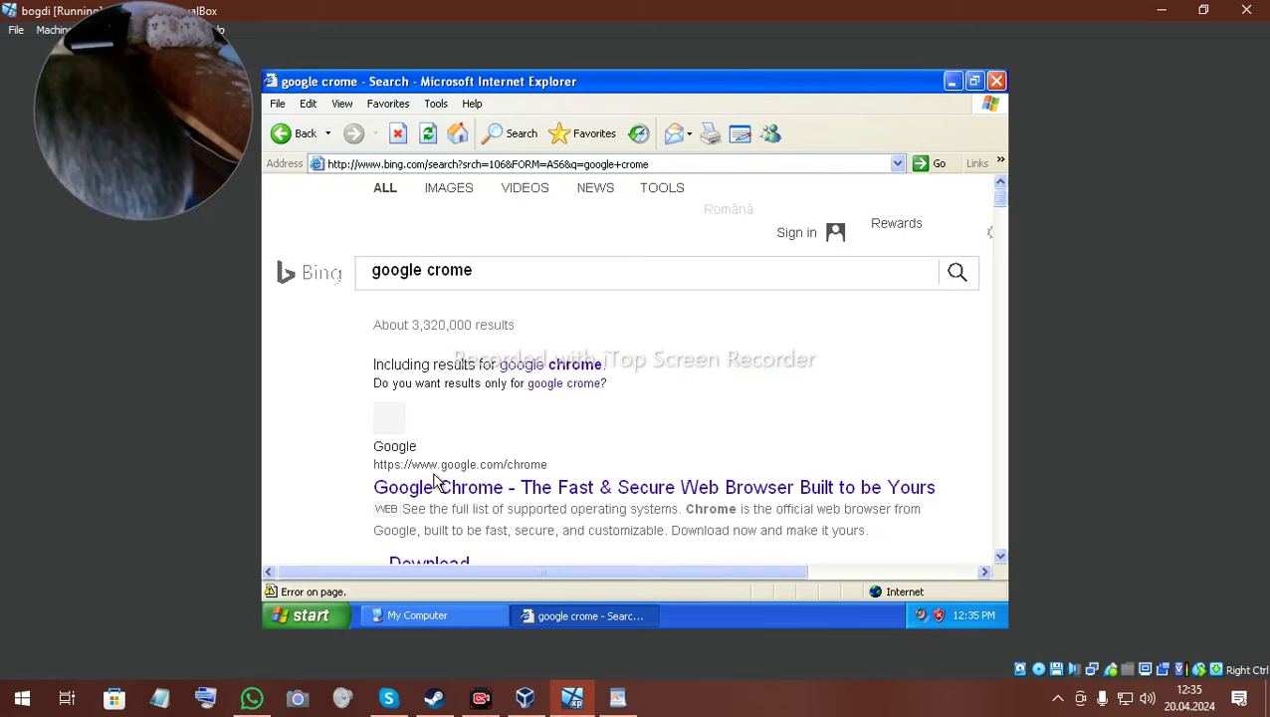
Try the Google Chrome and Chrome Support results, which fail to load, then close Internet Explorer
{"action": "left_click", "coordinate": [438, 485]}
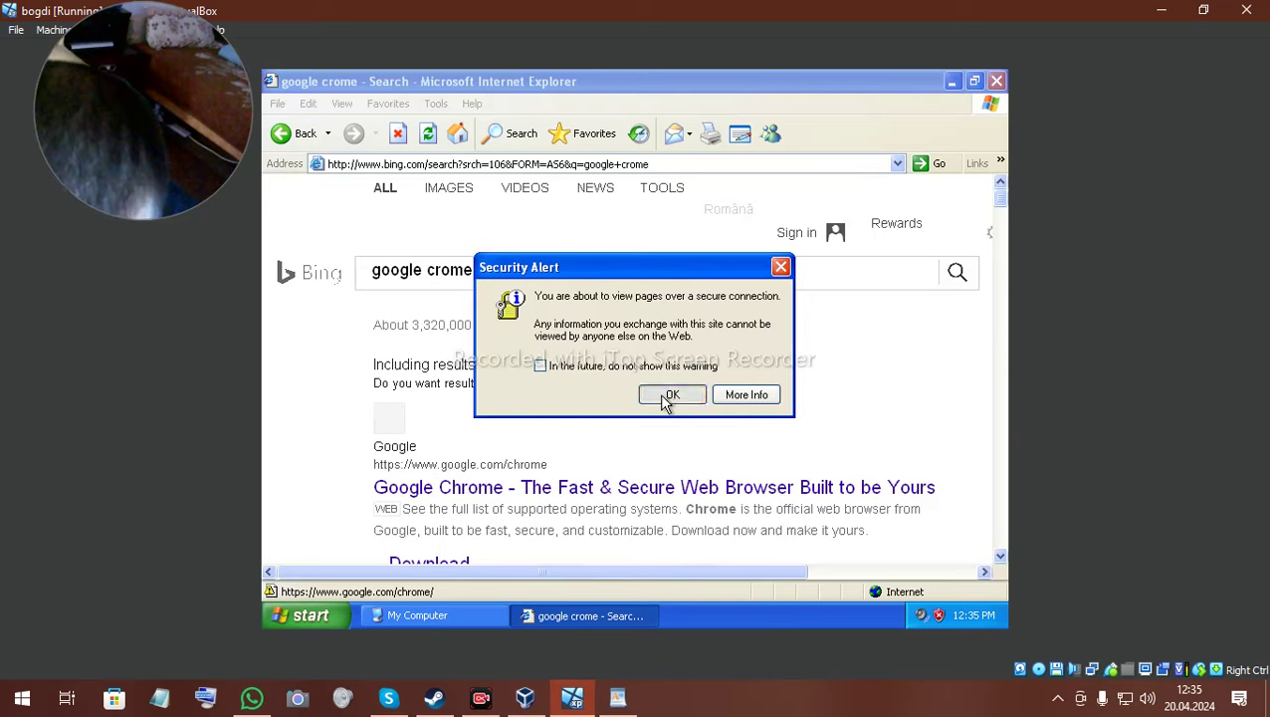
{"action": "left_click", "coordinate": [660, 396]}
{"action": "left_click", "coordinate": [297, 134]}
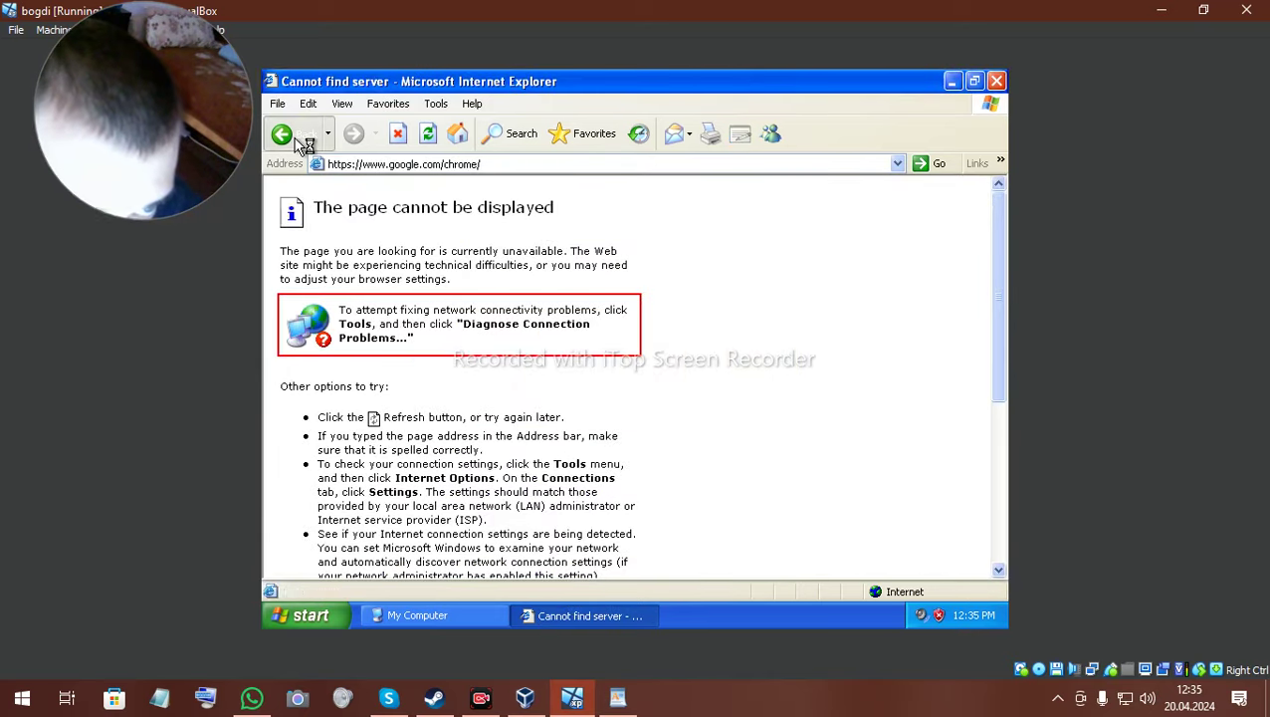
{"action": "scroll", "coordinate": [670, 449], "scroll_direction": "down", "scroll_amount": 5}
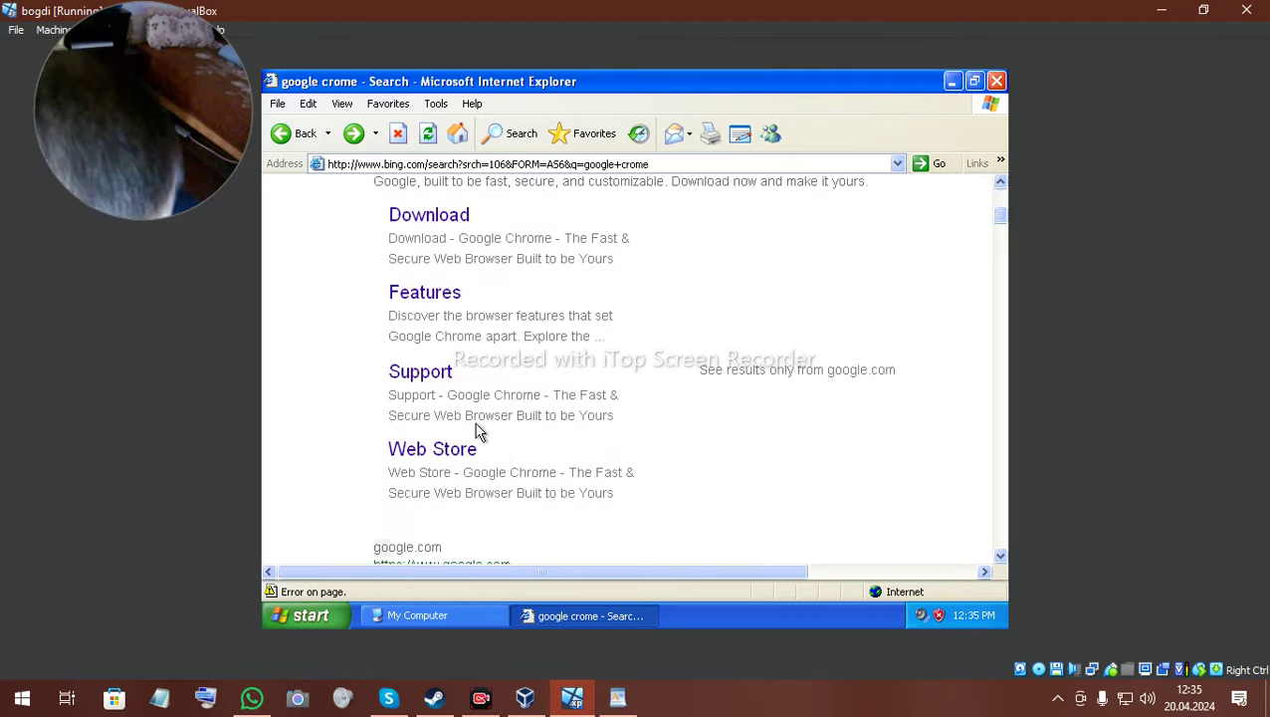
{"action": "left_click", "coordinate": [435, 376]}
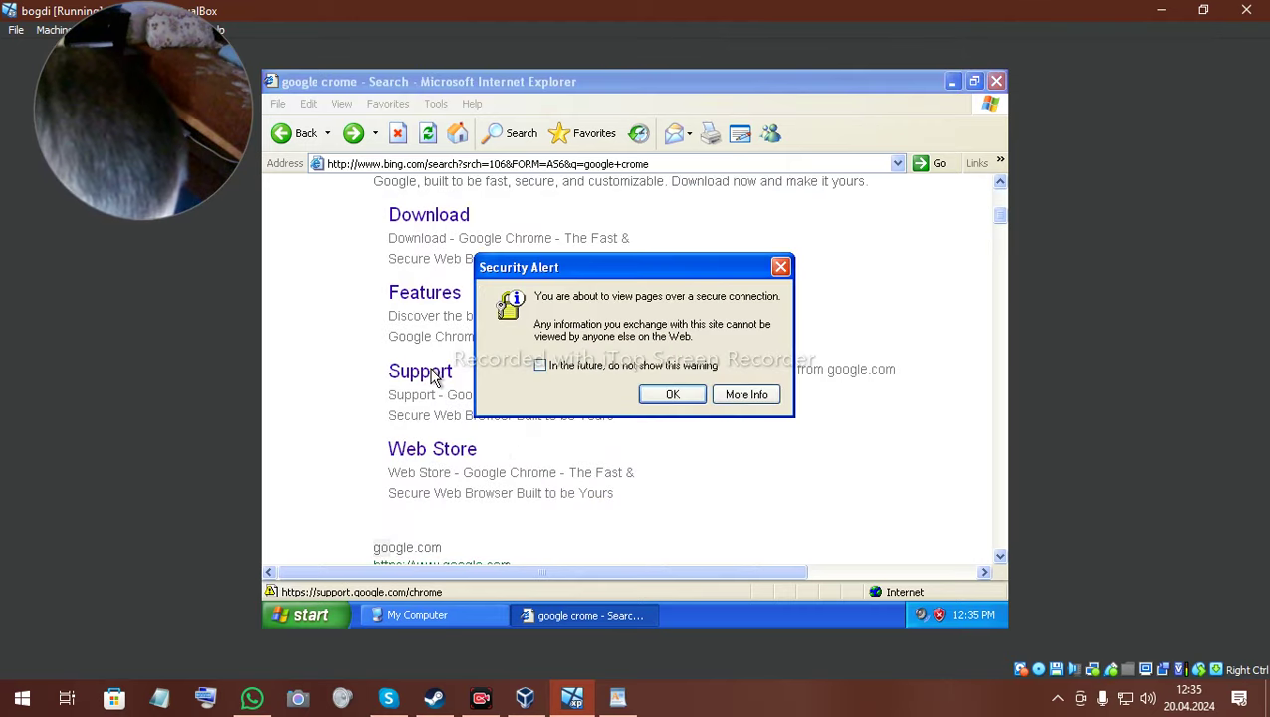
{"action": "left_click", "coordinate": [661, 394]}
{"action": "scroll", "coordinate": [693, 487], "scroll_direction": "down", "scroll_amount": 3}
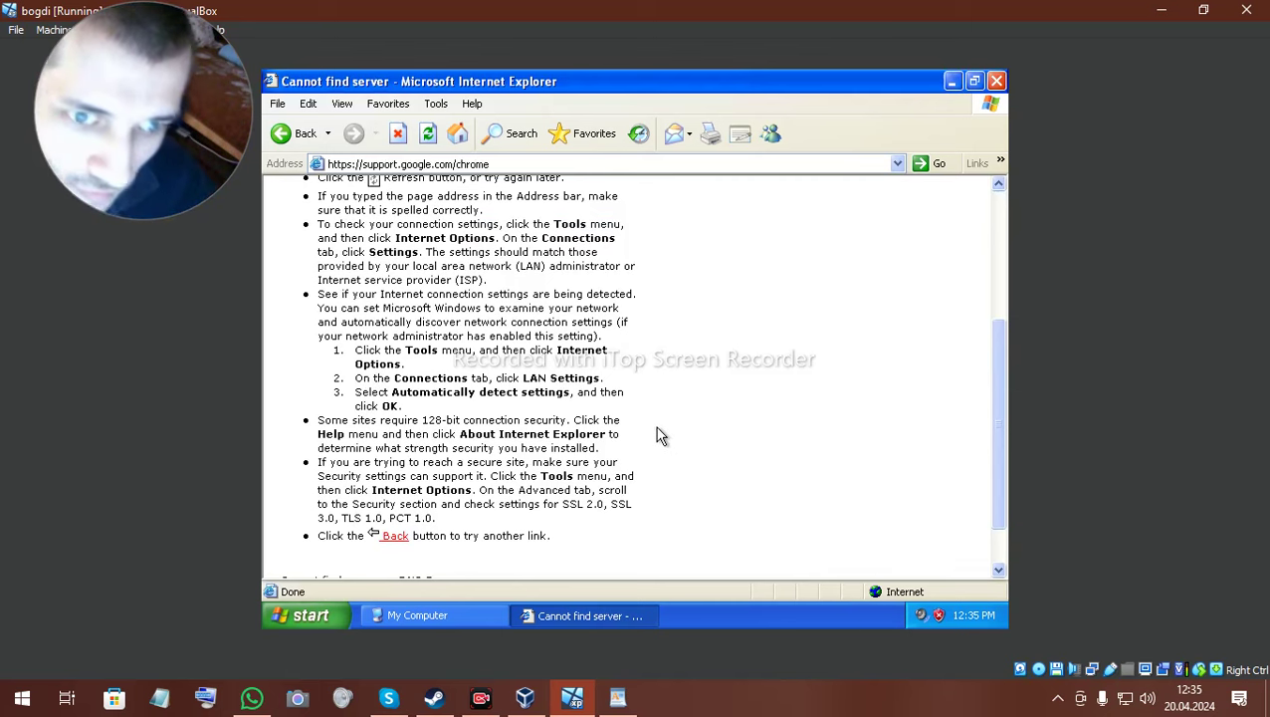
{"action": "left_click", "coordinate": [997, 82]}
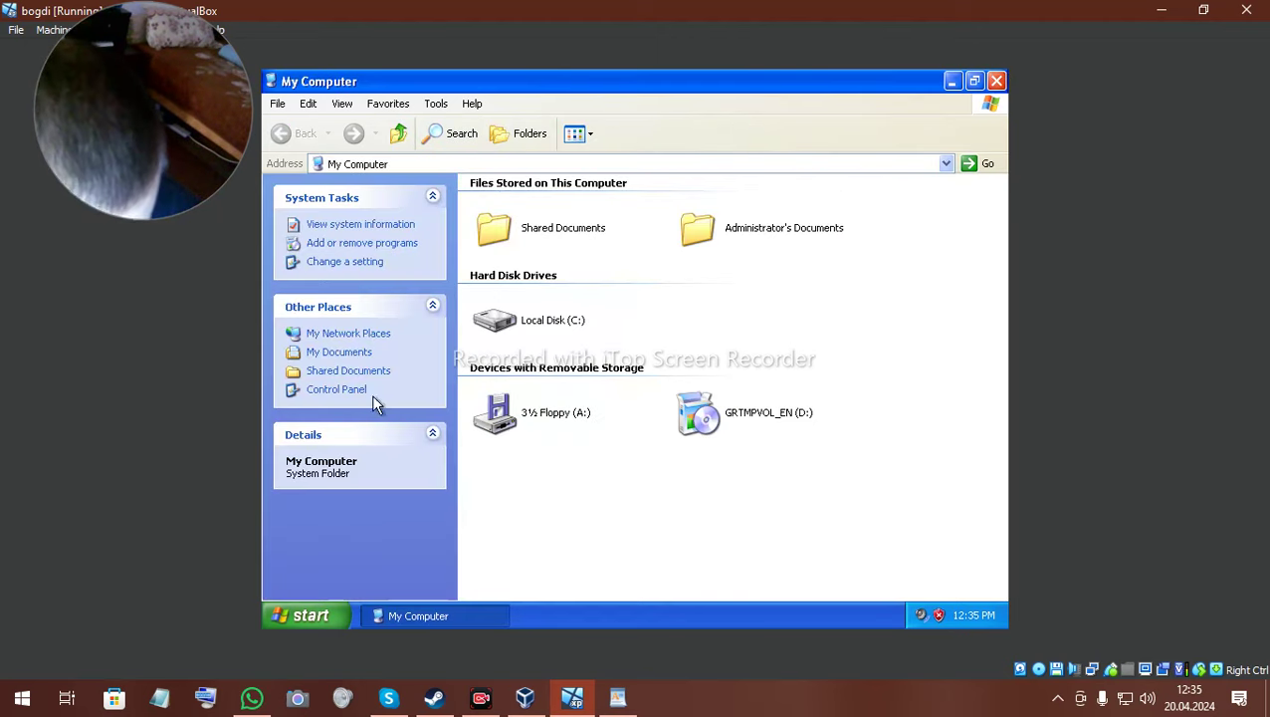
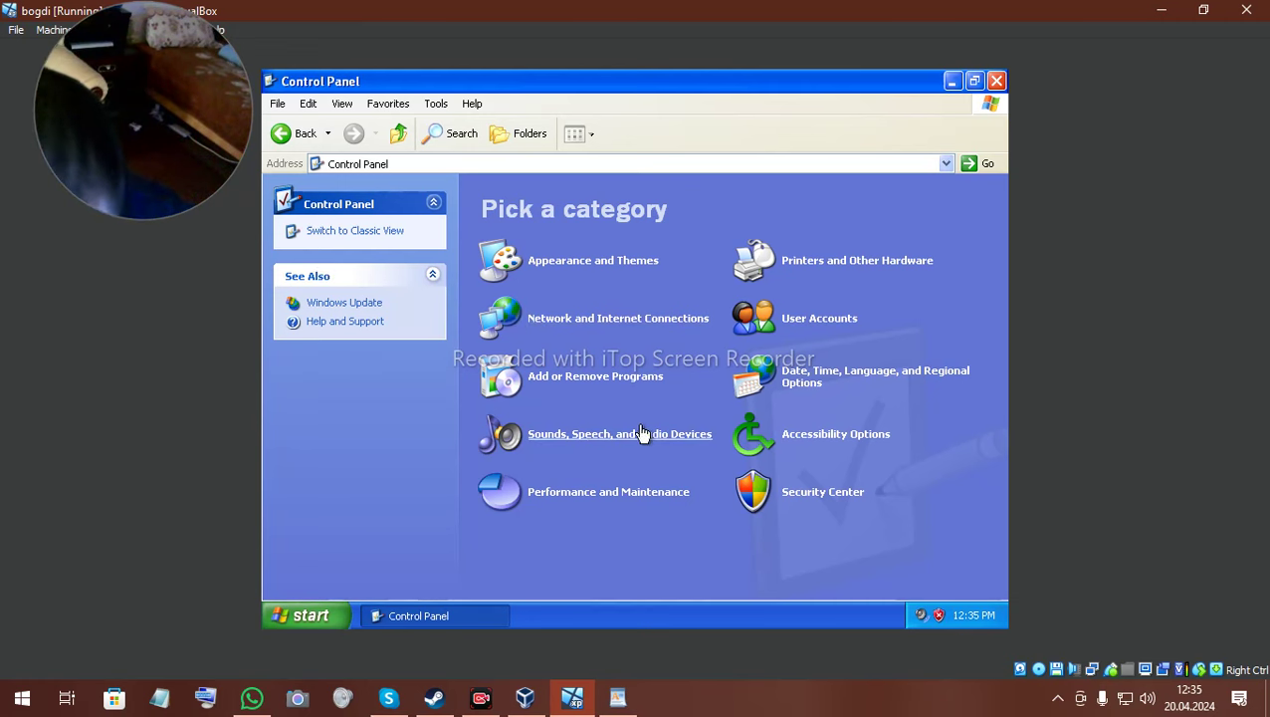
Raise the device volume to high and adjust the left speaker volume, then close without applying
{"action": "left_click", "coordinate": [562, 437]}
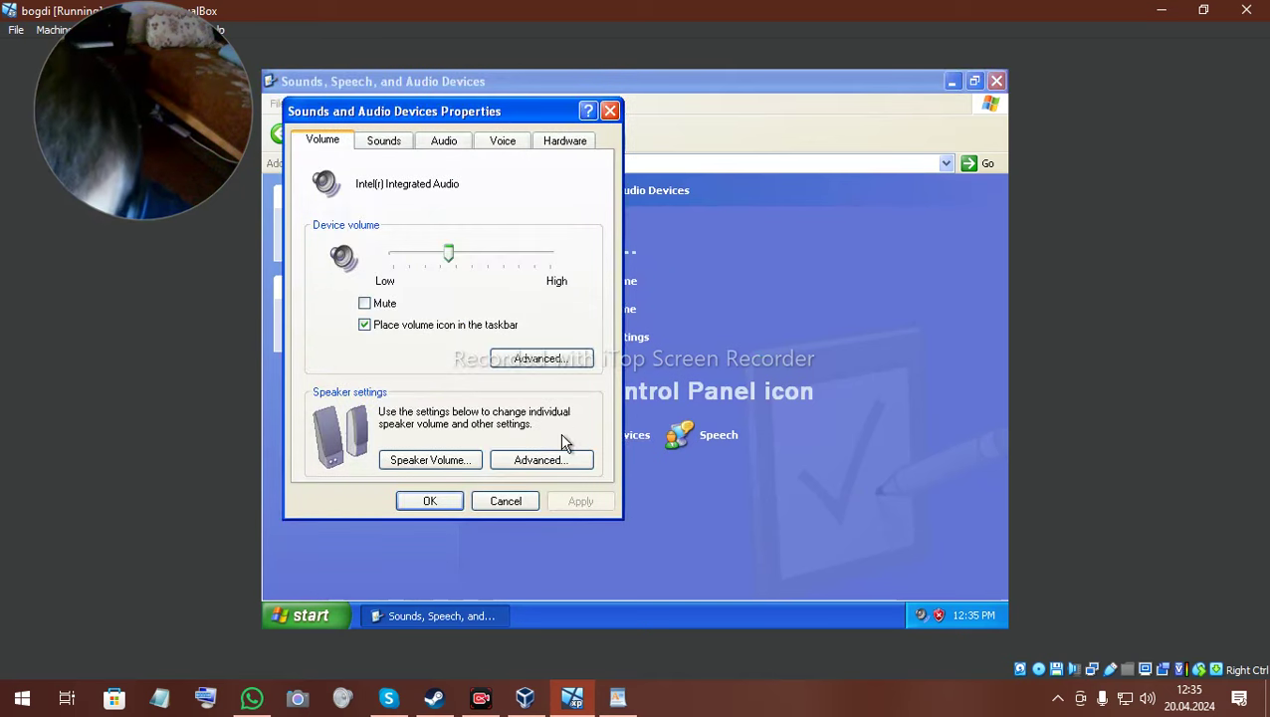
{"action": "left_click_drag", "start_coordinate": [467, 257], "coordinate": [568, 257]}
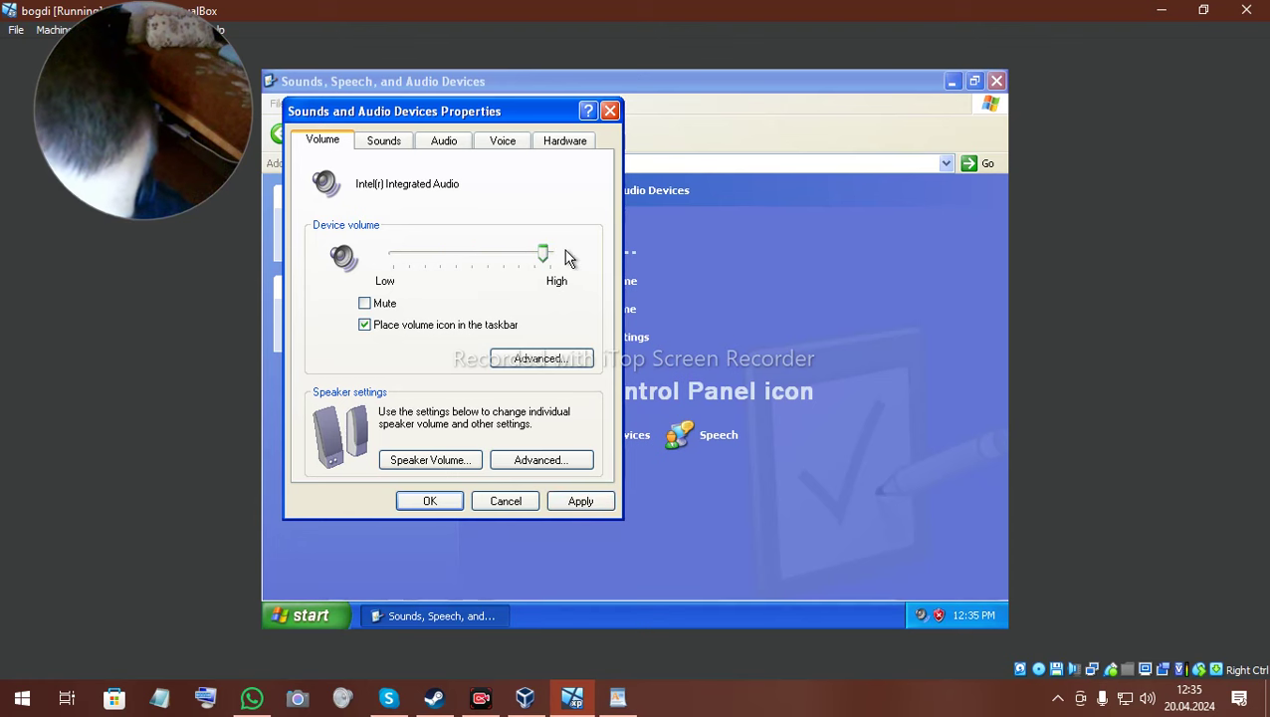
{"action": "left_click", "coordinate": [449, 462]}
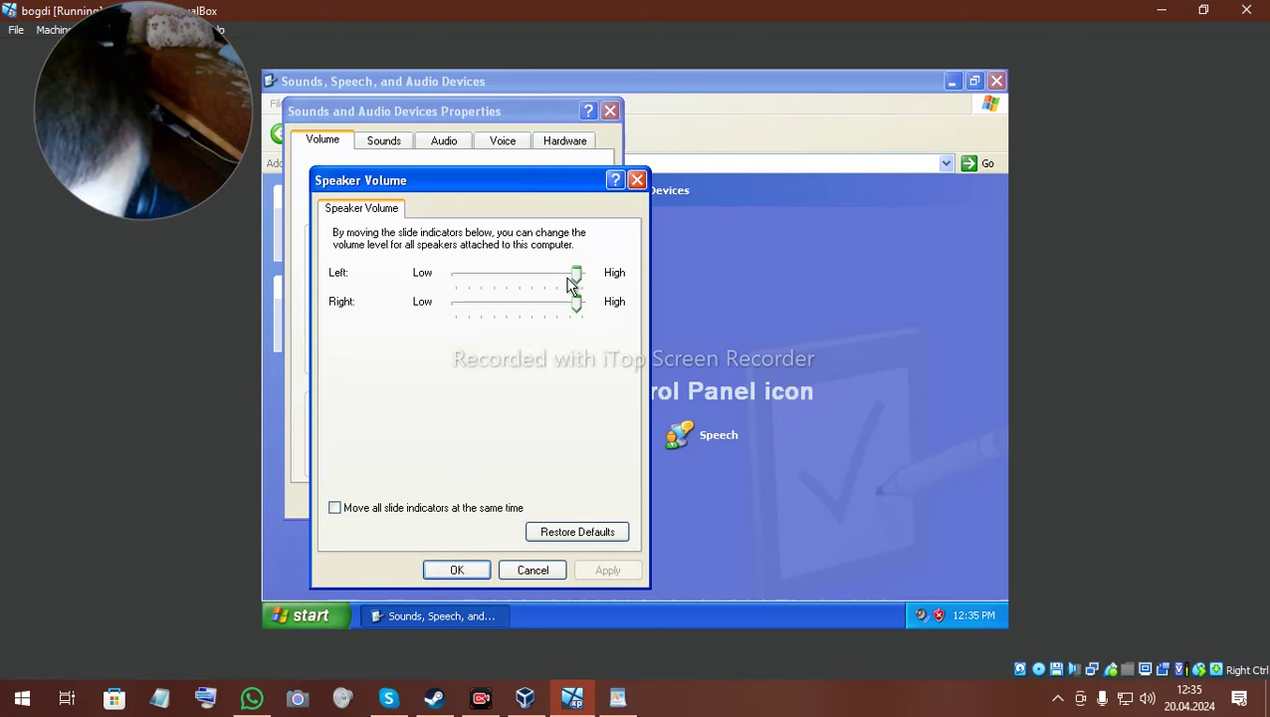
{"action": "left_click_drag", "start_coordinate": [571, 285], "coordinate": [571, 283]}
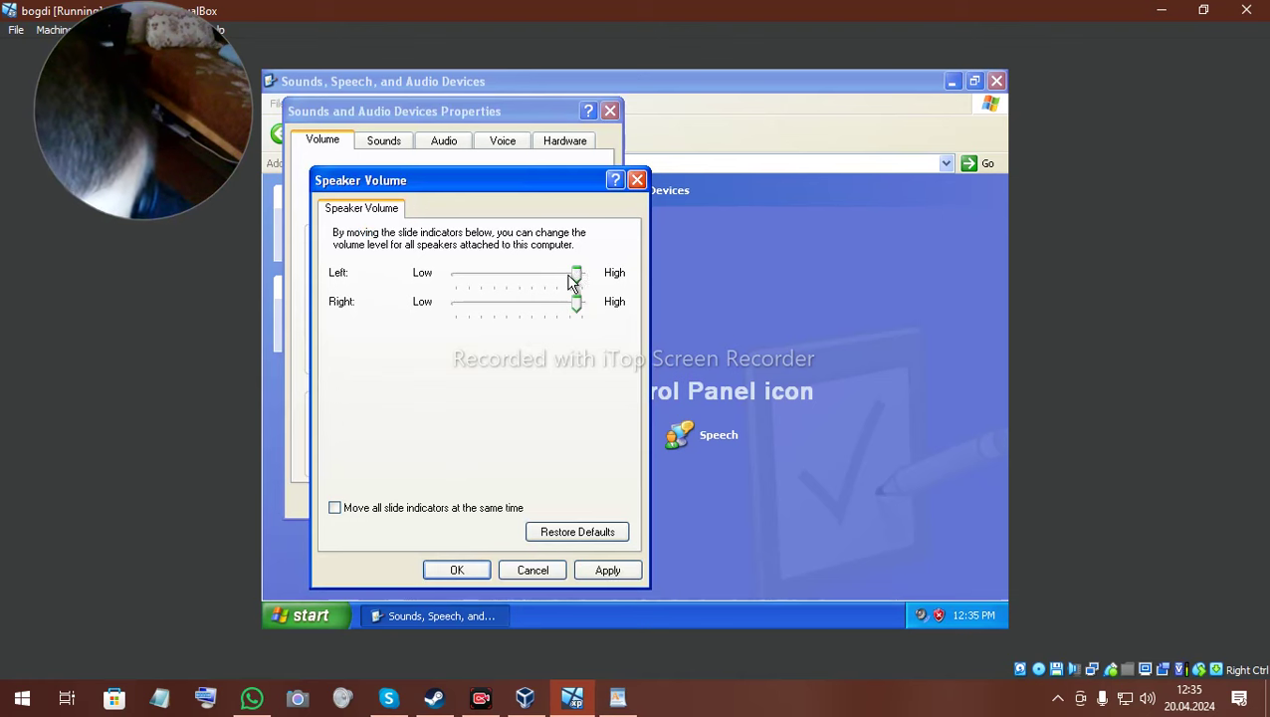
{"action": "left_click", "coordinate": [637, 180]}
{"action": "left_click", "coordinate": [383, 144]}
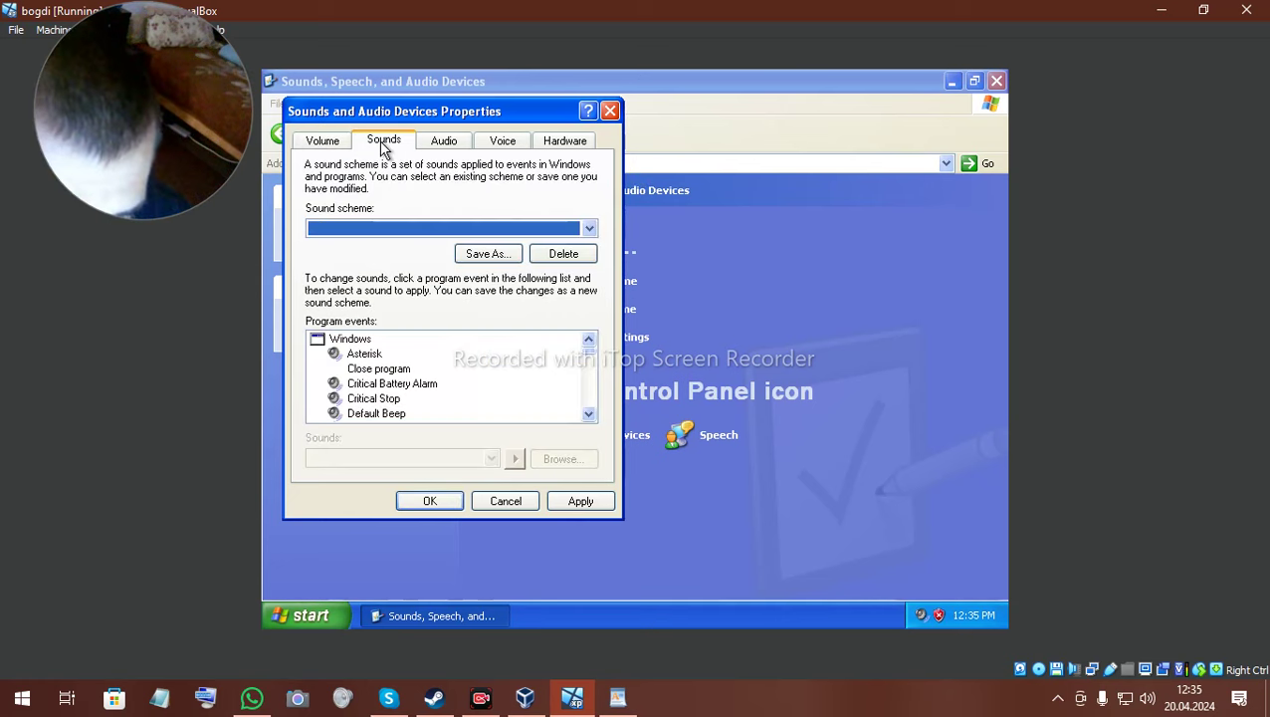
{"action": "left_click", "coordinate": [603, 115]}
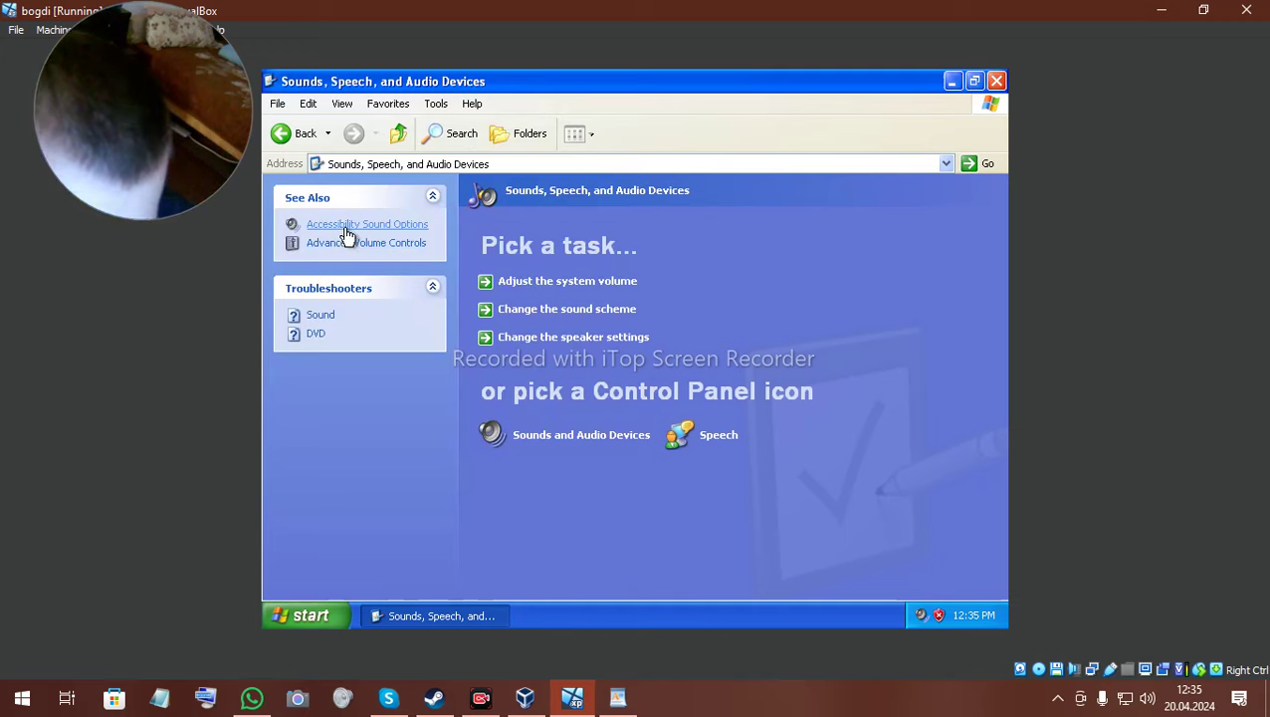
{"action": "left_click", "coordinate": [345, 234]}
{"action": "left_click", "coordinate": [627, 136]}
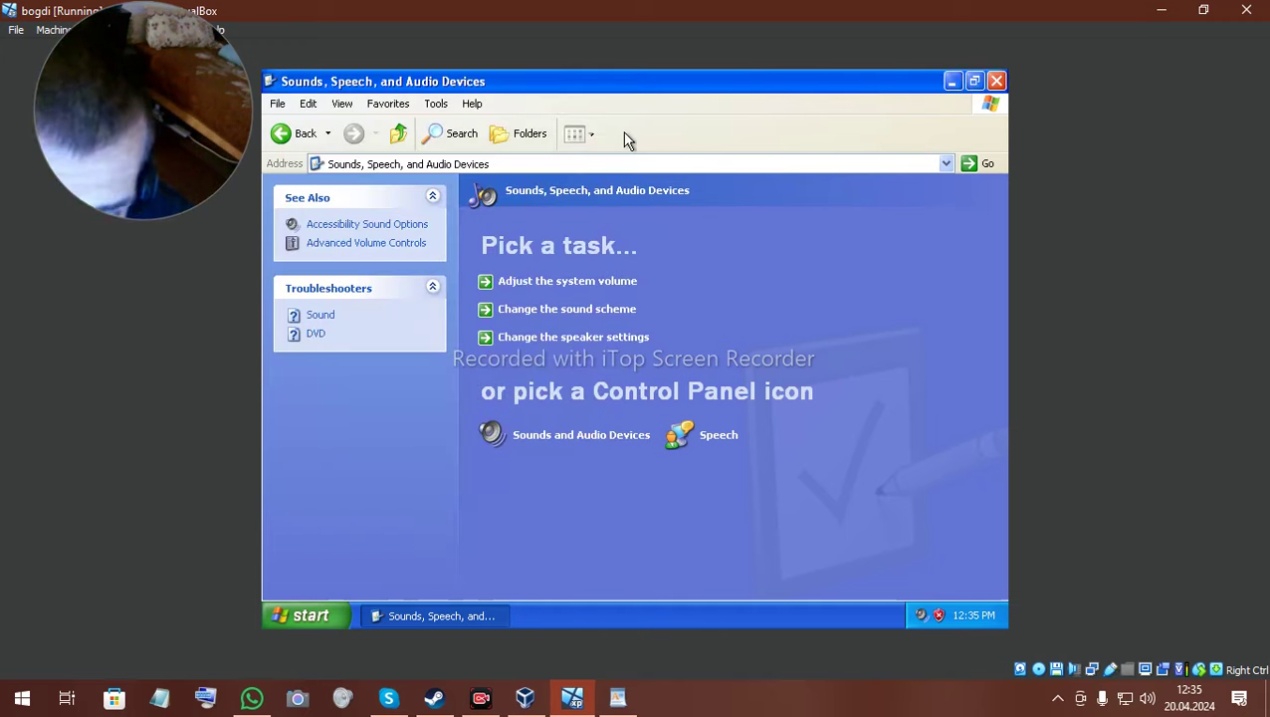
{"action": "left_click", "coordinate": [291, 134]}
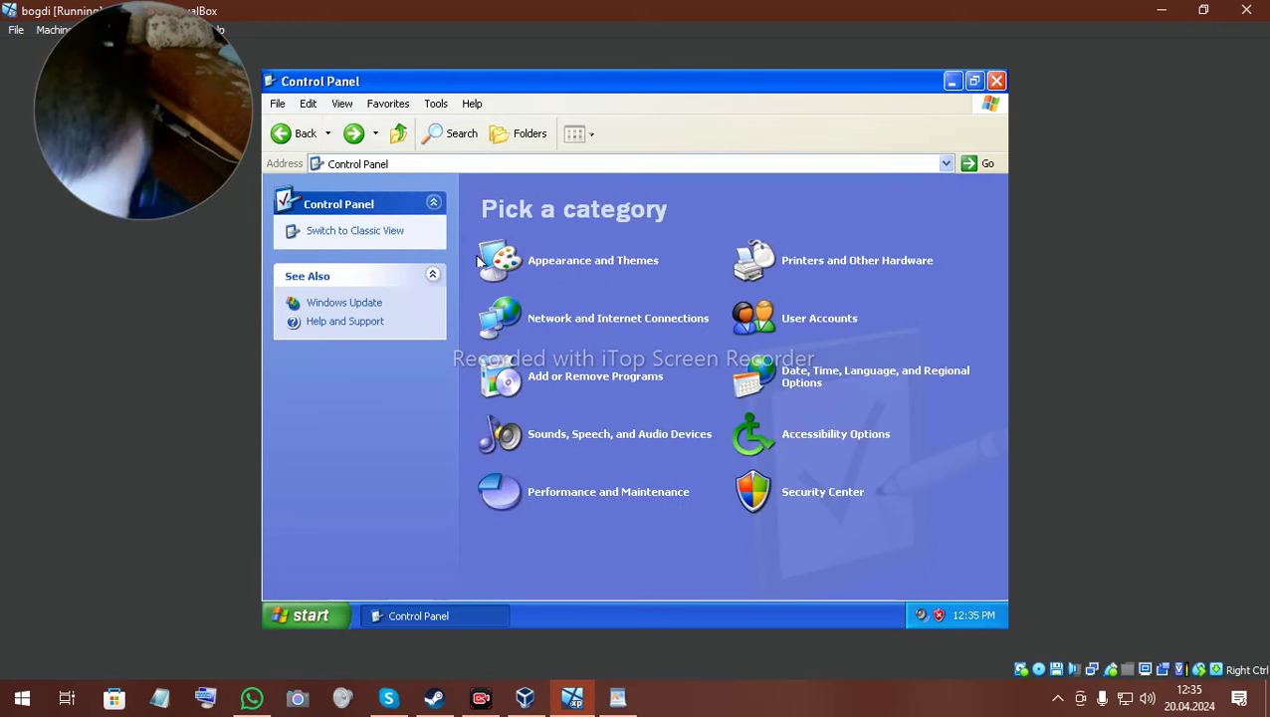
{"action": "left_click", "coordinate": [506, 450]}
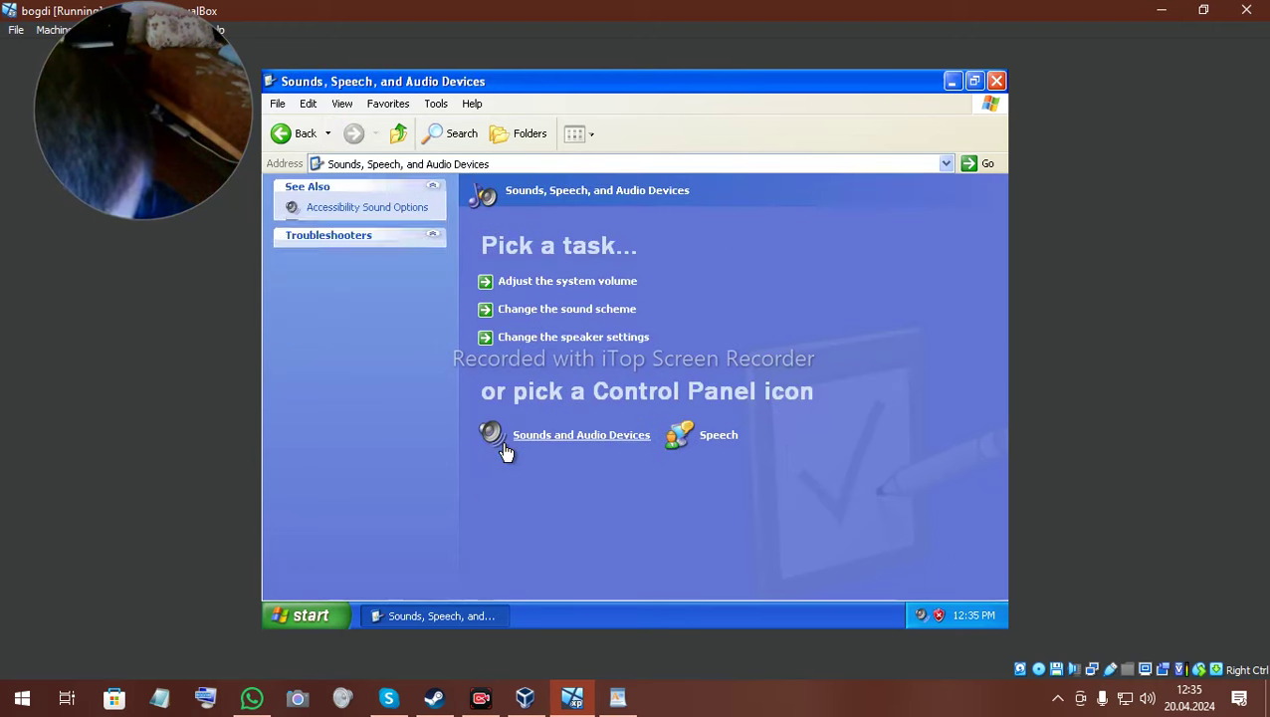
{"action": "left_click", "coordinate": [524, 283]}
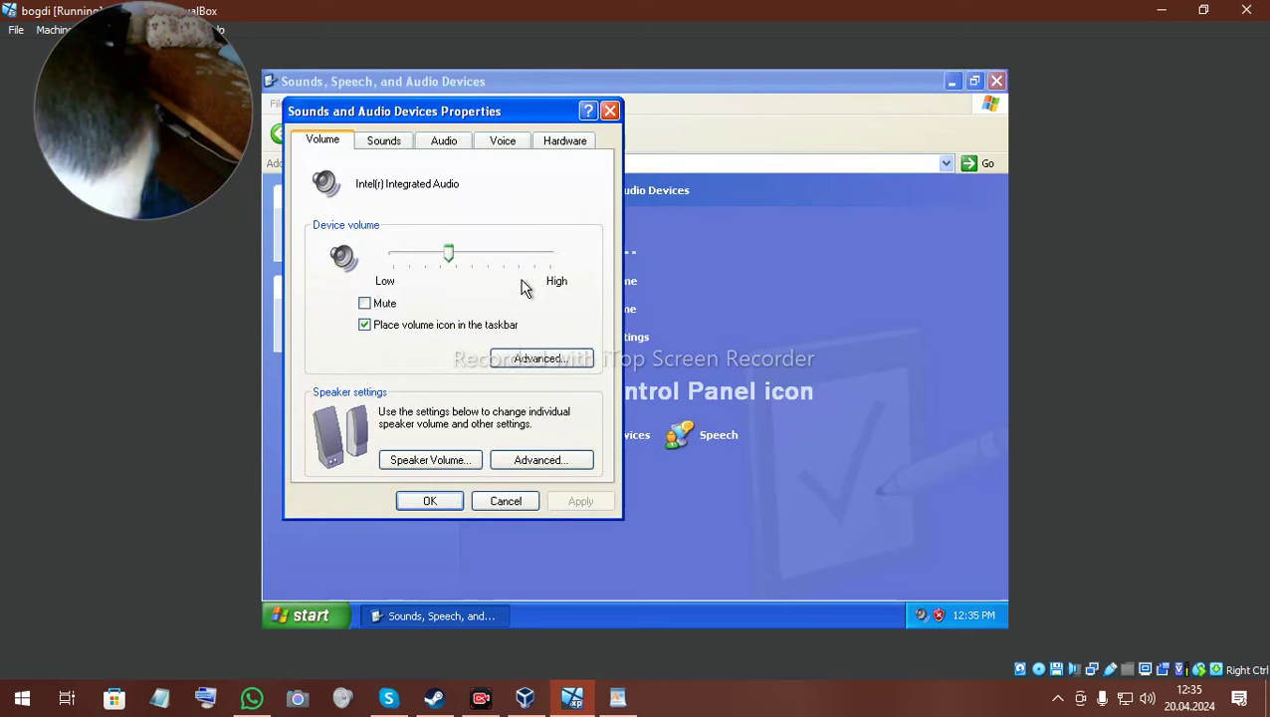
{"action": "left_click", "coordinate": [609, 111]}
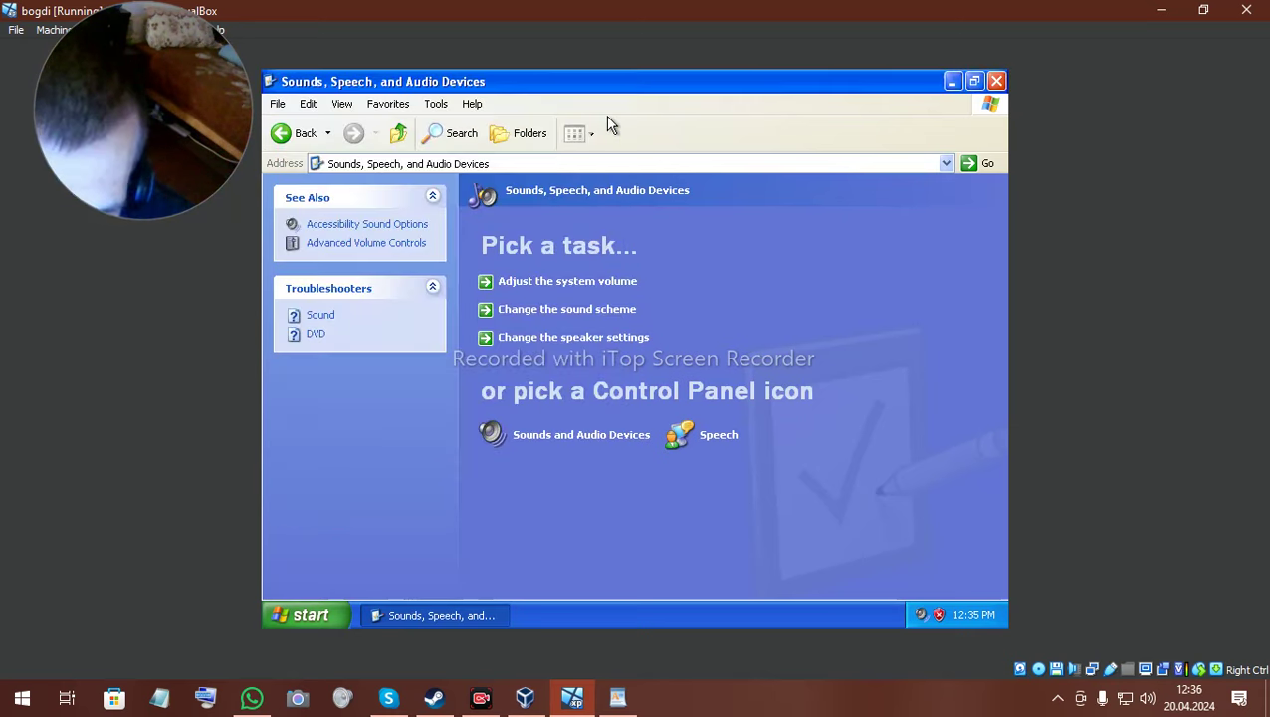
{"action": "left_click", "coordinate": [539, 314]}
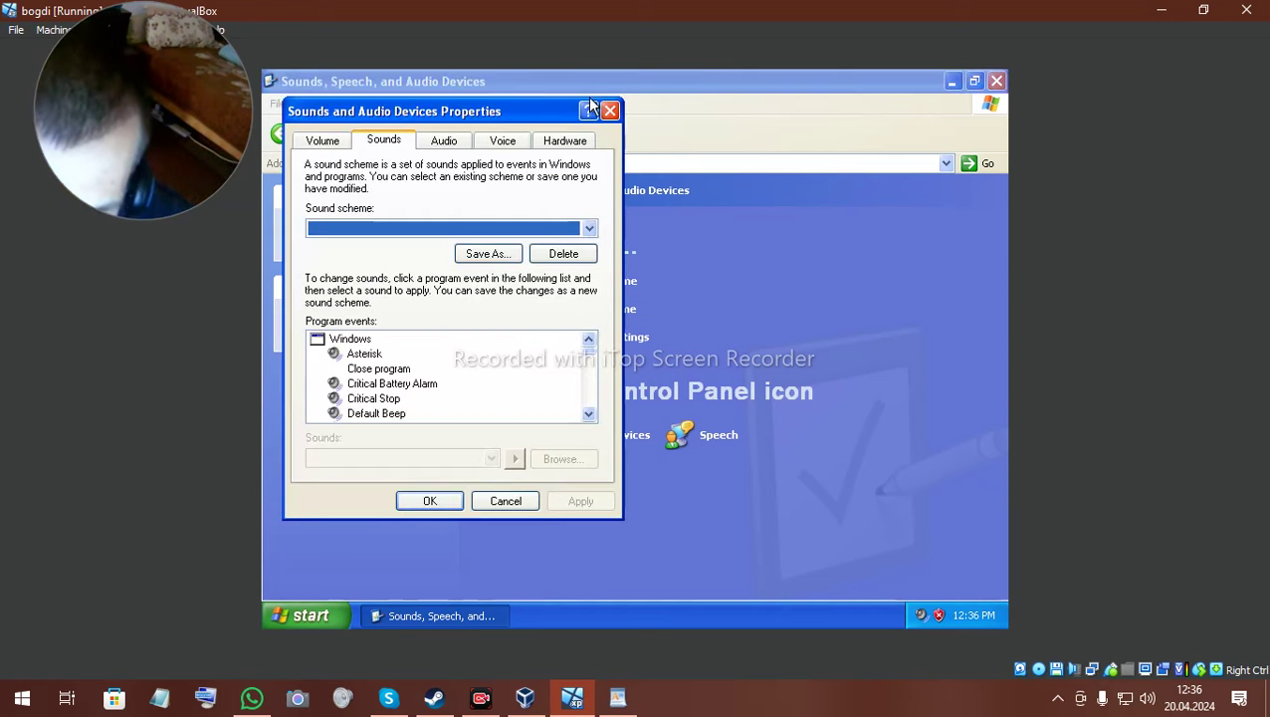
{"action": "left_click", "coordinate": [609, 111]}
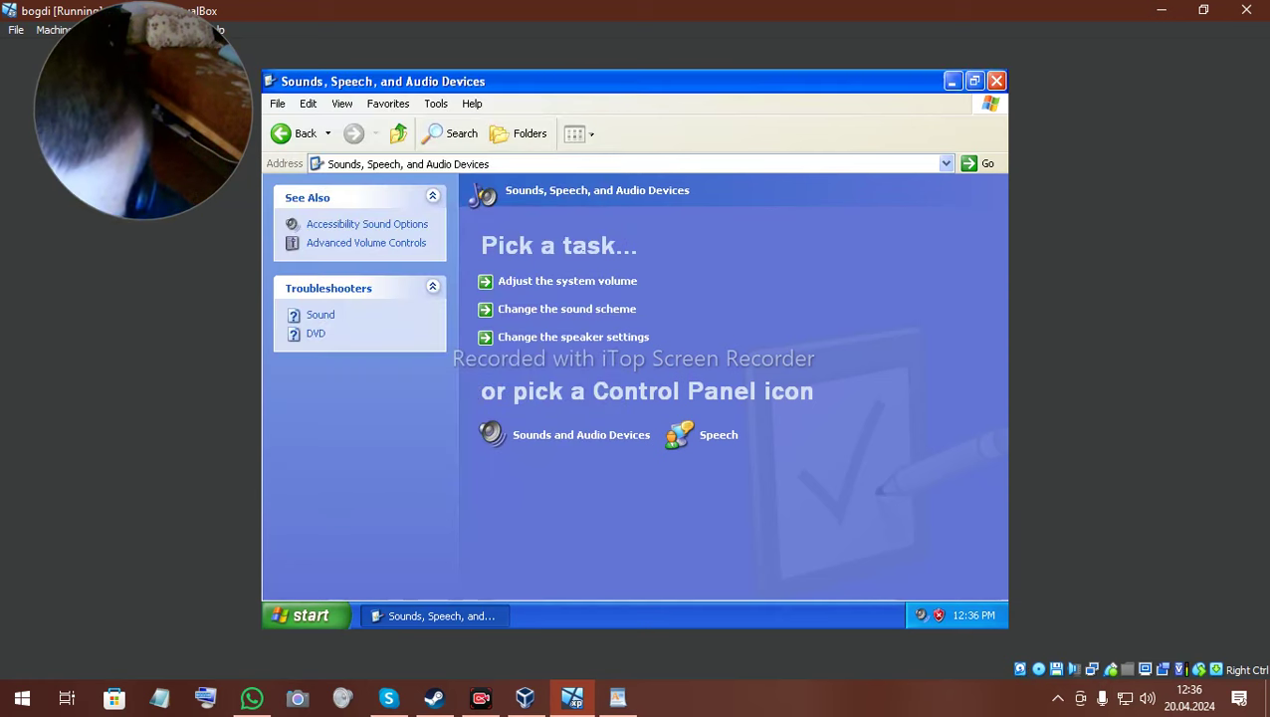
{"action": "left_click", "coordinate": [572, 338]}
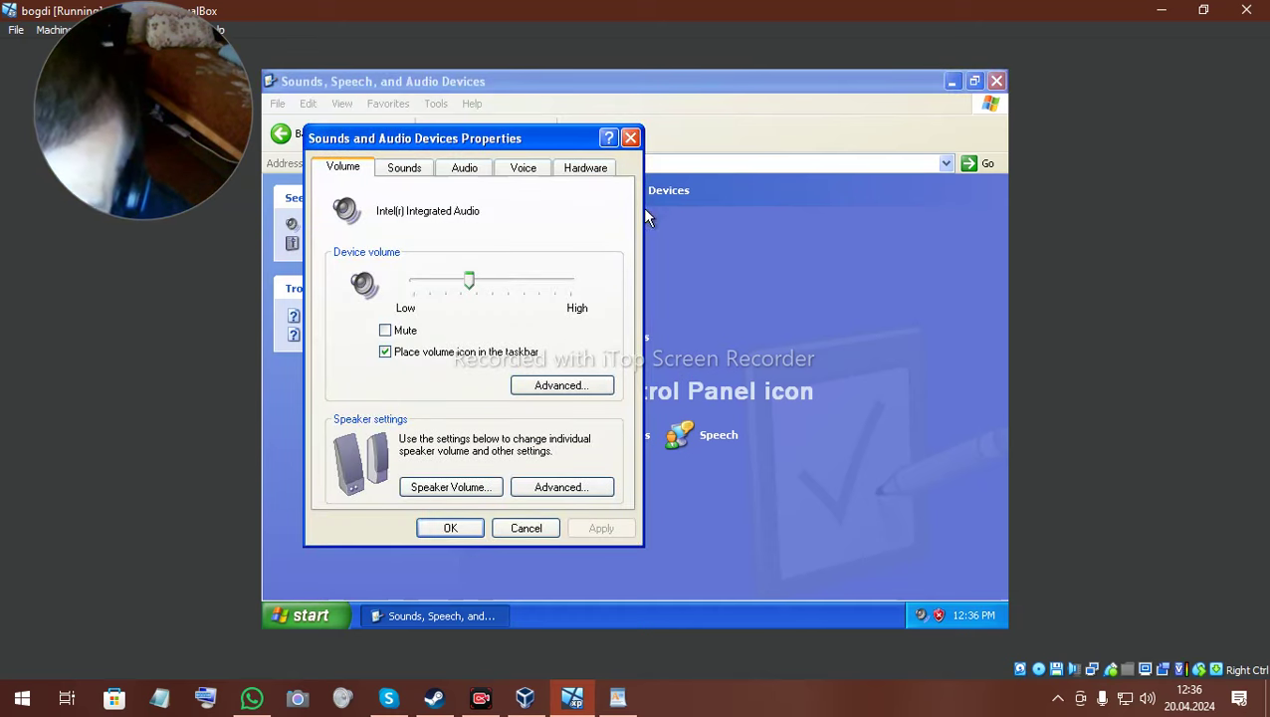
{"action": "left_click", "coordinate": [630, 137]}
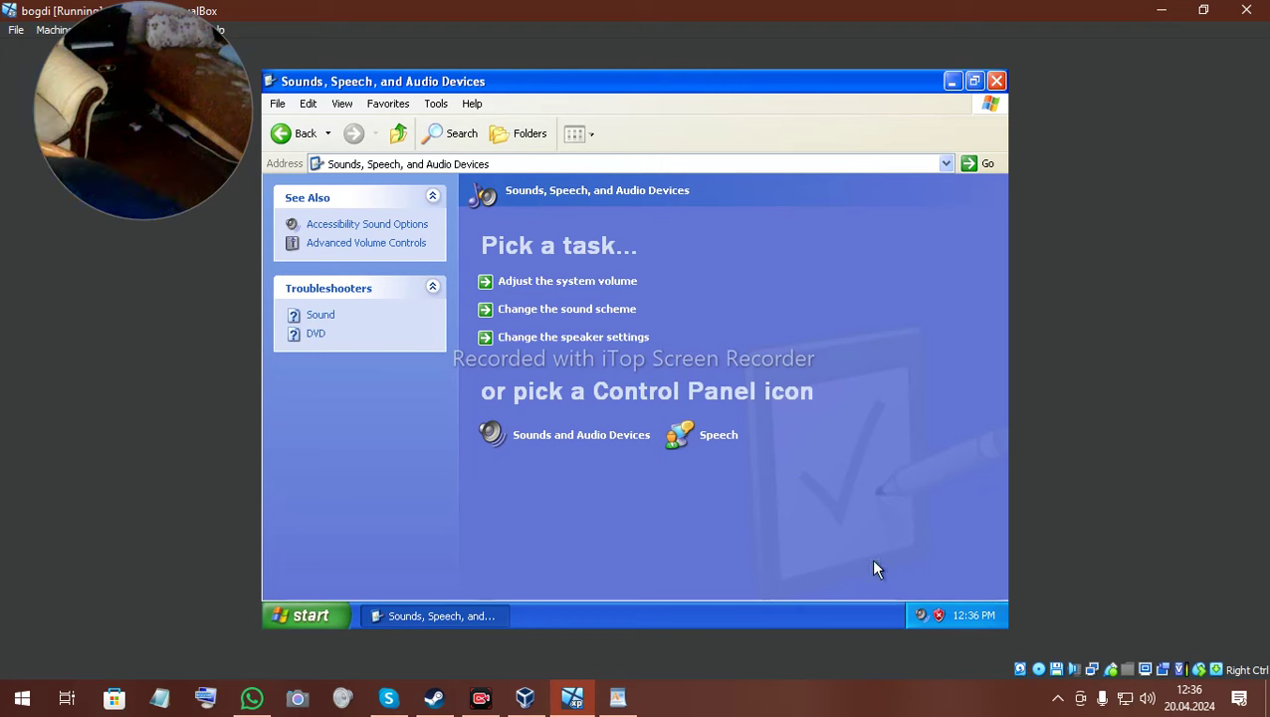
Drag the tray Volume slider up to maximum
{"action": "left_click", "coordinate": [922, 615]}
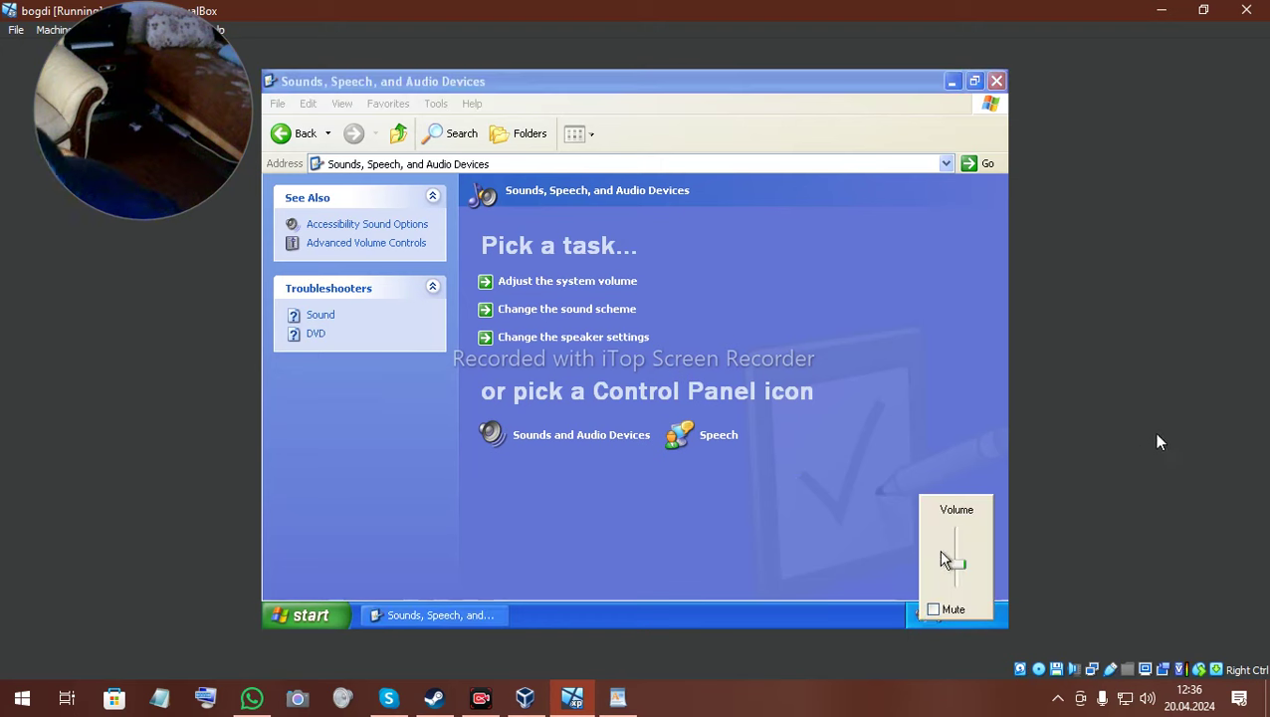
{"action": "left_click_drag", "start_coordinate": [941, 562], "coordinate": [961, 506]}
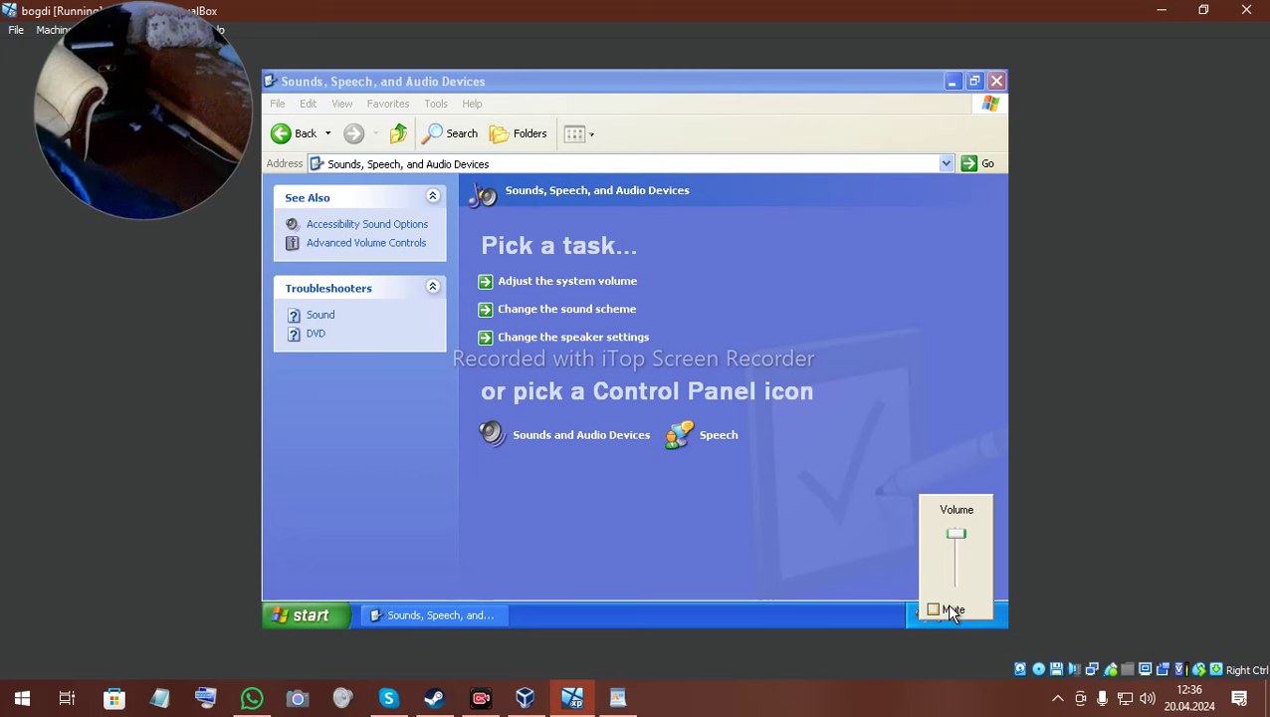
{"action": "left_click", "coordinate": [836, 625]}
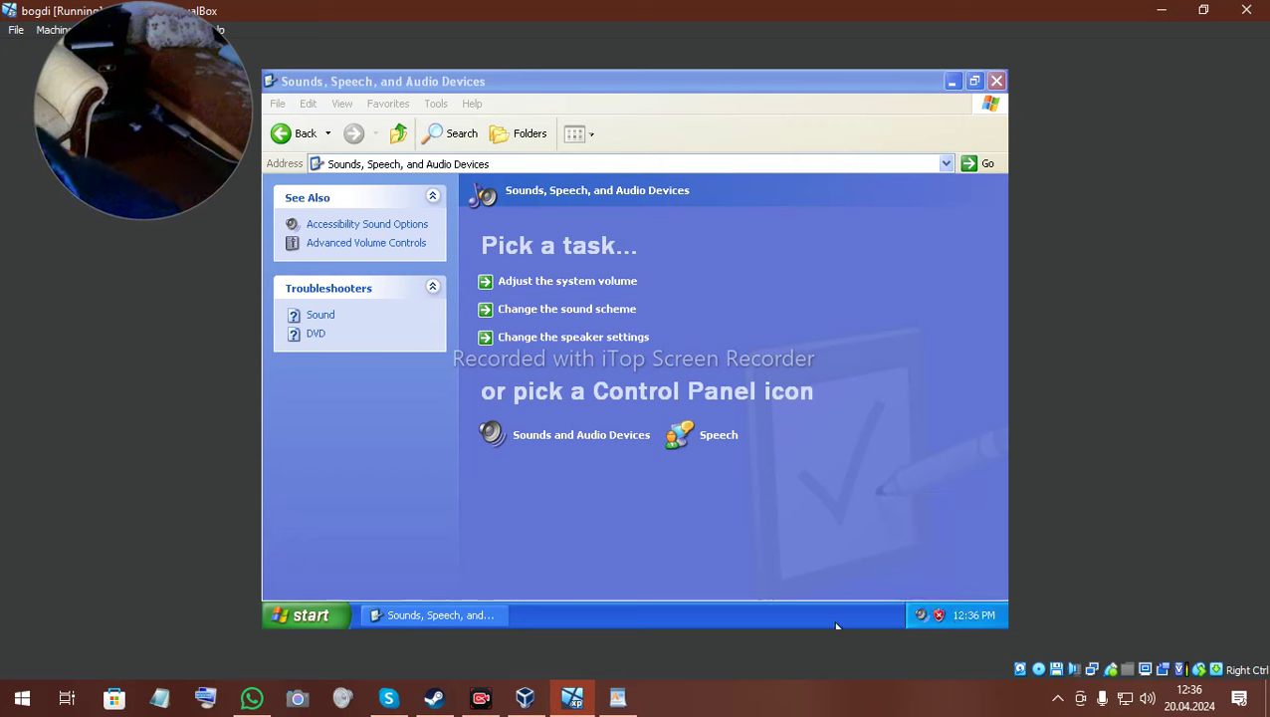
Choose Adjust Audio Properties from the tray speaker's right-click menu
{"action": "right_click", "coordinate": [917, 615]}
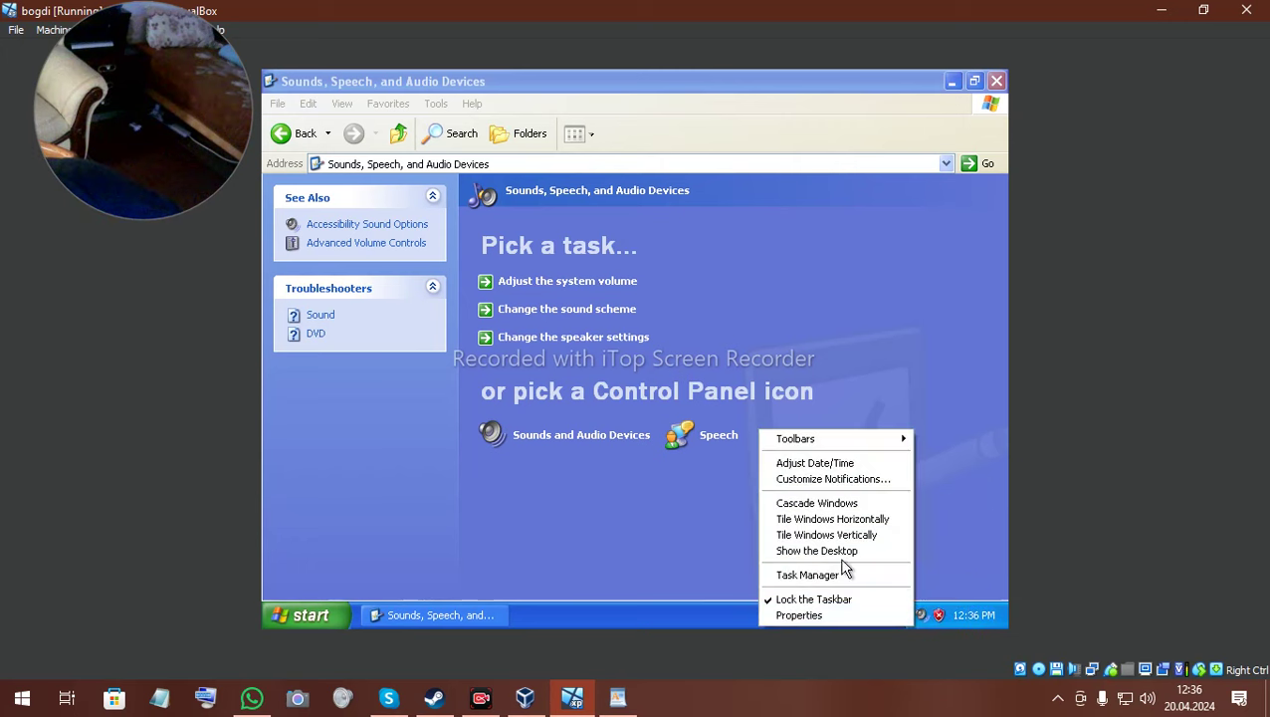
{"action": "left_click", "coordinate": [649, 535]}
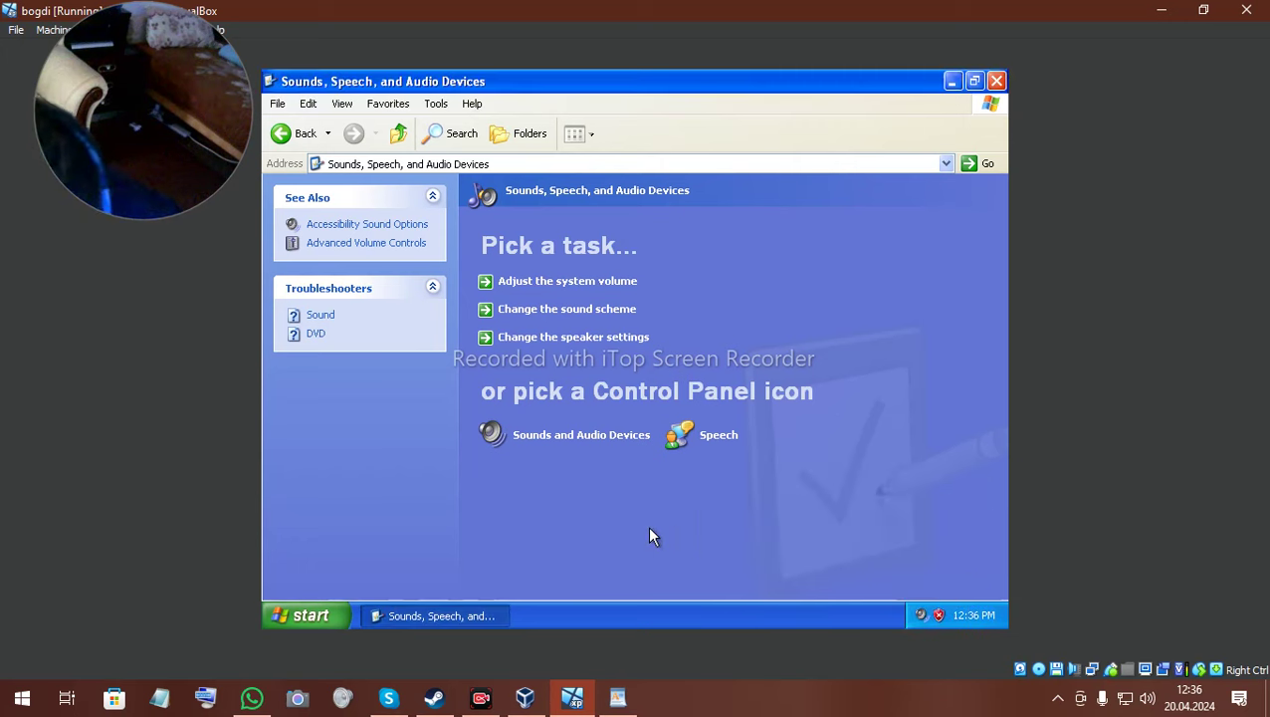
{"action": "right_click", "coordinate": [924, 616]}
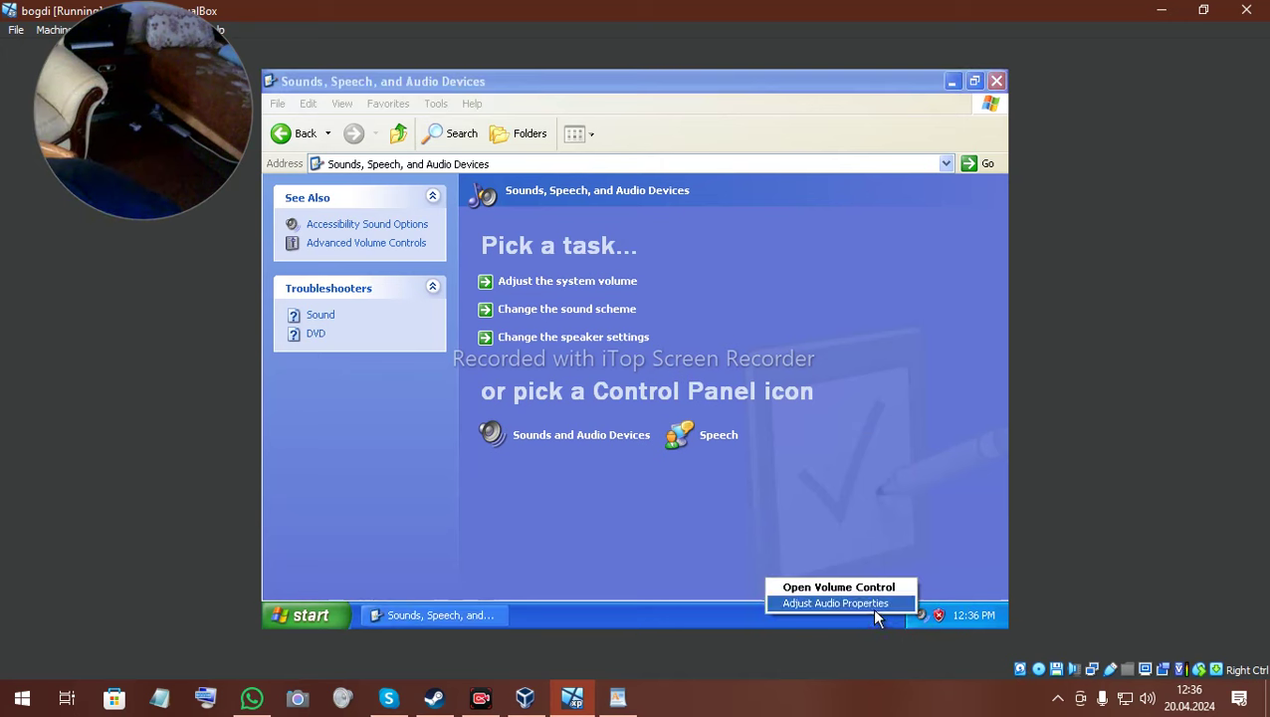
{"action": "left_click", "coordinate": [874, 604]}
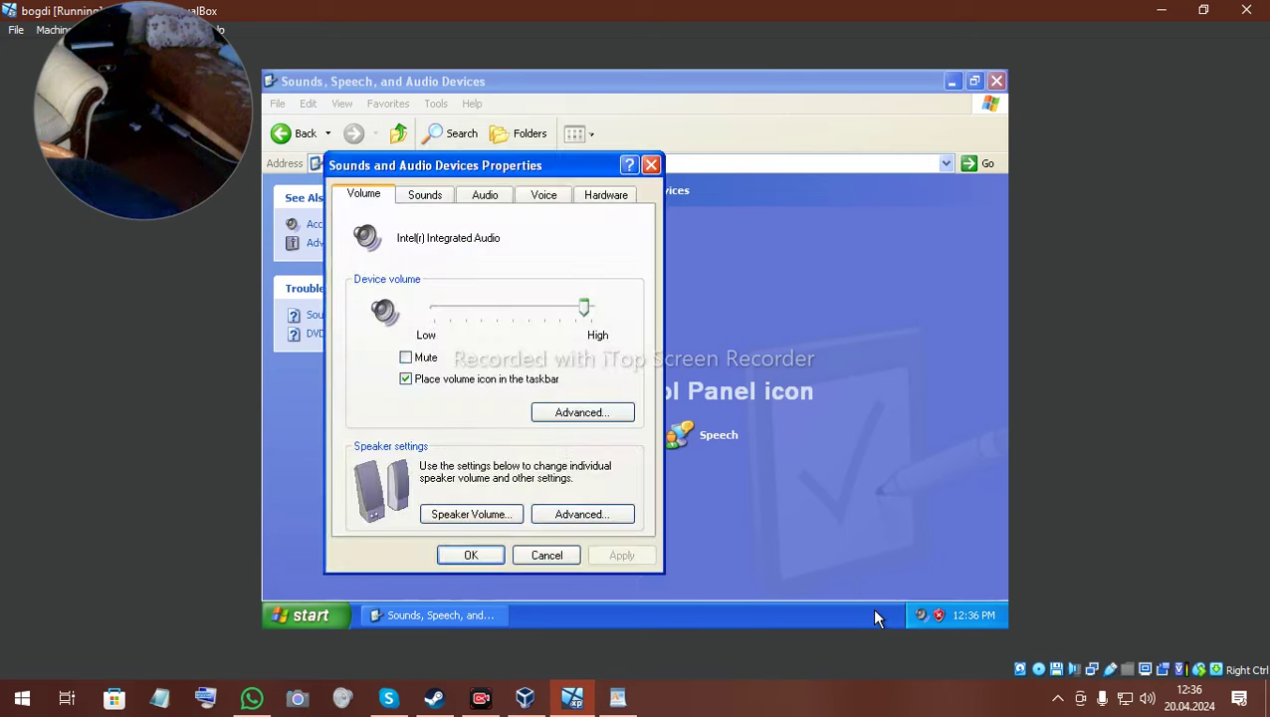
Browse the audio device and sound scheme settings, closing the audio properties each time
{"action": "left_click", "coordinate": [480, 199]}
{"action": "left_click", "coordinate": [443, 202]}
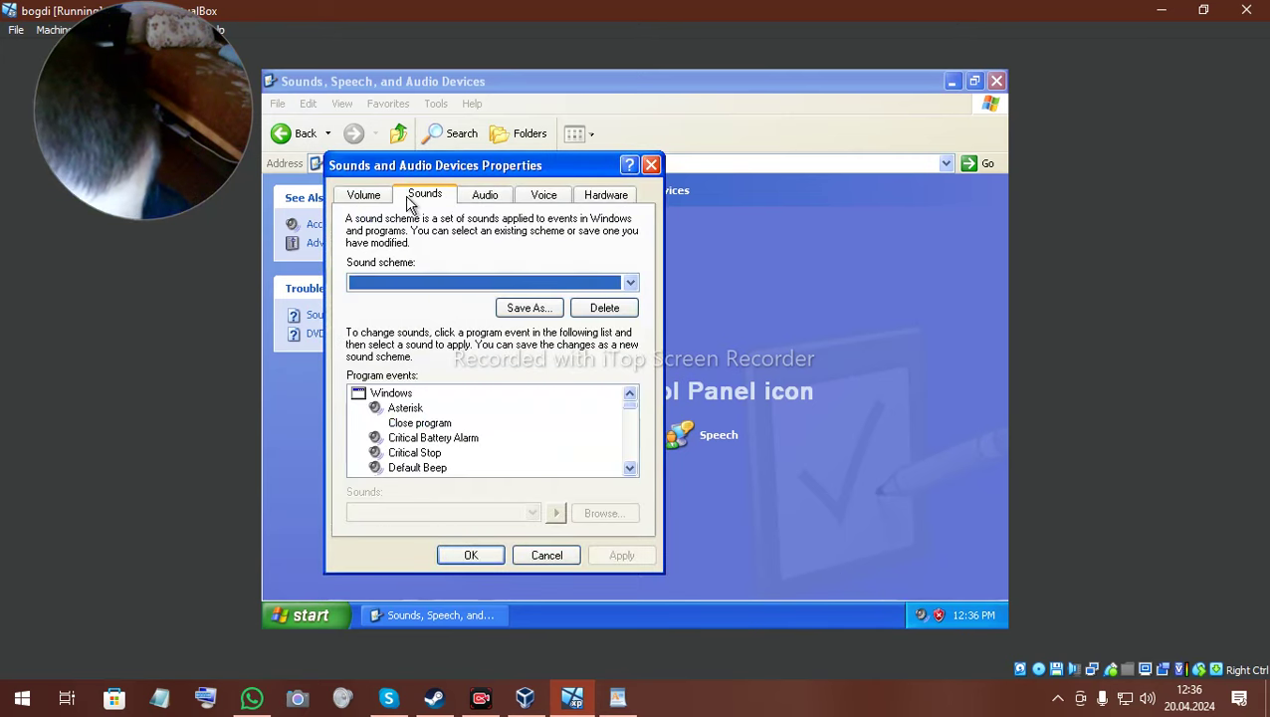
{"action": "left_click", "coordinate": [651, 165]}
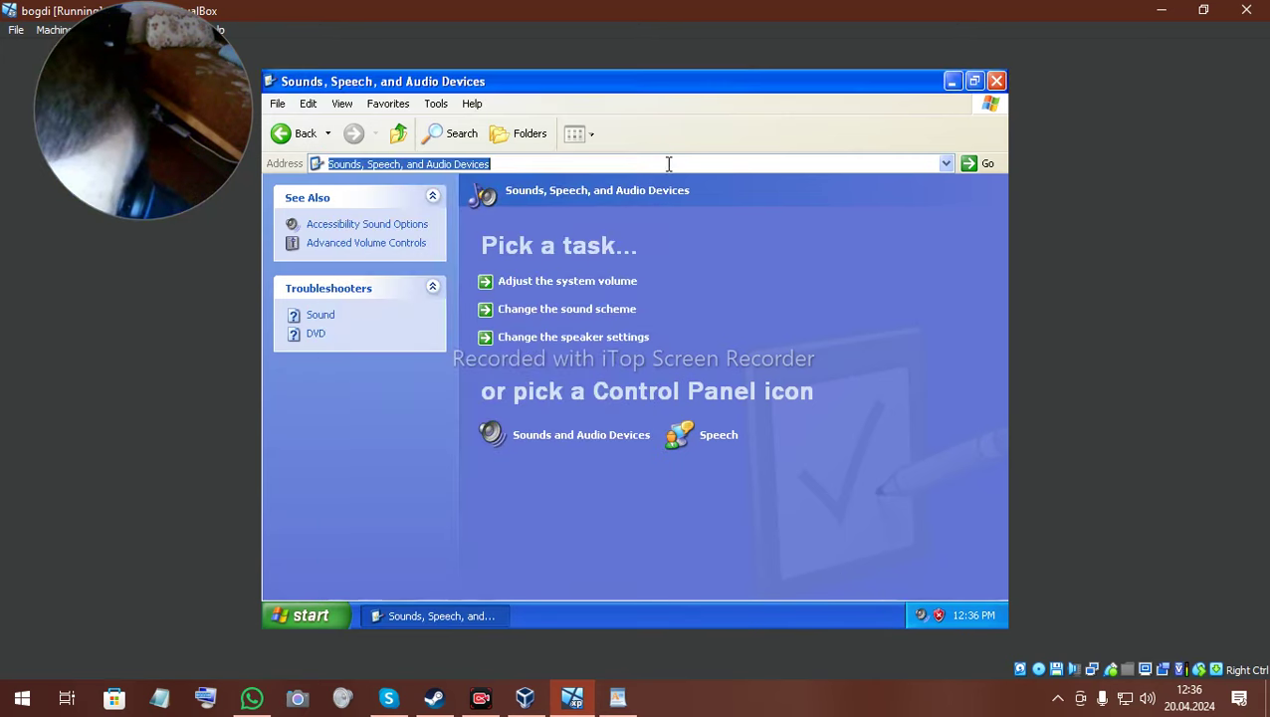
{"action": "left_click", "coordinate": [554, 284]}
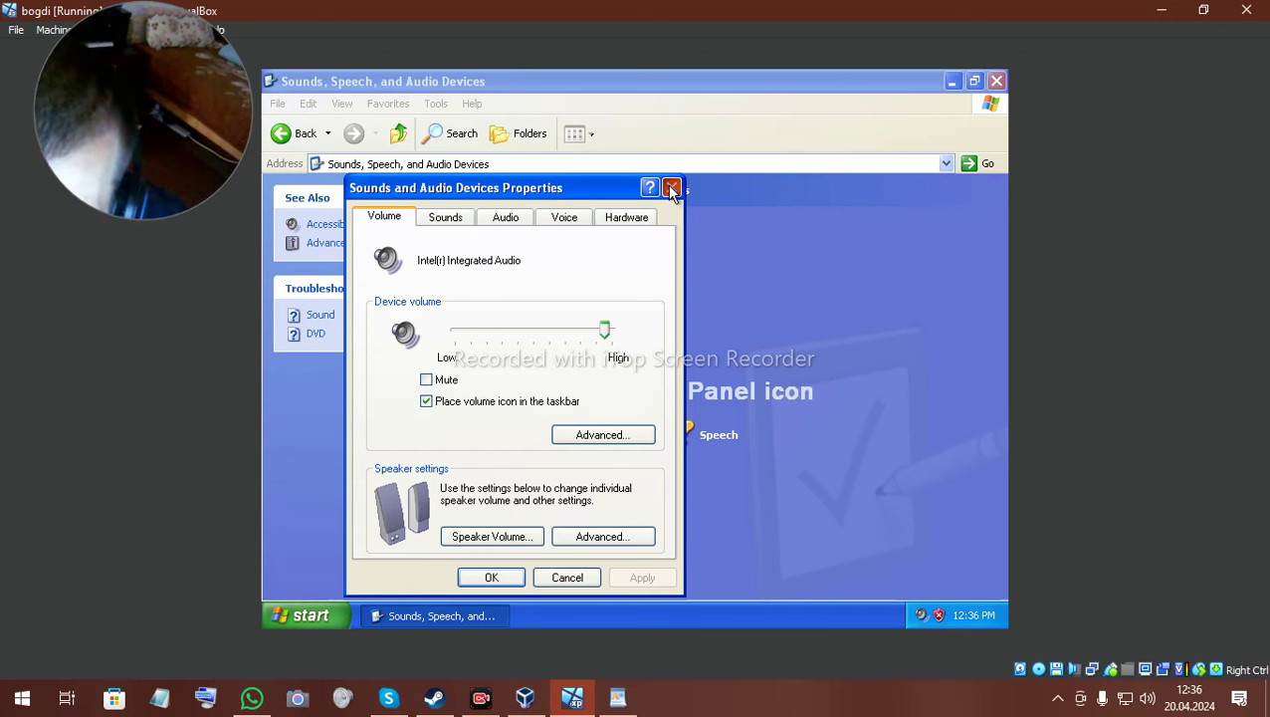
{"action": "left_click", "coordinate": [671, 187]}
{"action": "left_click", "coordinate": [556, 312]}
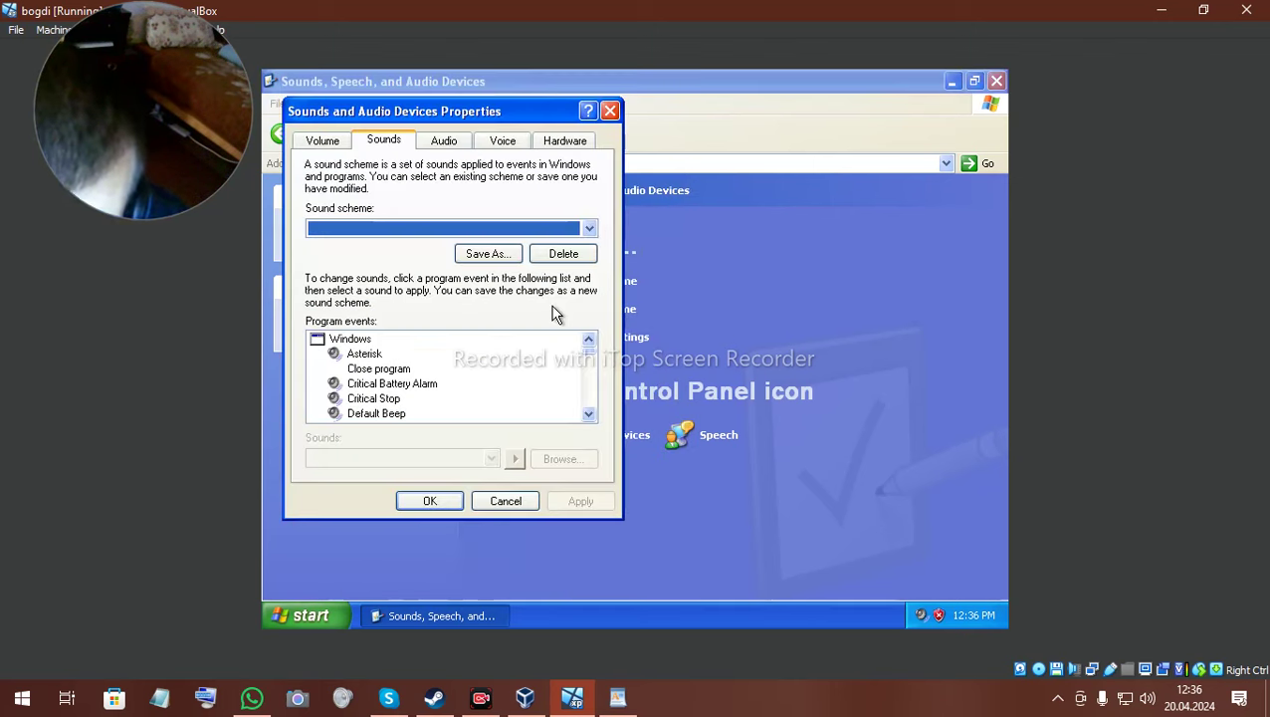
{"action": "left_click", "coordinate": [611, 109]}
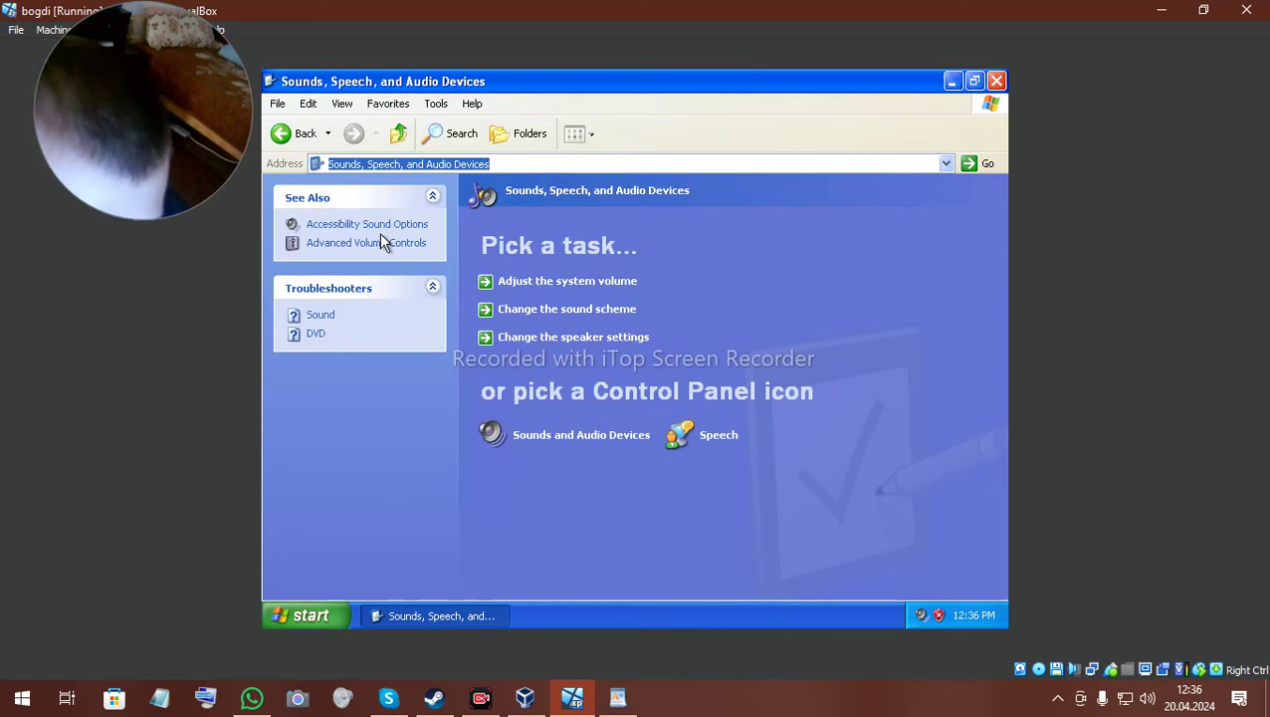
View and close the Accessibility Sound Options, then close the Sounds, Speech, and Audio Devices window
{"action": "left_click", "coordinate": [330, 231]}
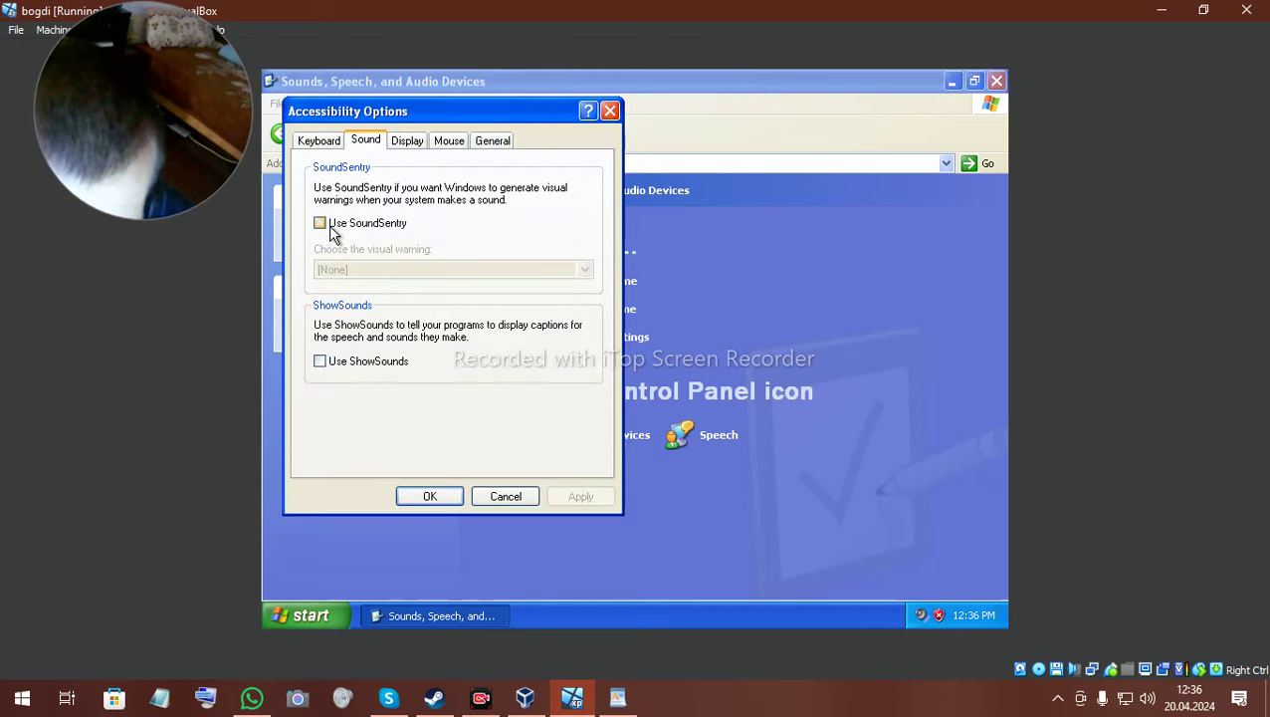
{"action": "left_click", "coordinate": [611, 113]}
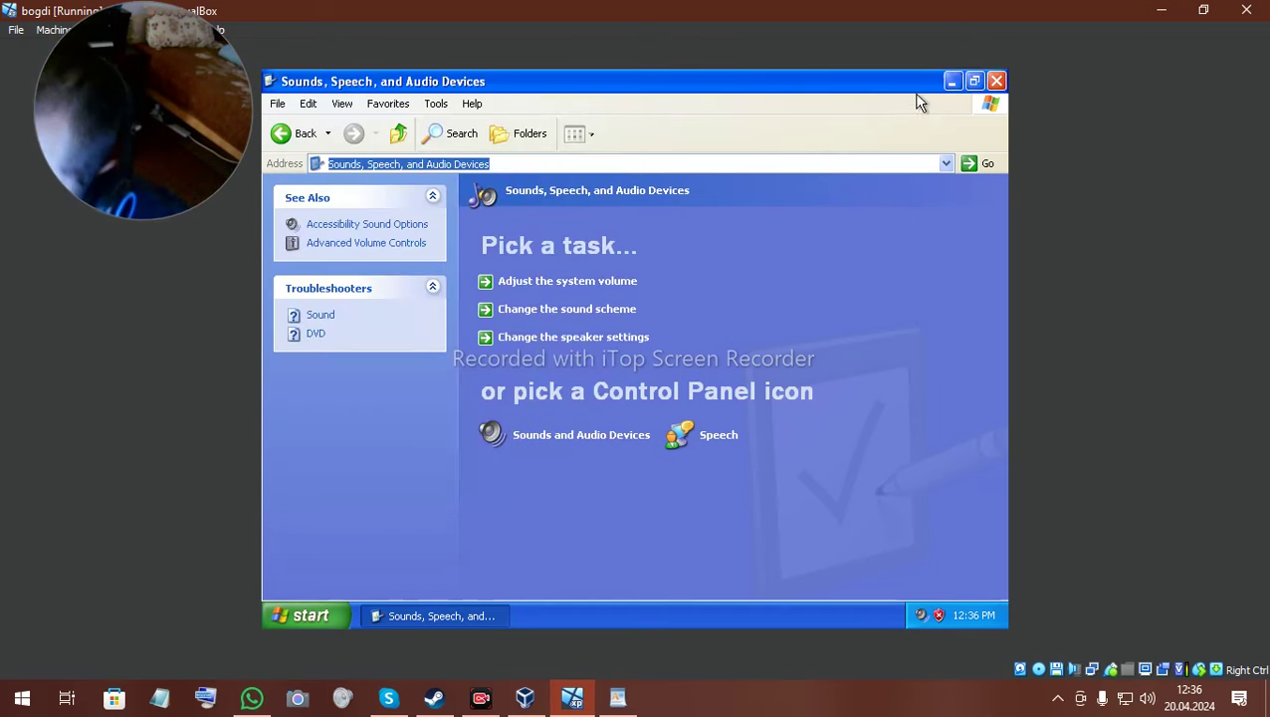
{"action": "left_click", "coordinate": [997, 82]}
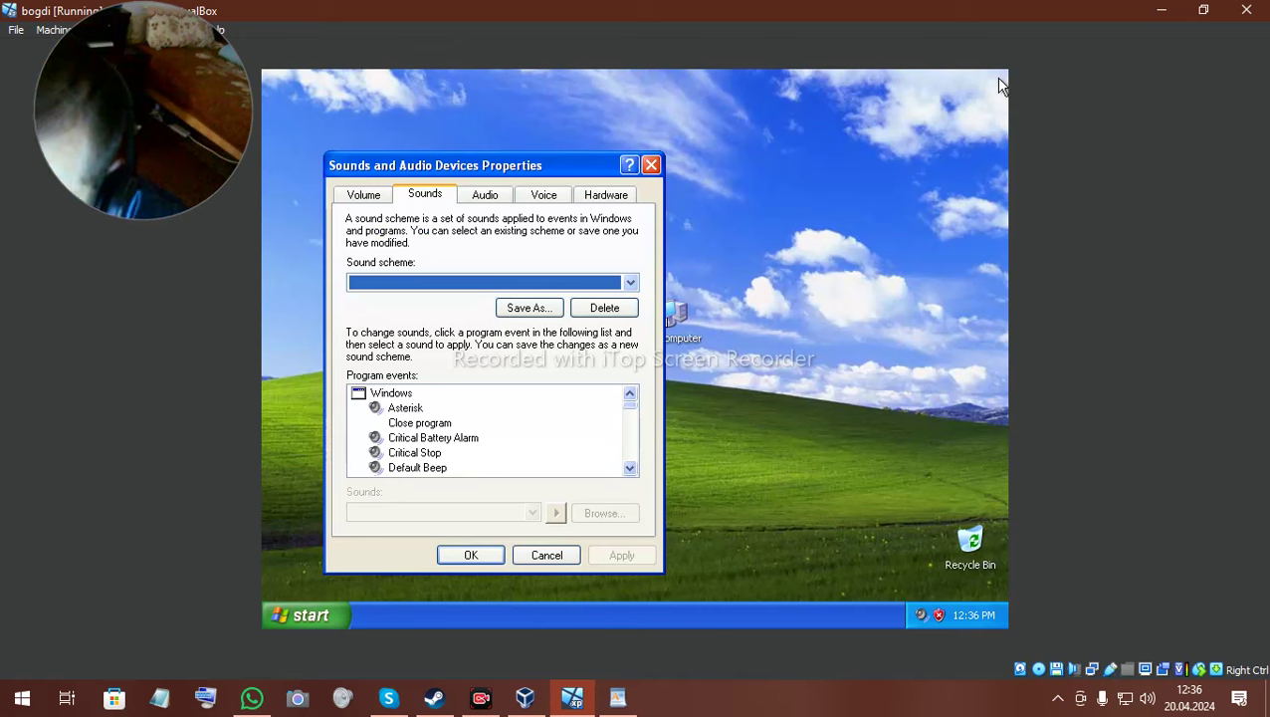
Launch Windows Media Player, finish its setup wizard with defaults, and accept the Security Alert
{"action": "left_click", "coordinate": [651, 164]}
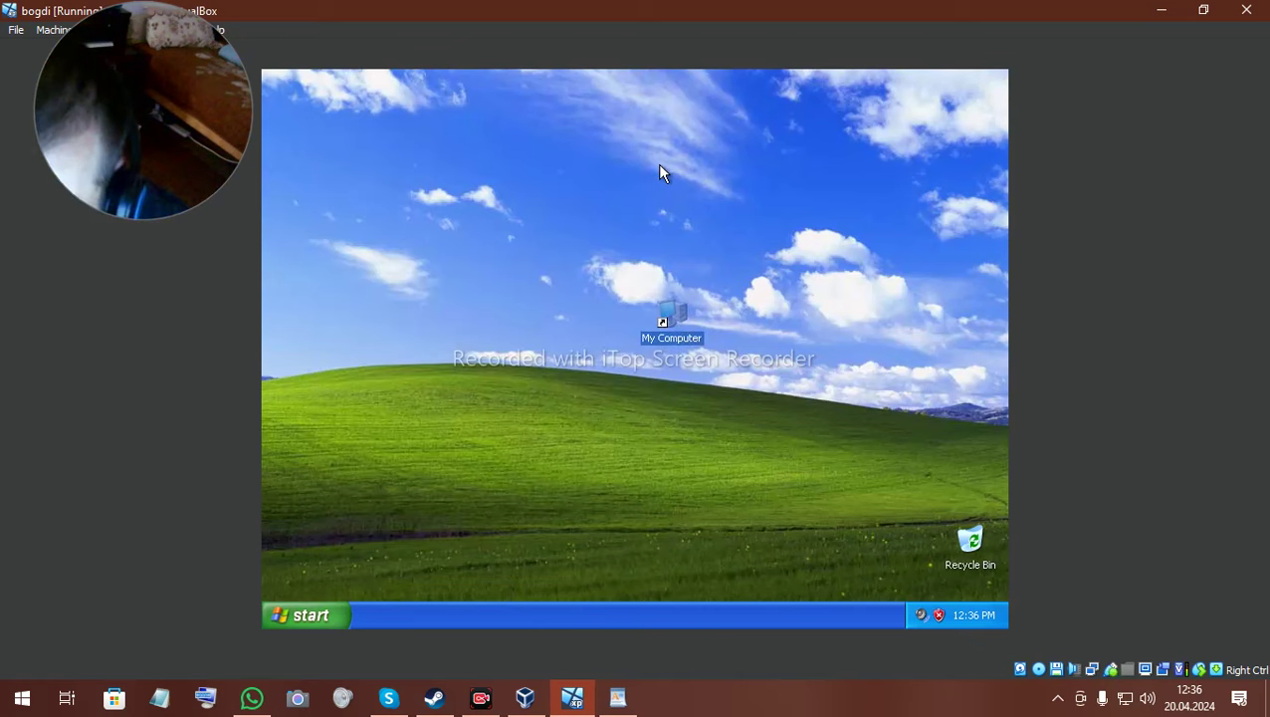
{"action": "left_click", "coordinate": [306, 615]}
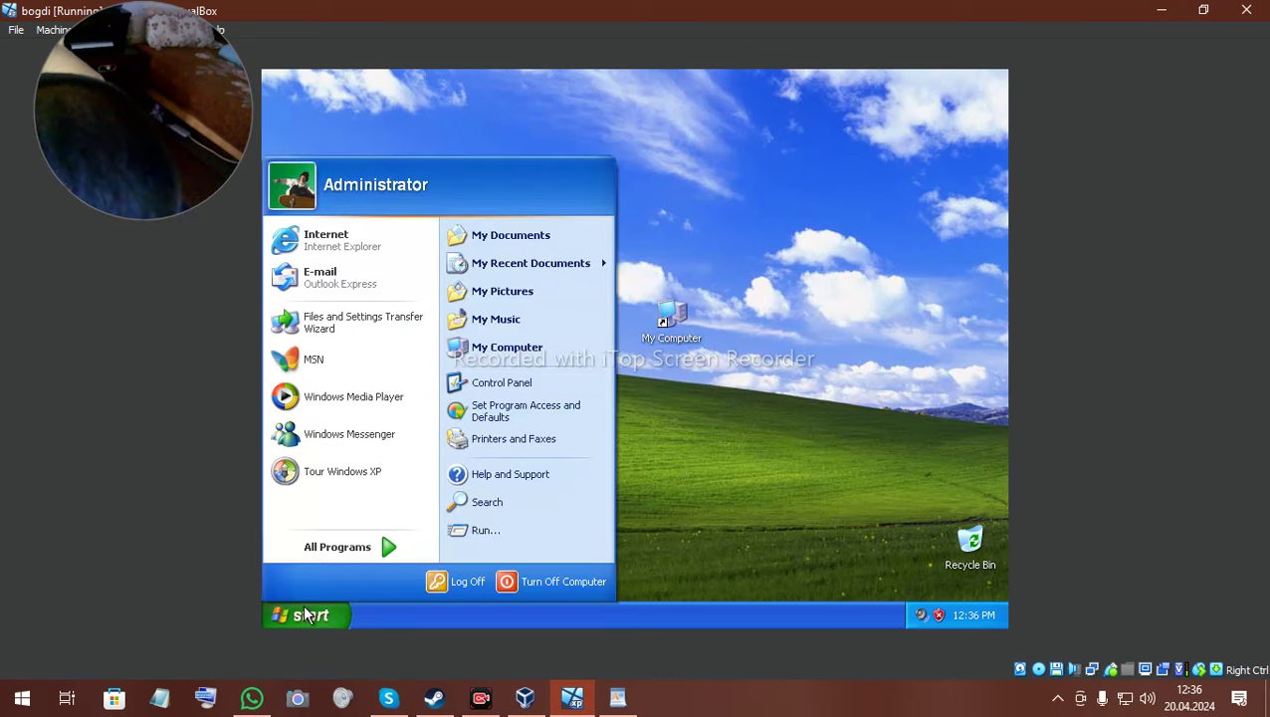
{"action": "left_click", "coordinate": [328, 397]}
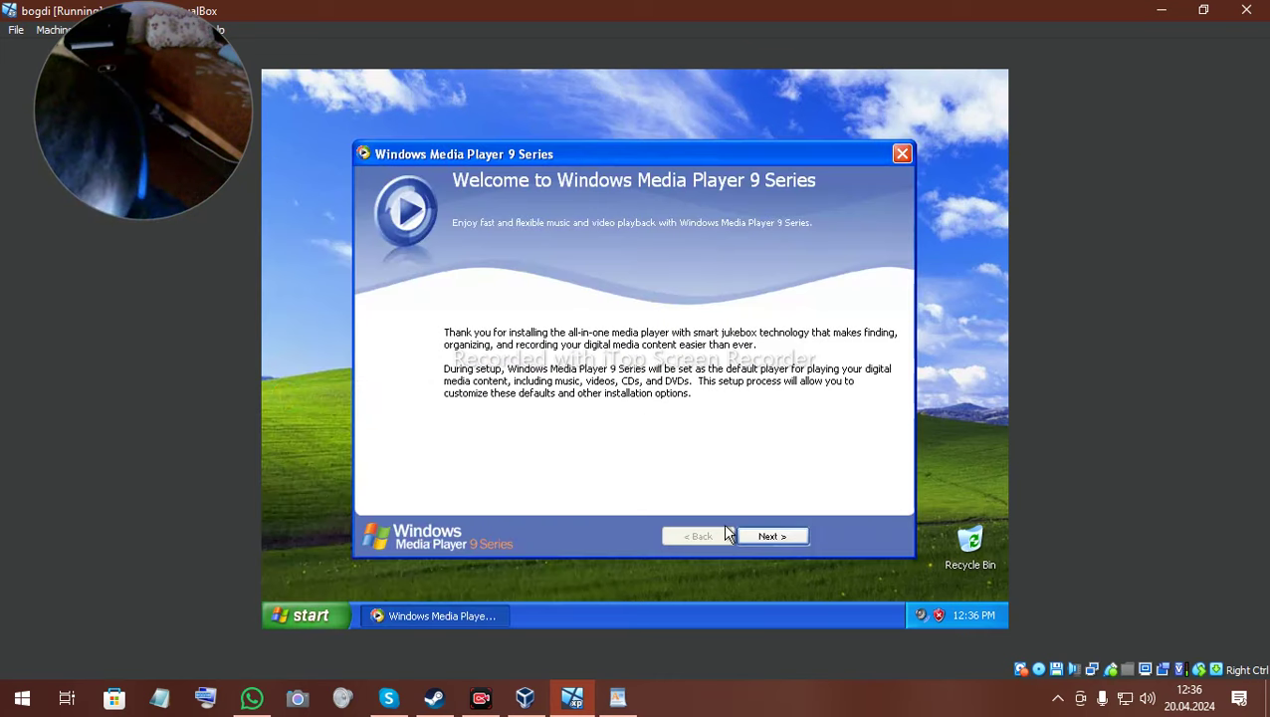
{"action": "left_click", "coordinate": [772, 536]}
{"action": "left_click", "coordinate": [774, 536]}
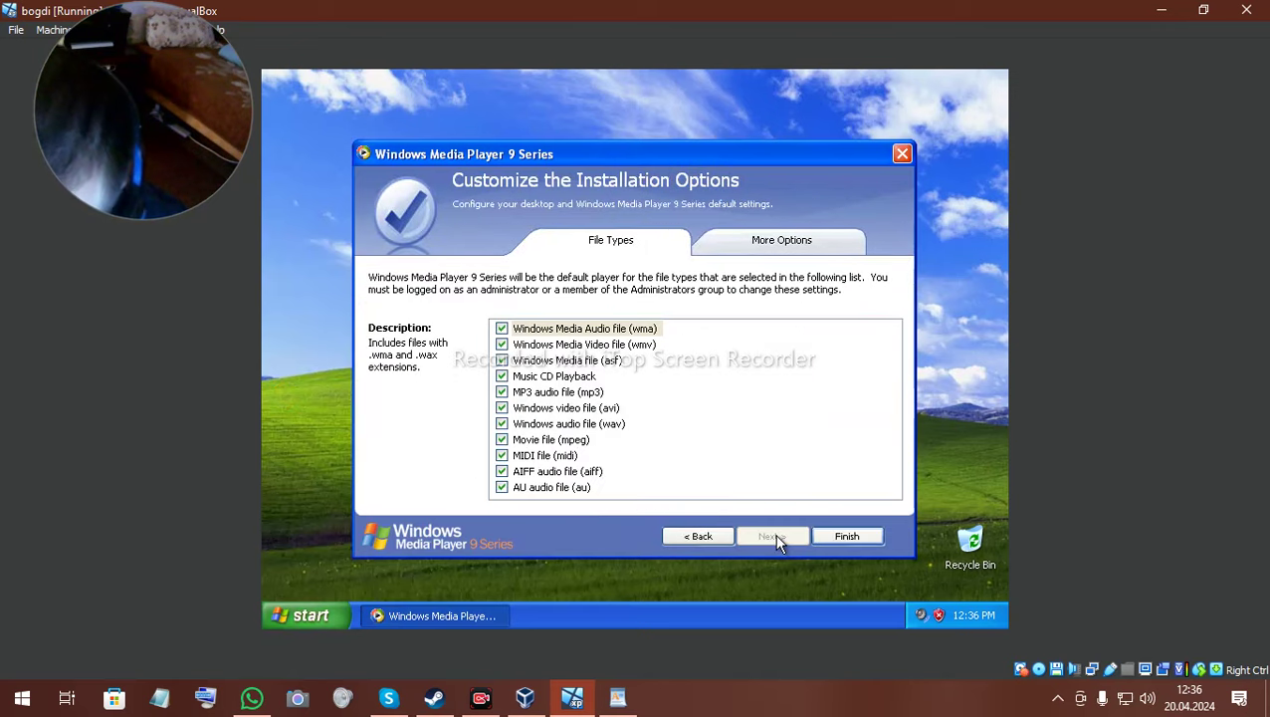
{"action": "left_click", "coordinate": [846, 535]}
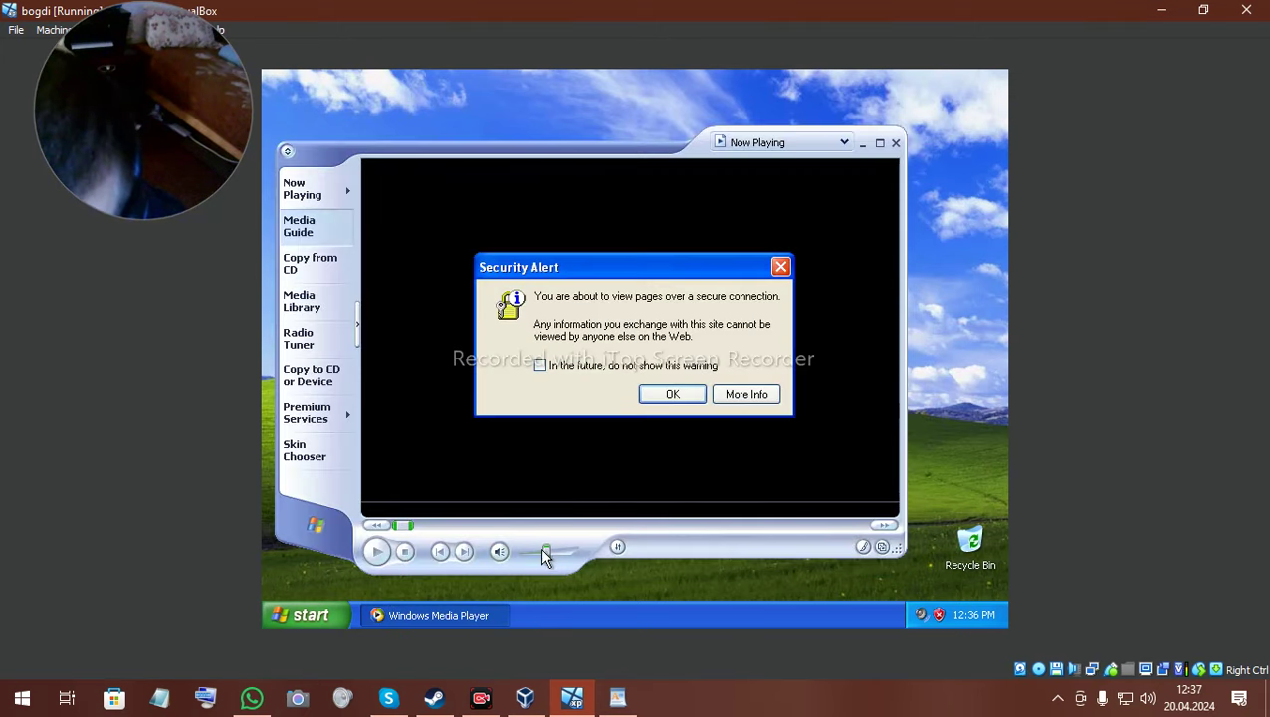
{"action": "left_click", "coordinate": [665, 392]}
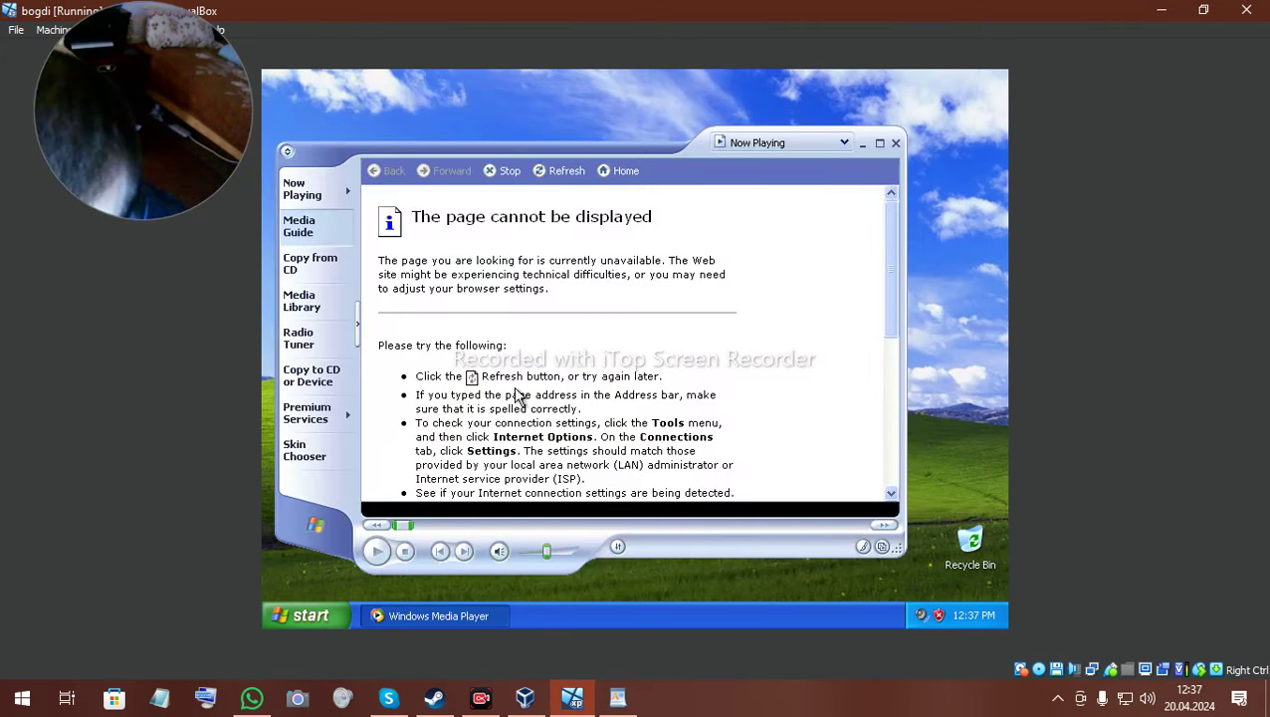
Close Windows Media Player and dismiss the desktop's New item menu without creating anything
{"action": "left_click", "coordinate": [892, 146]}
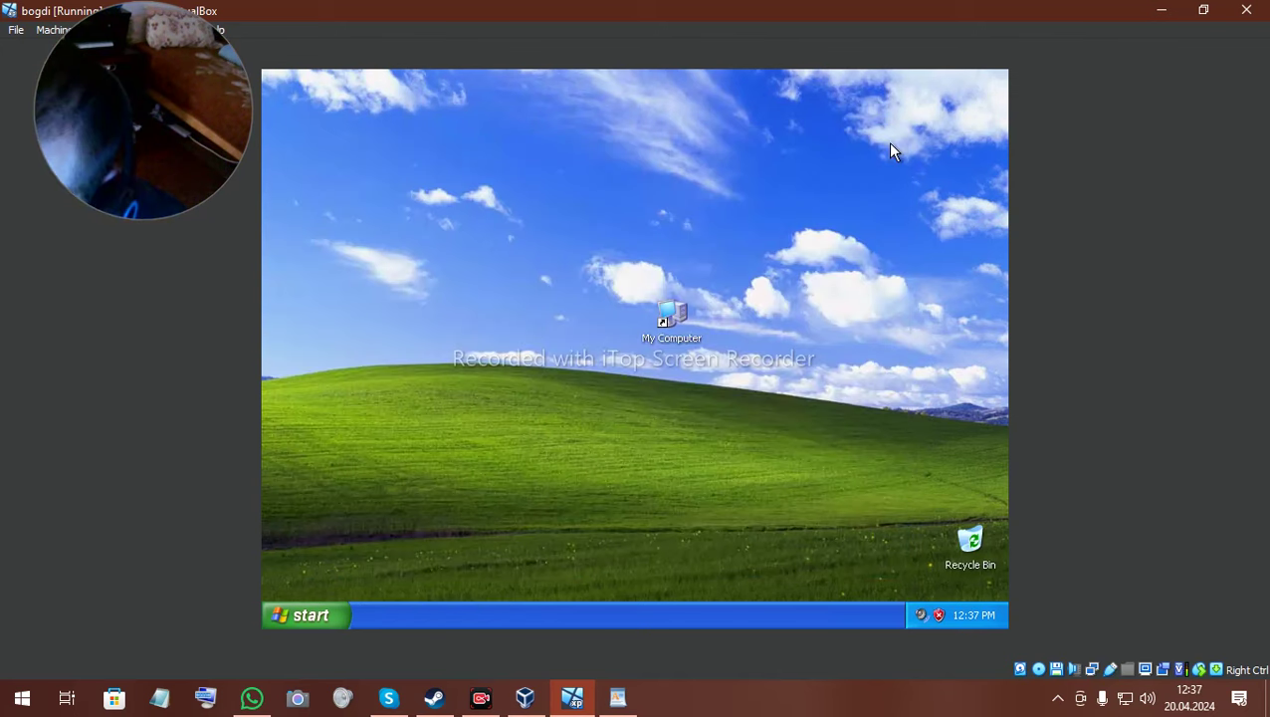
{"action": "right_click", "coordinate": [487, 519]}
{"action": "mouse_move", "coordinate": [558, 484]}
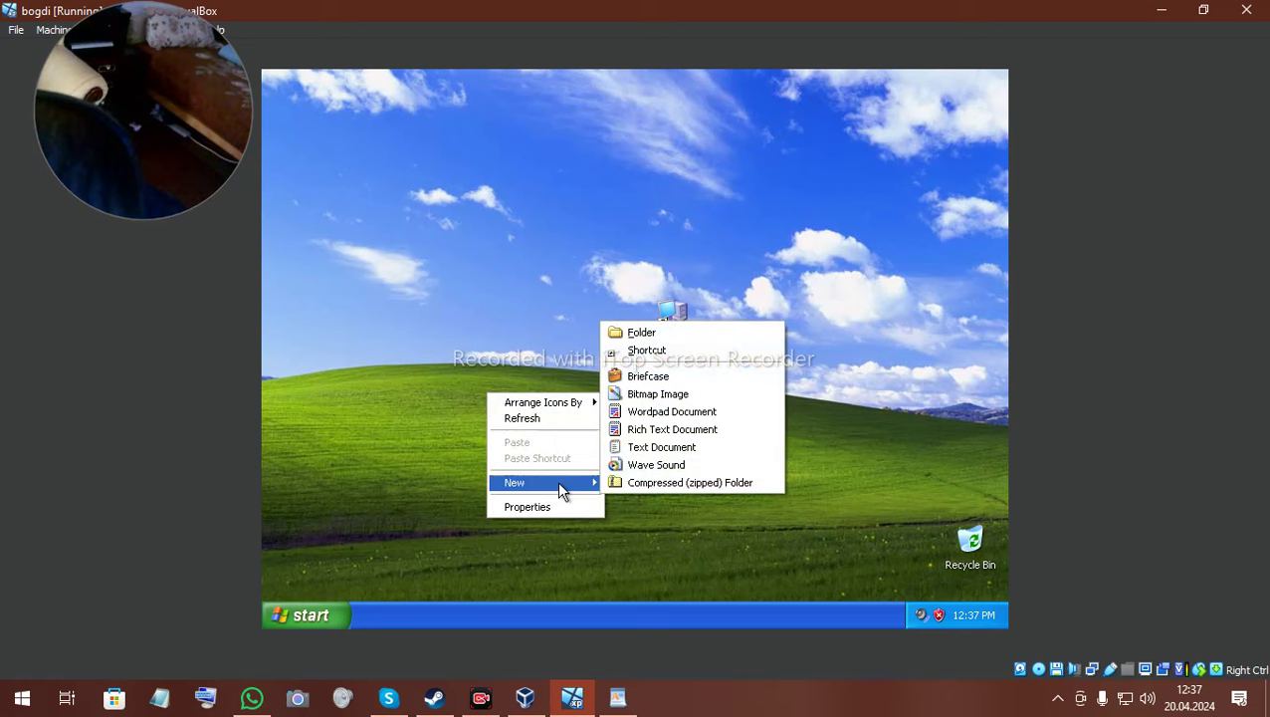
{"action": "left_click", "coordinate": [331, 436]}
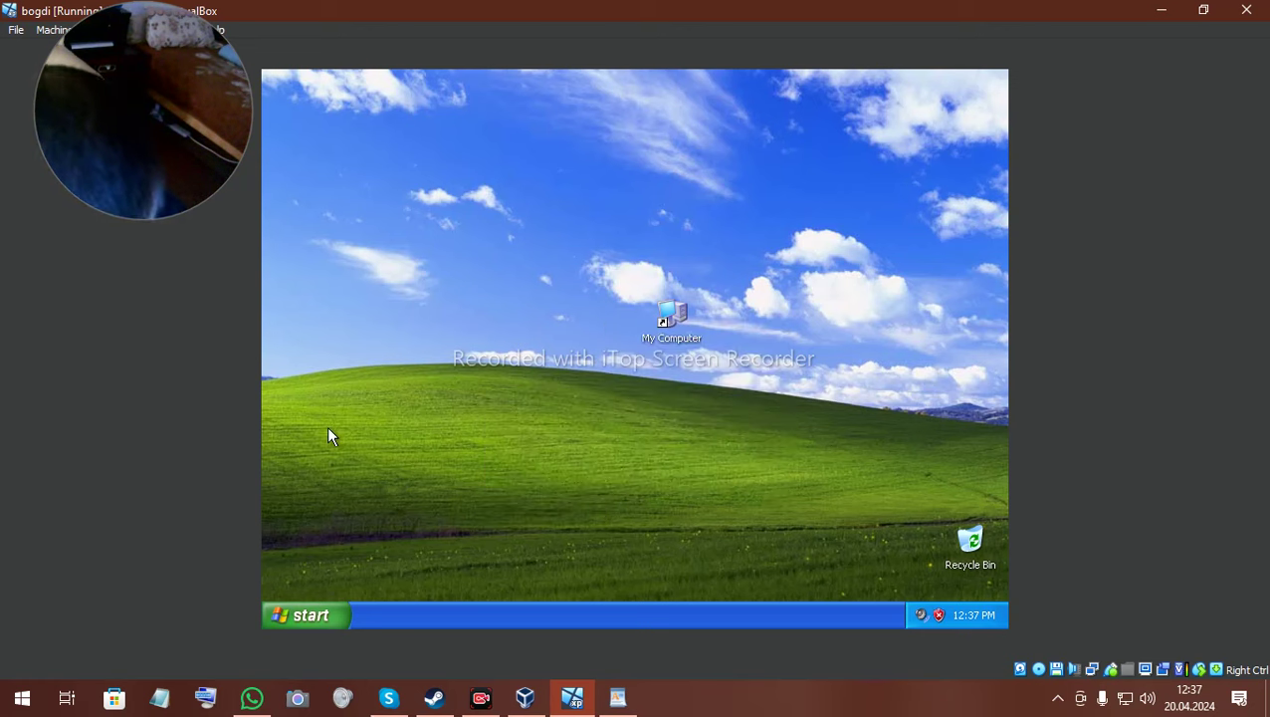
{"action": "left_click", "coordinate": [303, 615]}
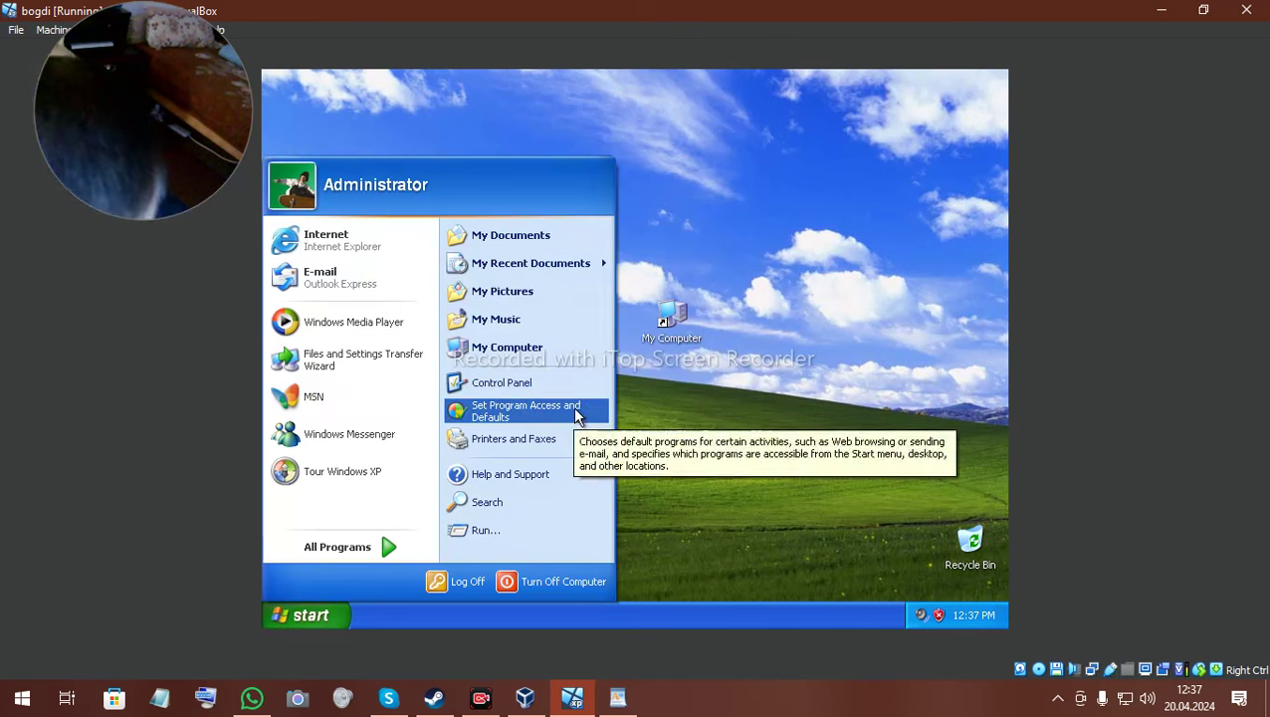
Launch FreeCell from All Programs > Games, then close it
{"action": "left_click", "coordinate": [383, 549]}
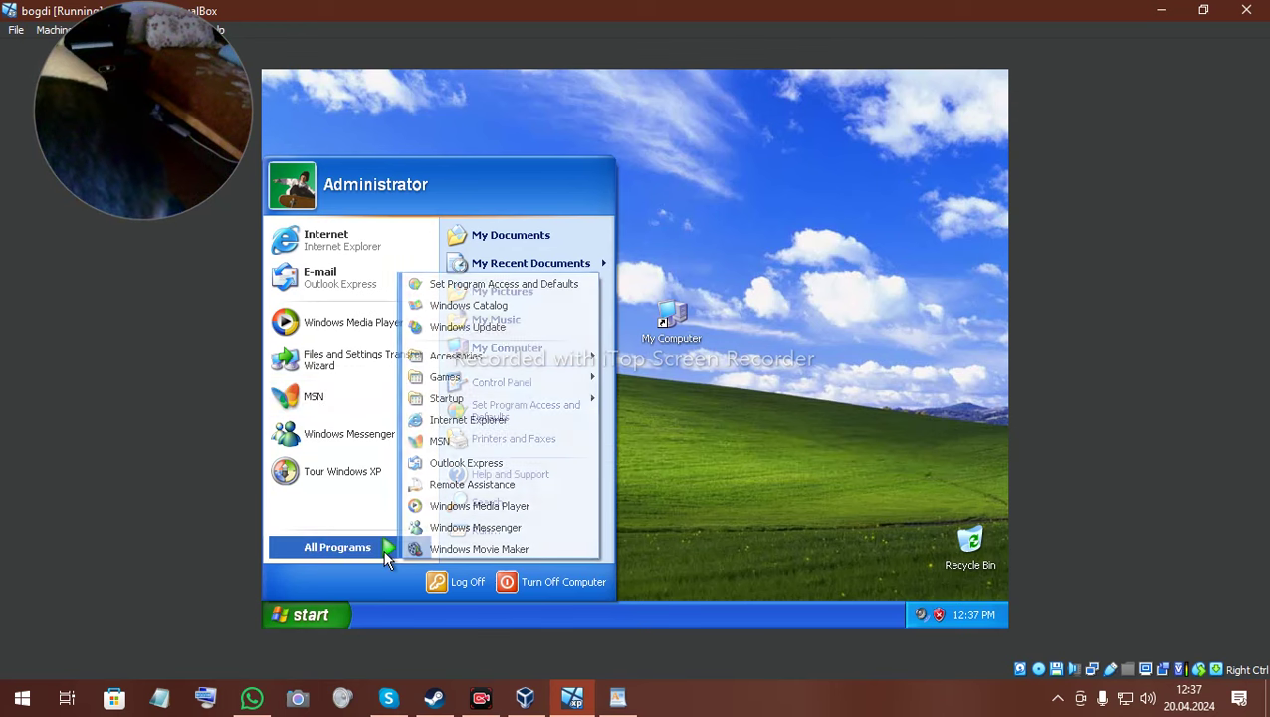
{"action": "left_click", "coordinate": [383, 549]}
{"action": "left_click", "coordinate": [383, 549]}
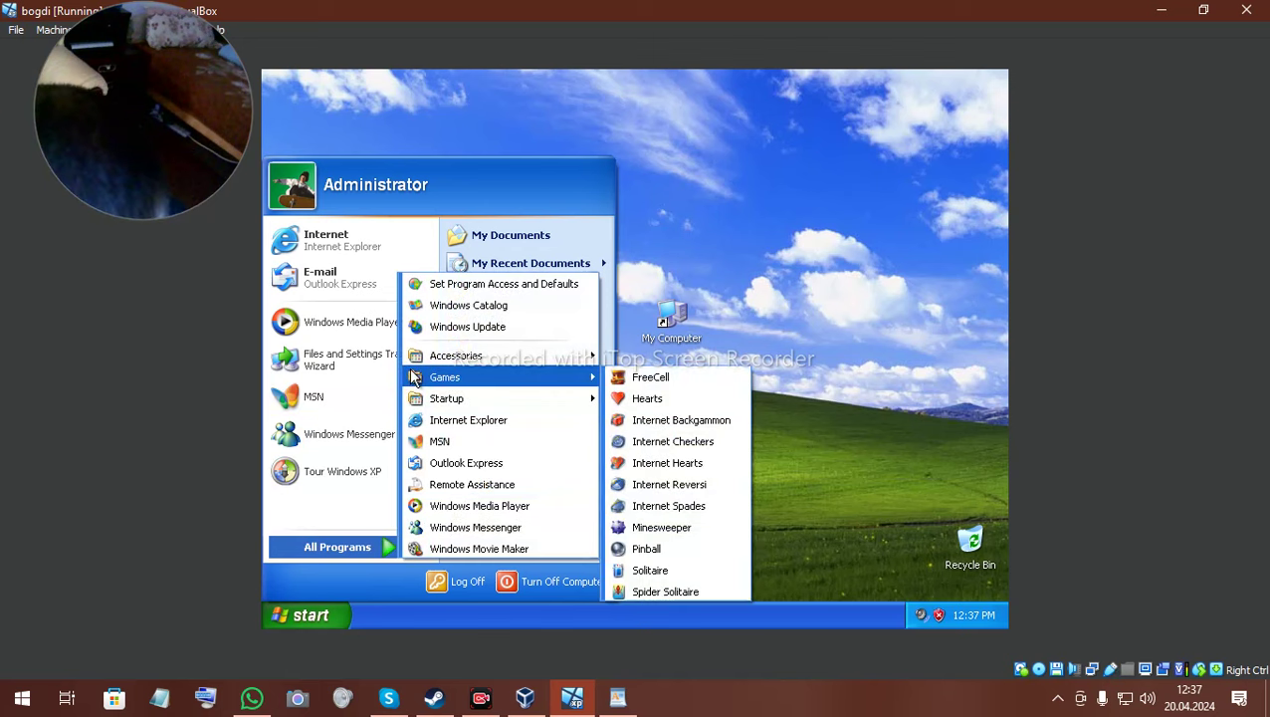
{"action": "mouse_move", "coordinate": [577, 384]}
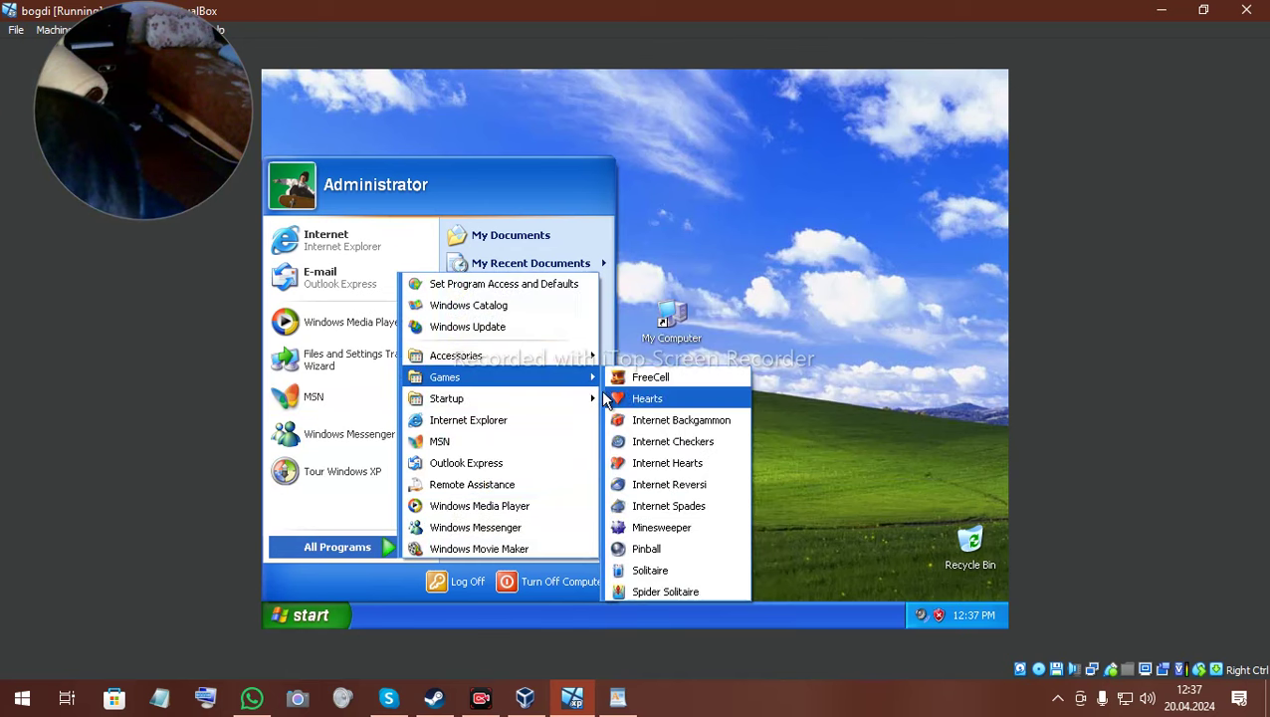
{"action": "left_click", "coordinate": [637, 381]}
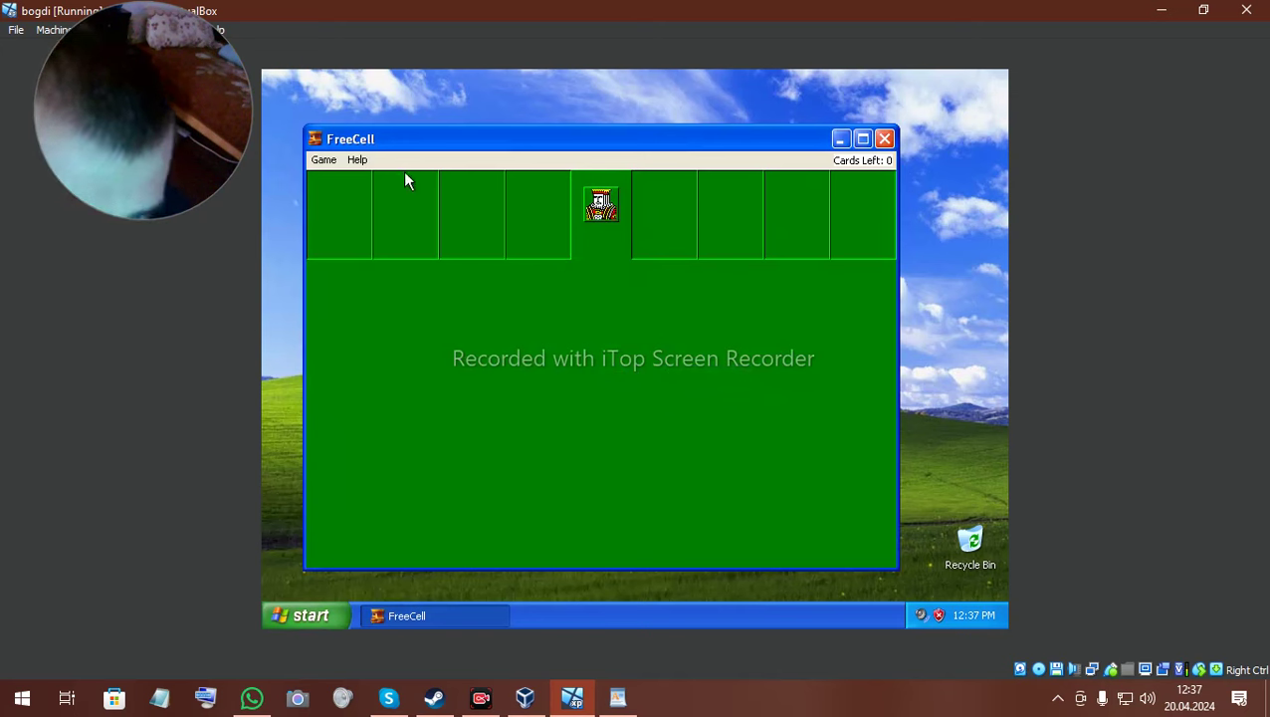
{"action": "left_click", "coordinate": [885, 139]}
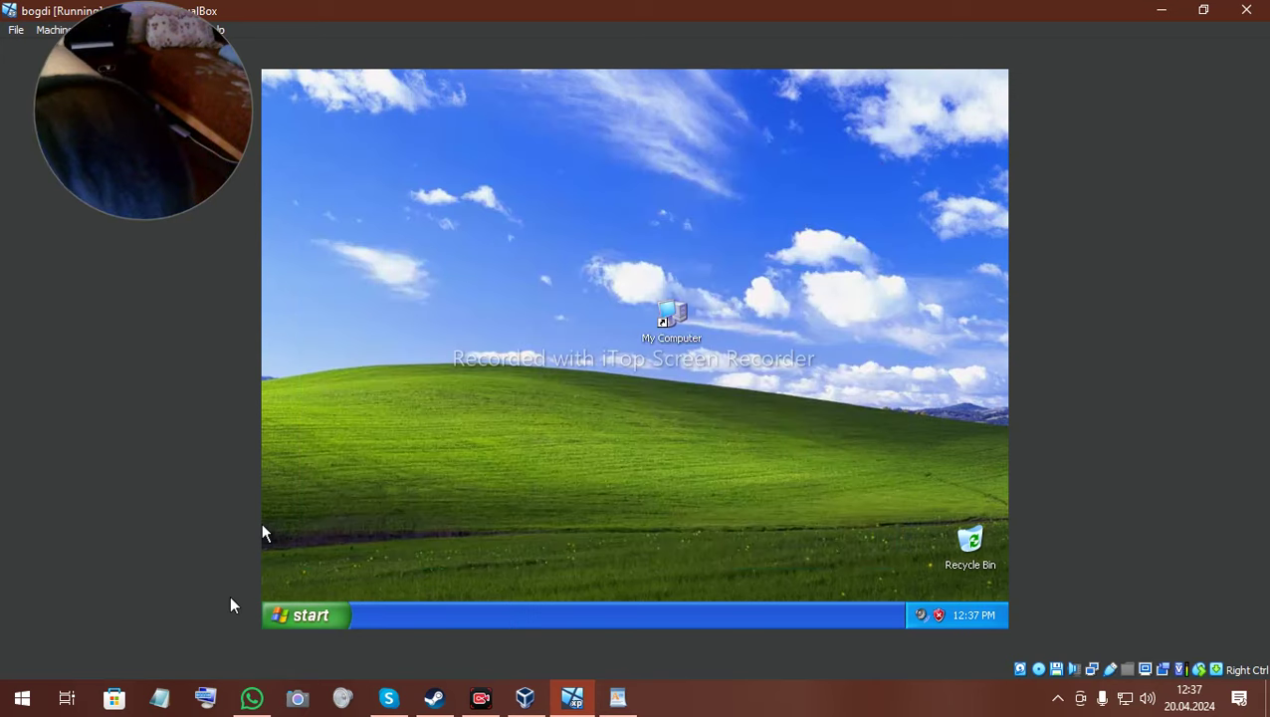
Launch Hearts from Games and quit it at the name prompt
{"action": "left_click", "coordinate": [278, 602]}
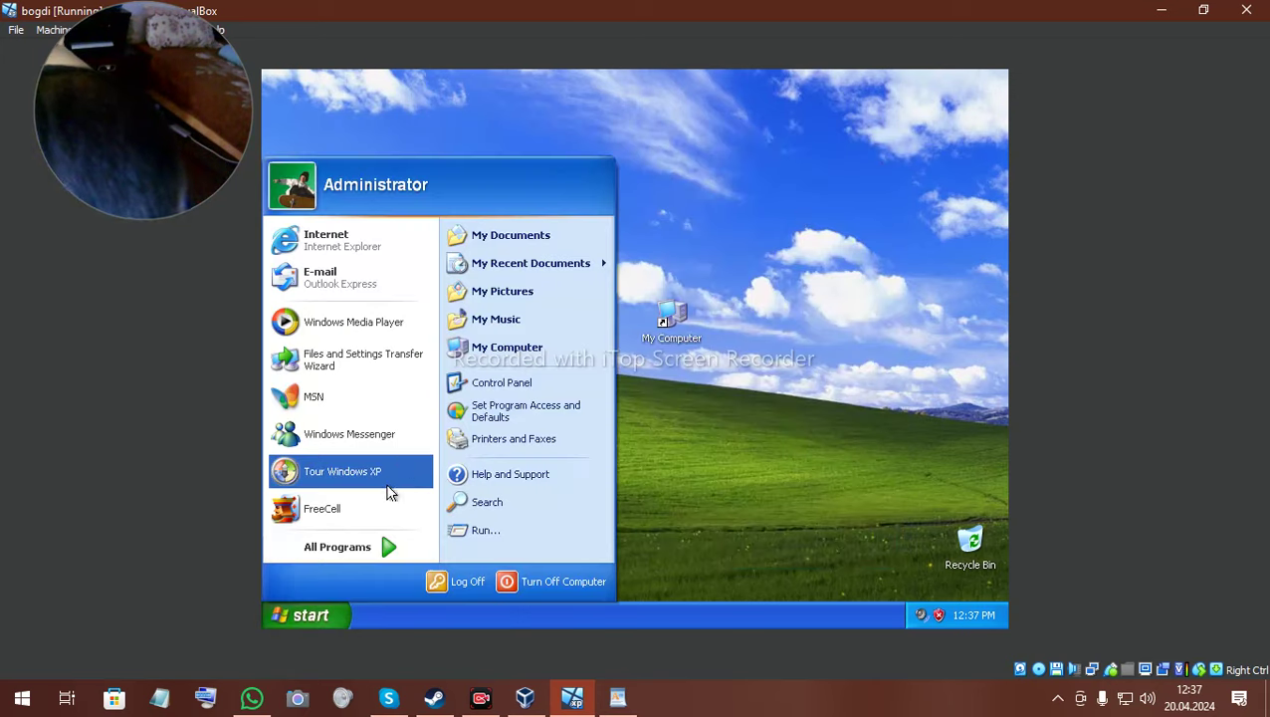
{"action": "left_click", "coordinate": [372, 546]}
{"action": "mouse_move", "coordinate": [513, 388]}
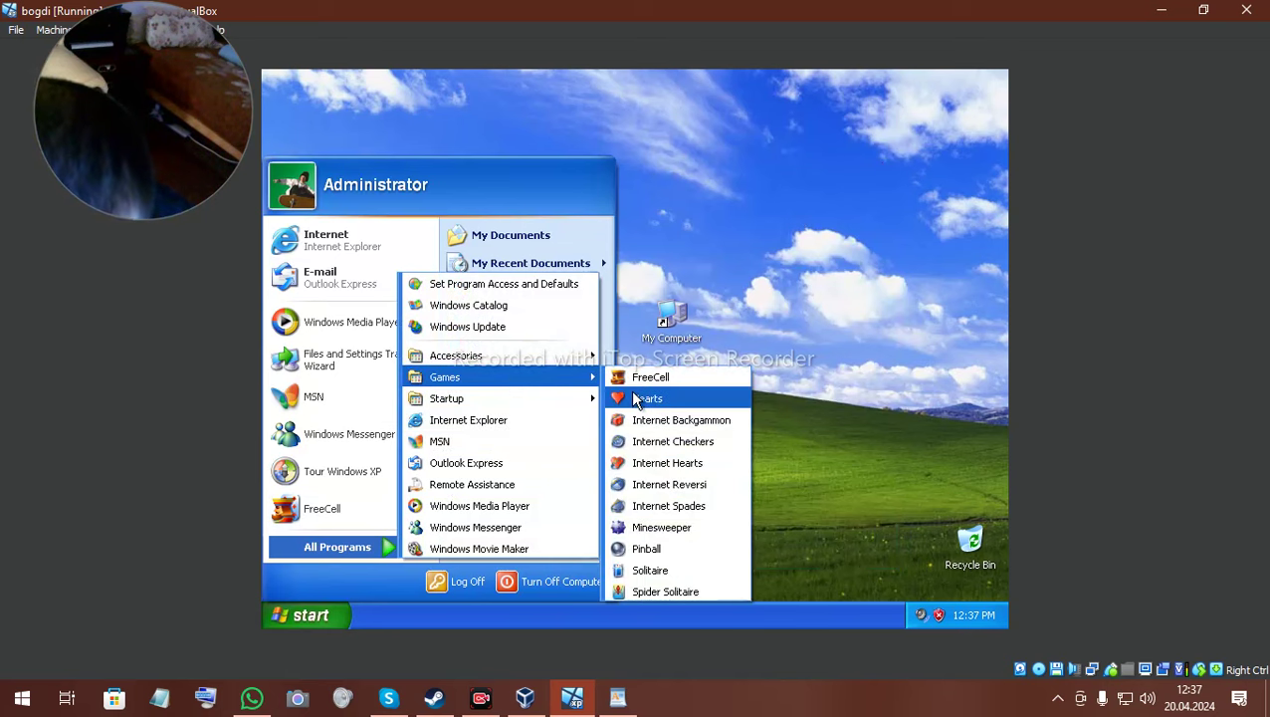
{"action": "left_click", "coordinate": [637, 399]}
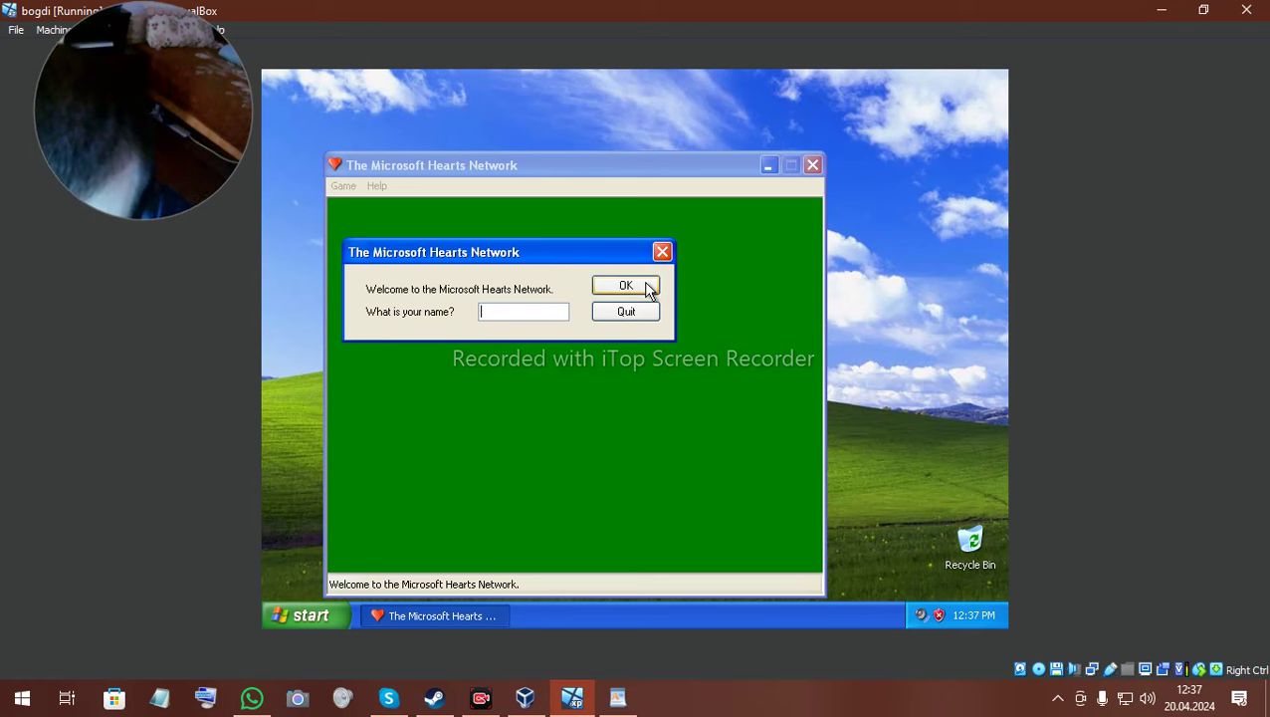
{"action": "left_click", "coordinate": [662, 253]}
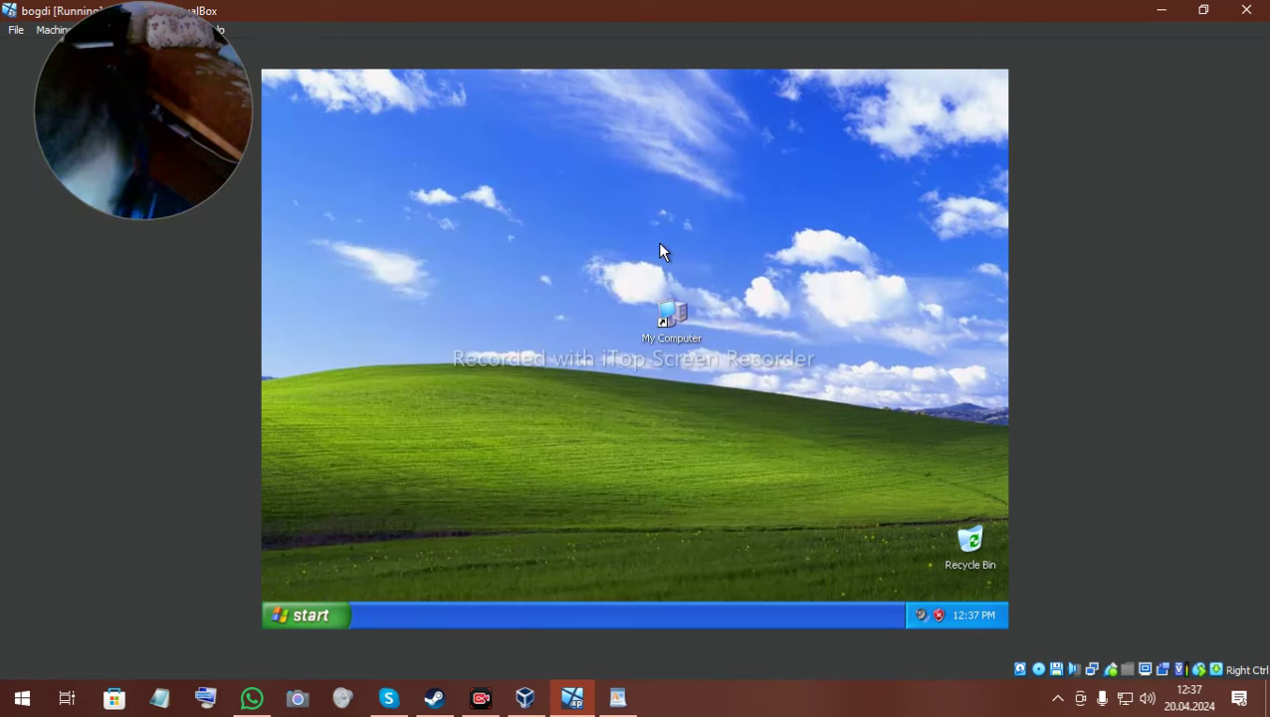
{"action": "left_click", "coordinate": [316, 617]}
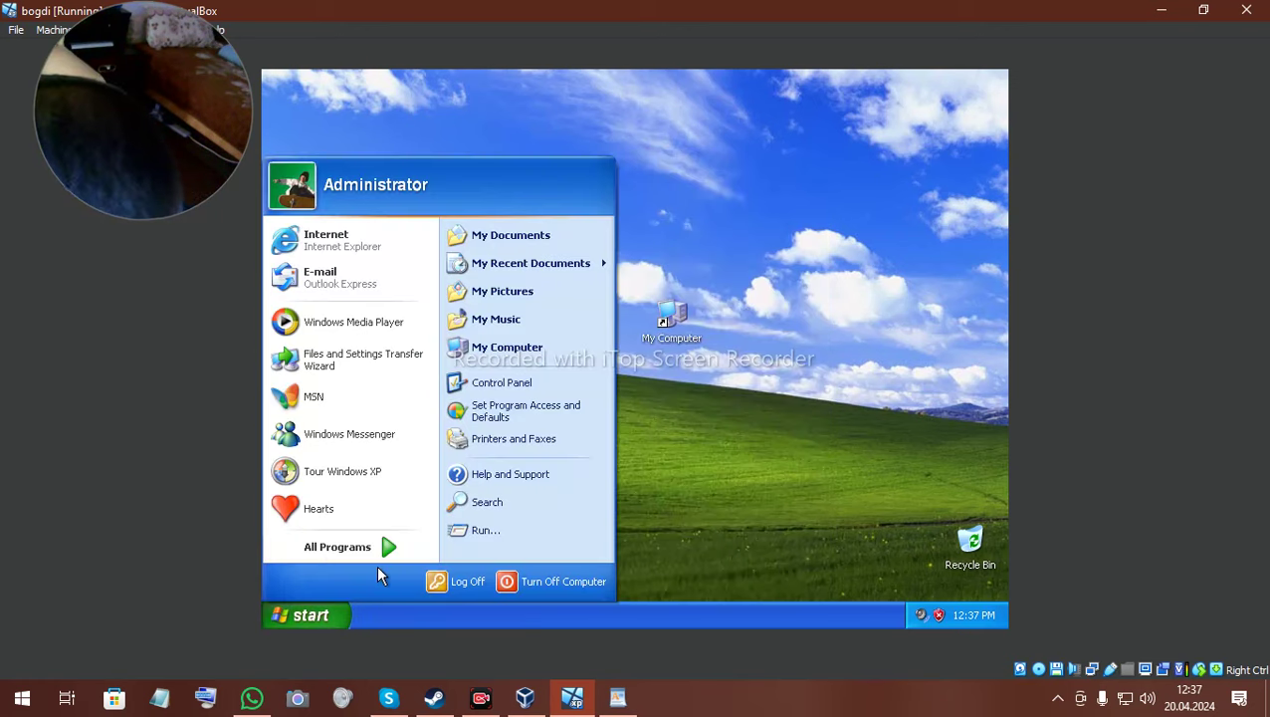
Launch Internet Checkers from Games and quit its launch screen
{"action": "left_click", "coordinate": [363, 547]}
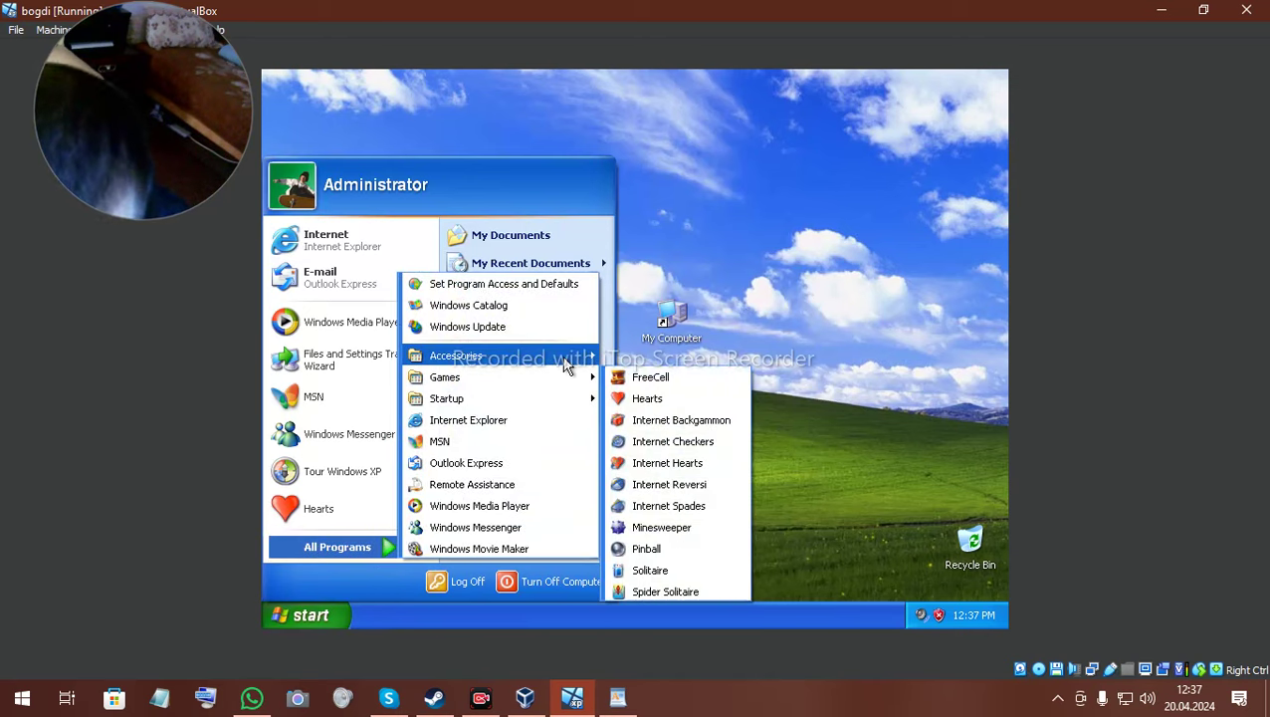
{"action": "mouse_move", "coordinate": [571, 374]}
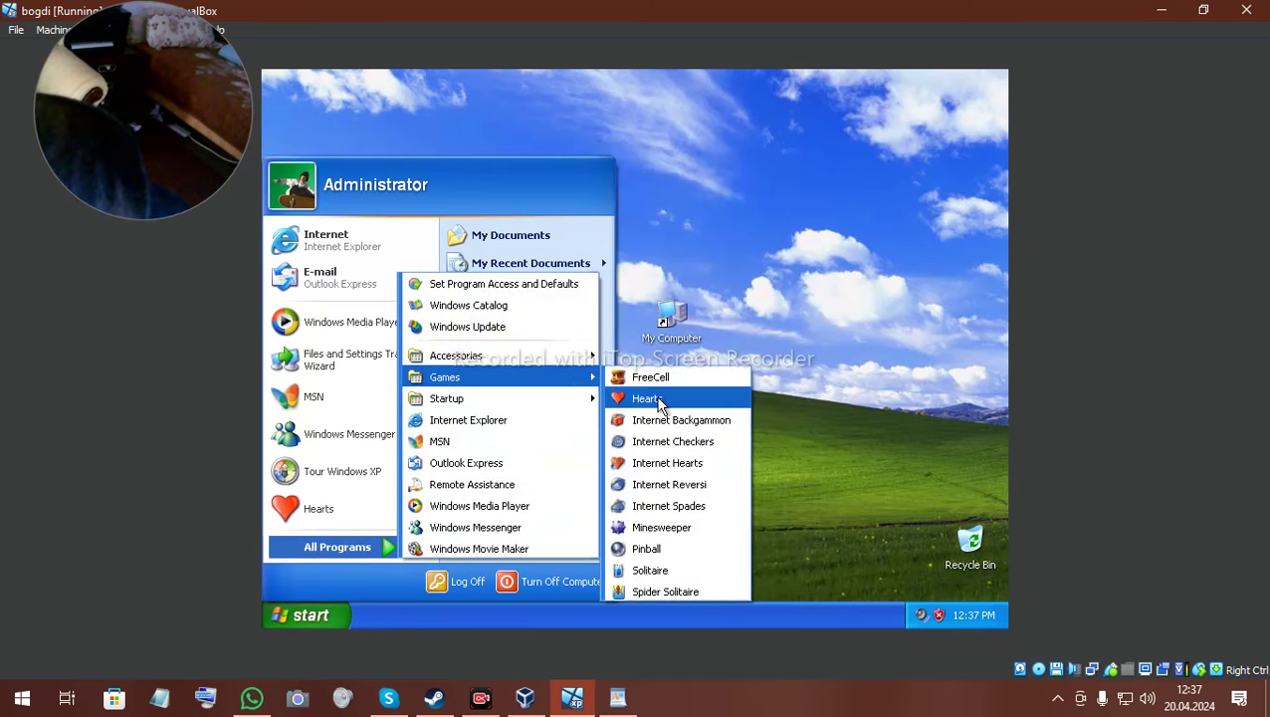
{"action": "left_click", "coordinate": [667, 443]}
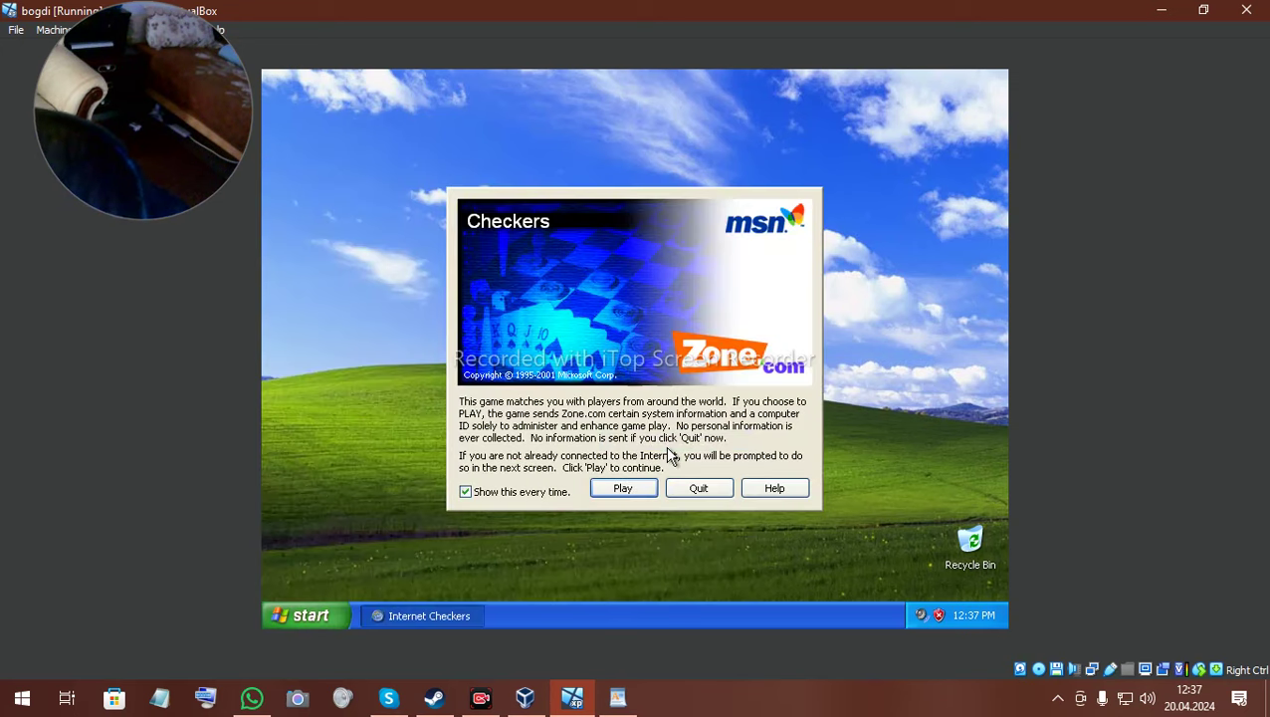
{"action": "left_click", "coordinate": [697, 488]}
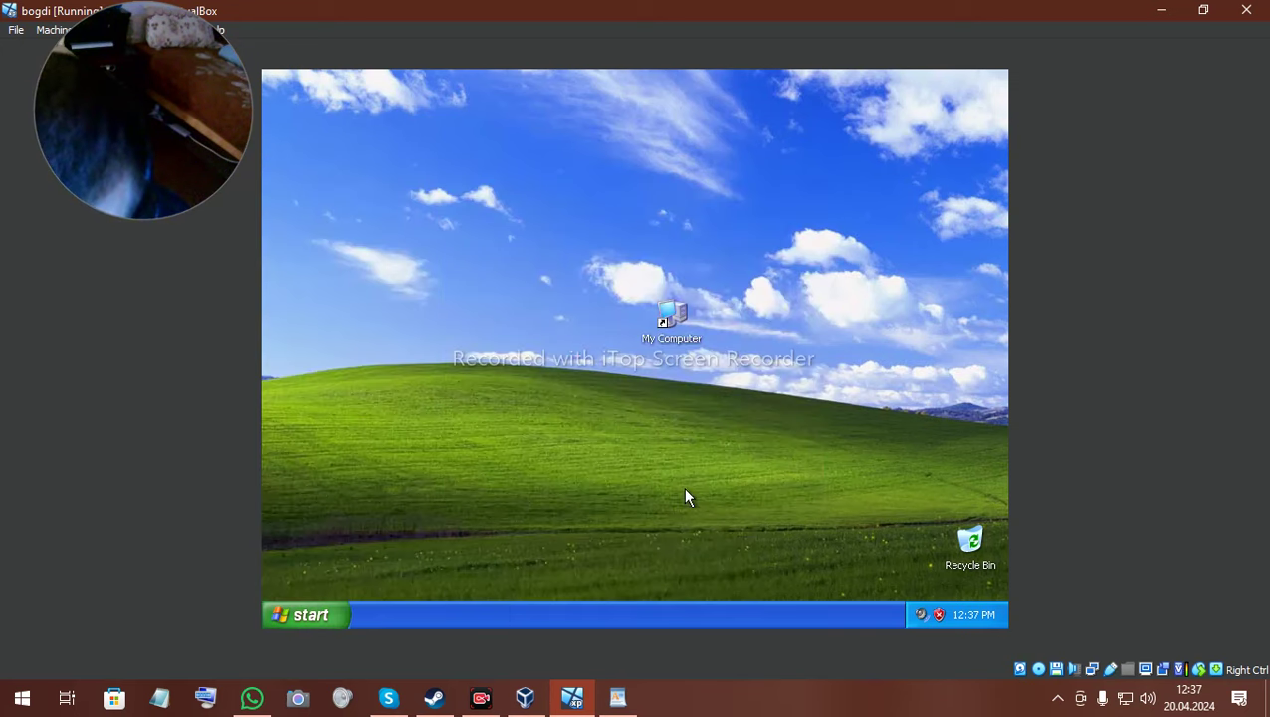
Relaunch Internet Checkers, click Play, read and close the Help guide, then quit
{"action": "left_click", "coordinate": [303, 615]}
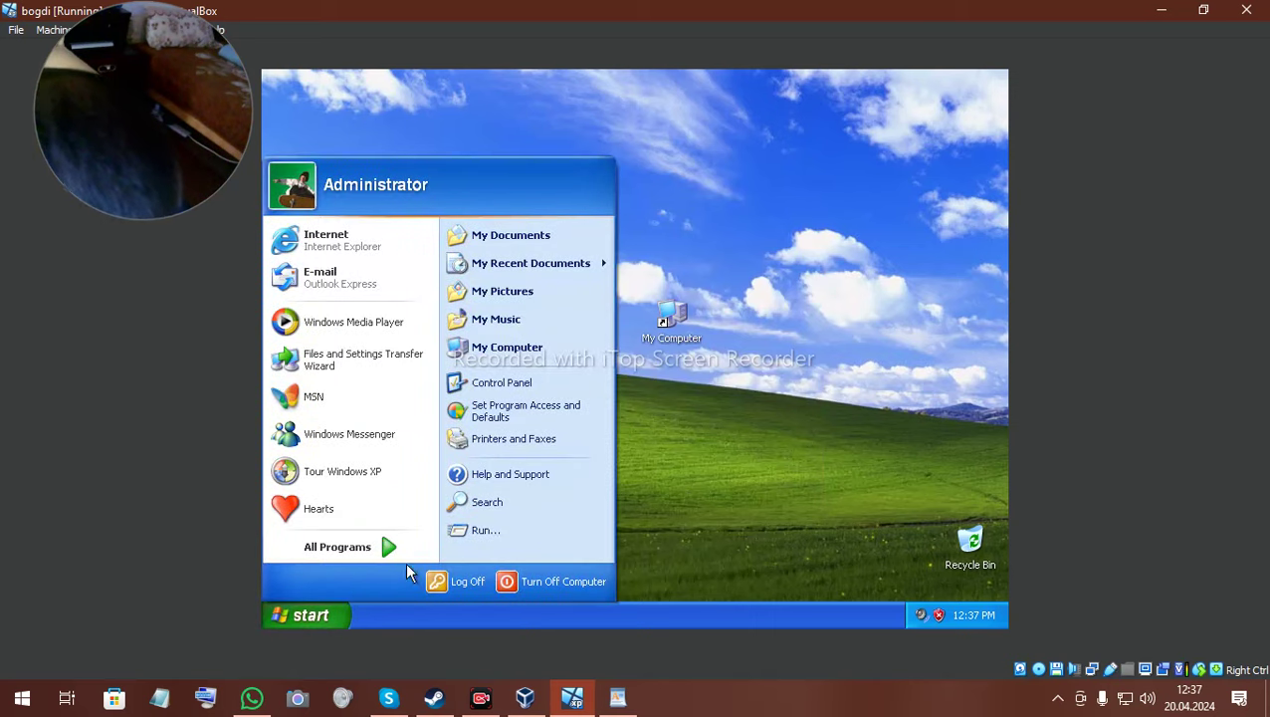
{"action": "left_click", "coordinate": [373, 556]}
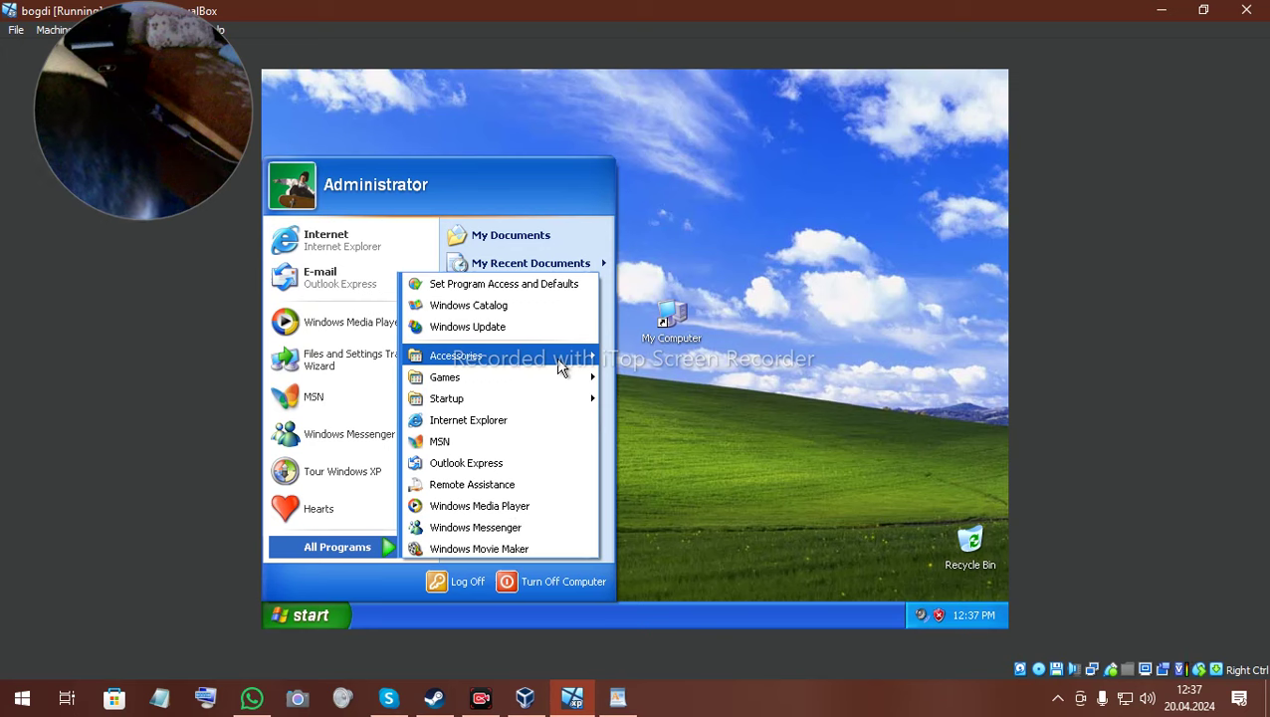
{"action": "mouse_move", "coordinate": [555, 356]}
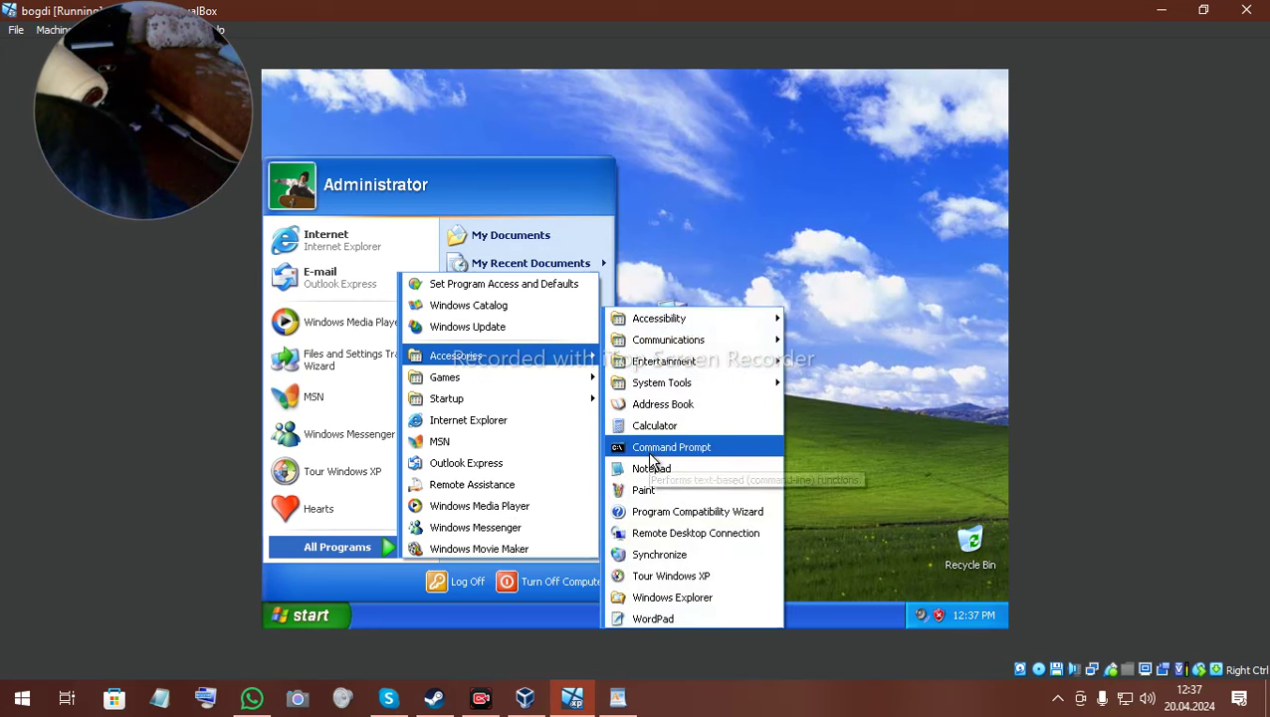
{"action": "mouse_move", "coordinate": [445, 377]}
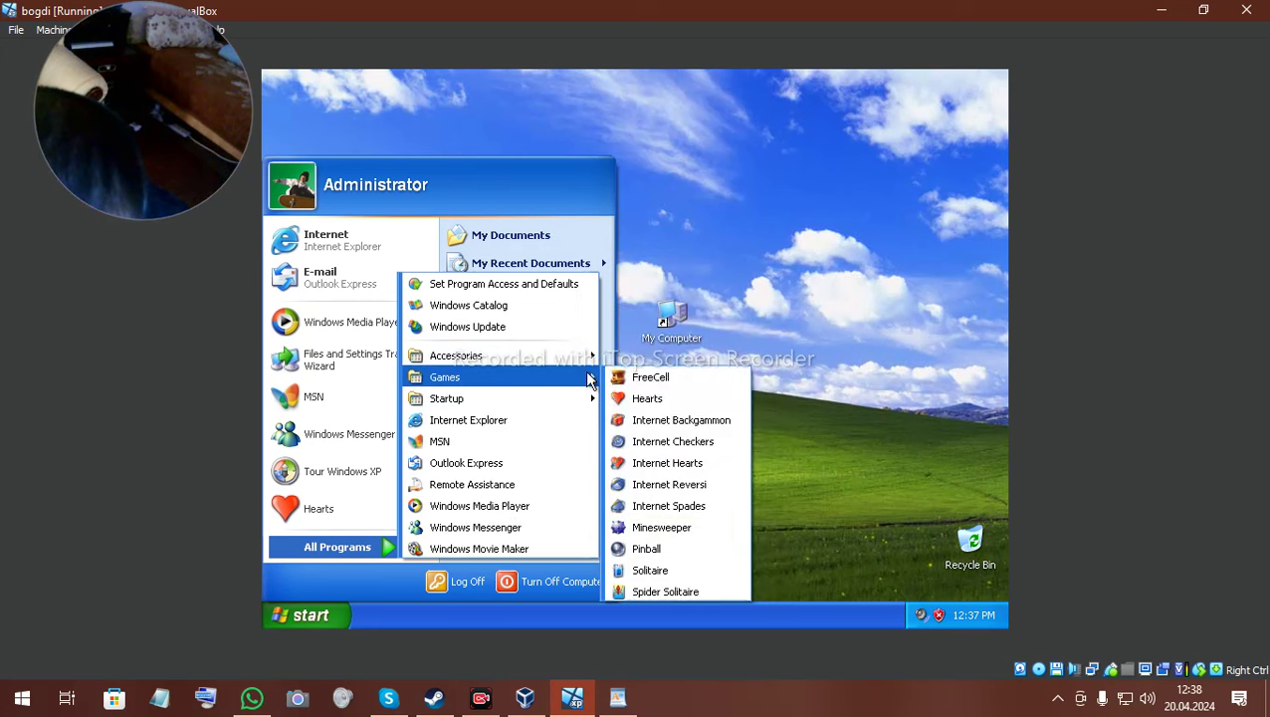
{"action": "left_click", "coordinate": [656, 443]}
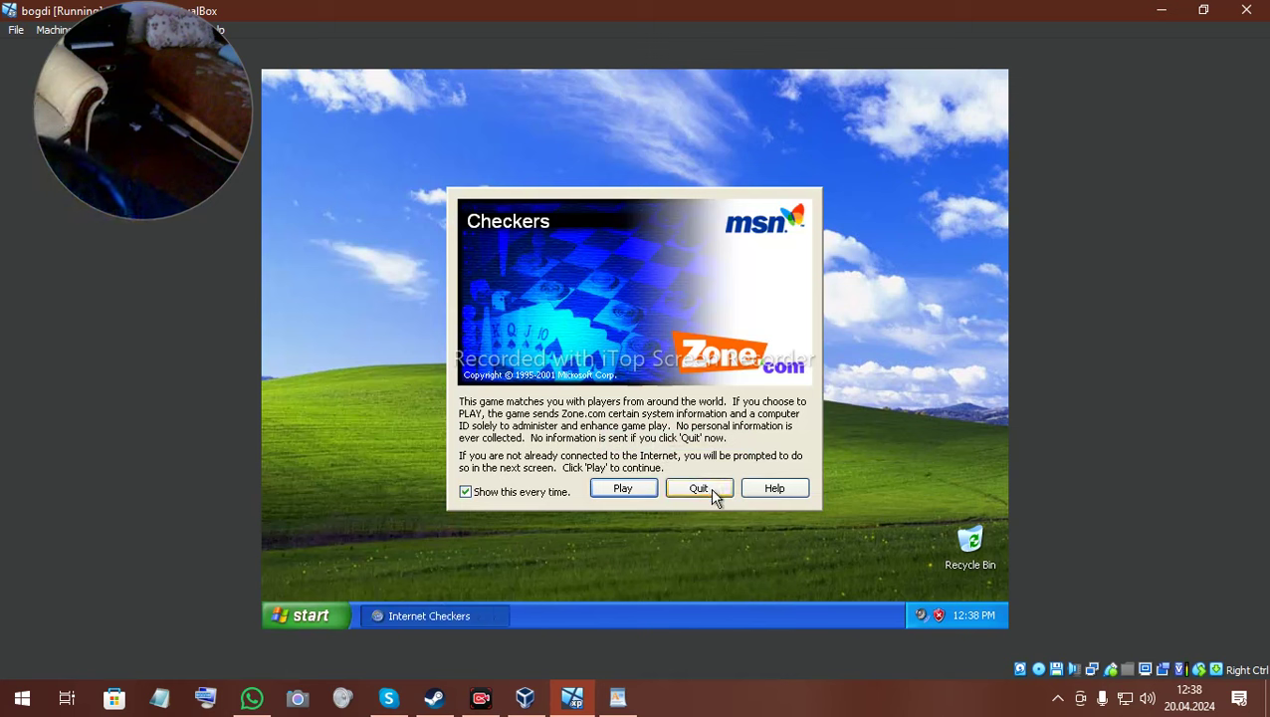
{"action": "left_click", "coordinate": [619, 484]}
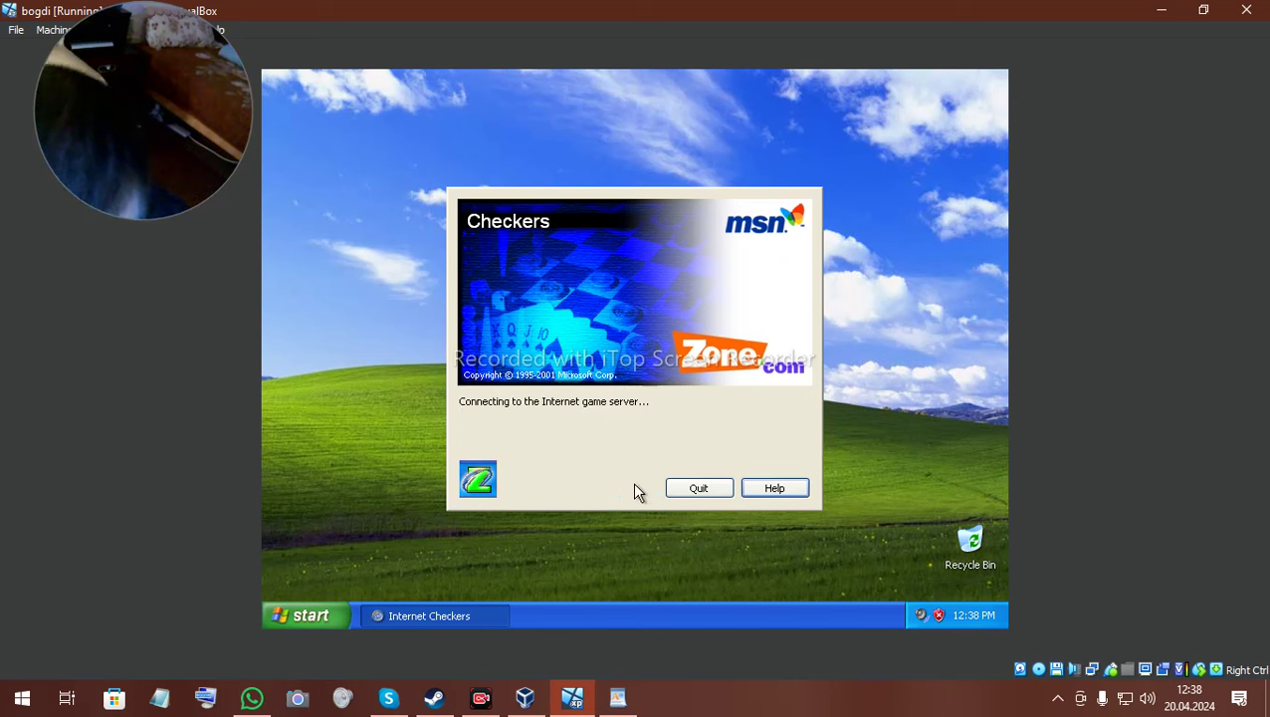
{"action": "left_click", "coordinate": [757, 493]}
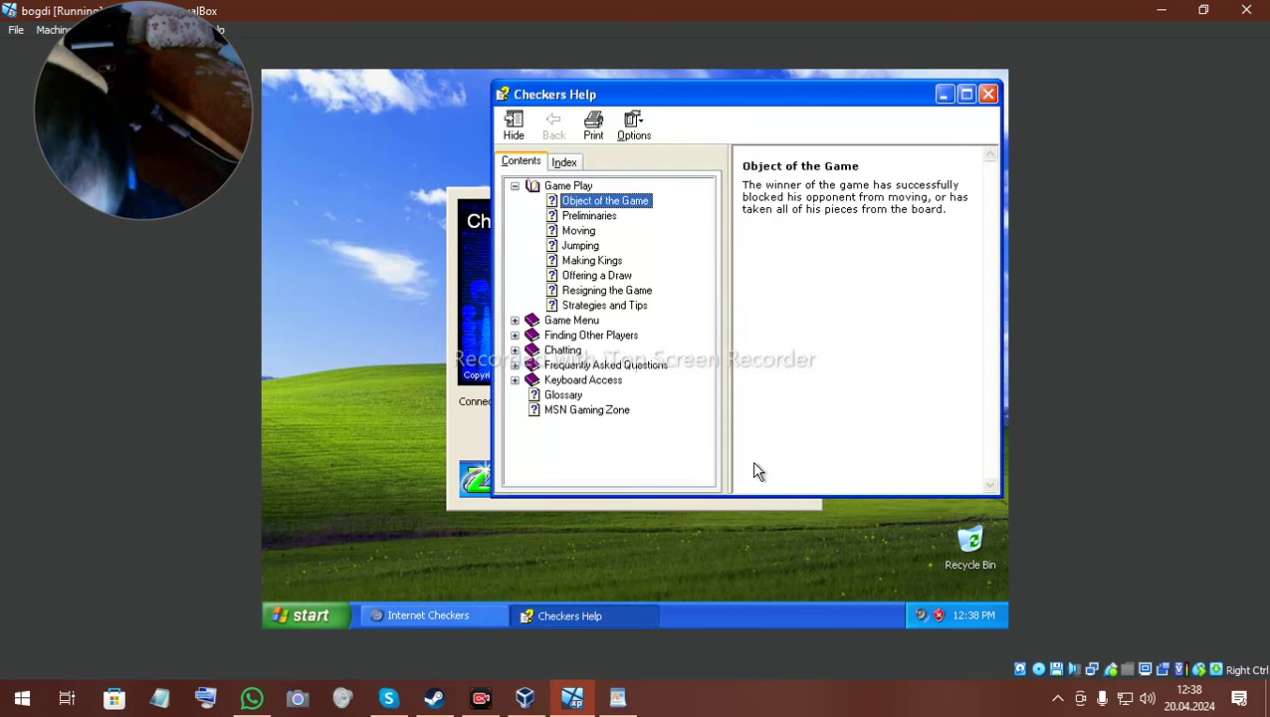
{"action": "left_click", "coordinate": [991, 96]}
{"action": "left_click", "coordinate": [708, 485]}
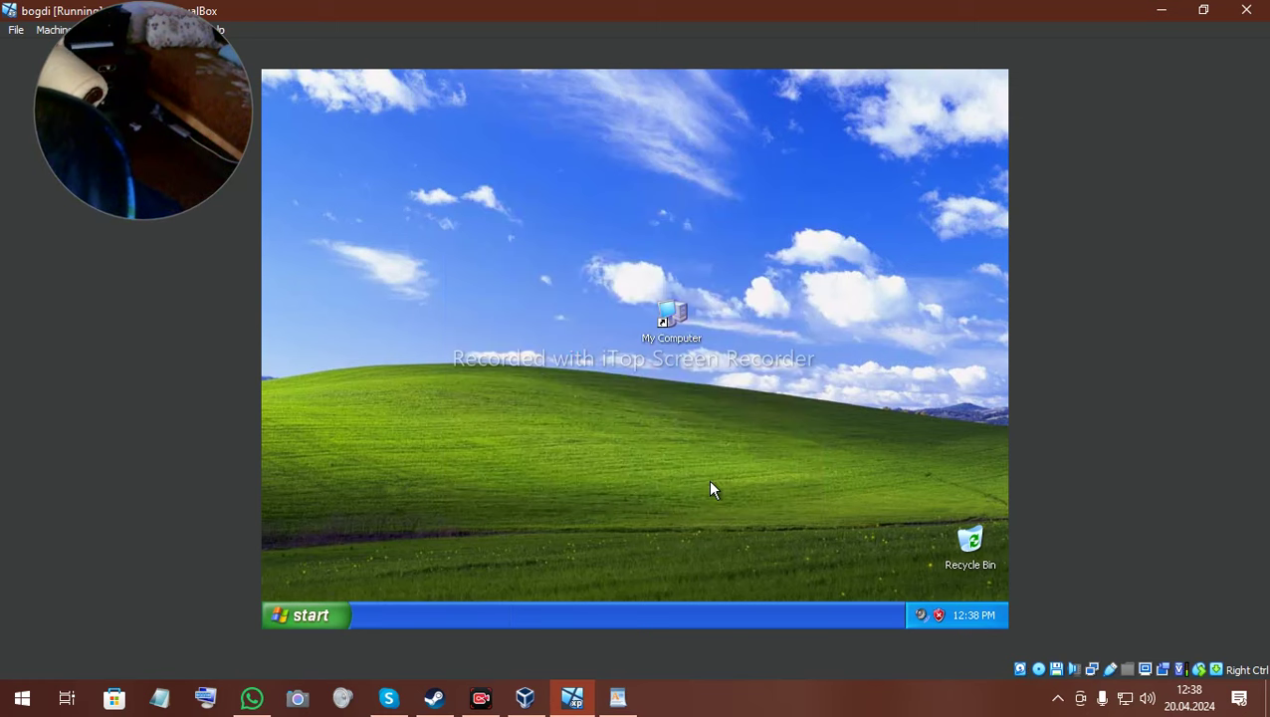
Relaunch Internet Checkers, start connecting, then abandon the connection attempt
{"action": "left_click", "coordinate": [343, 613]}
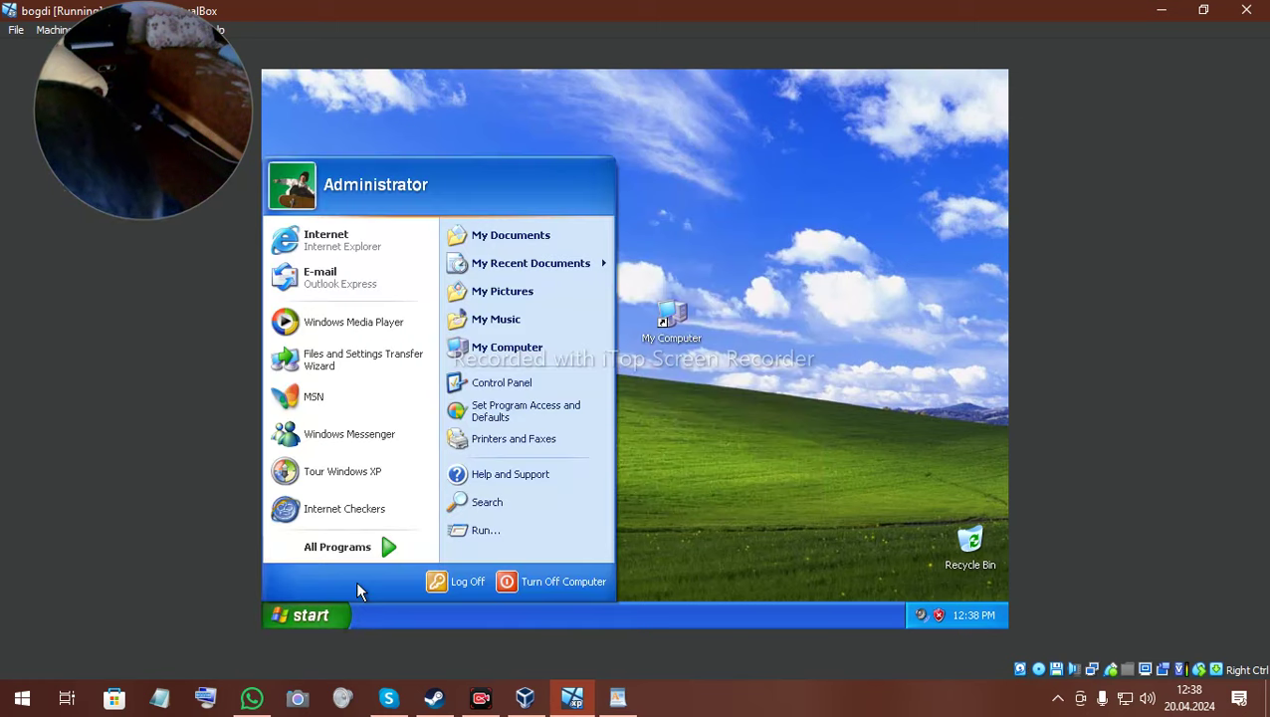
{"action": "left_click", "coordinate": [343, 507]}
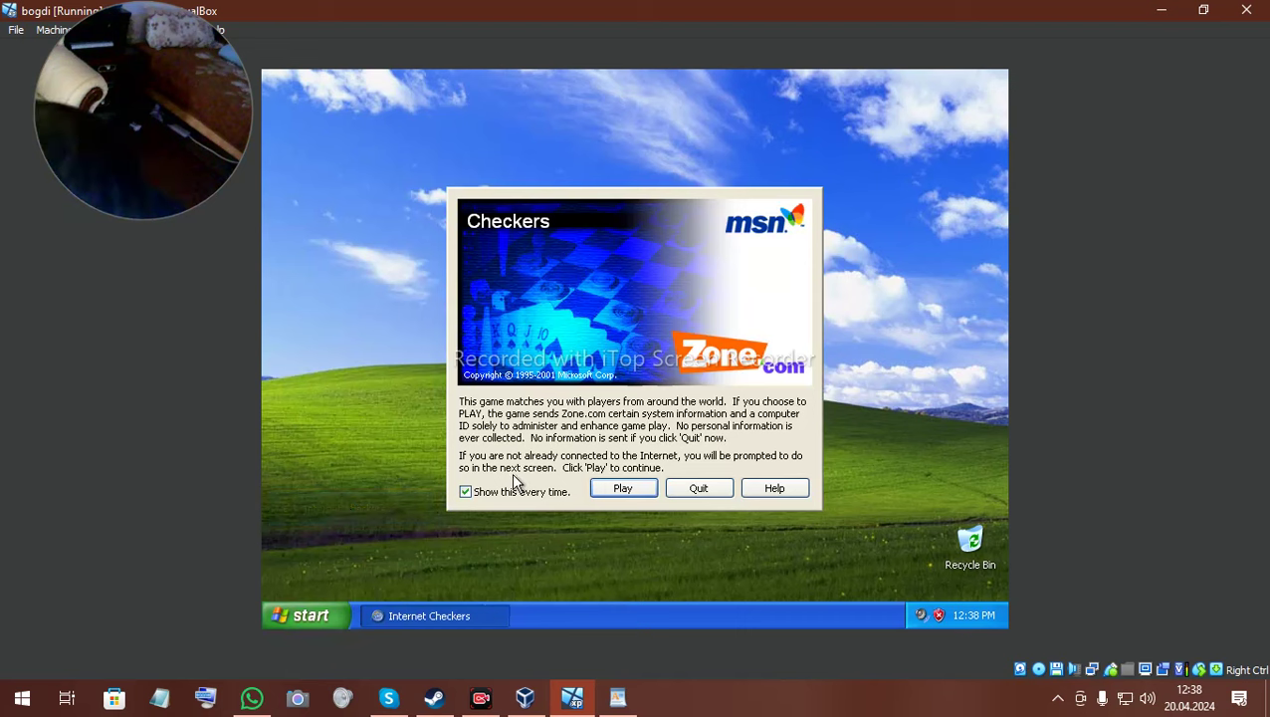
{"action": "left_click", "coordinate": [621, 488]}
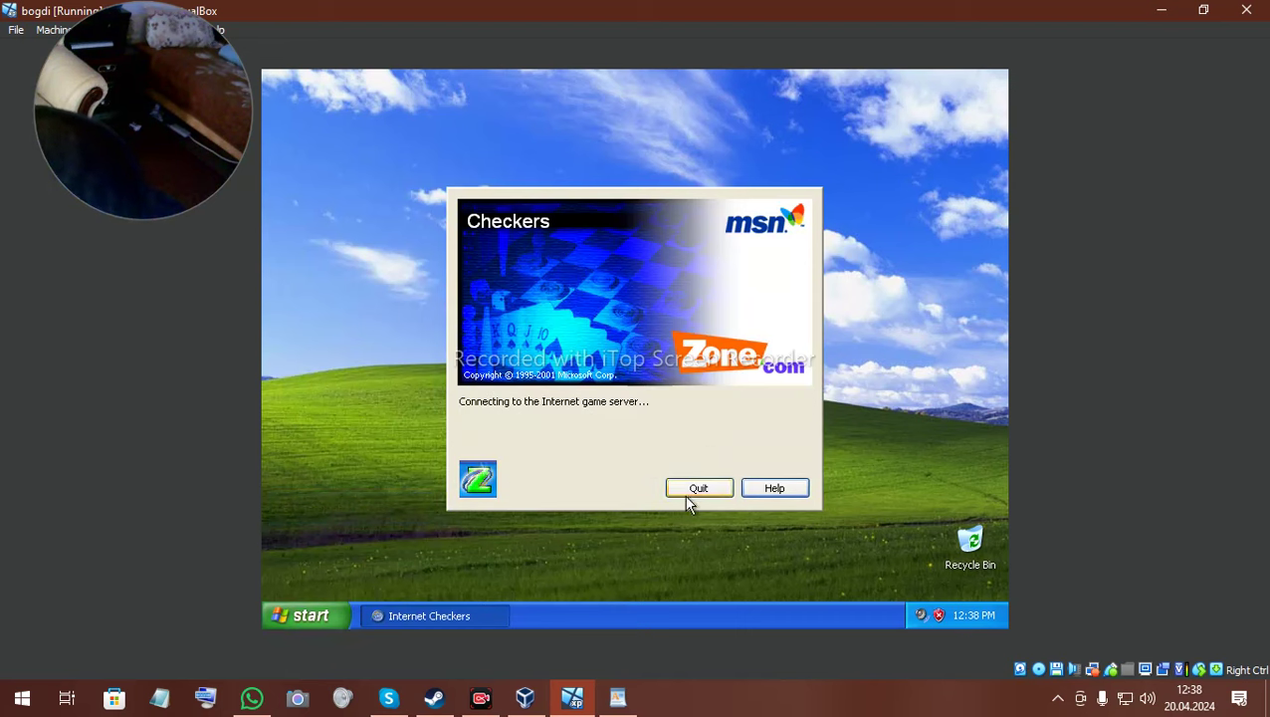
{"action": "left_click", "coordinate": [686, 492]}
Relaunch Internet Checkers, retry connecting, view and close Help, then quit to the desktop
{"action": "left_click", "coordinate": [316, 616]}
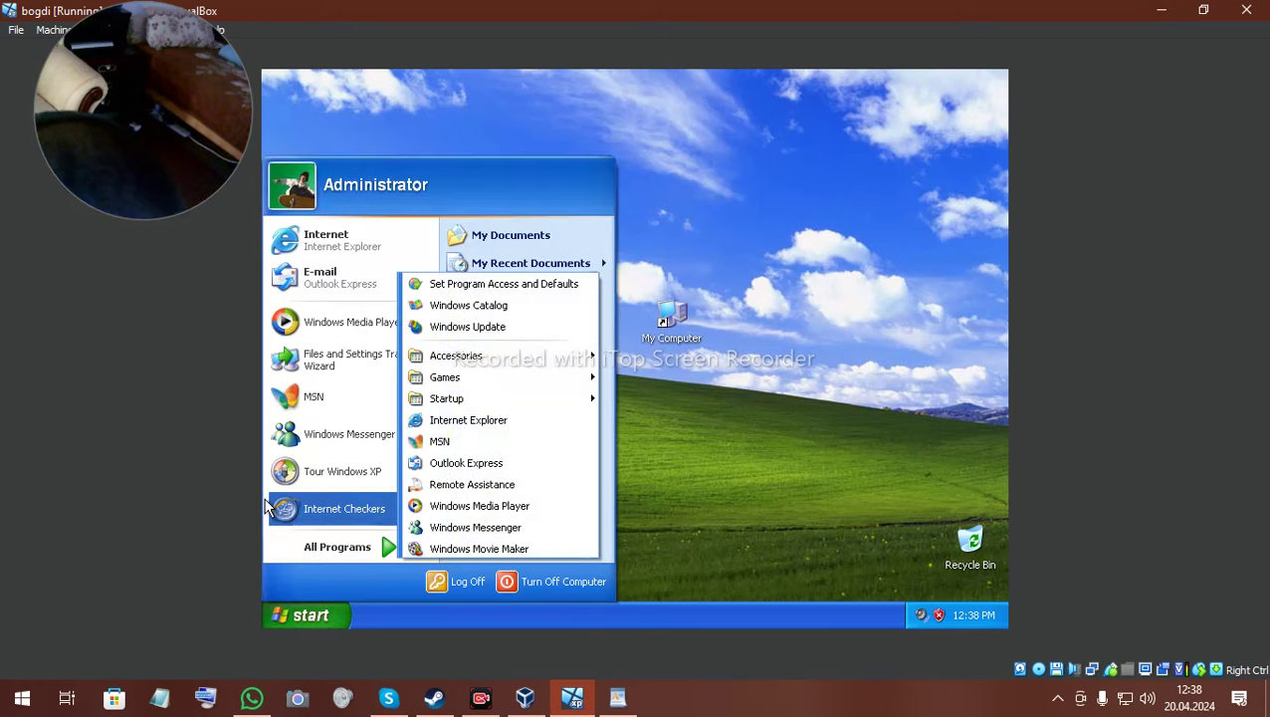
{"action": "left_click", "coordinate": [295, 510]}
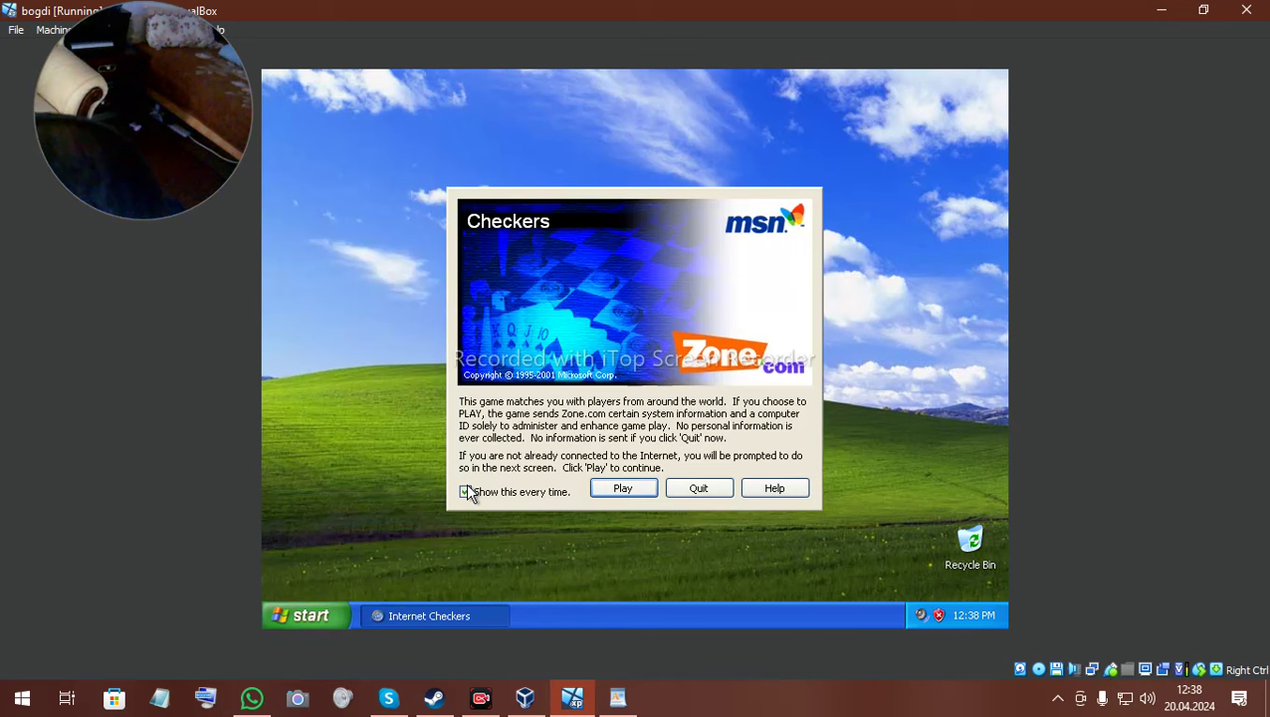
{"action": "left_click", "coordinate": [645, 487]}
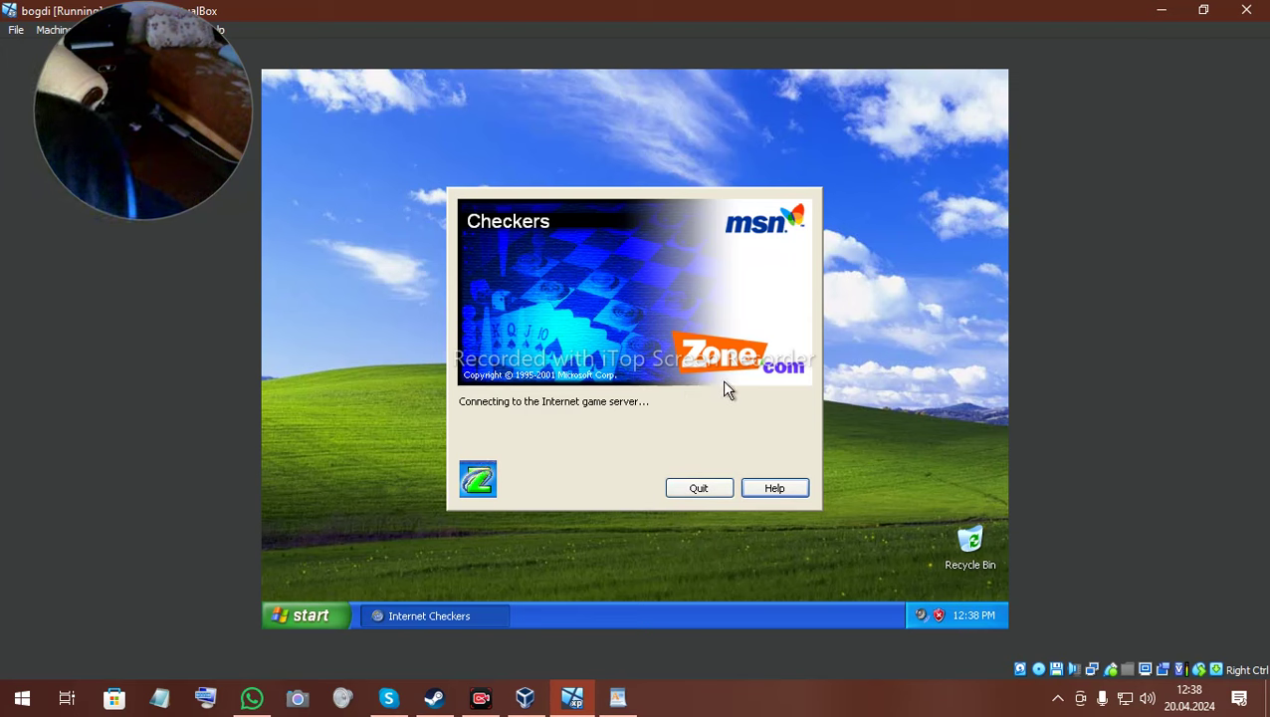
{"action": "left_click", "coordinate": [773, 487]}
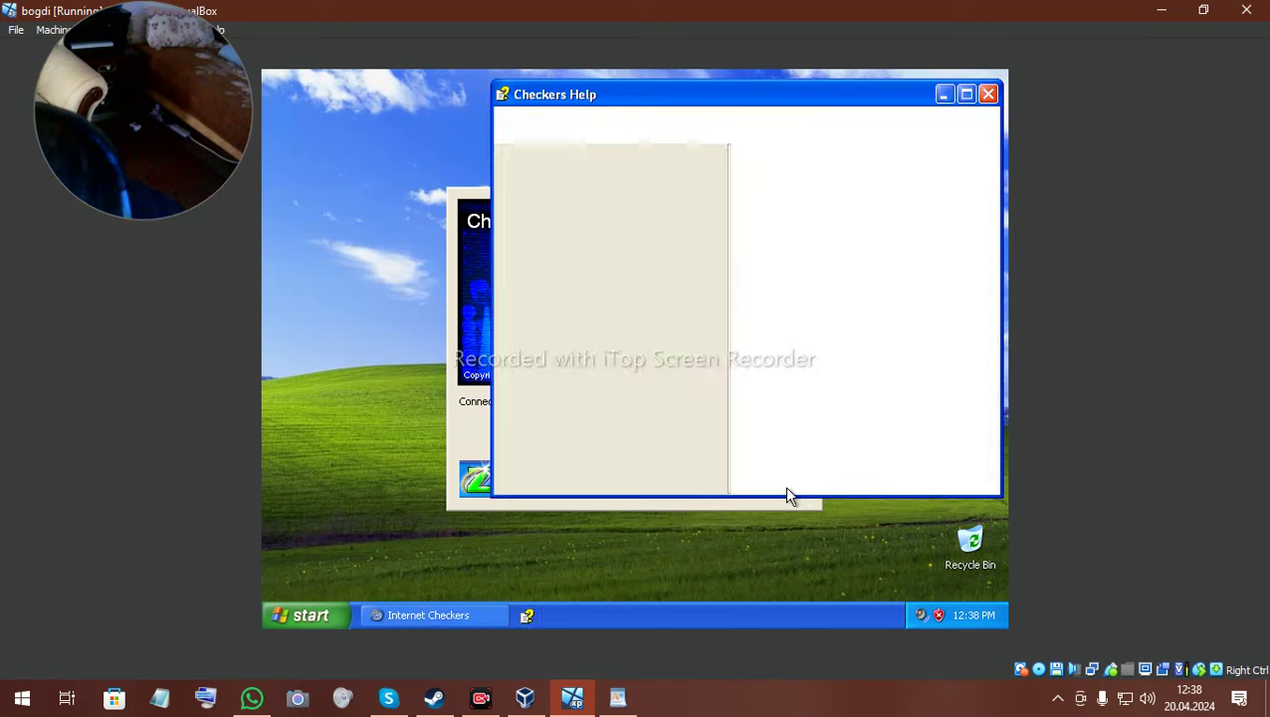
{"action": "left_click", "coordinate": [987, 94]}
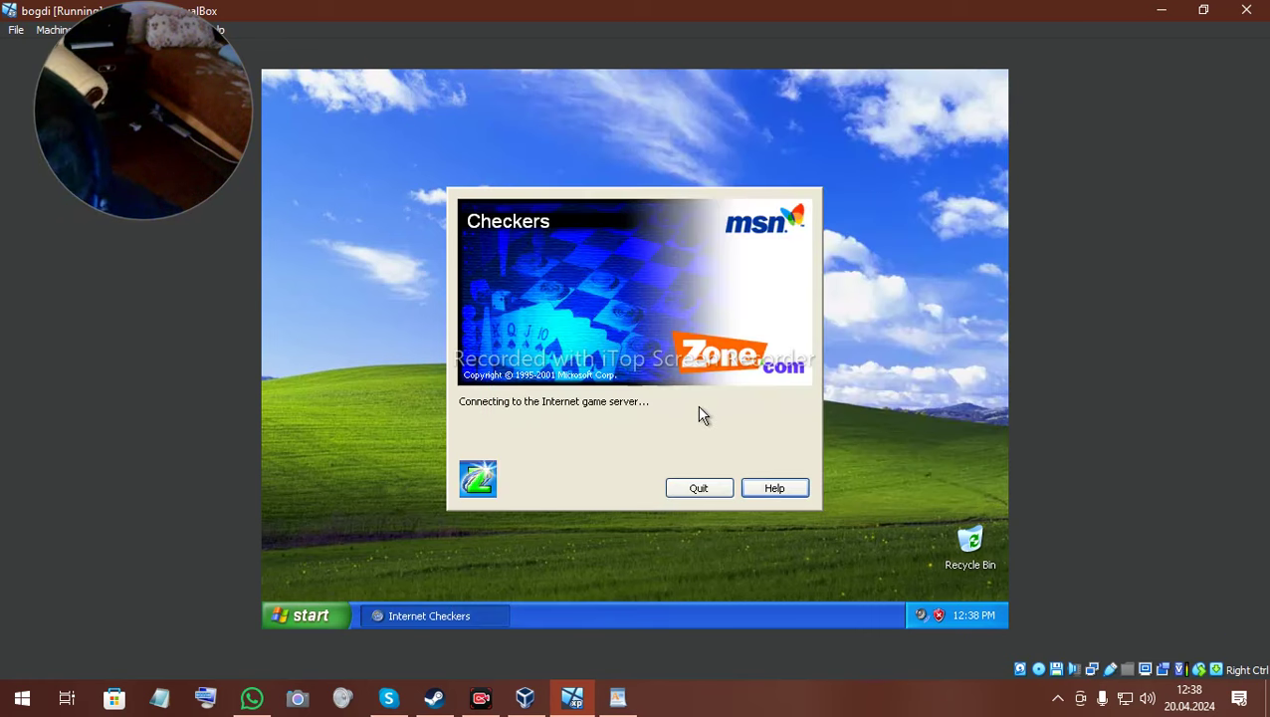
{"action": "left_click", "coordinate": [700, 488]}
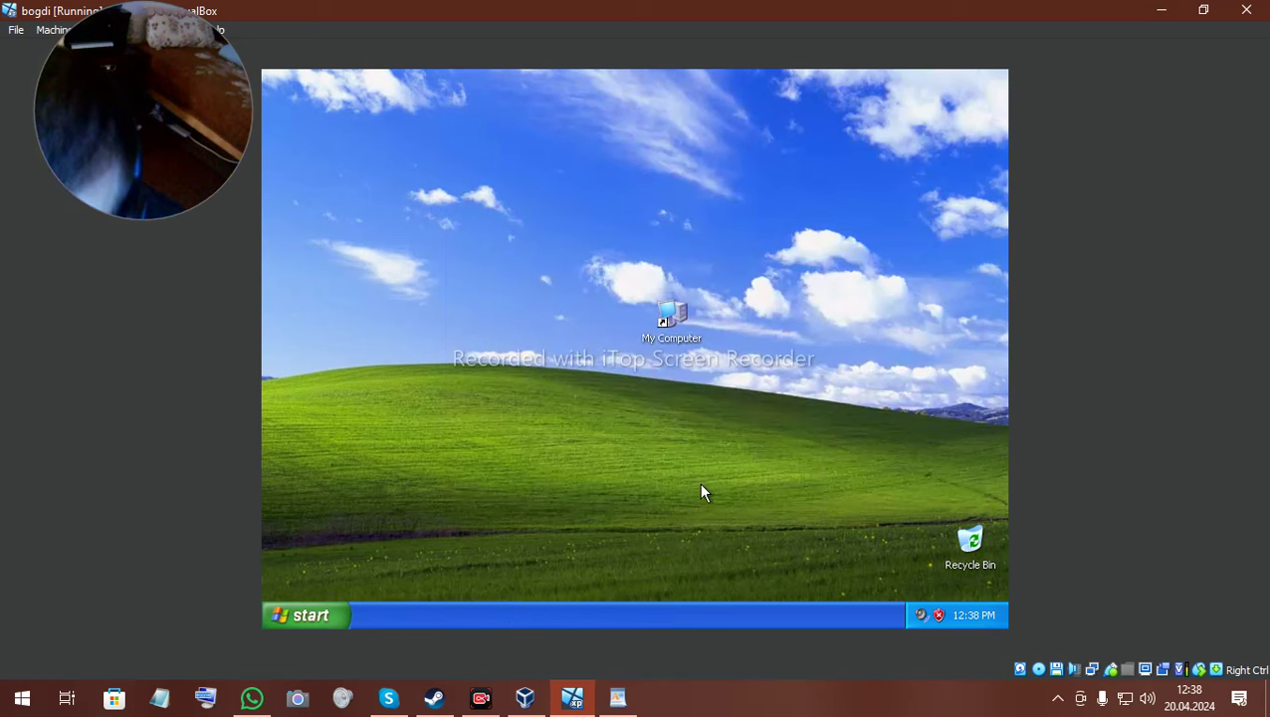
{"action": "left_click", "coordinate": [322, 611]}
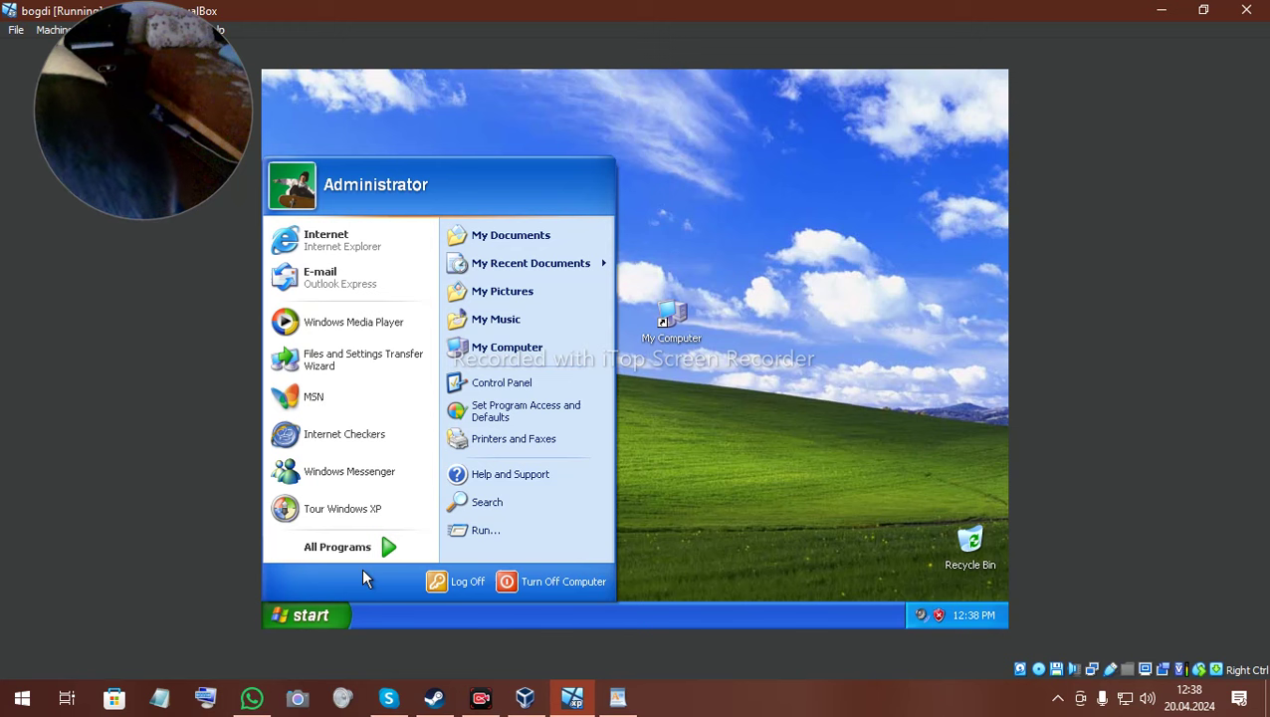
{"action": "mouse_move", "coordinate": [368, 552]}
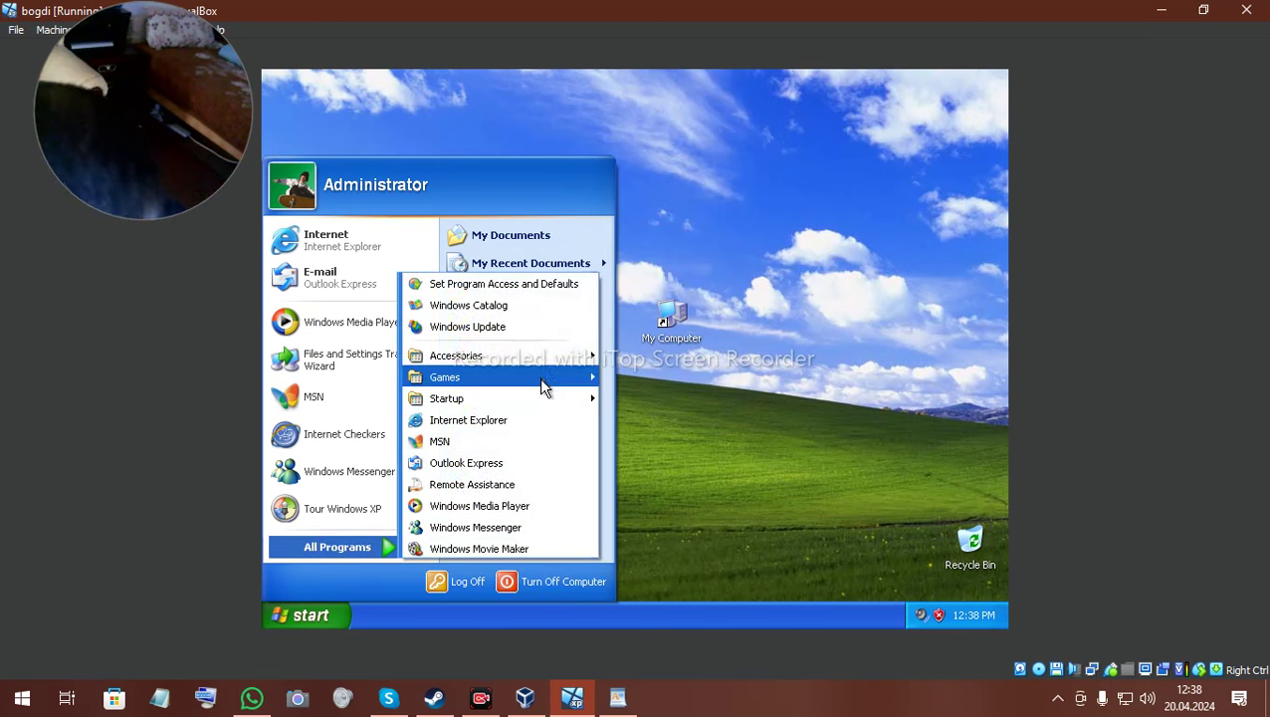
{"action": "mouse_move", "coordinate": [542, 384]}
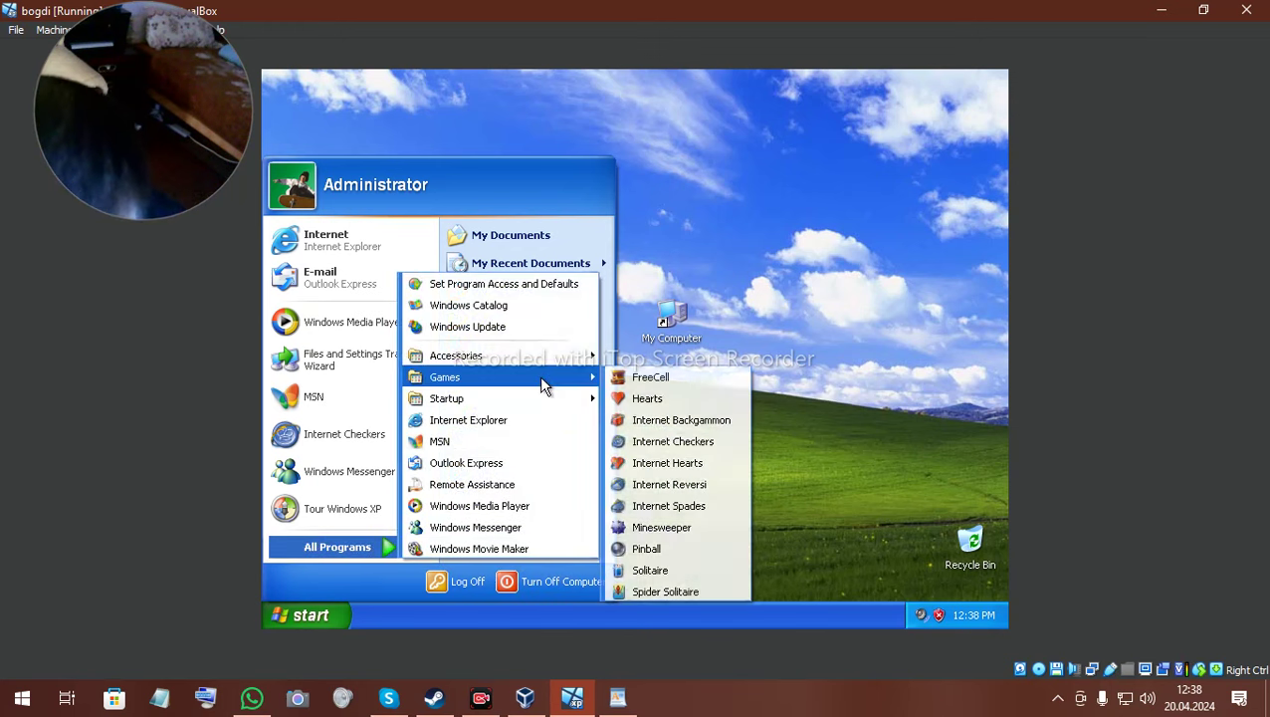
{"action": "left_click", "coordinate": [663, 528]}
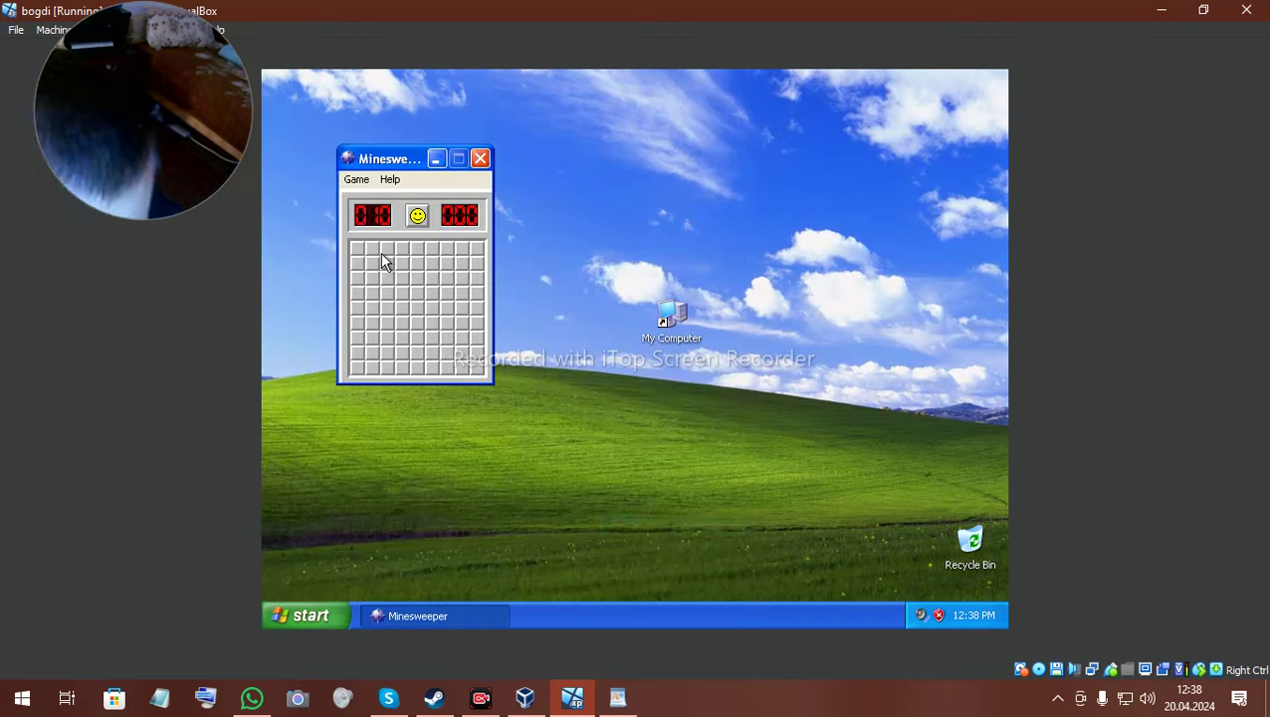
{"action": "left_click", "coordinate": [417, 263]}
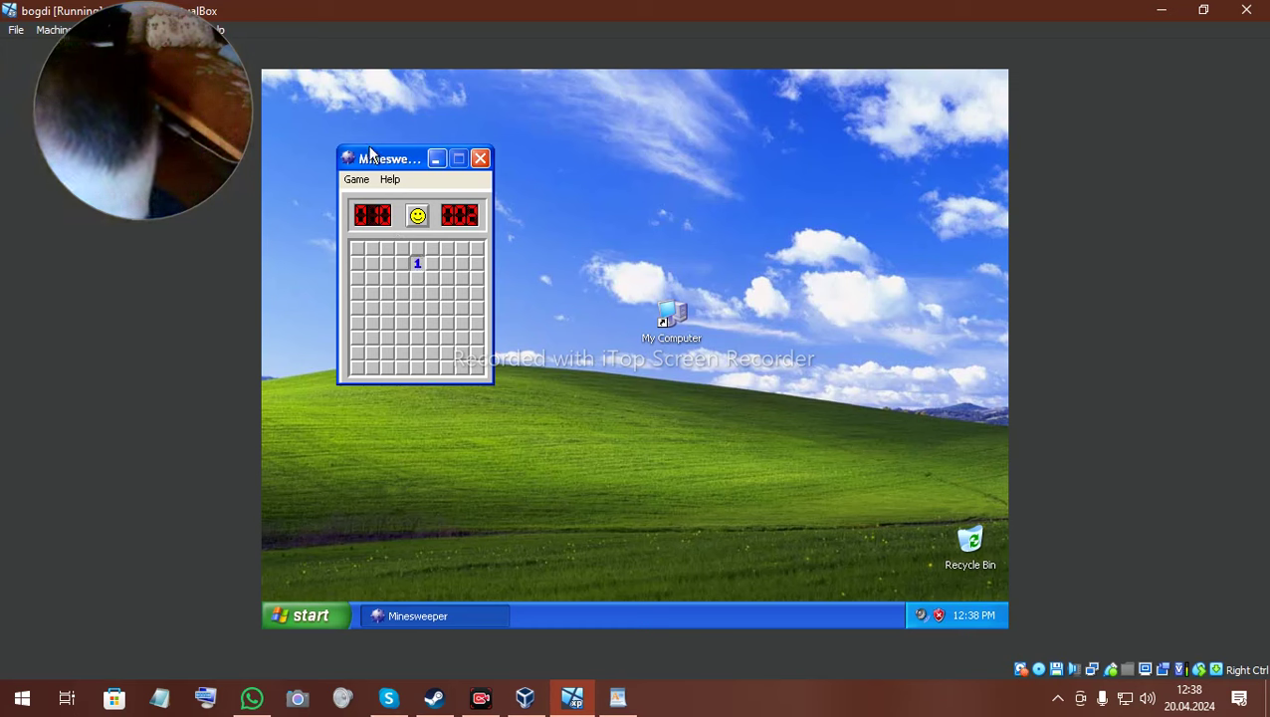
{"action": "left_click_drag", "start_coordinate": [370, 152], "coordinate": [419, 156]}
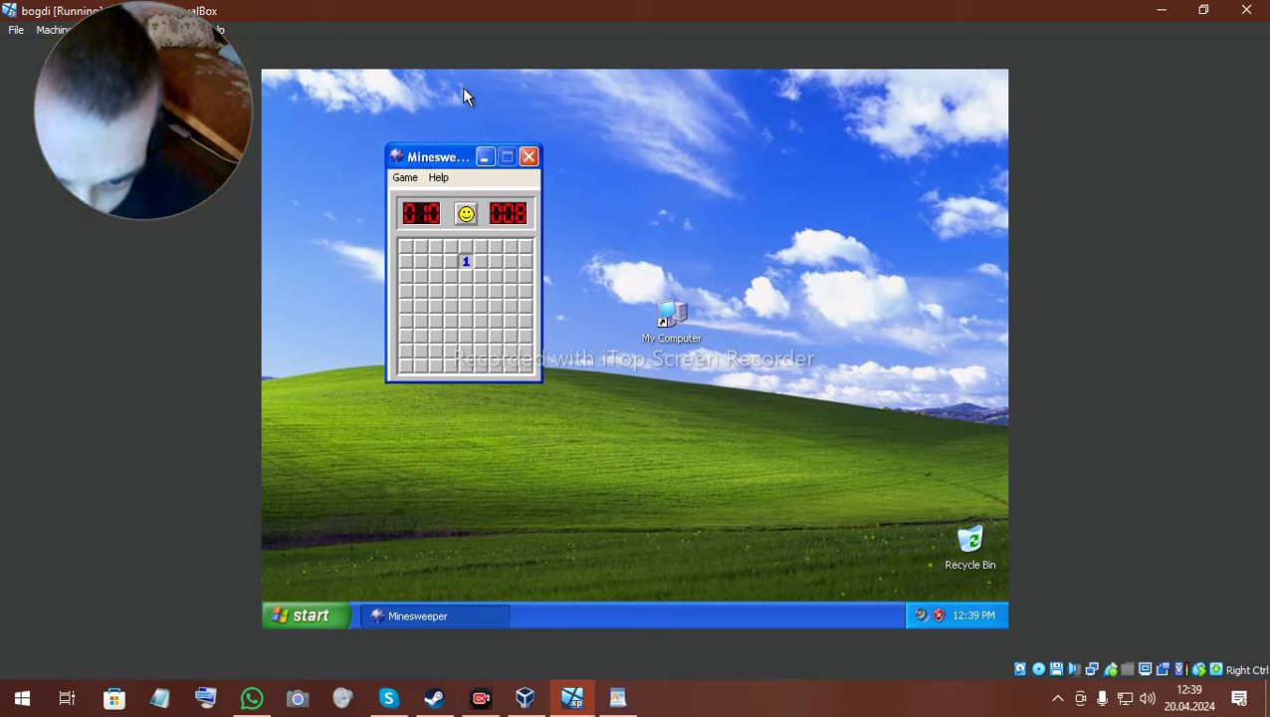
{"action": "left_click", "coordinate": [466, 213]}
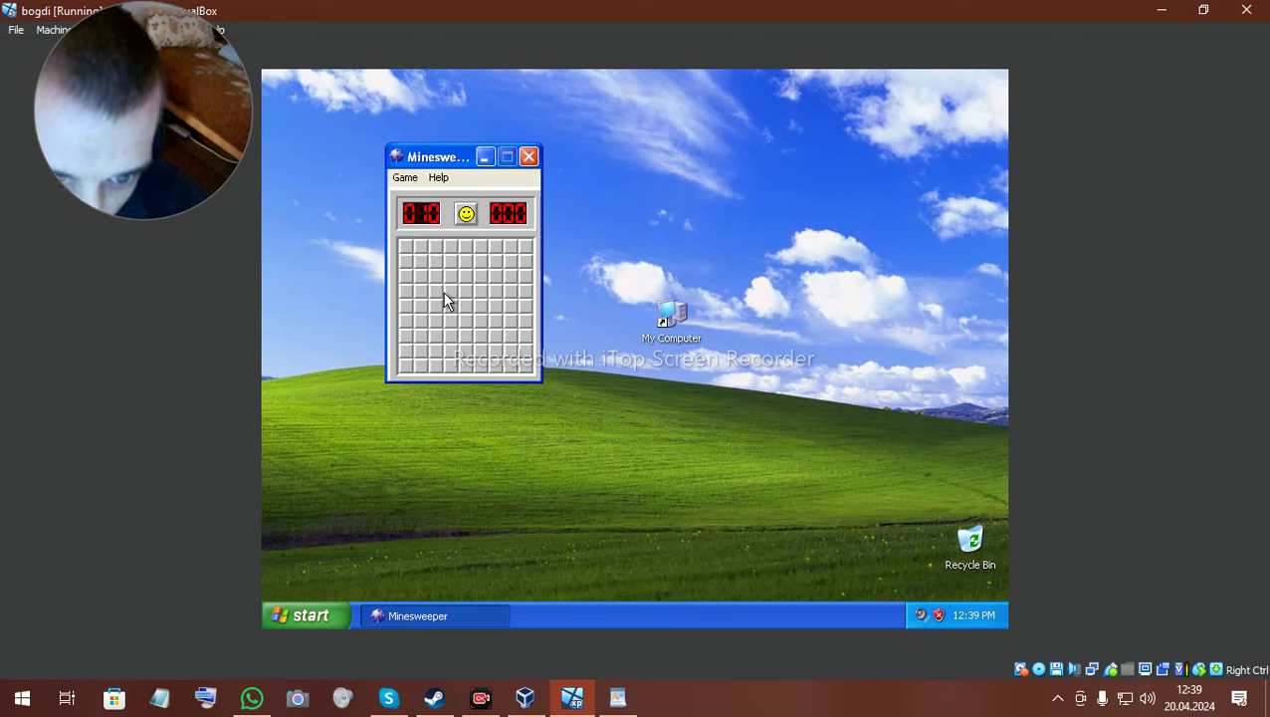
{"action": "left_click", "coordinate": [442, 285]}
{"action": "left_click", "coordinate": [465, 213]}
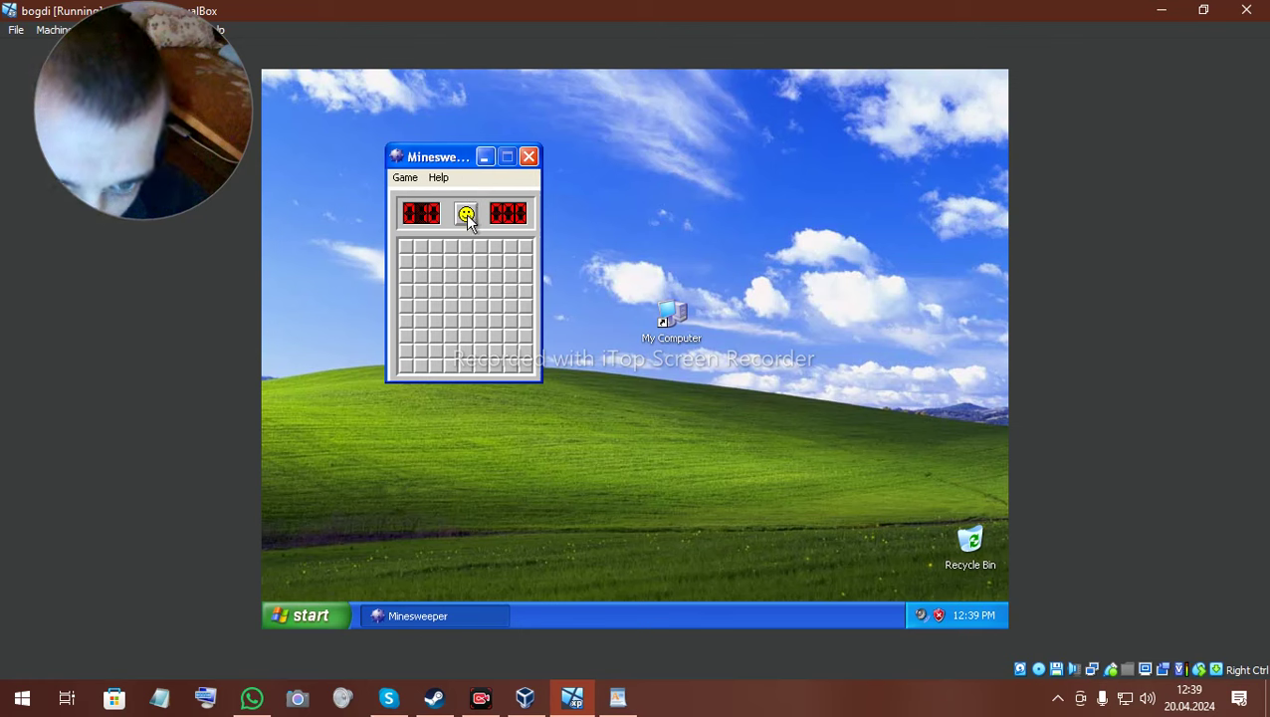
{"action": "left_click", "coordinate": [482, 324]}
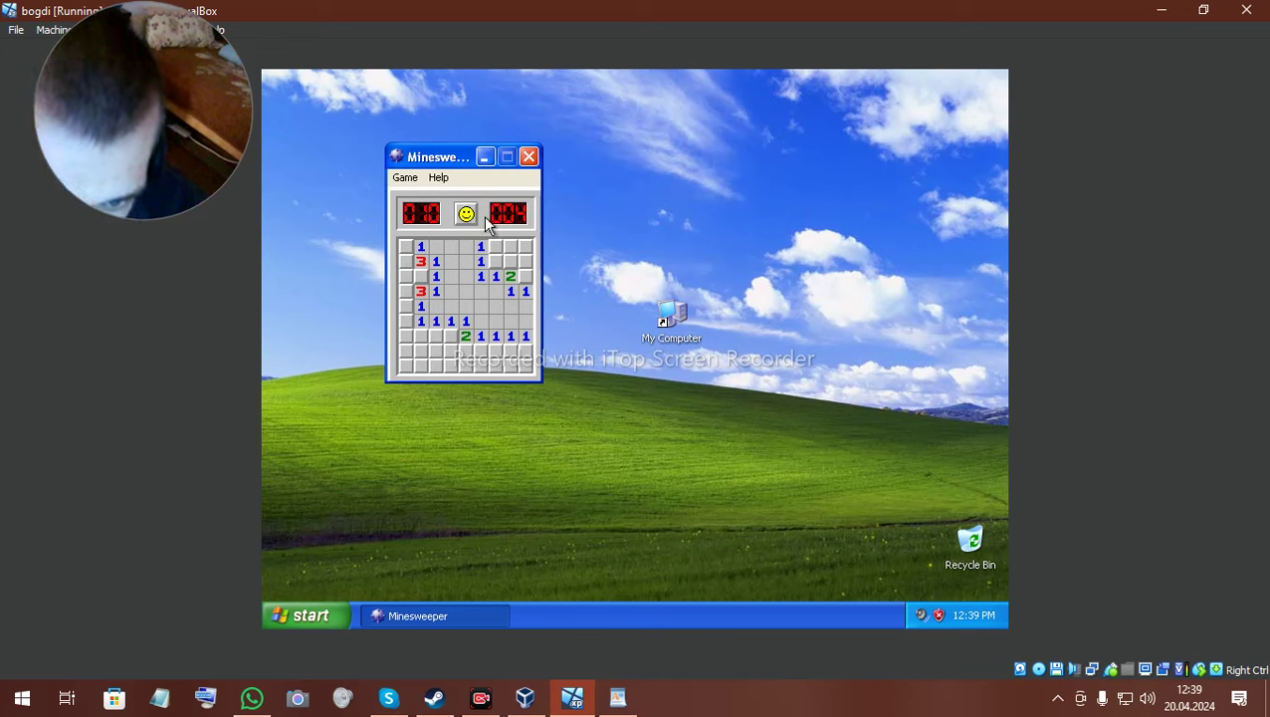
{"action": "left_click", "coordinate": [422, 347]}
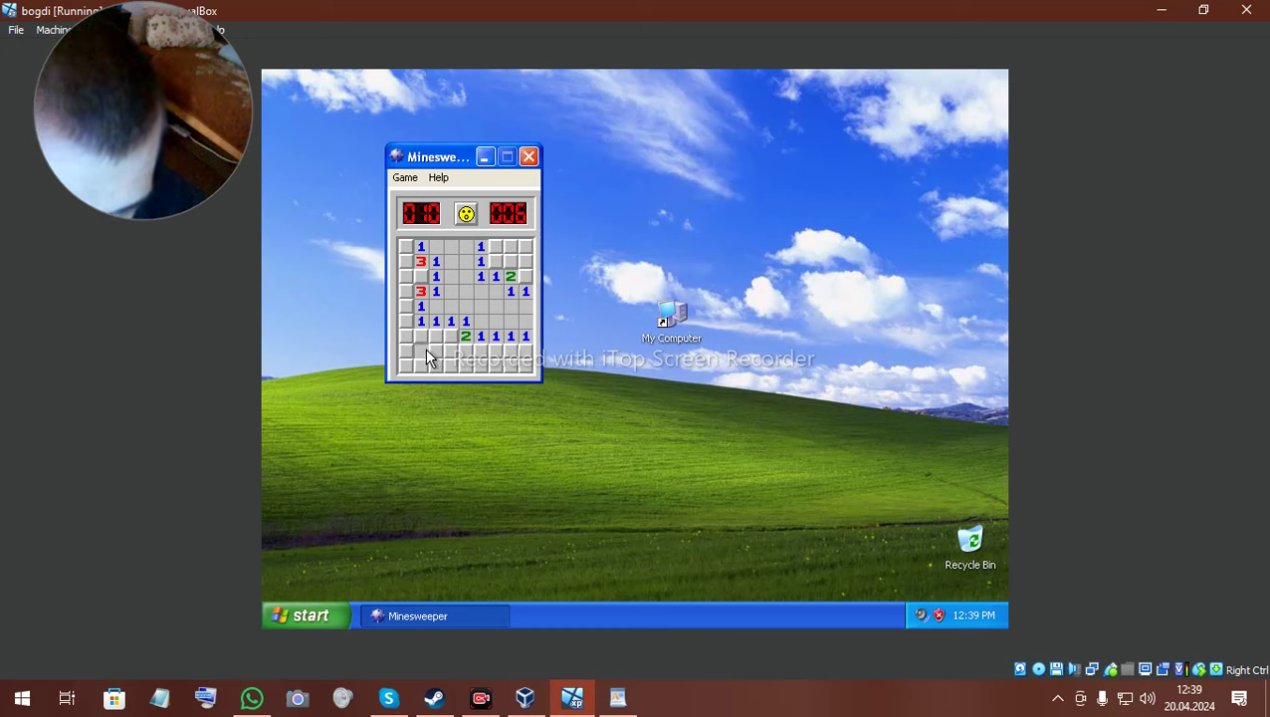
{"action": "left_click", "coordinate": [483, 352]}
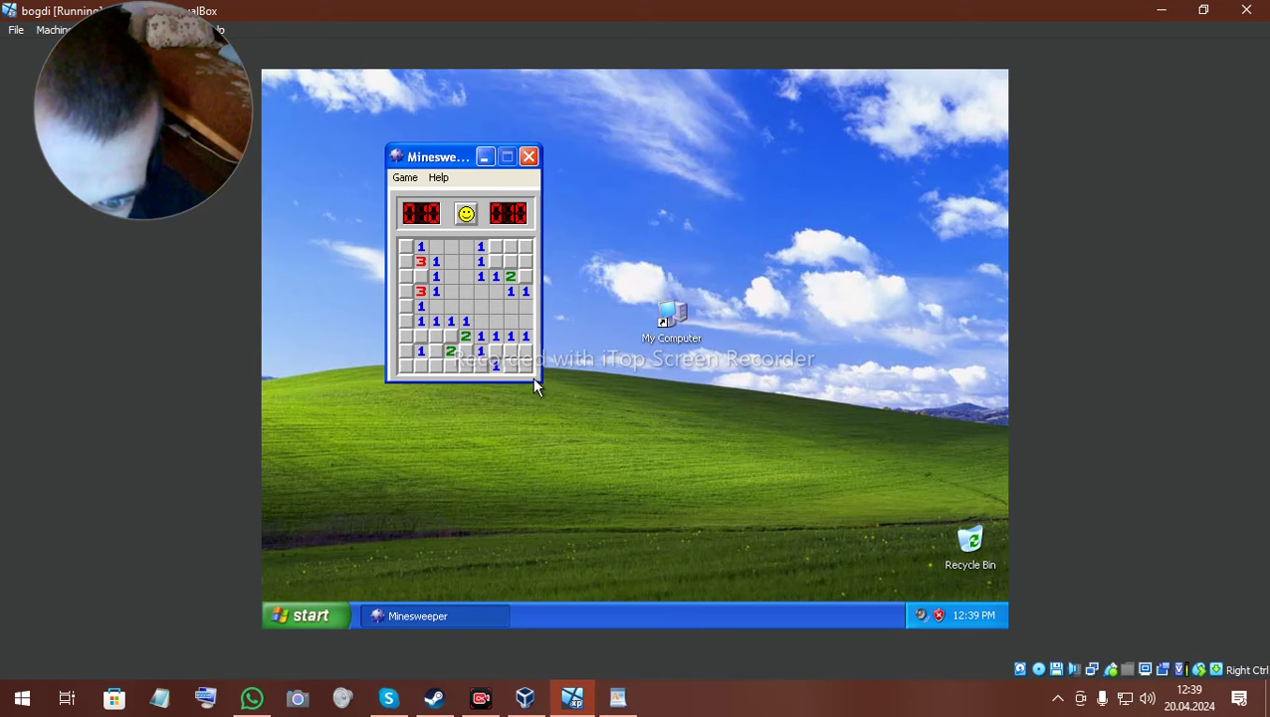
{"action": "left_click", "coordinate": [394, 163]}
{"action": "left_click", "coordinate": [439, 130]}
{"action": "left_click", "coordinate": [450, 337]}
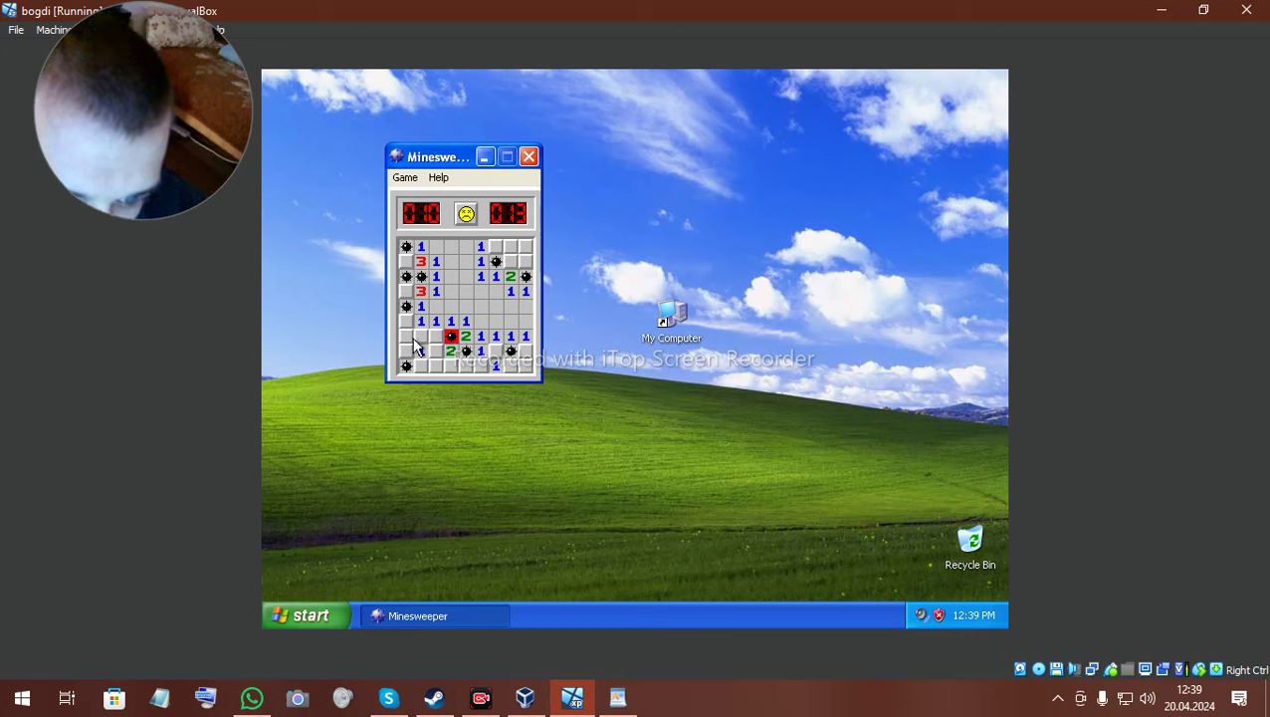
{"action": "left_click", "coordinate": [466, 213]}
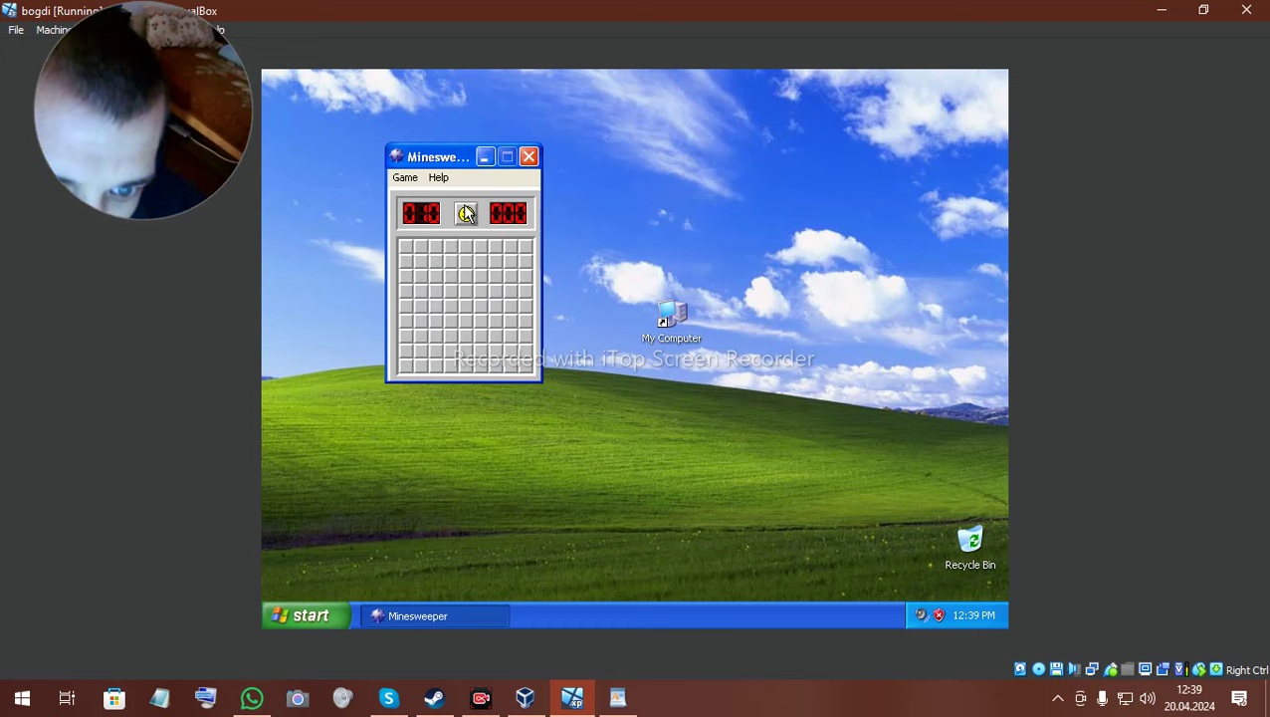
{"action": "left_click", "coordinate": [515, 301]}
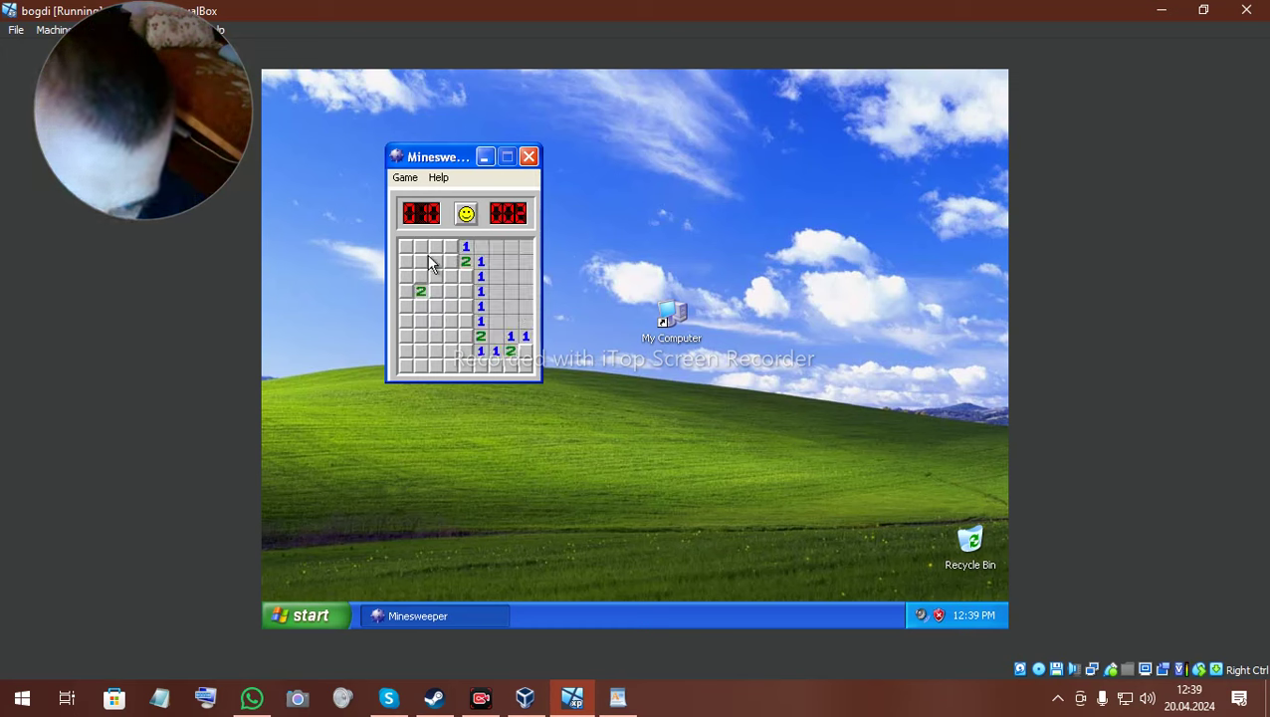
{"action": "left_click", "coordinate": [430, 255]}
{"action": "left_click", "coordinate": [450, 306]}
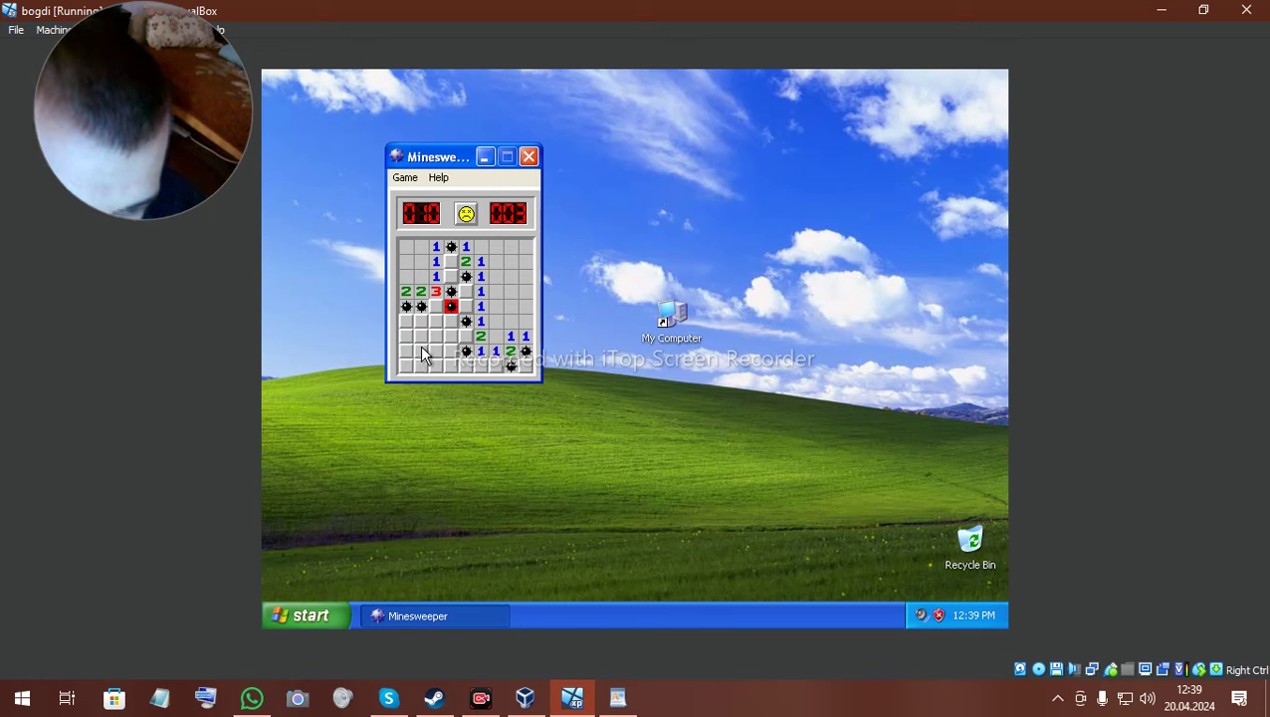
{"action": "left_click", "coordinate": [529, 156]}
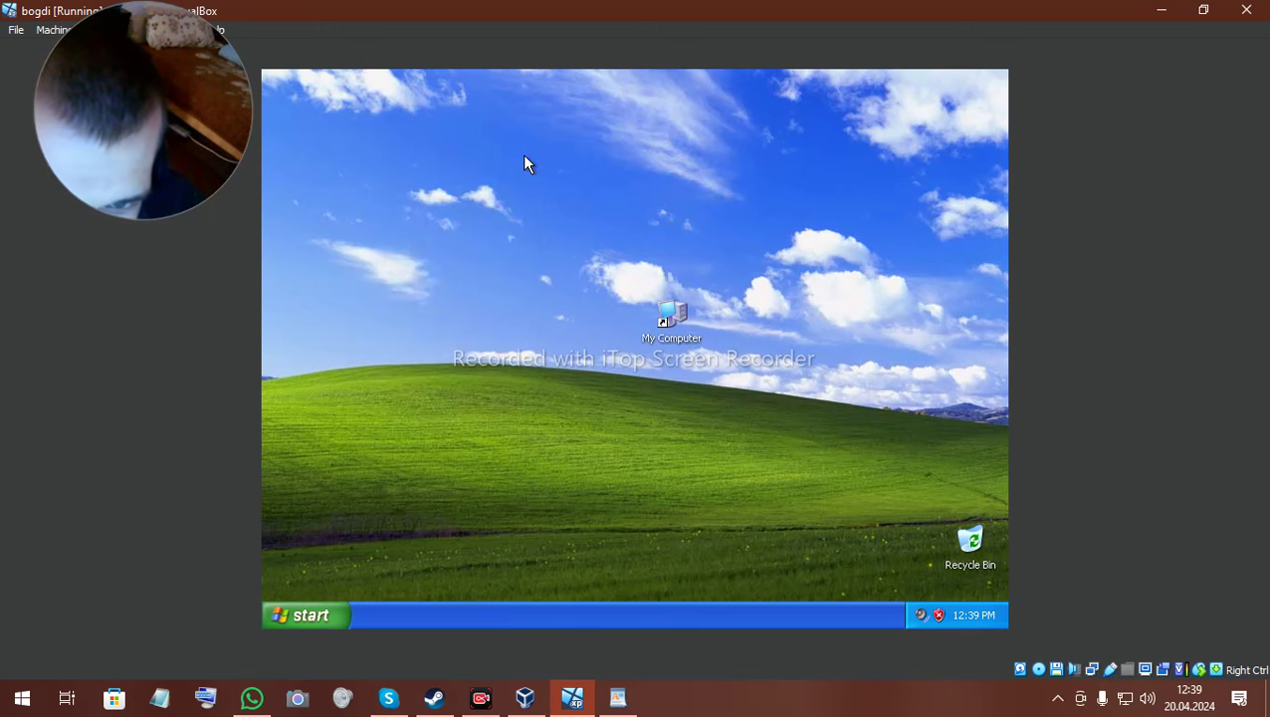
Start 3D Pinball Space Cadet from Start > All Programs > Games > Pinball
{"action": "left_click", "coordinate": [314, 611]}
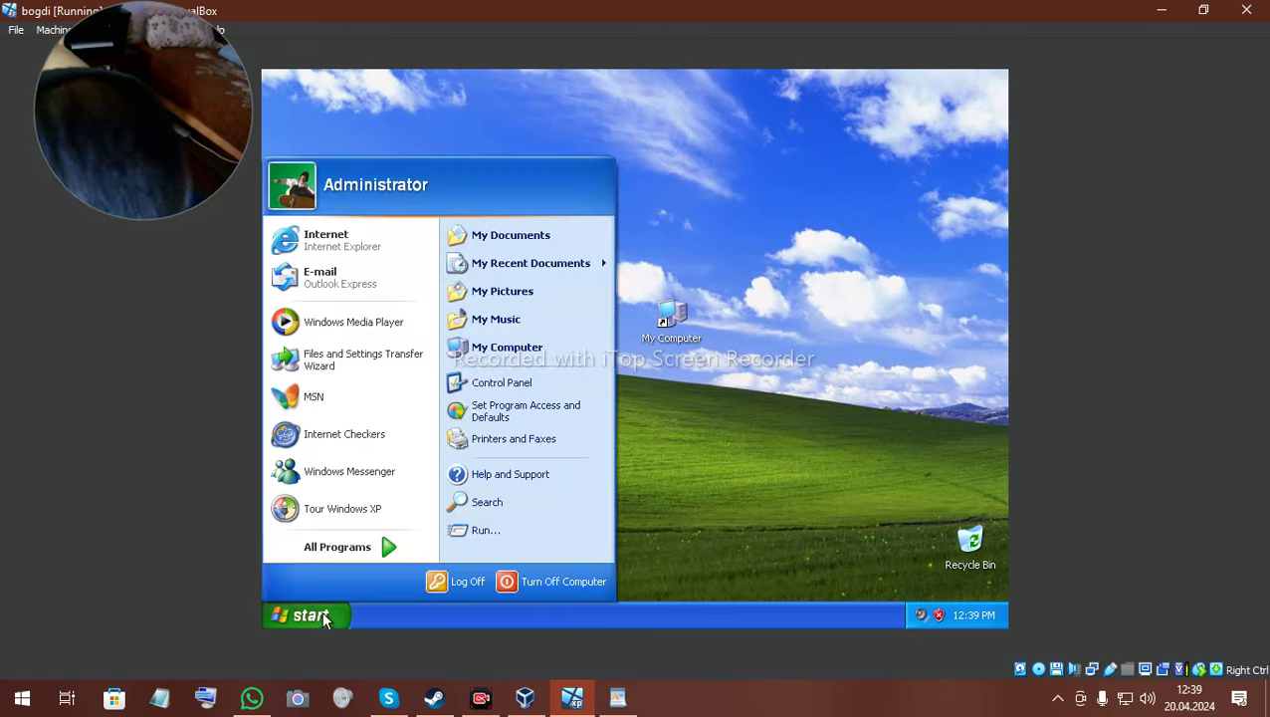
{"action": "mouse_move", "coordinate": [367, 550]}
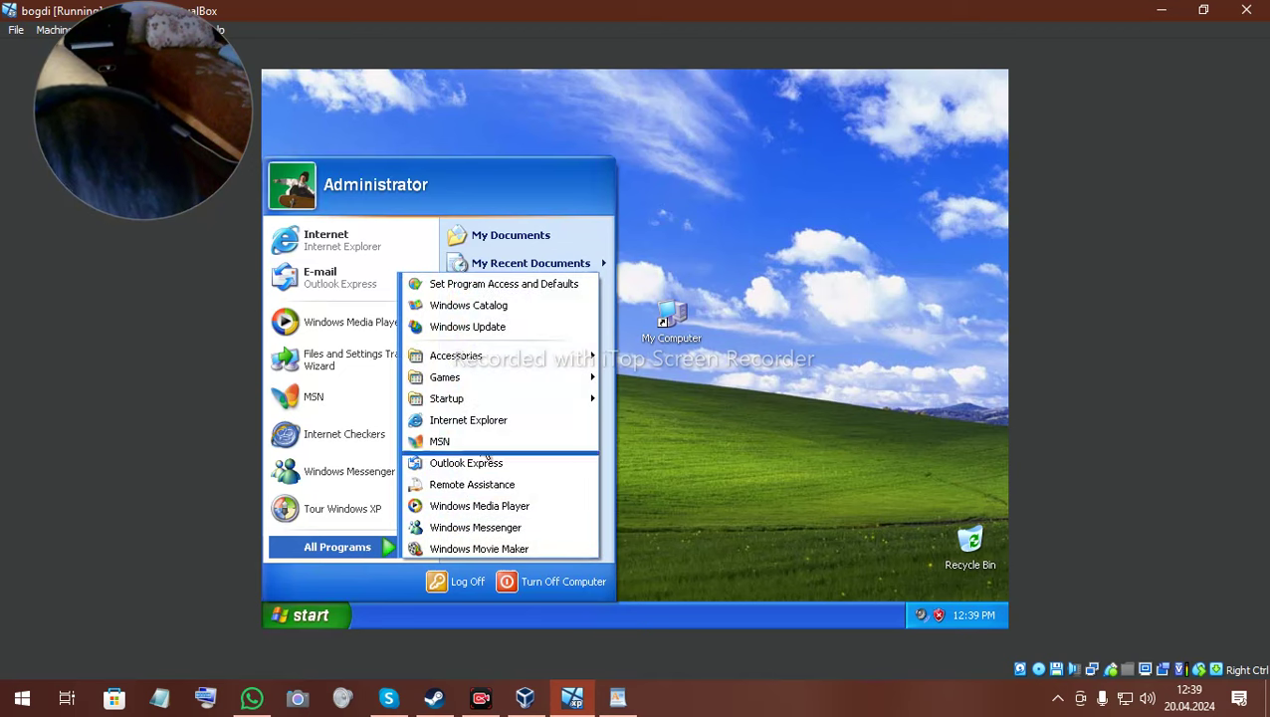
{"action": "mouse_move", "coordinate": [499, 396]}
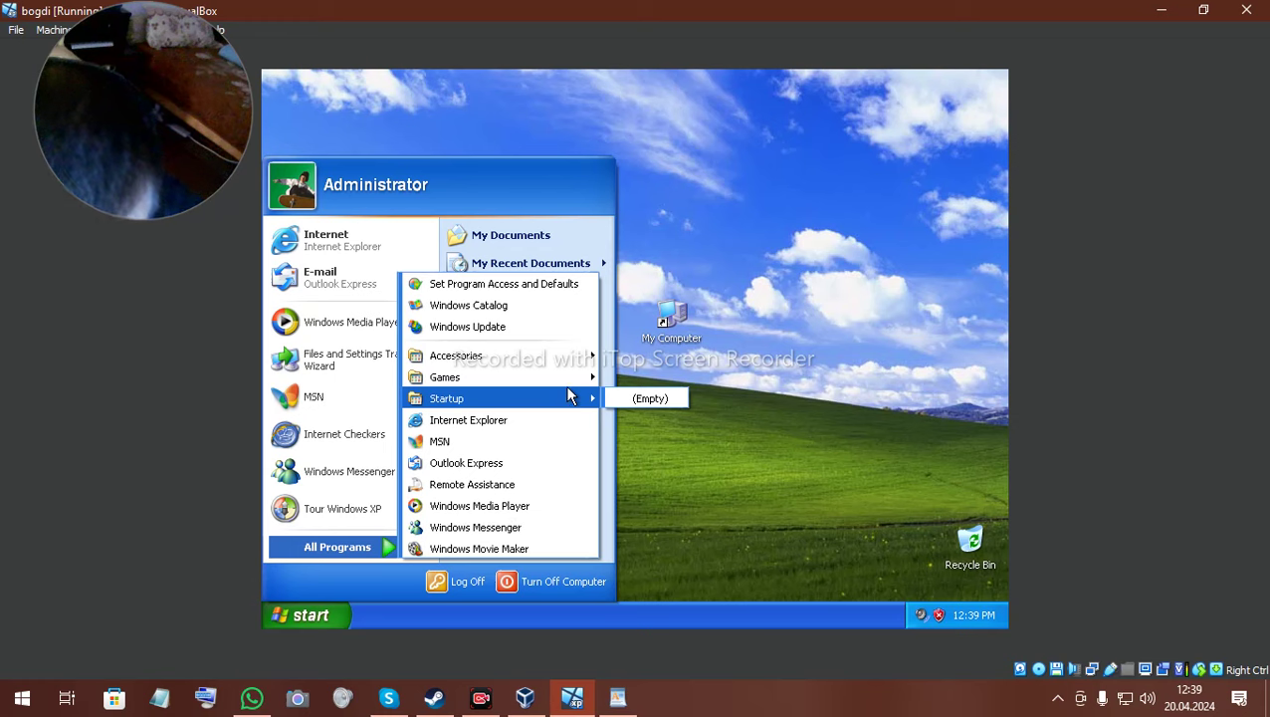
{"action": "mouse_move", "coordinate": [594, 379]}
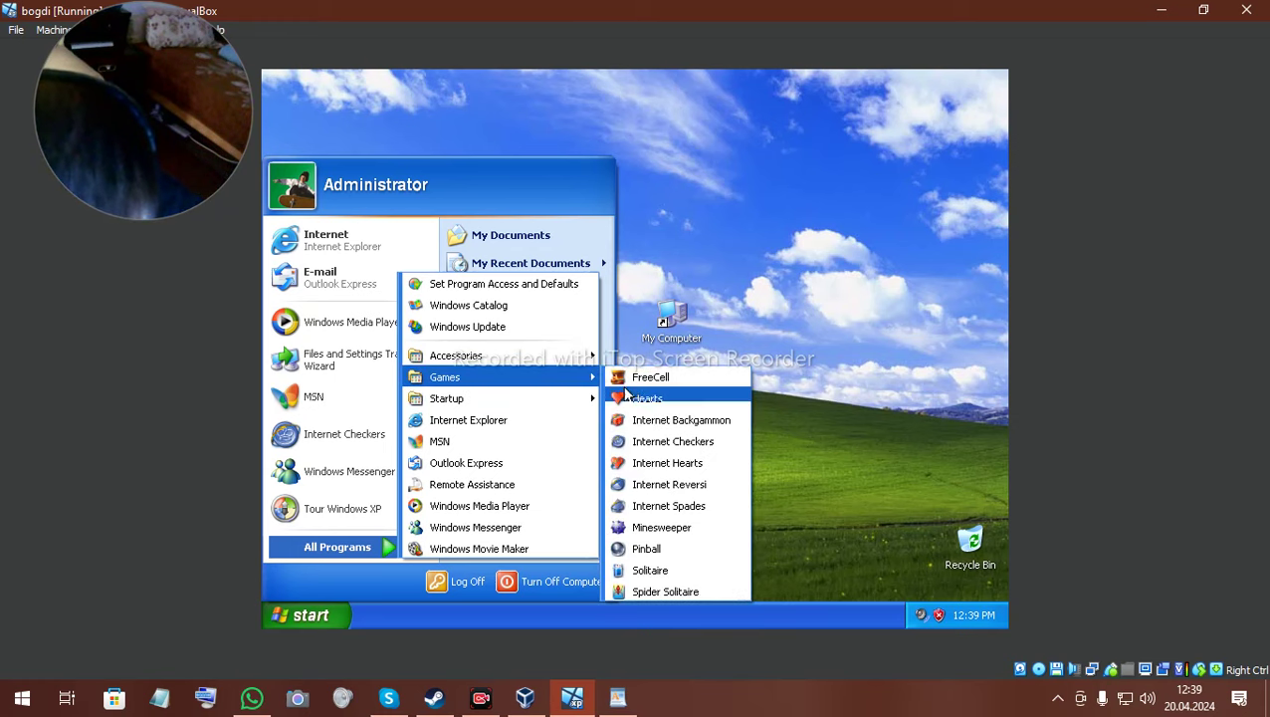
{"action": "left_click", "coordinate": [669, 553]}
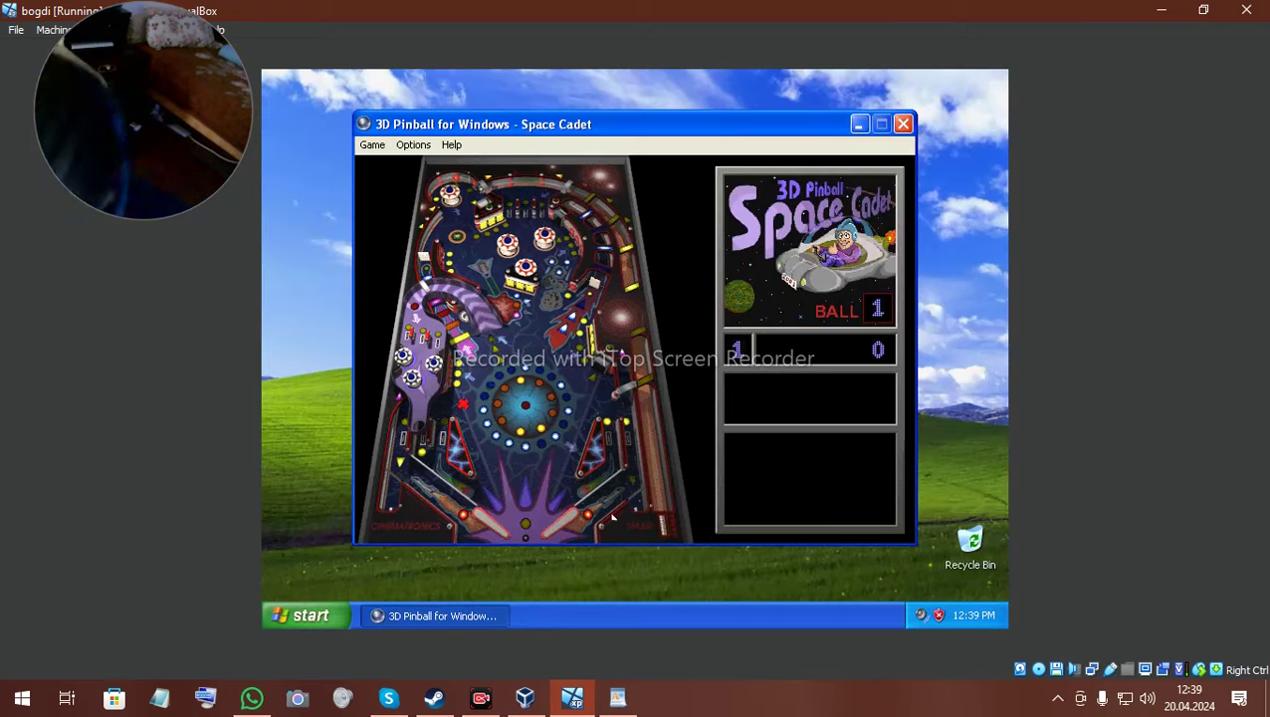
Check the host and XP volume levels, then launch the ball and play to 15000 points
{"action": "left_click", "coordinate": [1148, 698]}
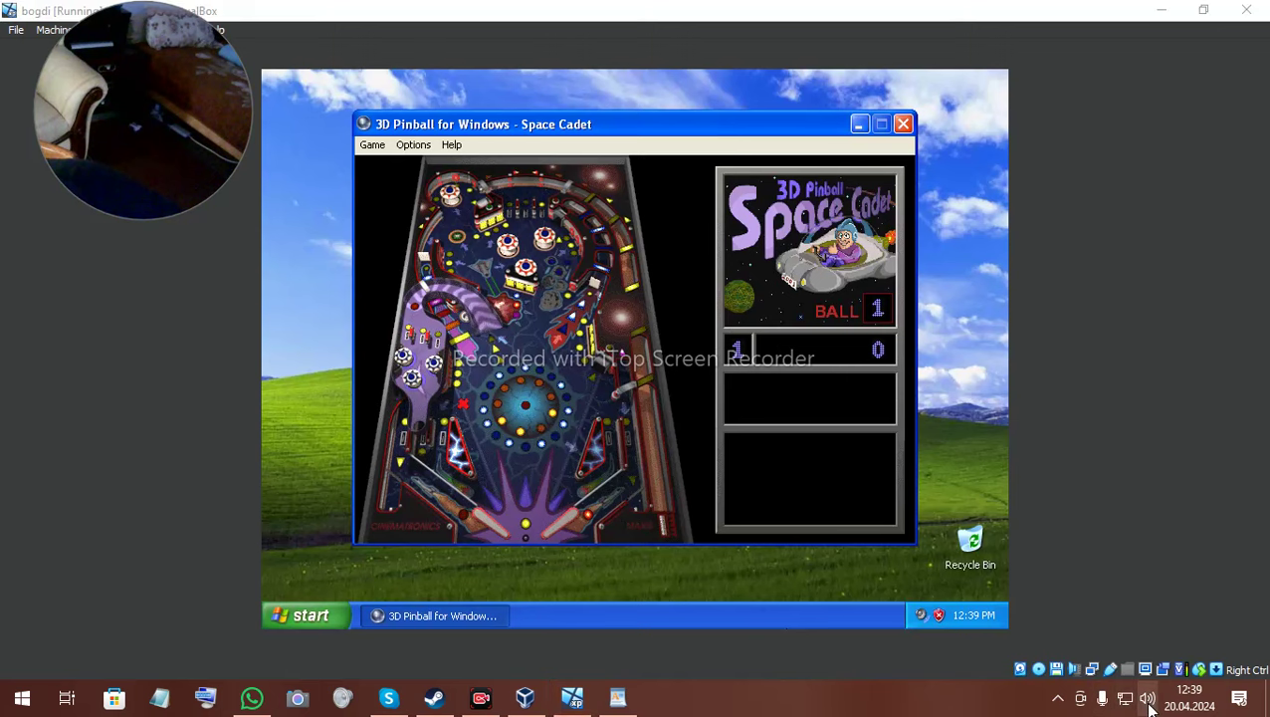
{"action": "left_click", "coordinate": [878, 617]}
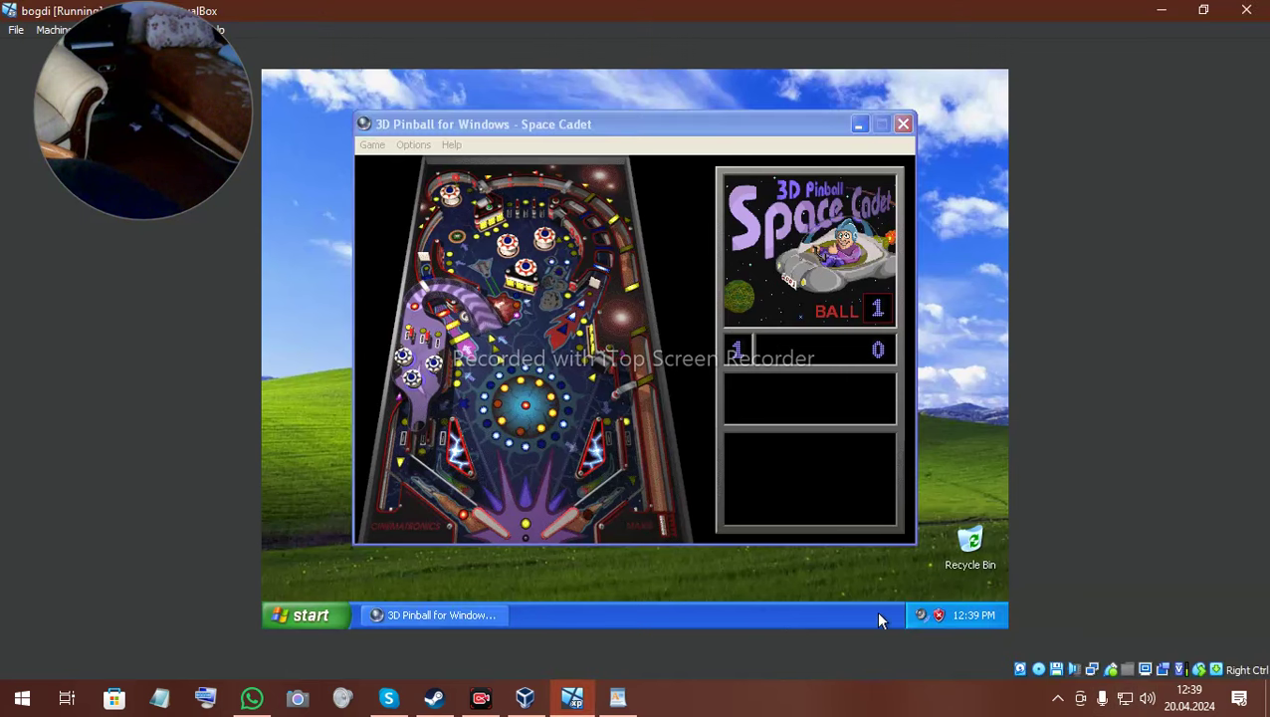
{"action": "left_click", "coordinate": [925, 617]}
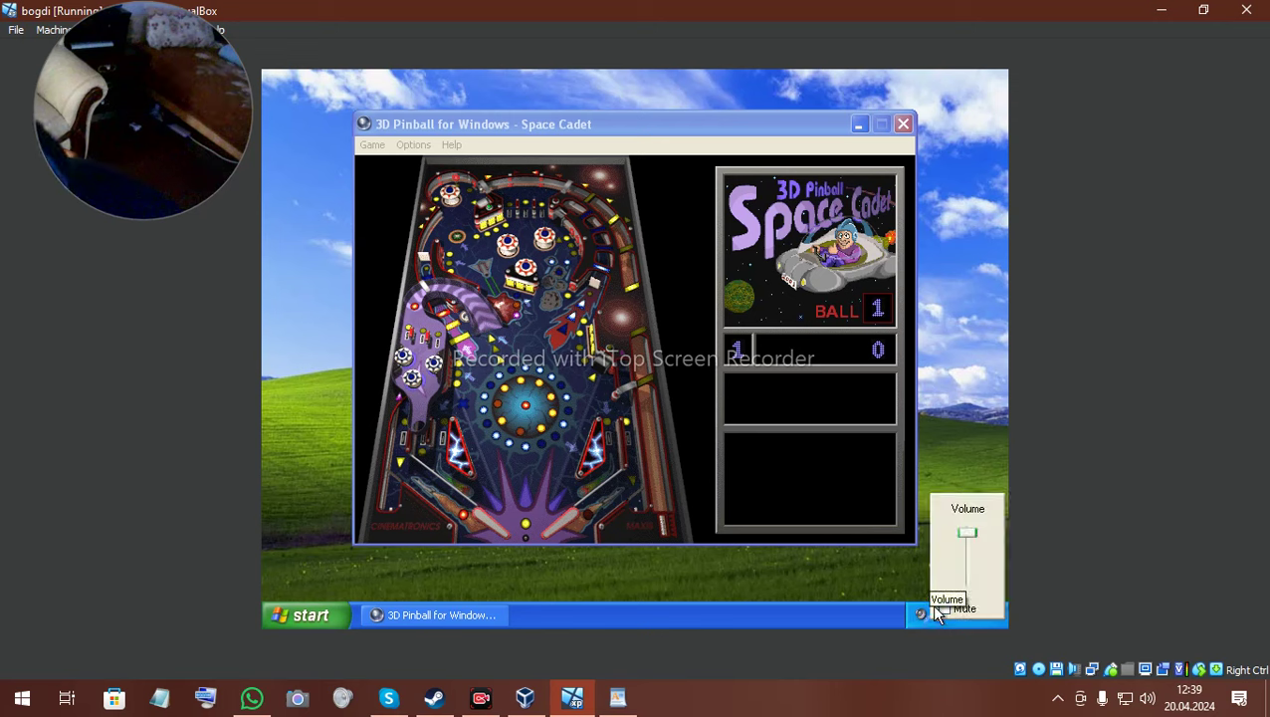
{"action": "left_click", "coordinate": [446, 457]}
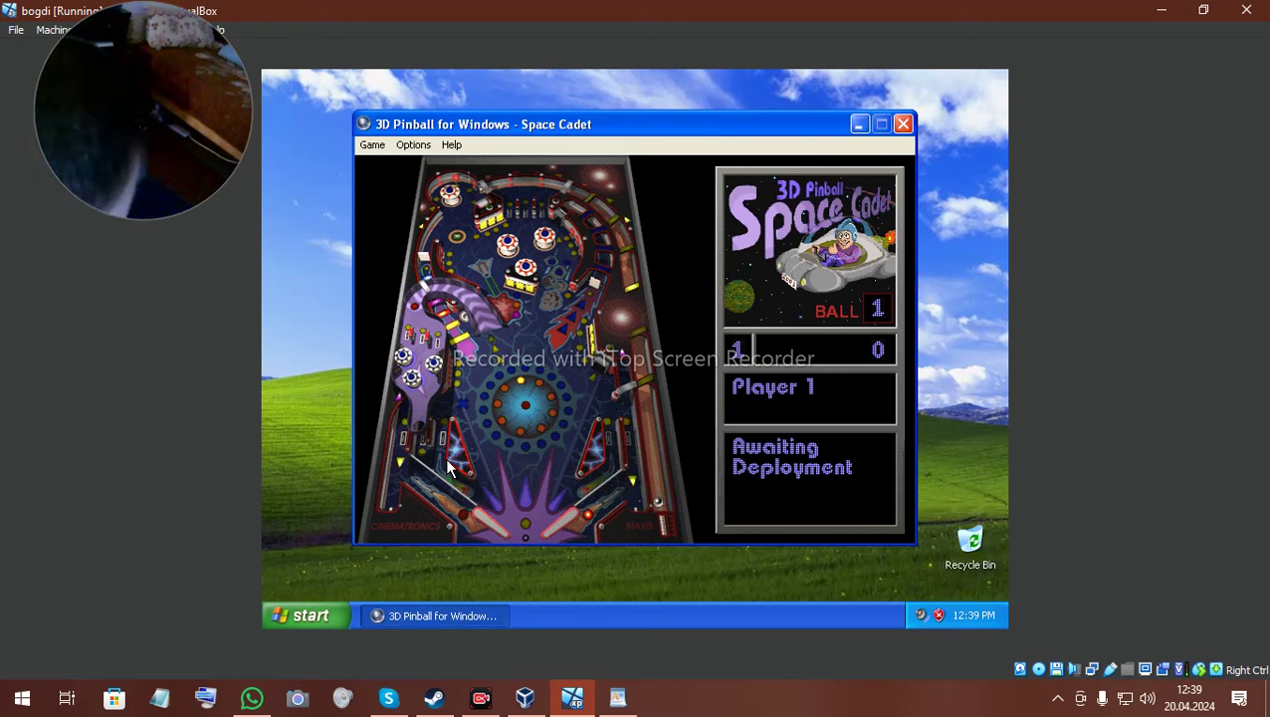
{"action": "key", "text": "space"}
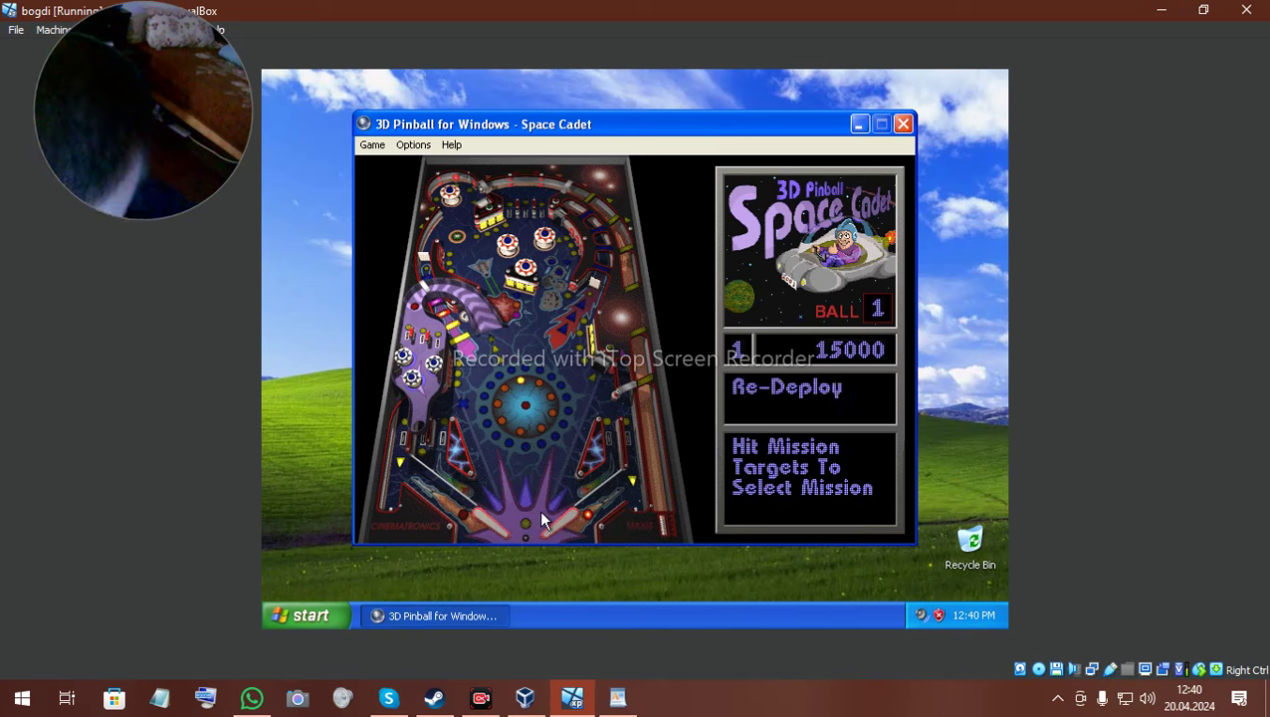
{"action": "left_click", "coordinate": [920, 614]}
Drag the PC Speaker slider to the bottom in Master Volume and close the mixer
{"action": "double_click", "coordinate": [923, 613]}
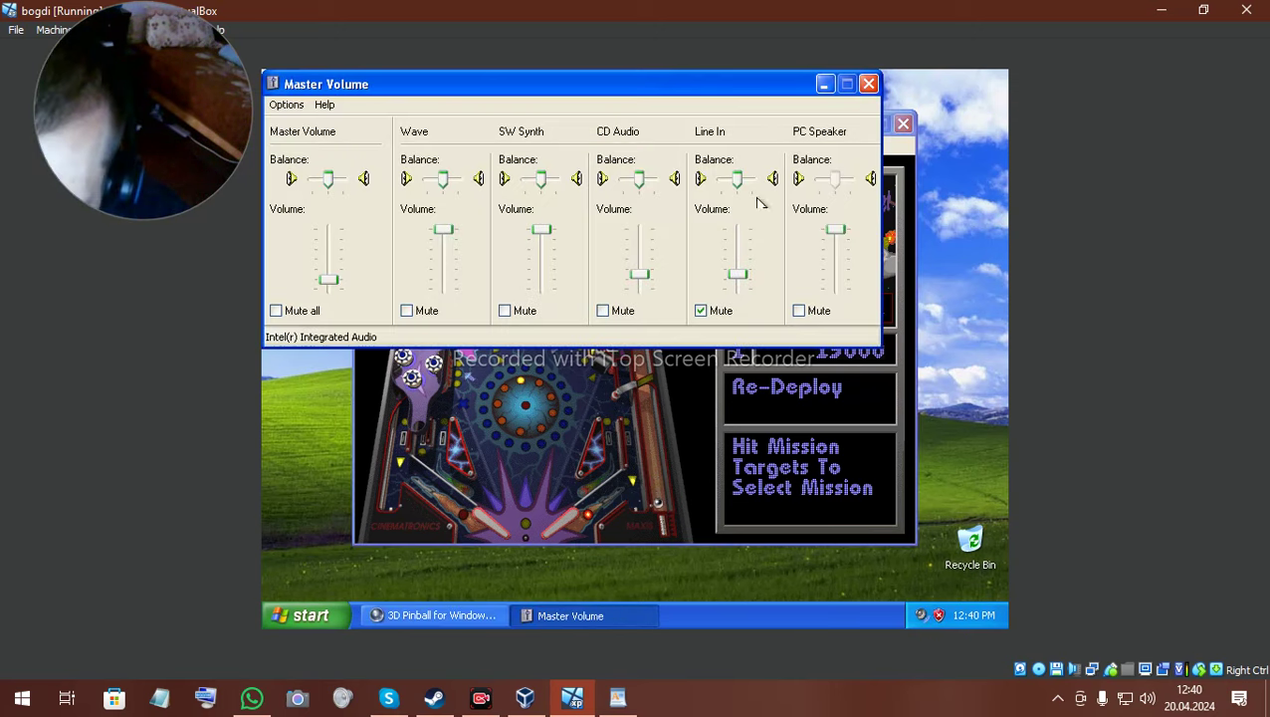
{"action": "left_click_drag", "start_coordinate": [836, 231], "coordinate": [836, 287]}
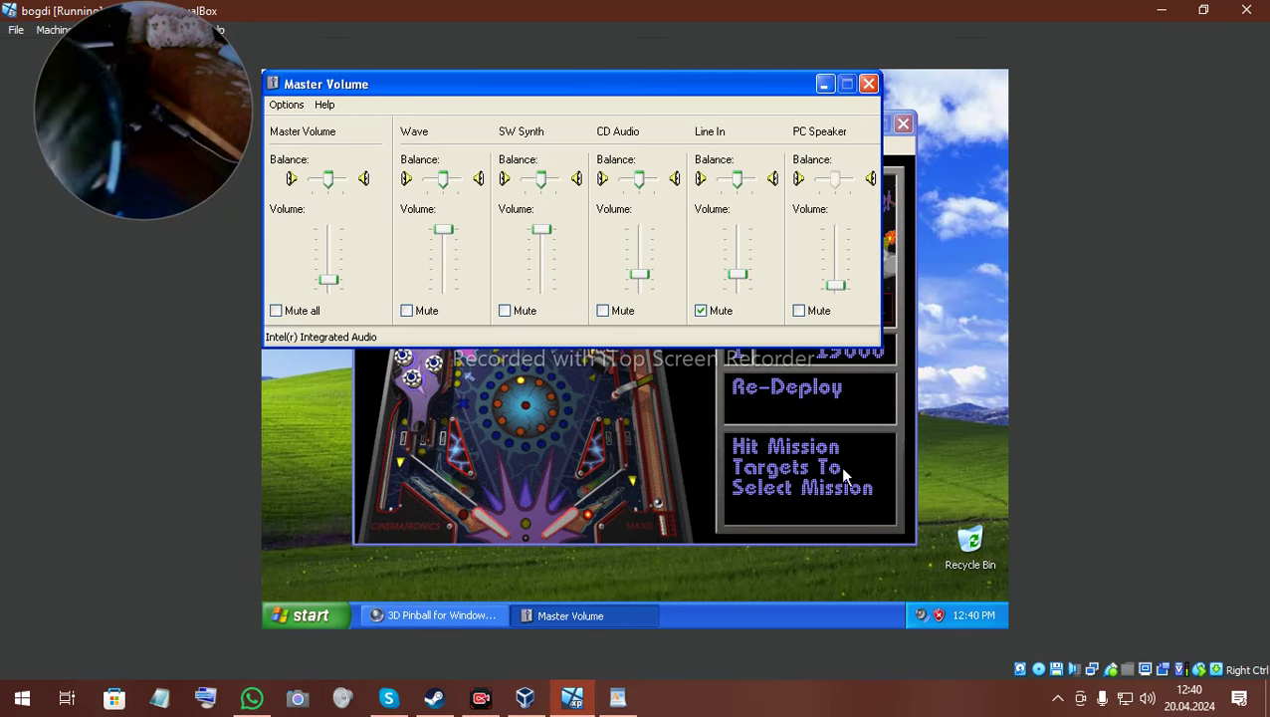
{"action": "left_click", "coordinate": [868, 83]}
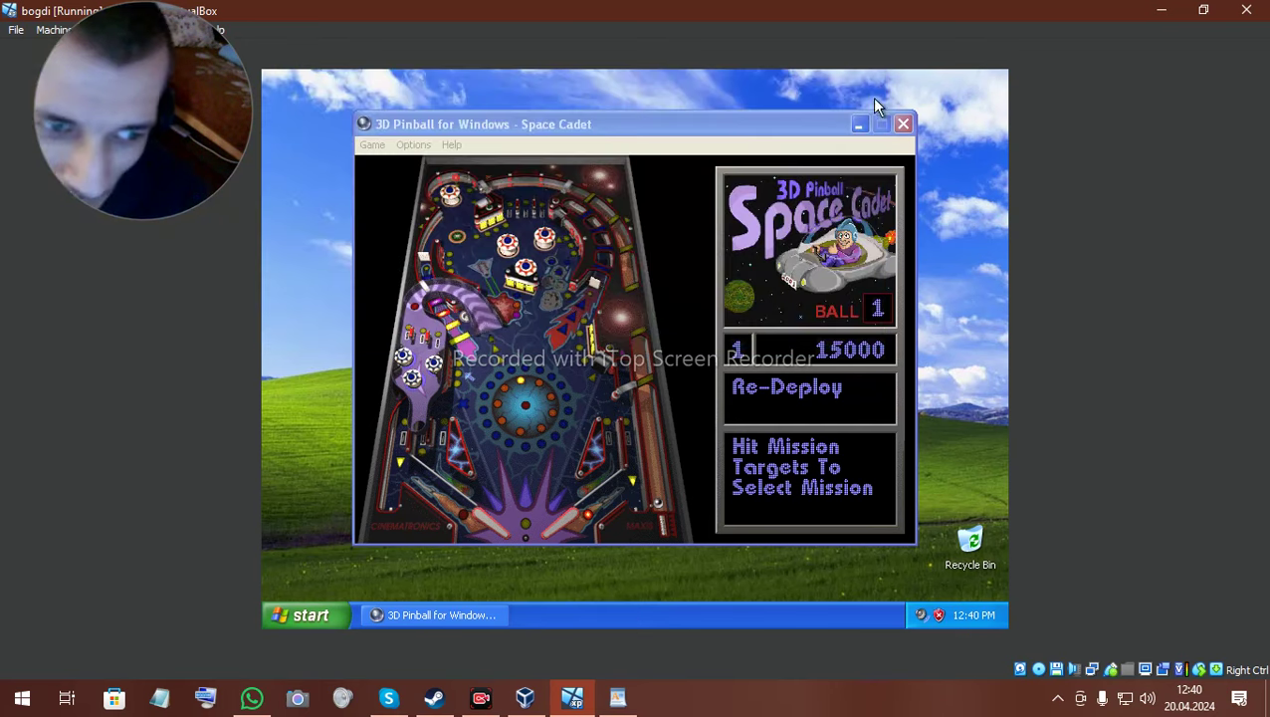
Tick Mute in the tray volume control, nudge the Pinball table until TILT, and close Pinball
{"action": "left_click", "coordinate": [922, 617]}
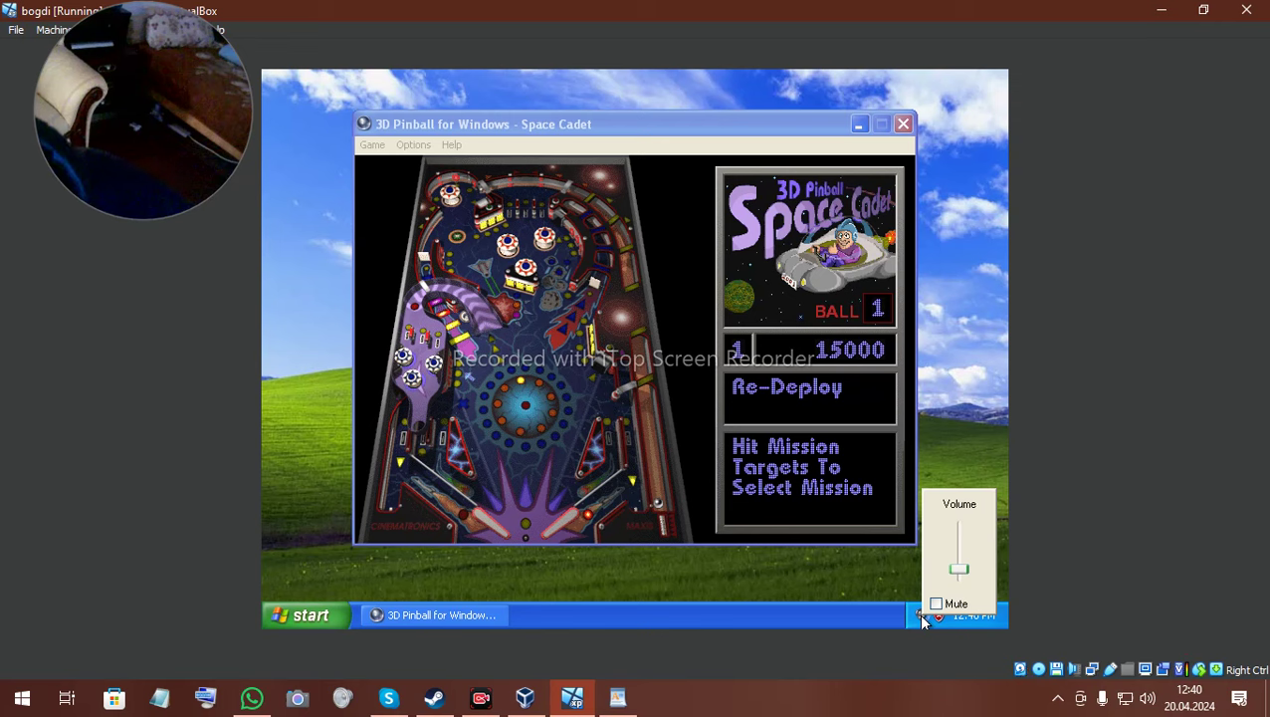
{"action": "left_click", "coordinate": [952, 605]}
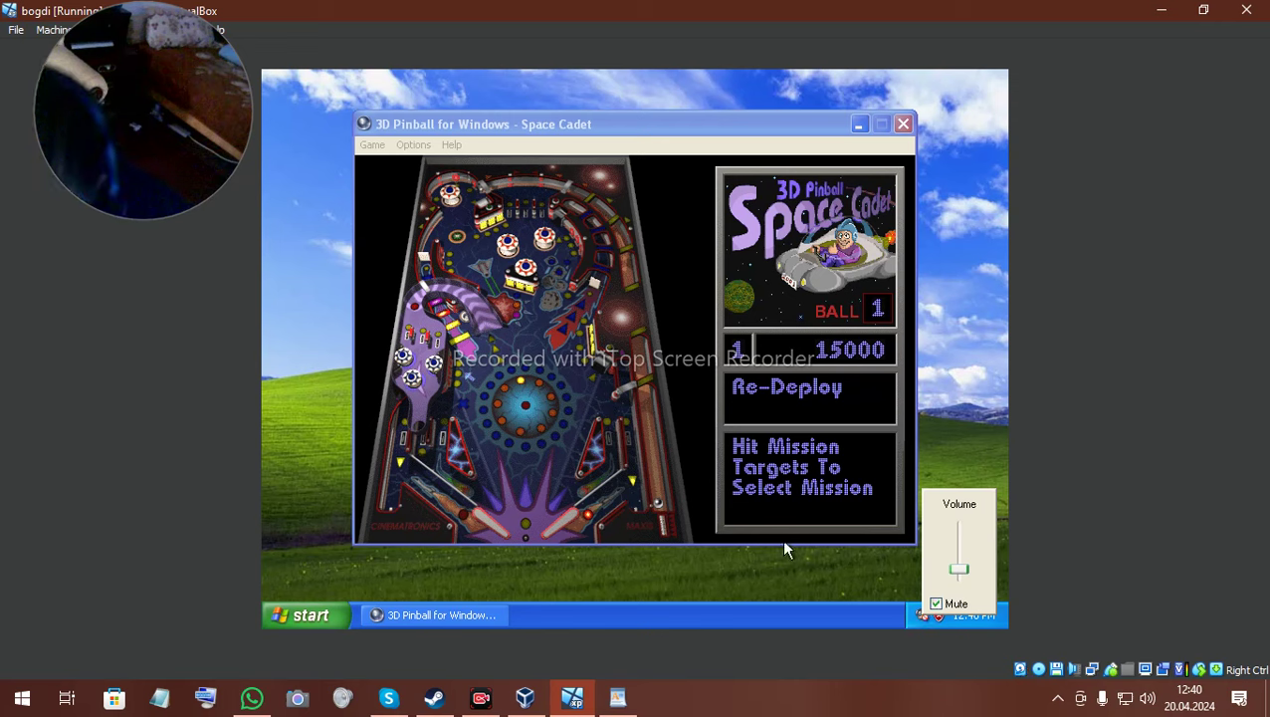
{"action": "left_click", "coordinate": [536, 462]}
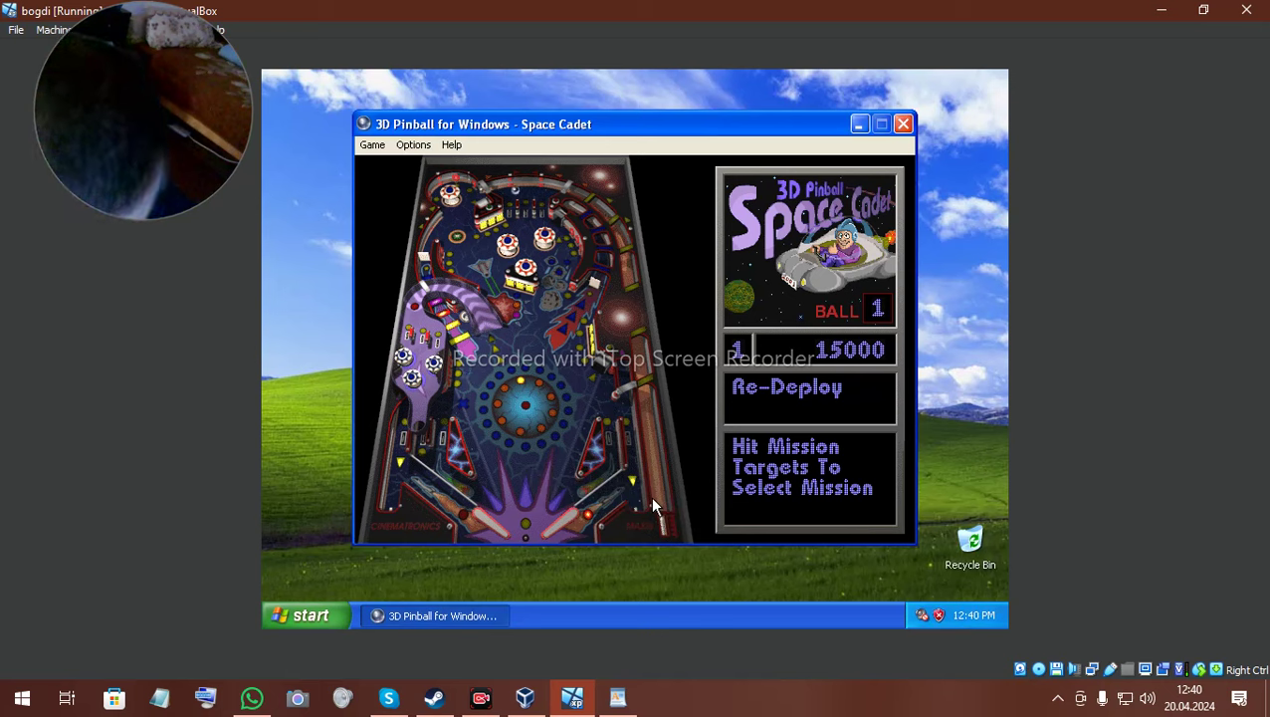
{"action": "key", "text": "x"}
{"action": "key", "text": "x"}
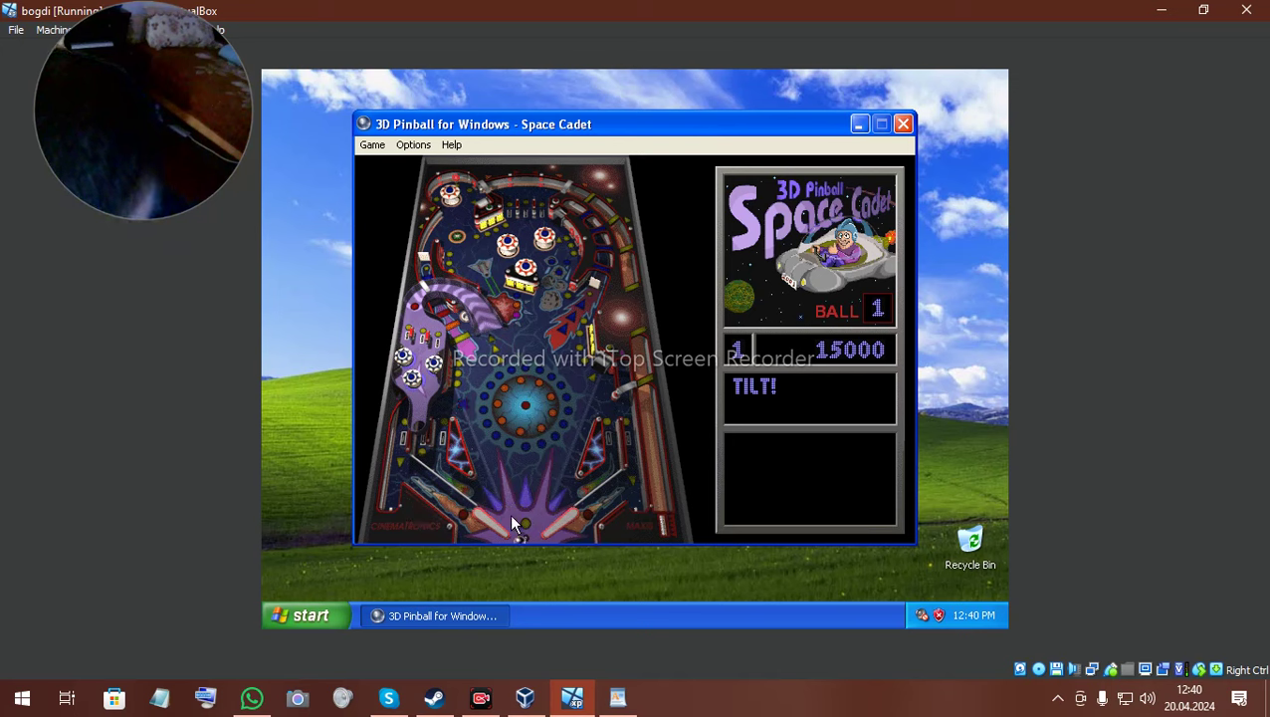
{"action": "left_click", "coordinate": [902, 123]}
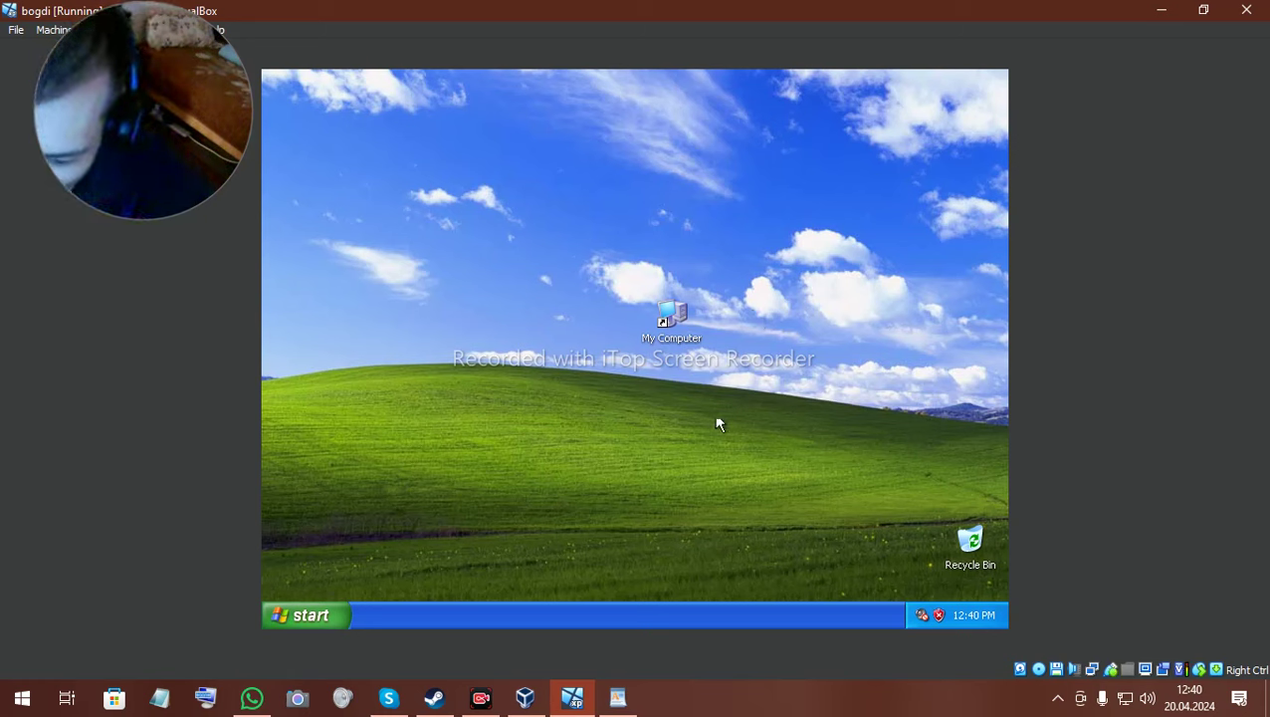
{"action": "left_click", "coordinate": [324, 614]}
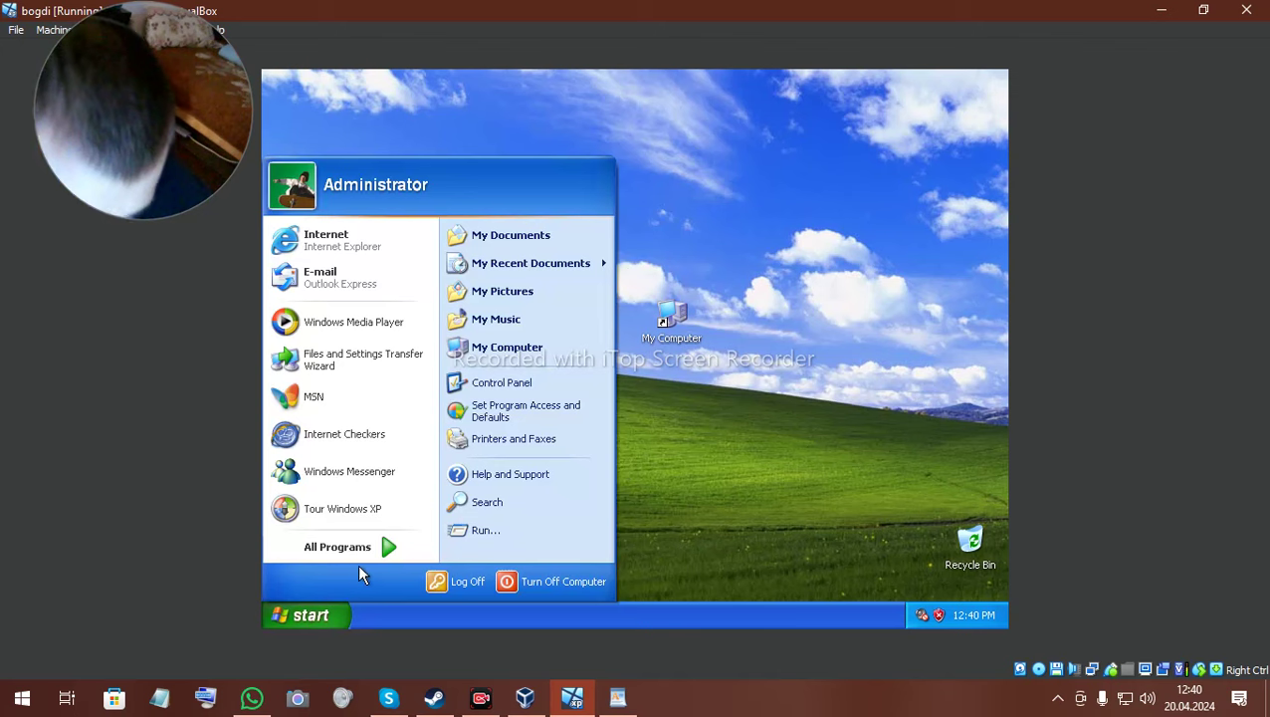
{"action": "mouse_move", "coordinate": [374, 558]}
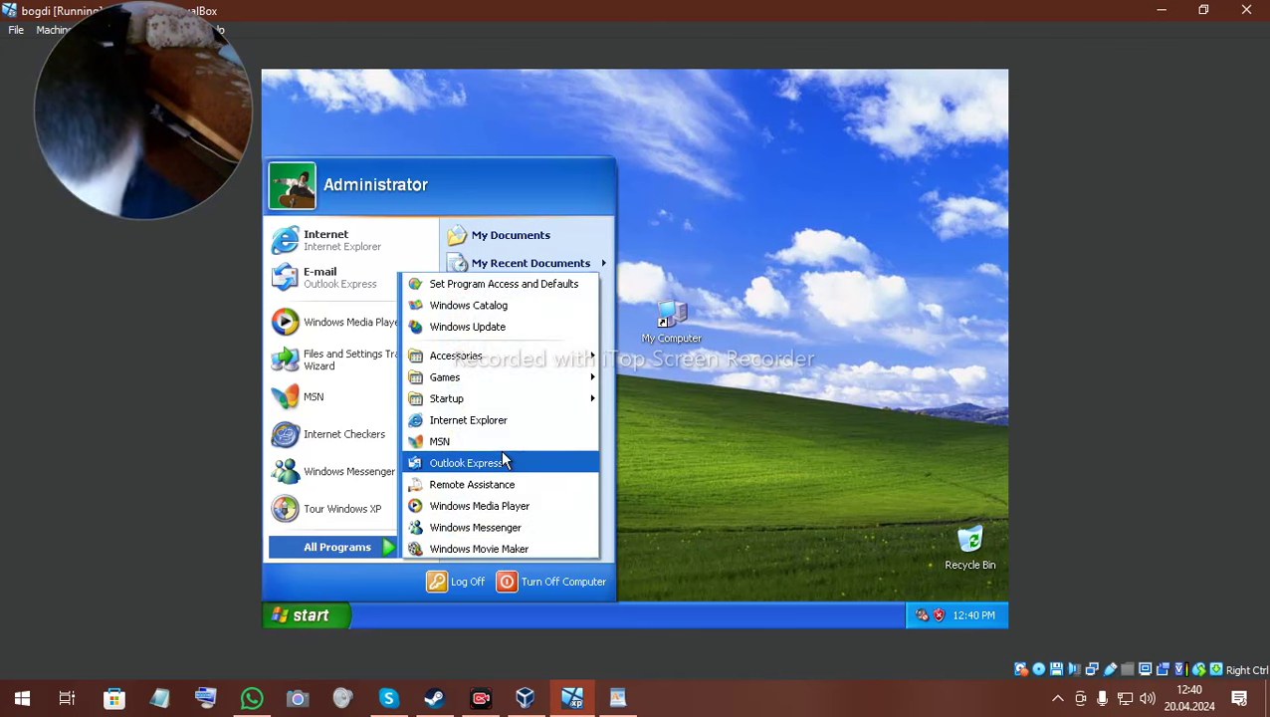
{"action": "mouse_move", "coordinate": [542, 392]}
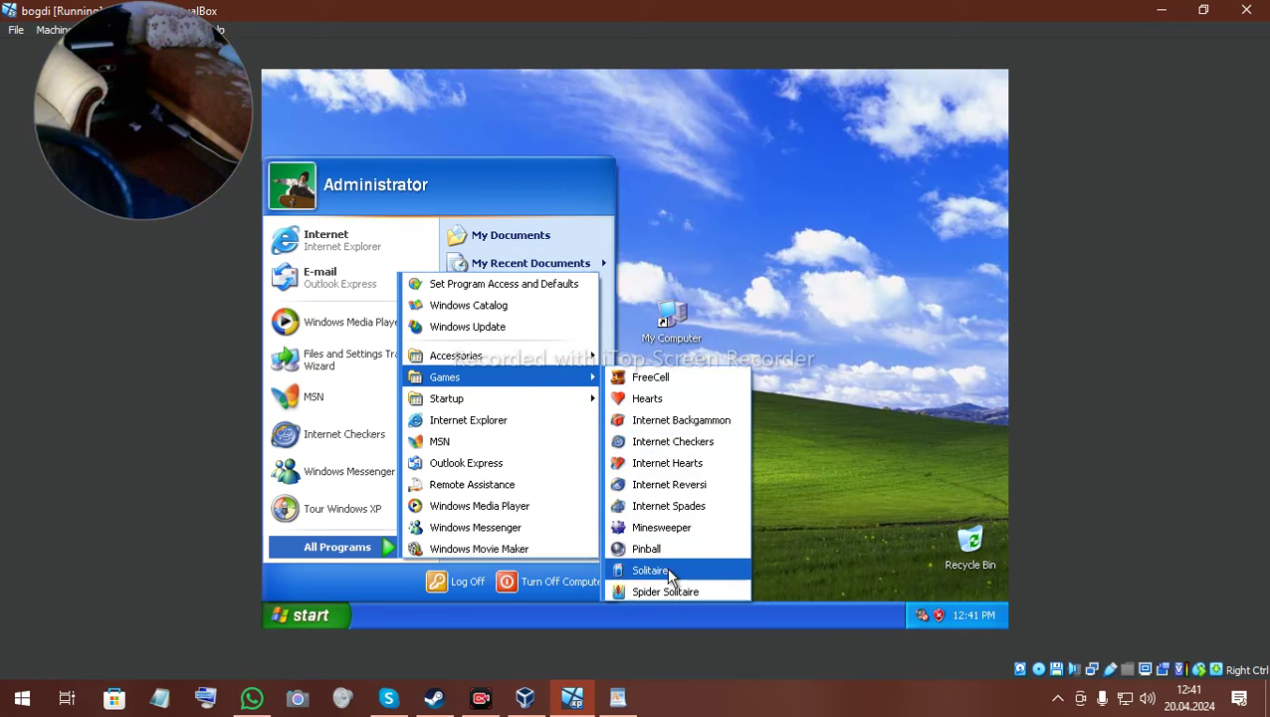
{"action": "left_click", "coordinate": [656, 571]}
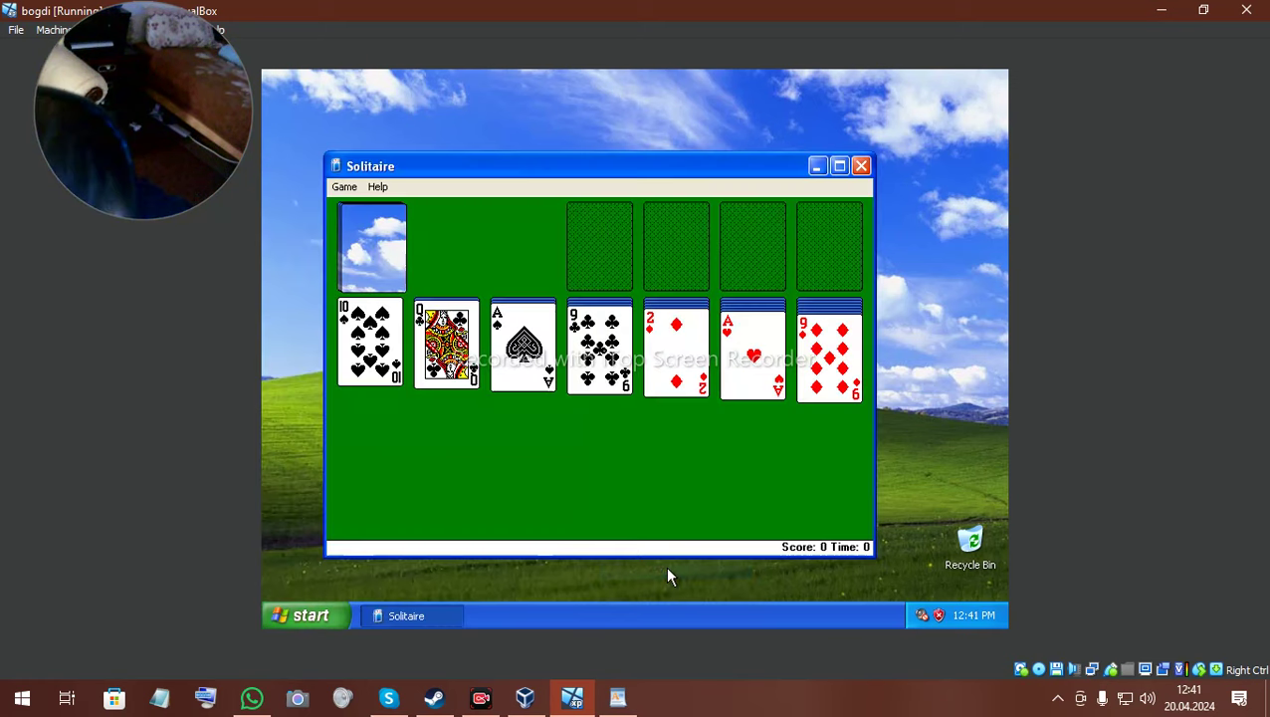
{"action": "left_click", "coordinate": [390, 249]}
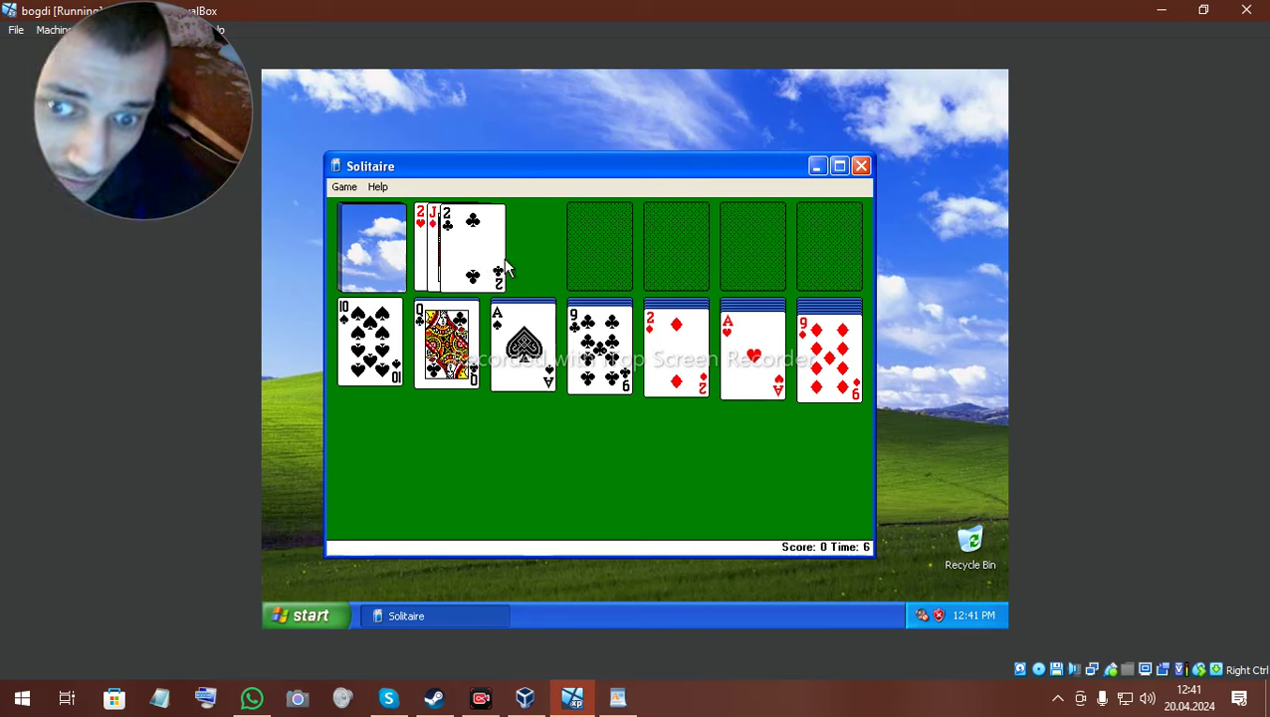
{"action": "left_click", "coordinate": [380, 280]}
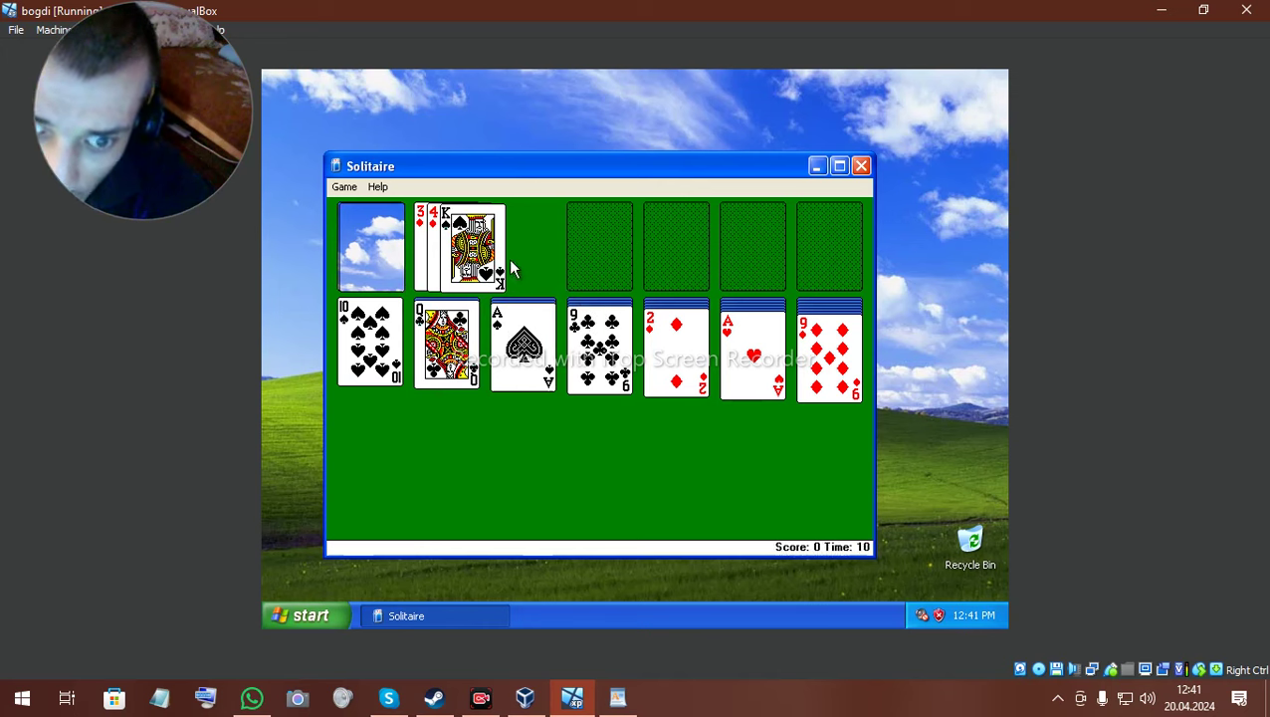
{"action": "left_click", "coordinate": [397, 279]}
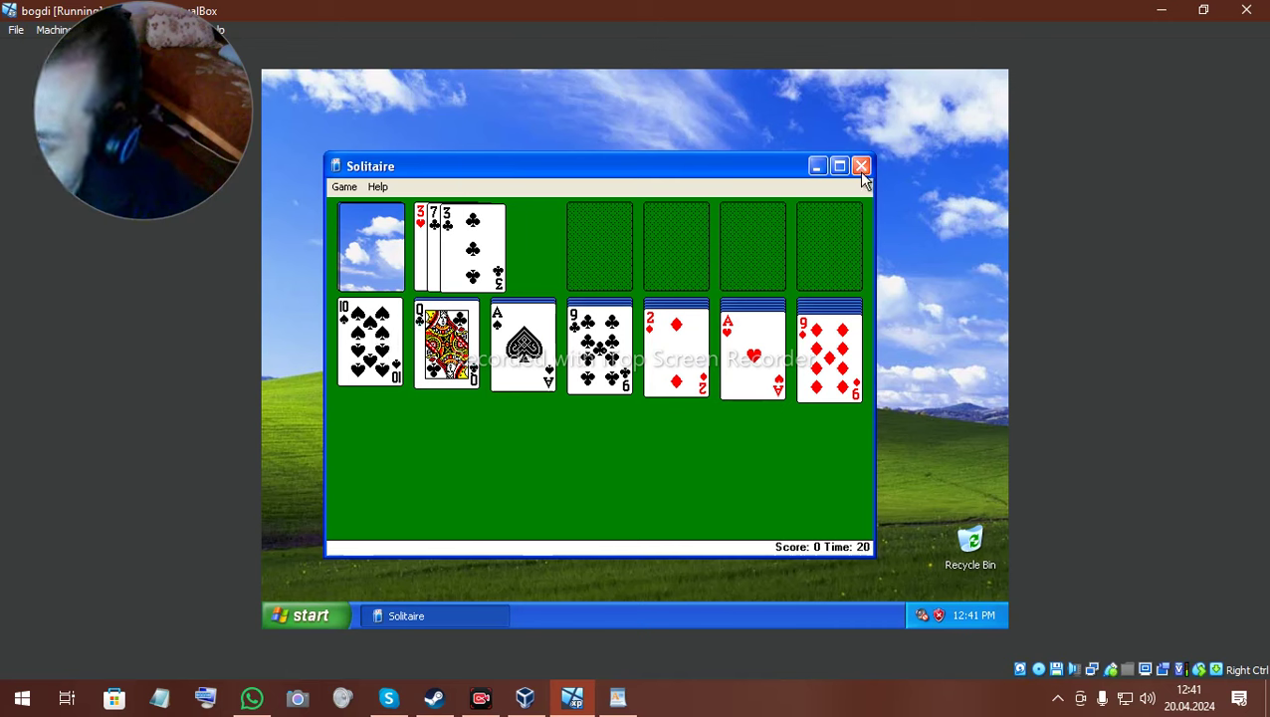
{"action": "left_click", "coordinate": [861, 164]}
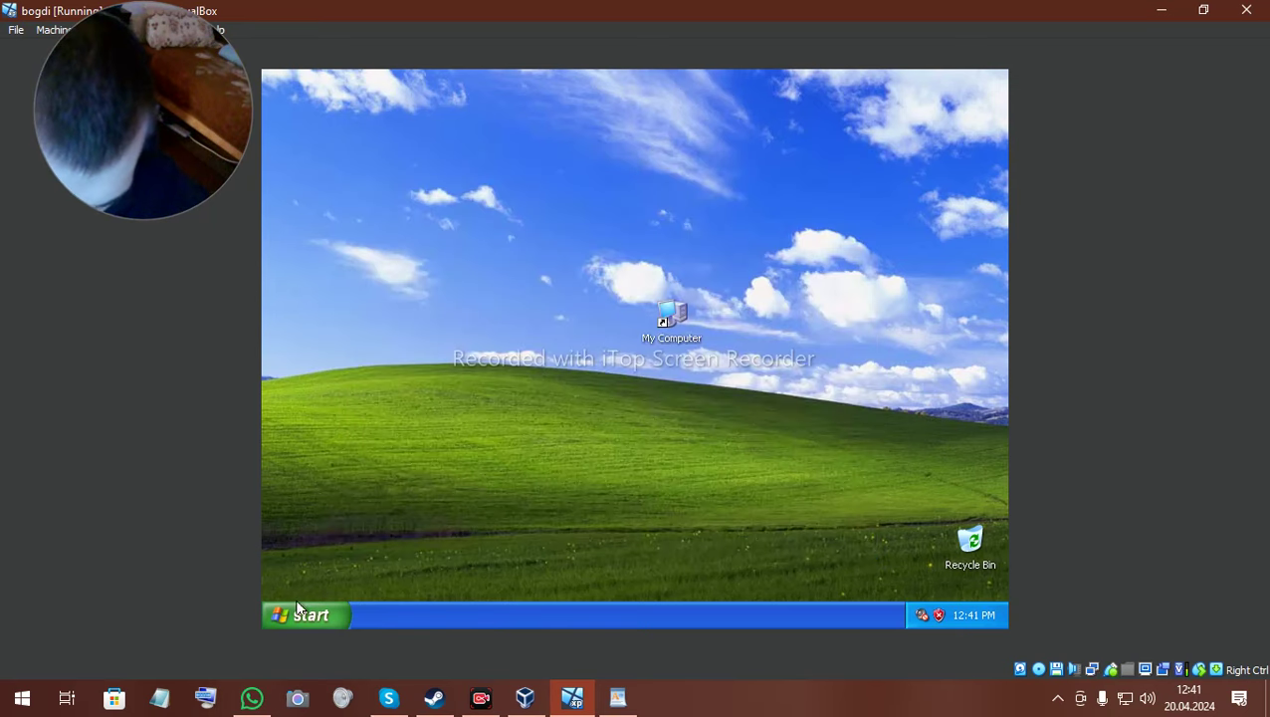
Launch Internet Explorer and replace the web address with 'google'
{"action": "left_click", "coordinate": [278, 625]}
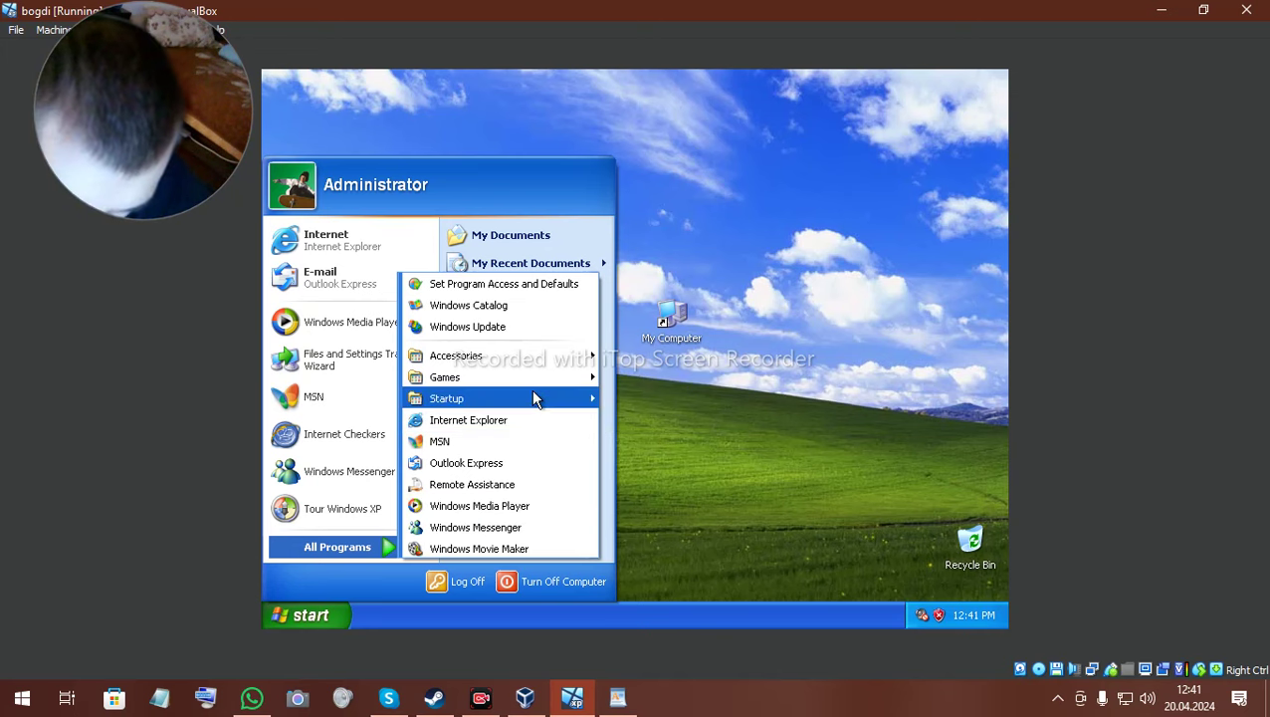
{"action": "left_click", "coordinate": [526, 422]}
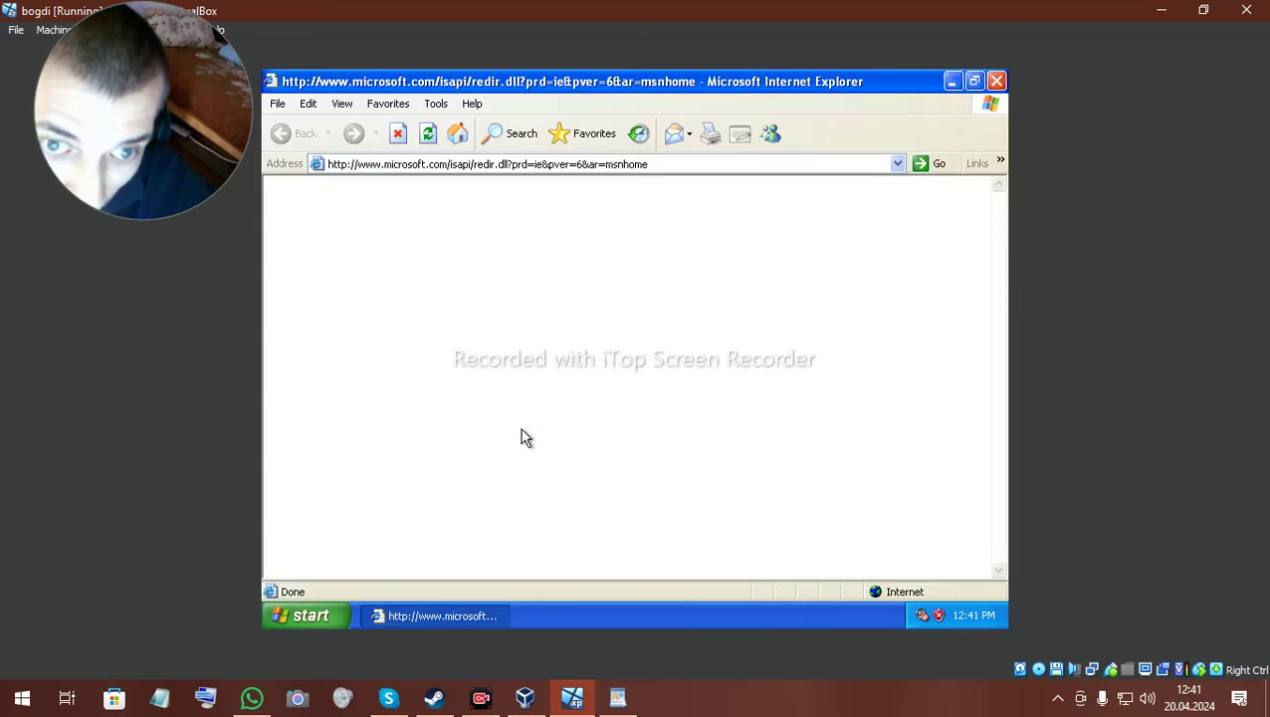
{"action": "left_click", "coordinate": [600, 167]}
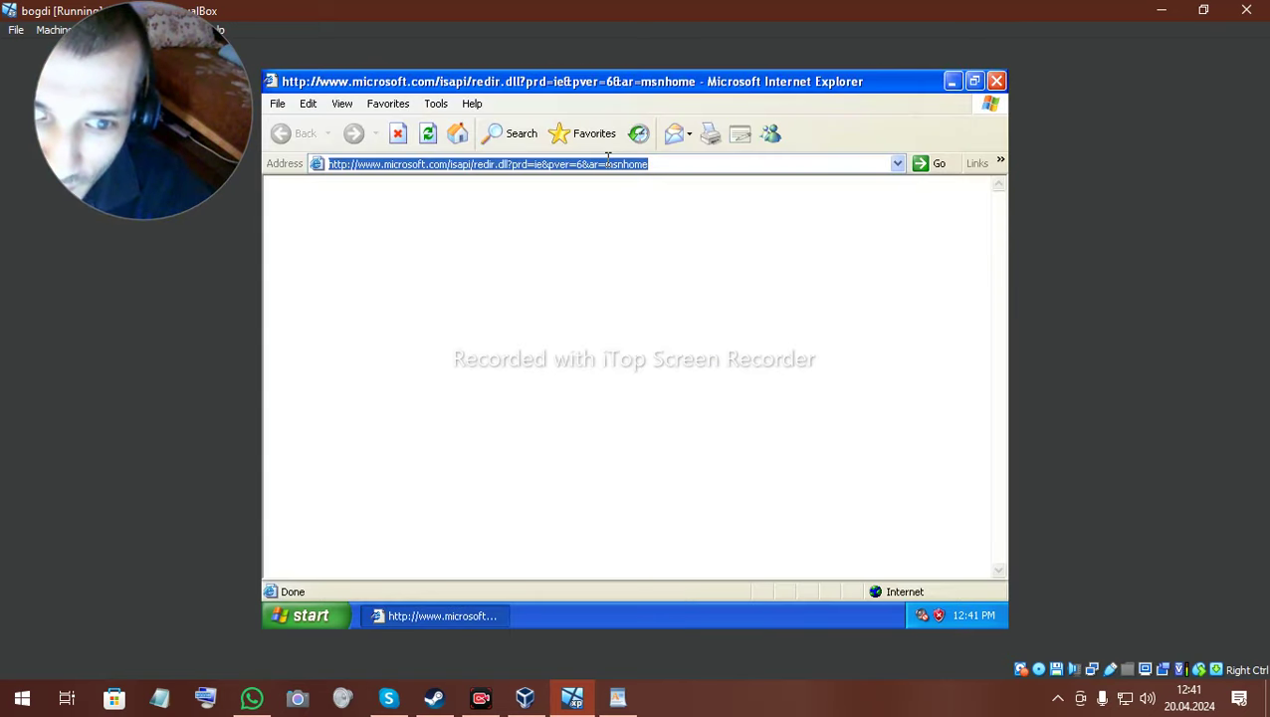
{"action": "key", "text": "BackSpace"}
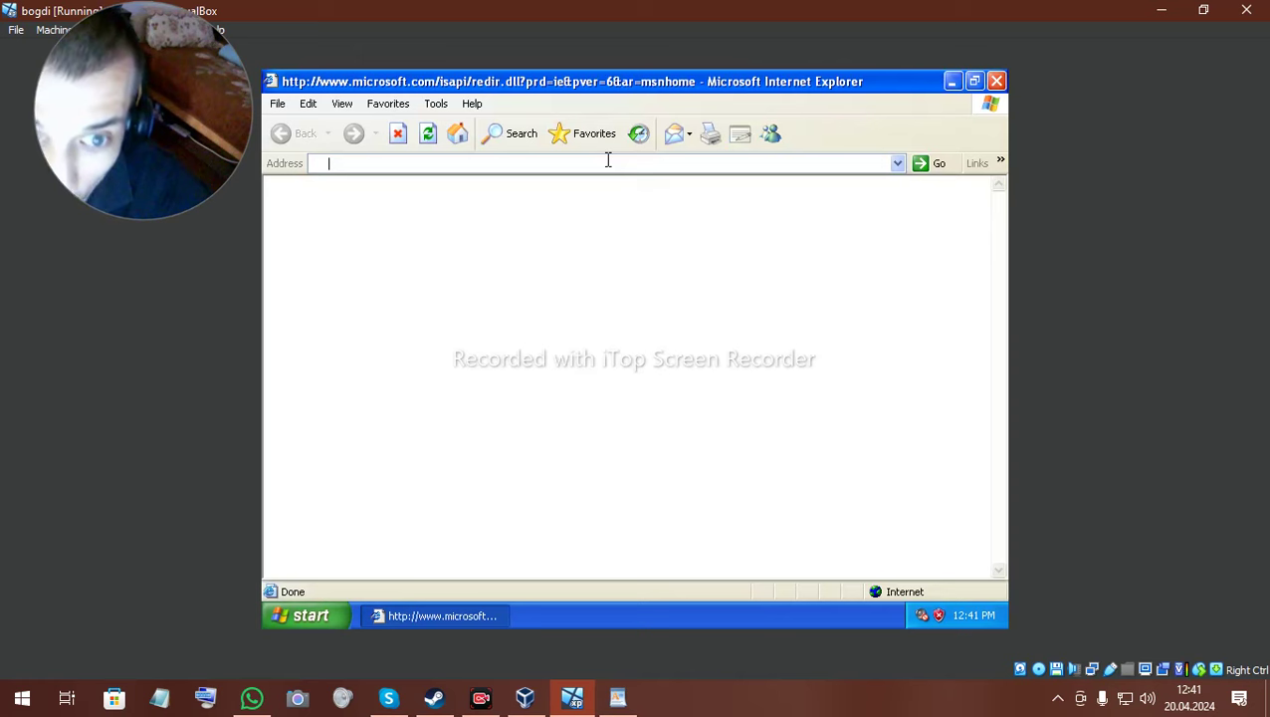
{"action": "type", "text": "g"}
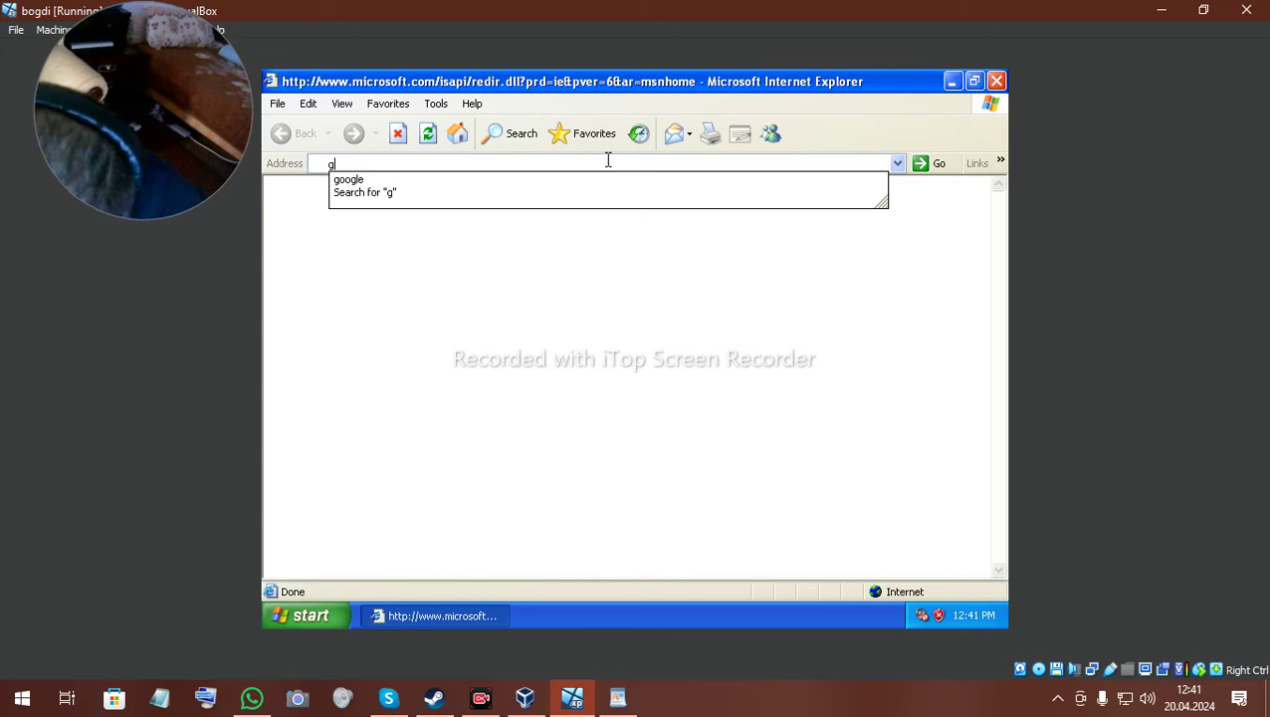
{"action": "type", "text": "oogle"}
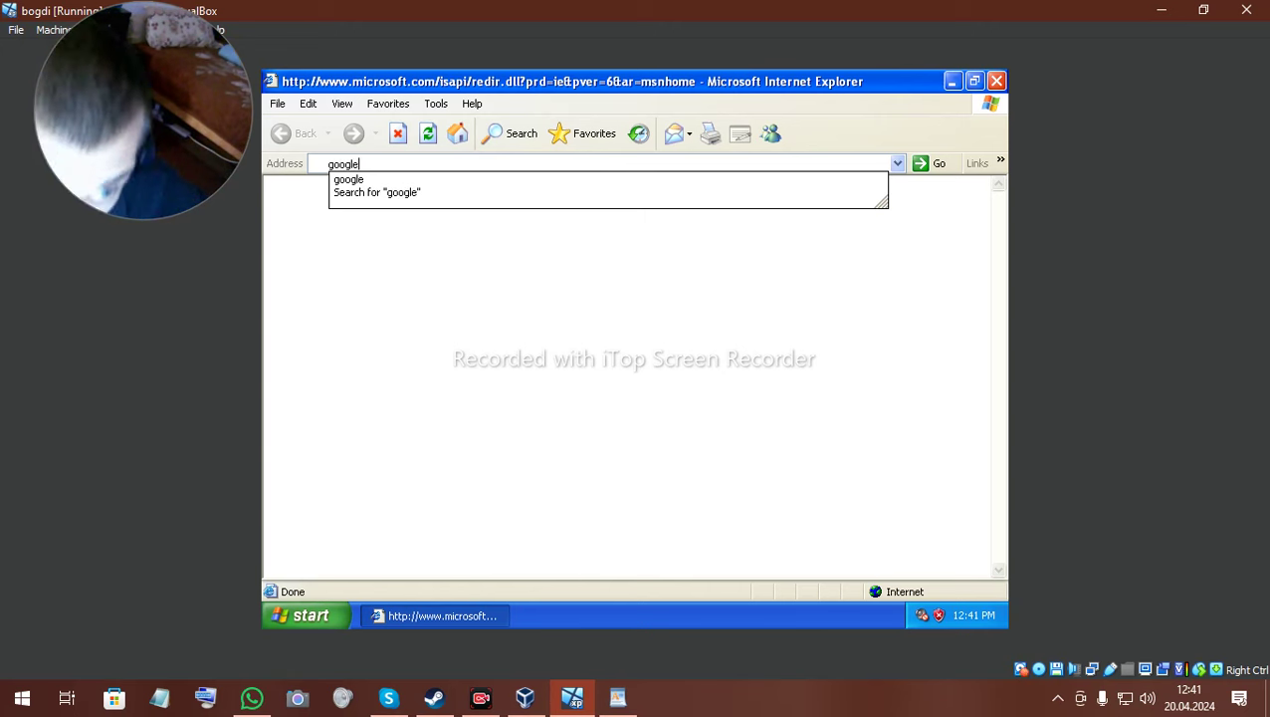
{"action": "key", "text": "Return"}
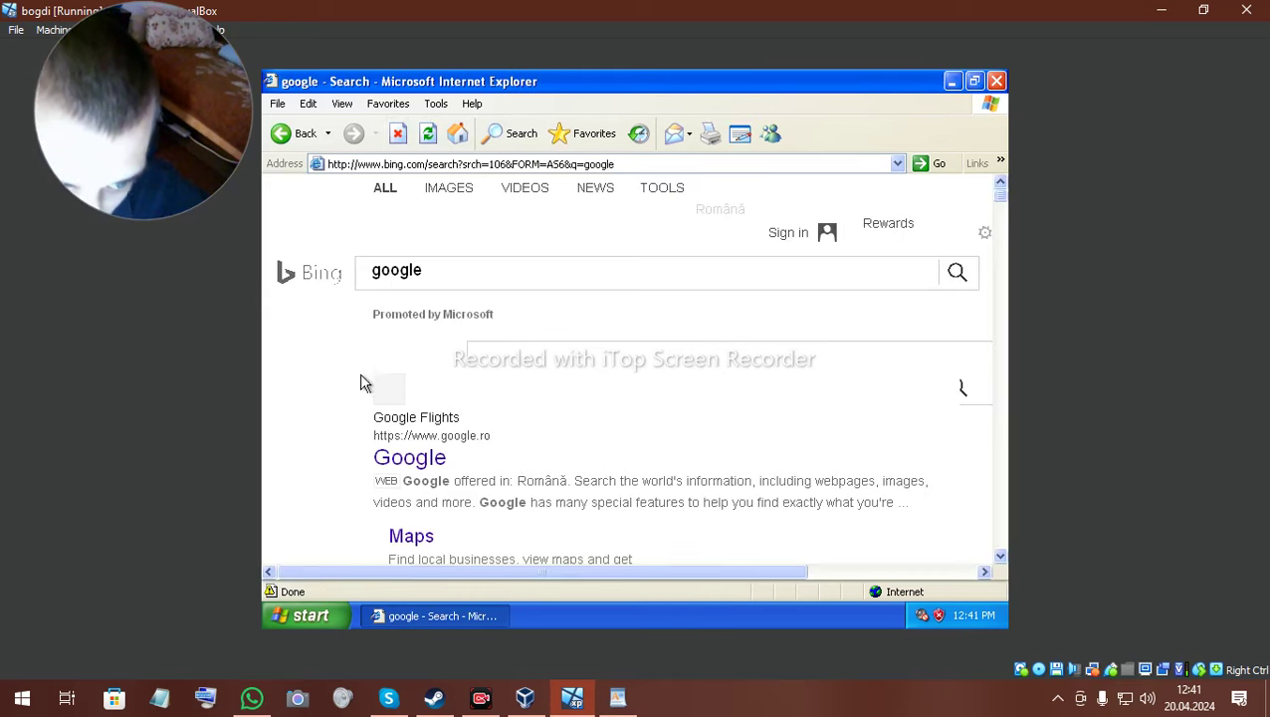
Open the Google search result, accepting the secure connection warning
{"action": "left_click", "coordinate": [404, 464]}
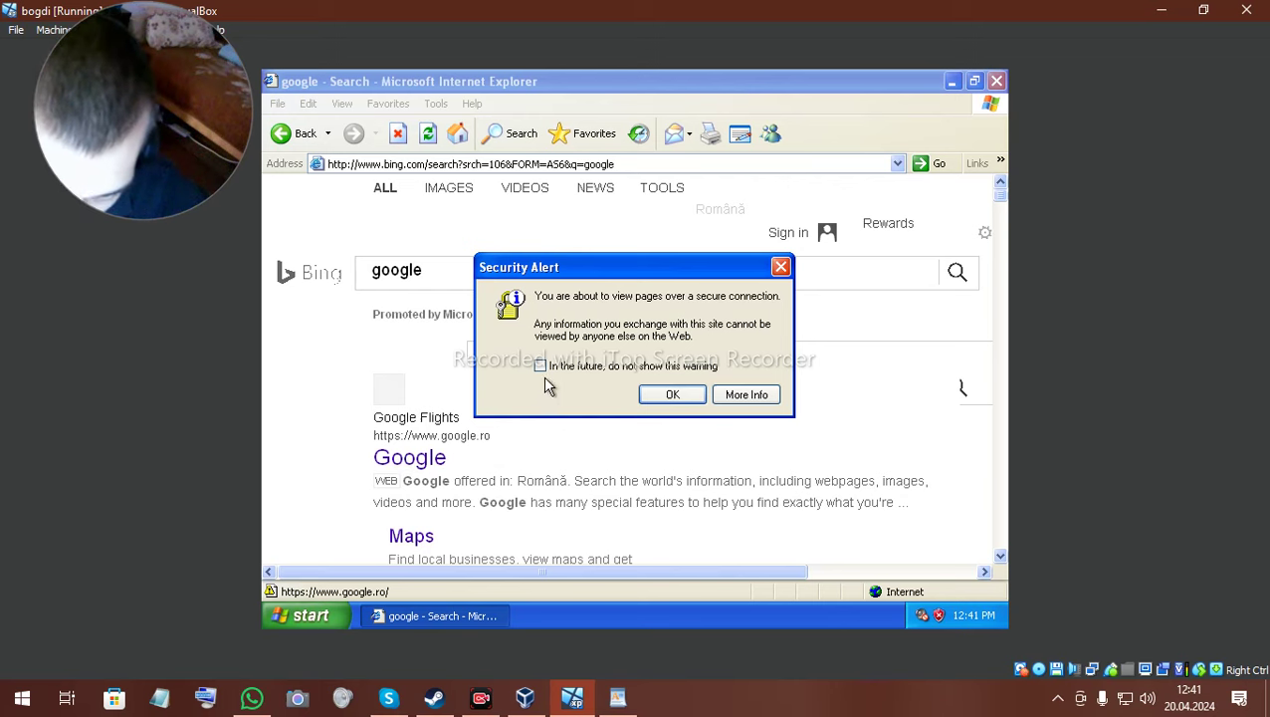
{"action": "left_click", "coordinate": [673, 395]}
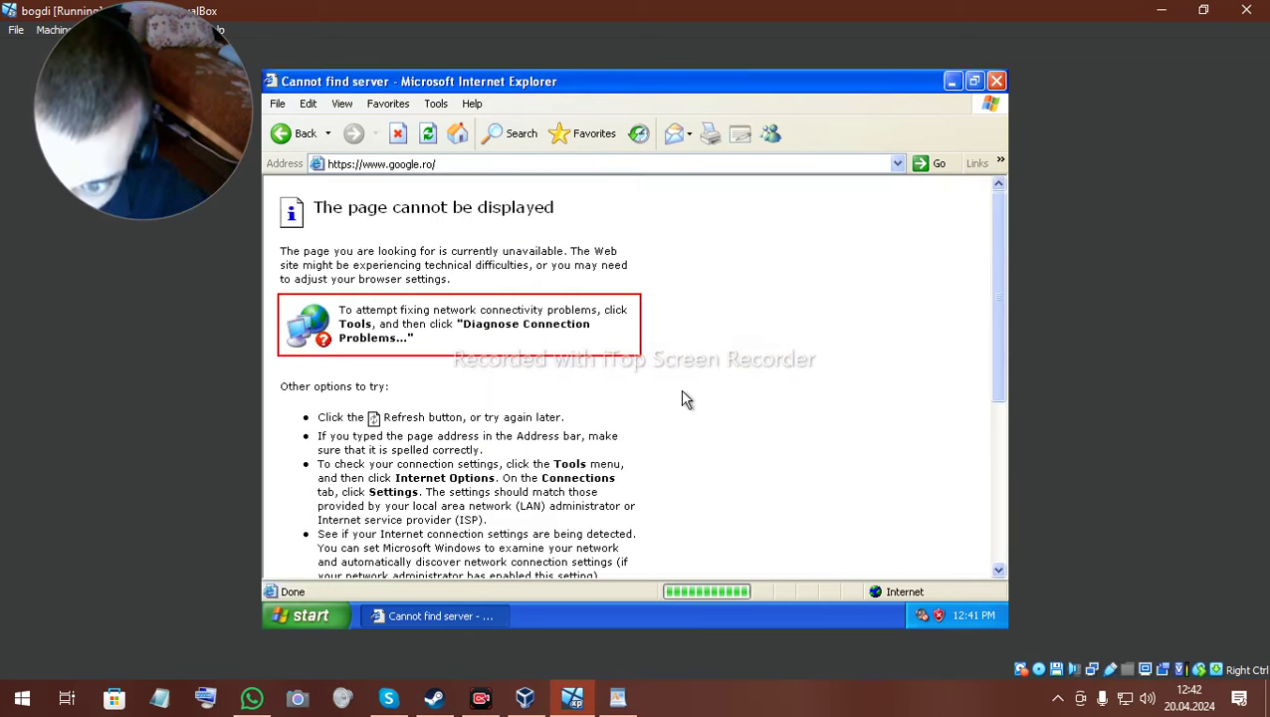
{"action": "scroll", "coordinate": [303, 244], "scroll_direction": "down", "scroll_amount": 8}
{"action": "scroll", "coordinate": [304, 318], "scroll_direction": "up", "scroll_amount": 7}
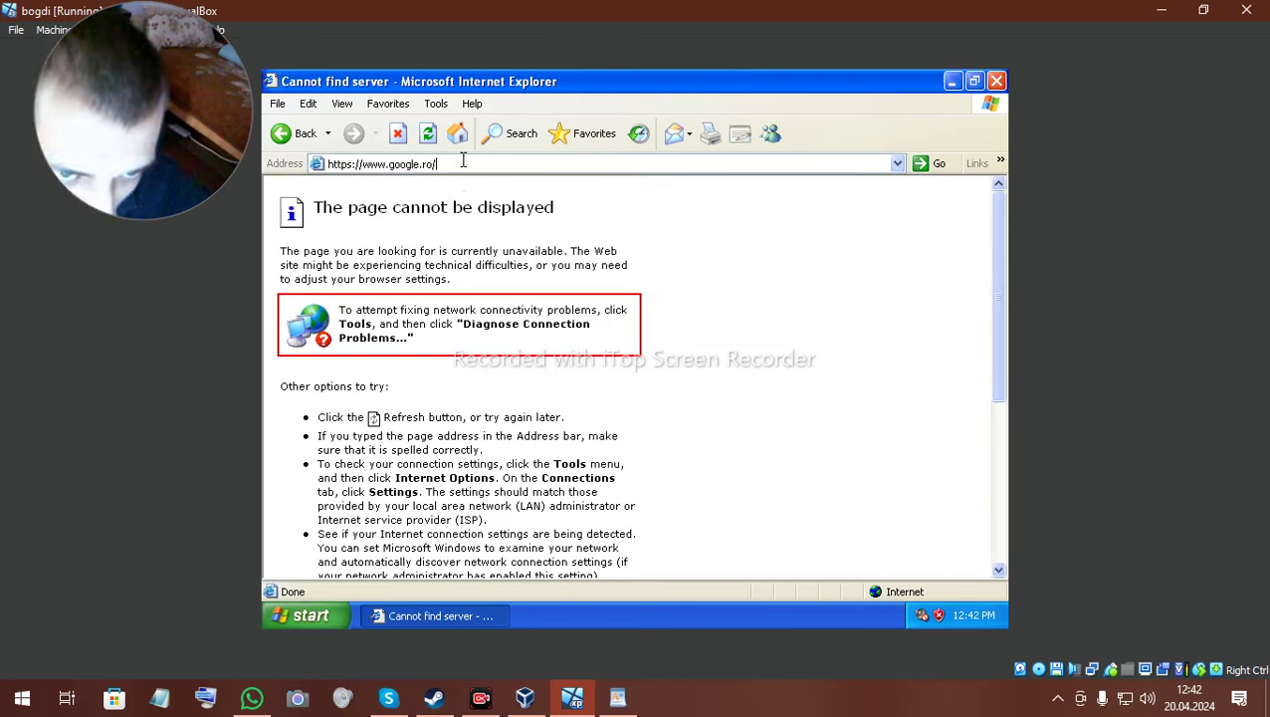
Replace the google.ro address with 'youtube' and go to it
{"action": "left_click", "coordinate": [463, 162]}
{"action": "key", "text": "BackSpace"}
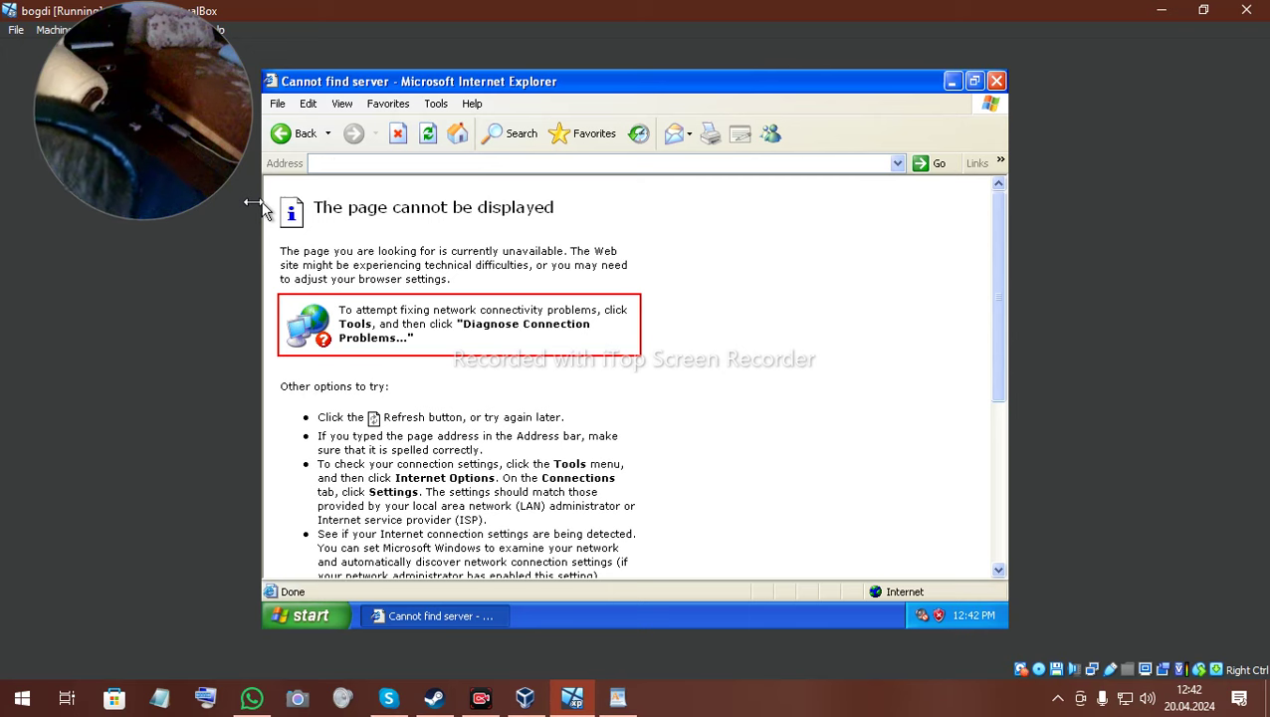
{"action": "type", "text": "youtube"}
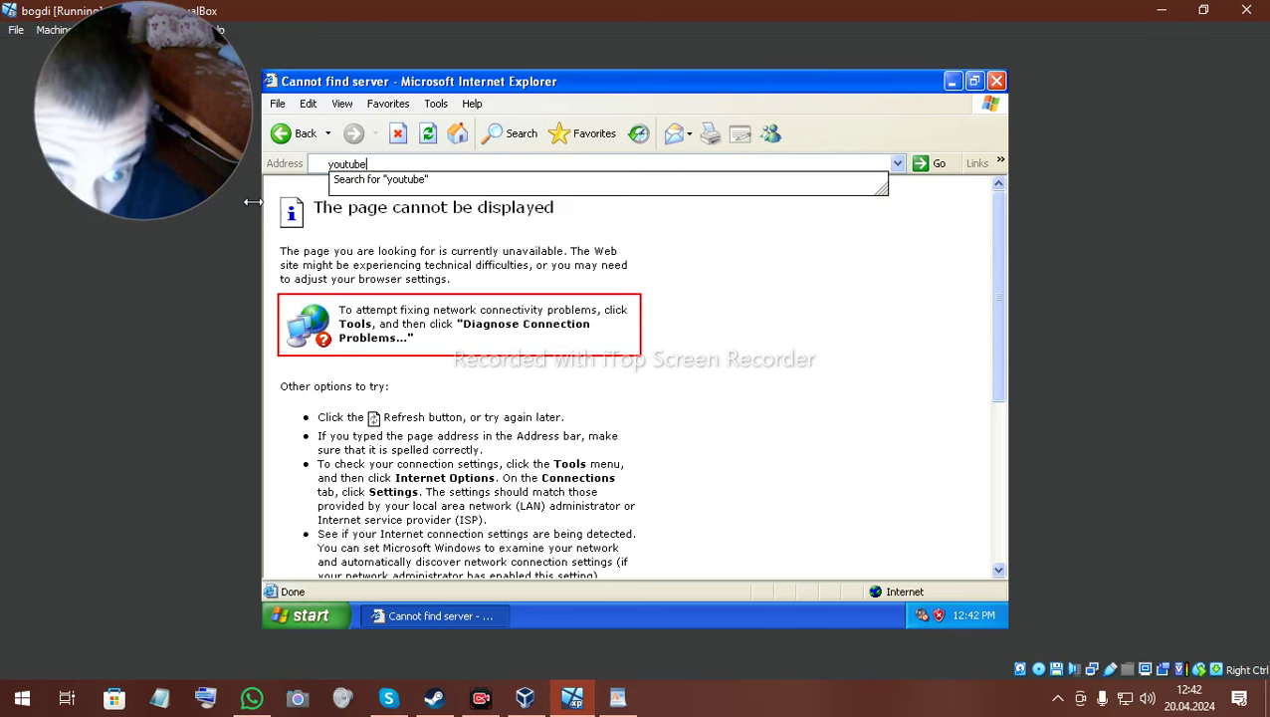
{"action": "key", "text": "Return"}
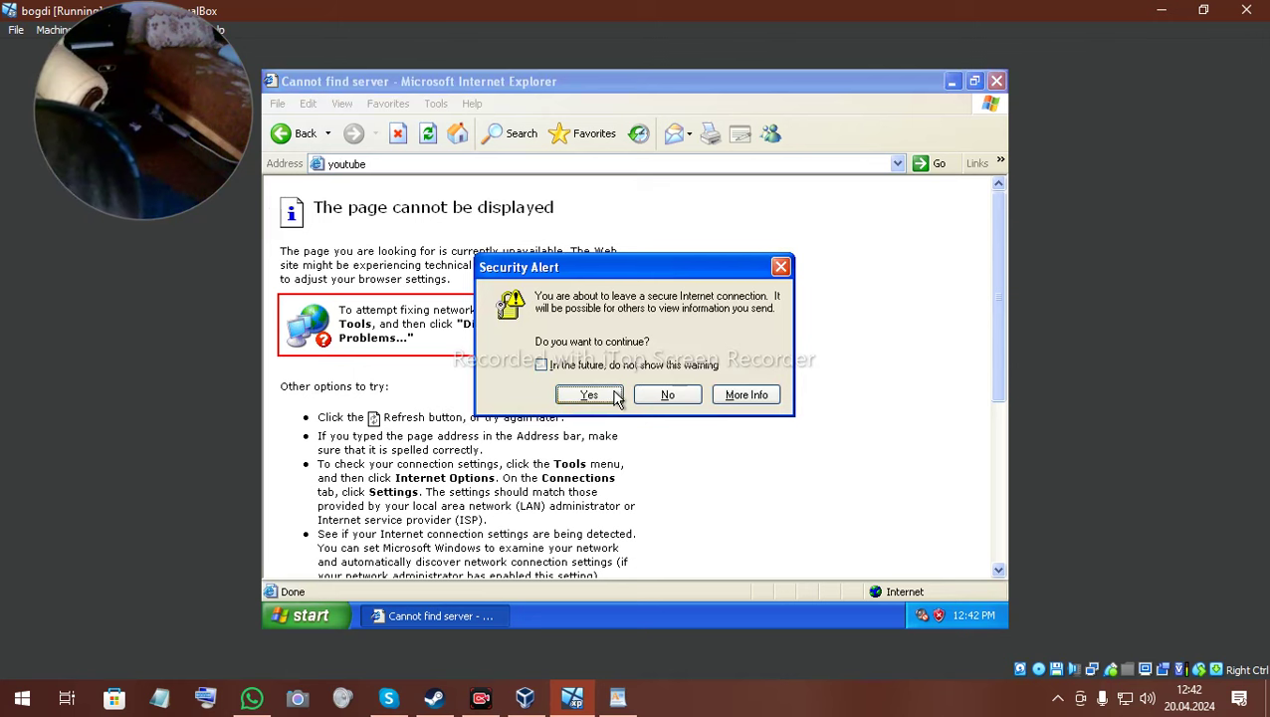
Read the security warning's help, close it, and agree to leave the secure connection
{"action": "left_click", "coordinate": [732, 396]}
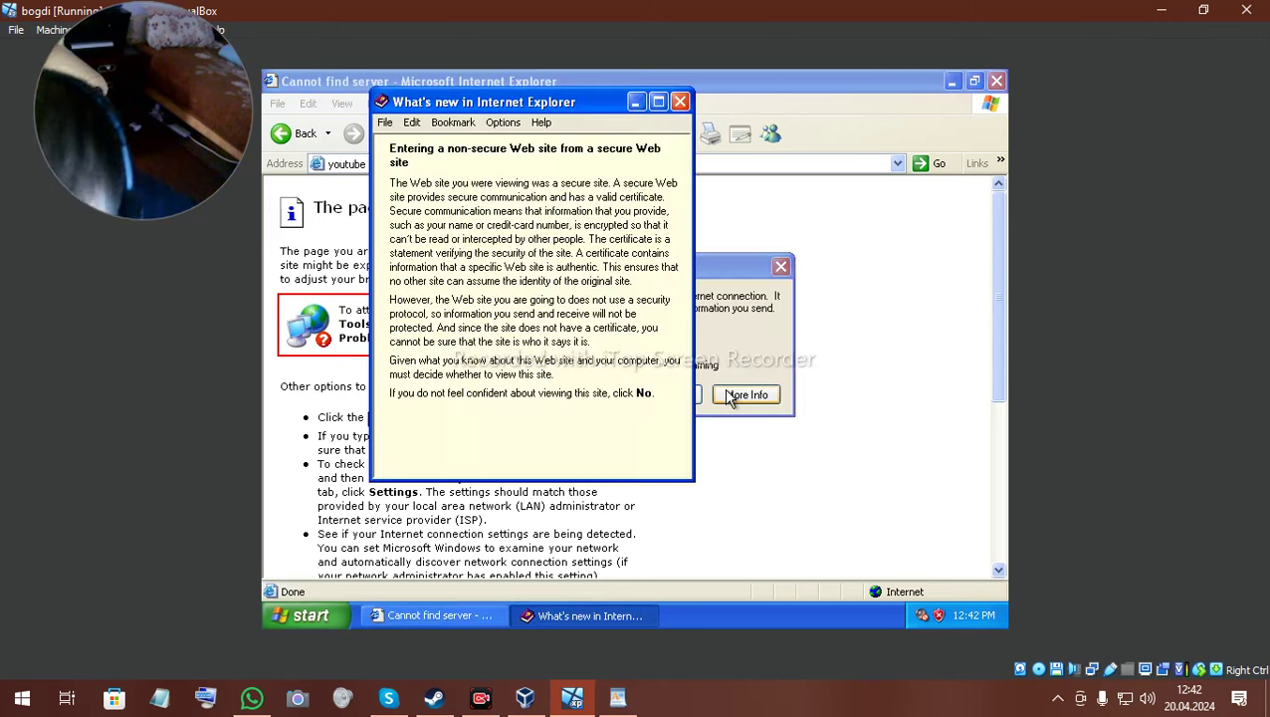
{"action": "left_click", "coordinate": [659, 103]}
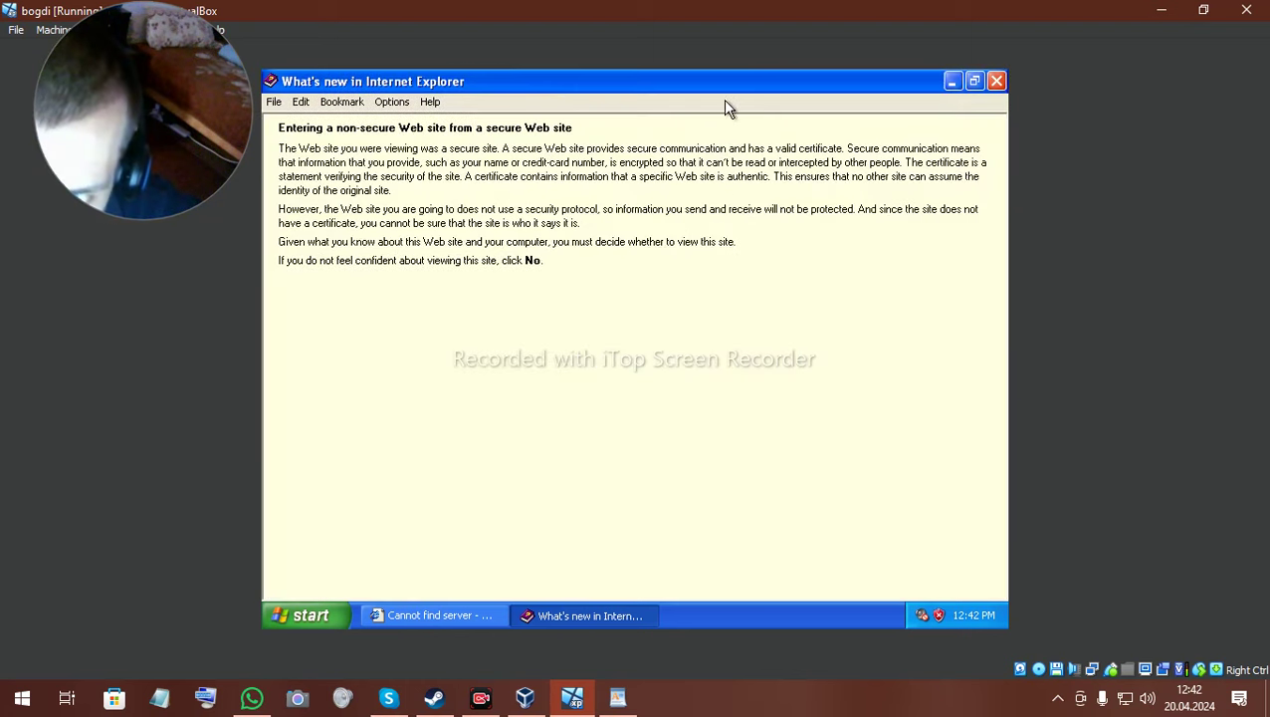
{"action": "left_click", "coordinate": [995, 84]}
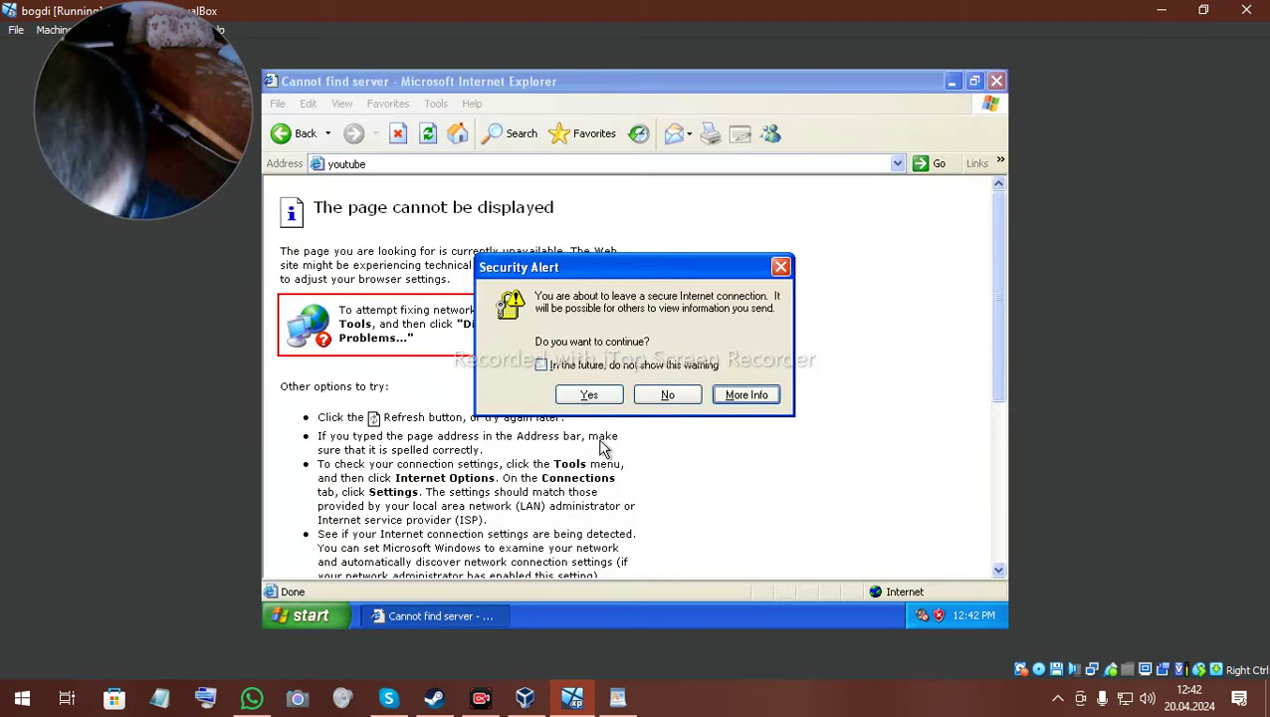
{"action": "left_click", "coordinate": [597, 395]}
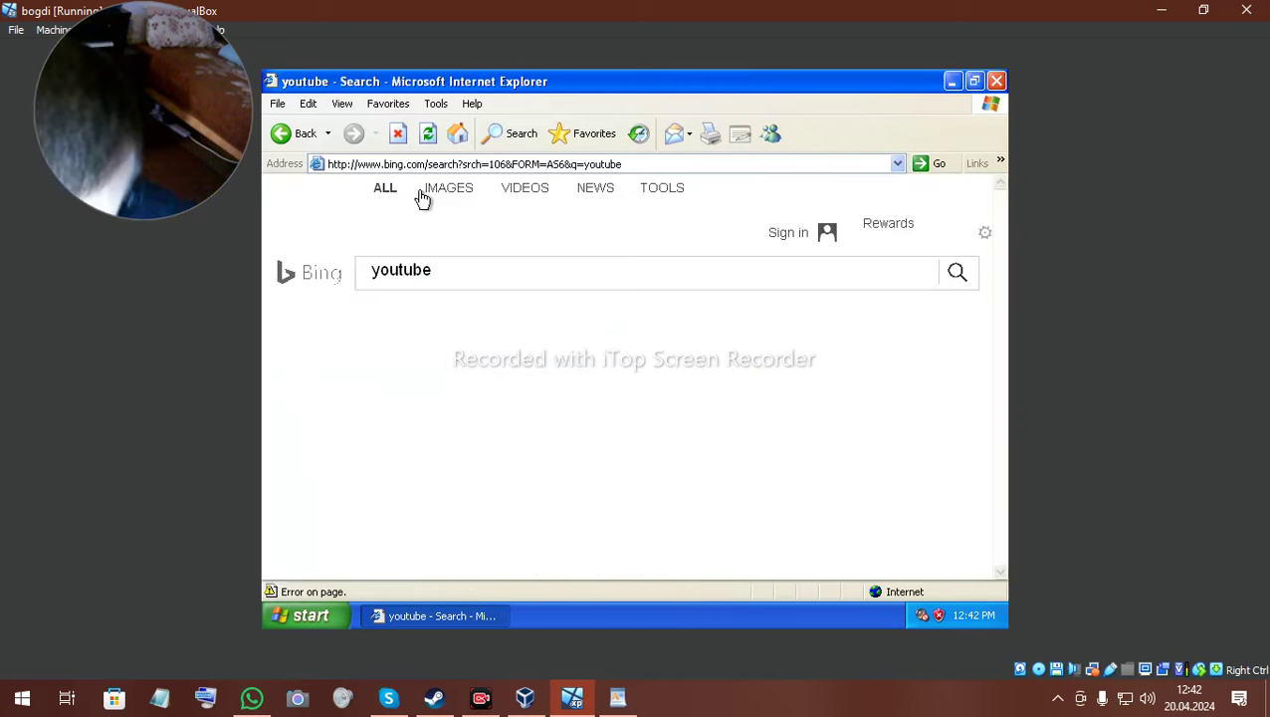
Open the YouTube result, acknowledge the warning, view the error page, then close Internet Explorer
{"action": "left_click", "coordinate": [443, 459]}
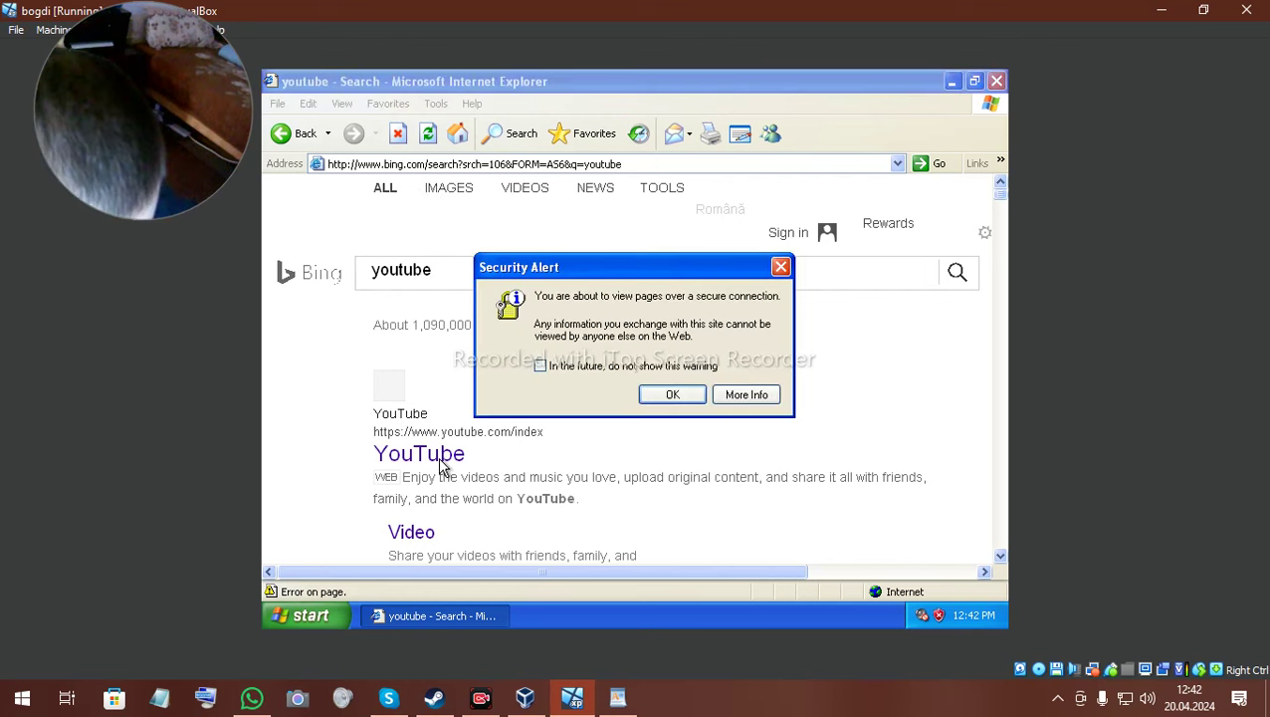
{"action": "left_click", "coordinate": [671, 395]}
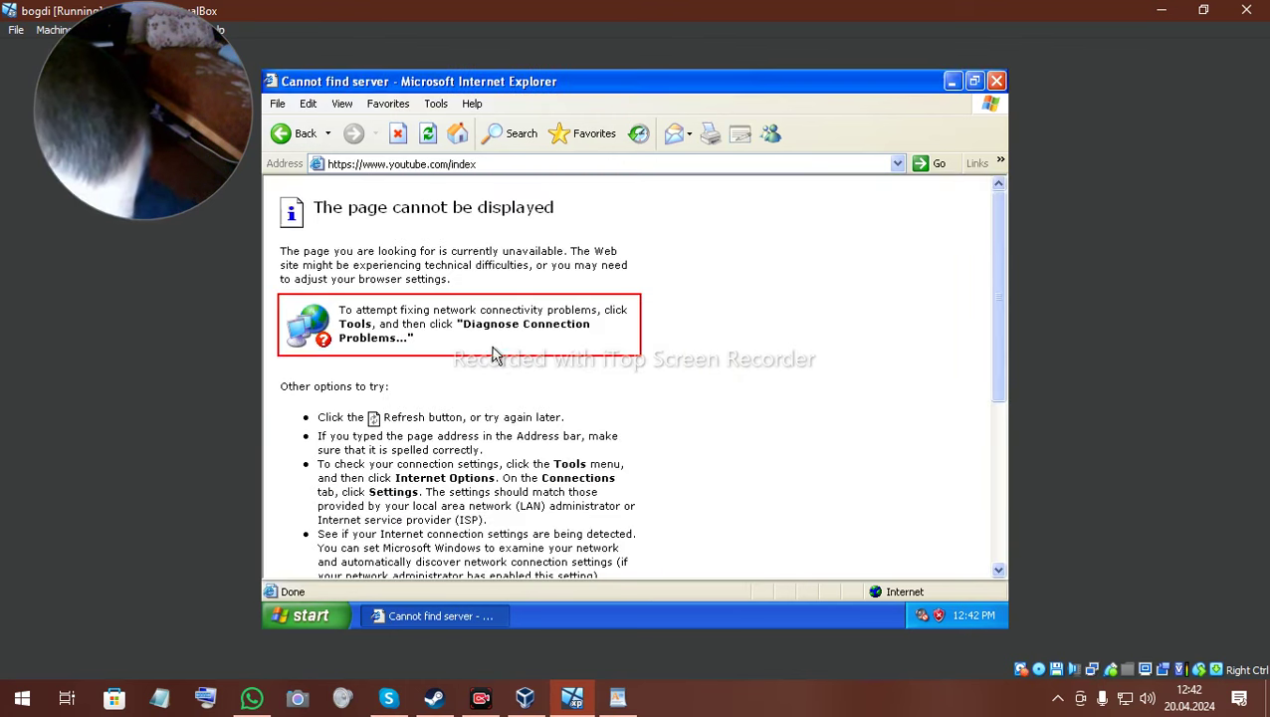
{"action": "scroll", "coordinate": [661, 405], "scroll_direction": "down", "scroll_amount": 5}
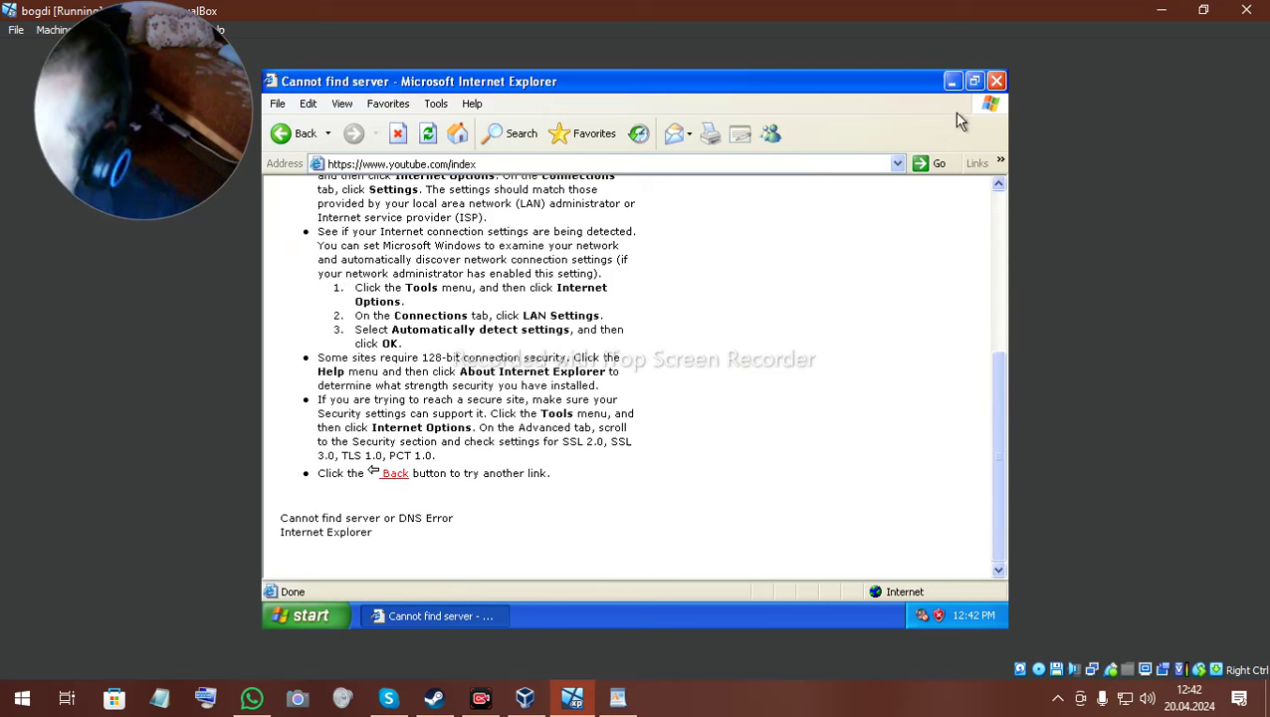
{"action": "left_click", "coordinate": [997, 81]}
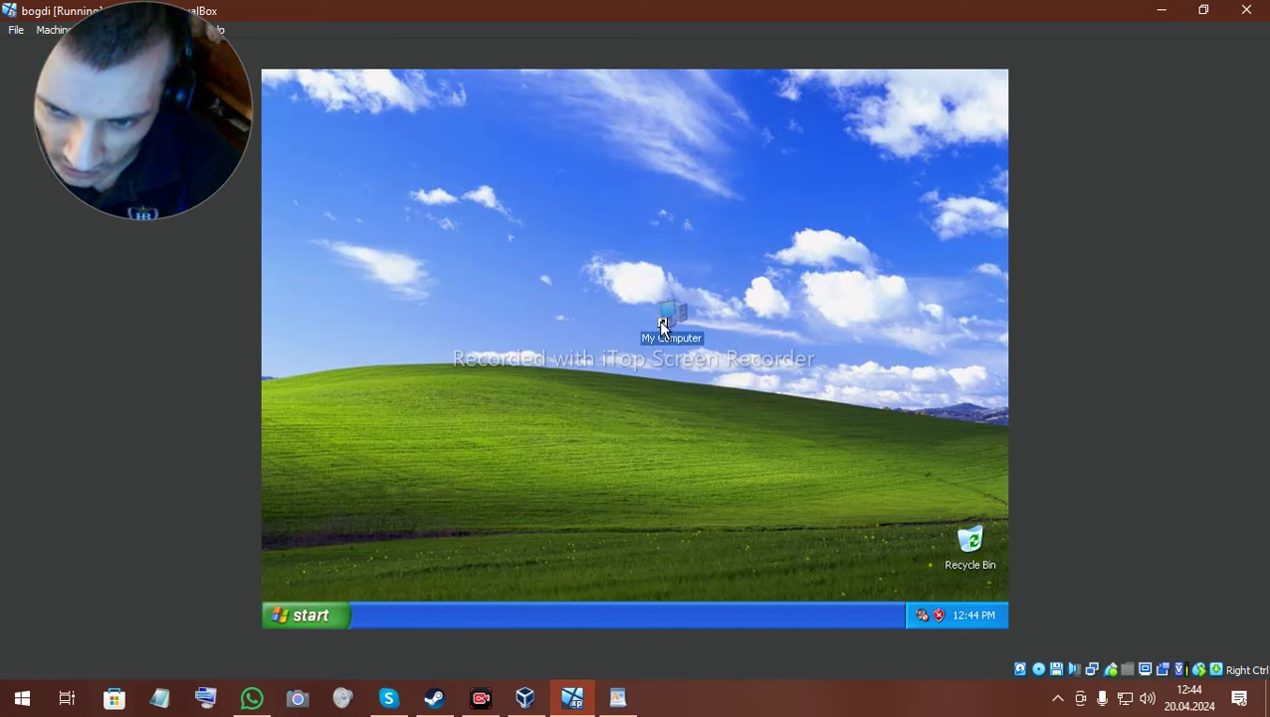
Move the My Computer icon to the desktop's top-left corner and bring up the desktop shortcut menu
{"action": "left_click_drag", "start_coordinate": [661, 325], "coordinate": [291, 109]}
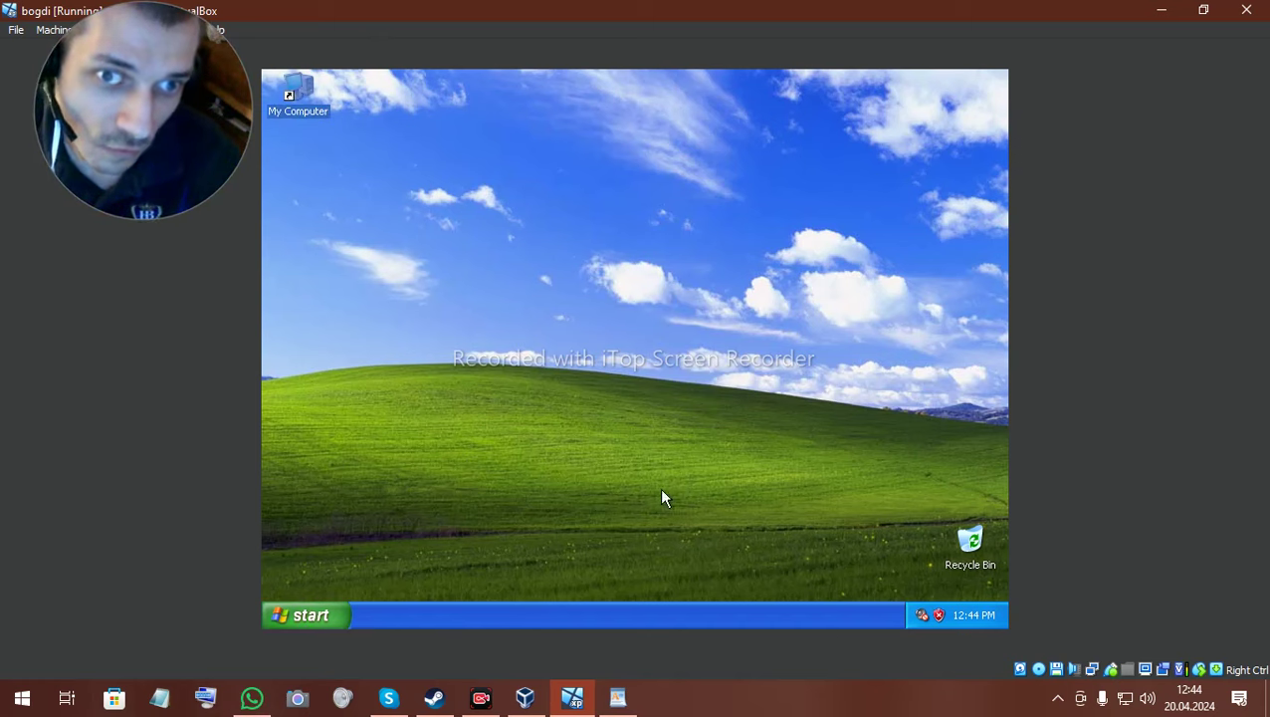
{"action": "right_click", "coordinate": [476, 484]}
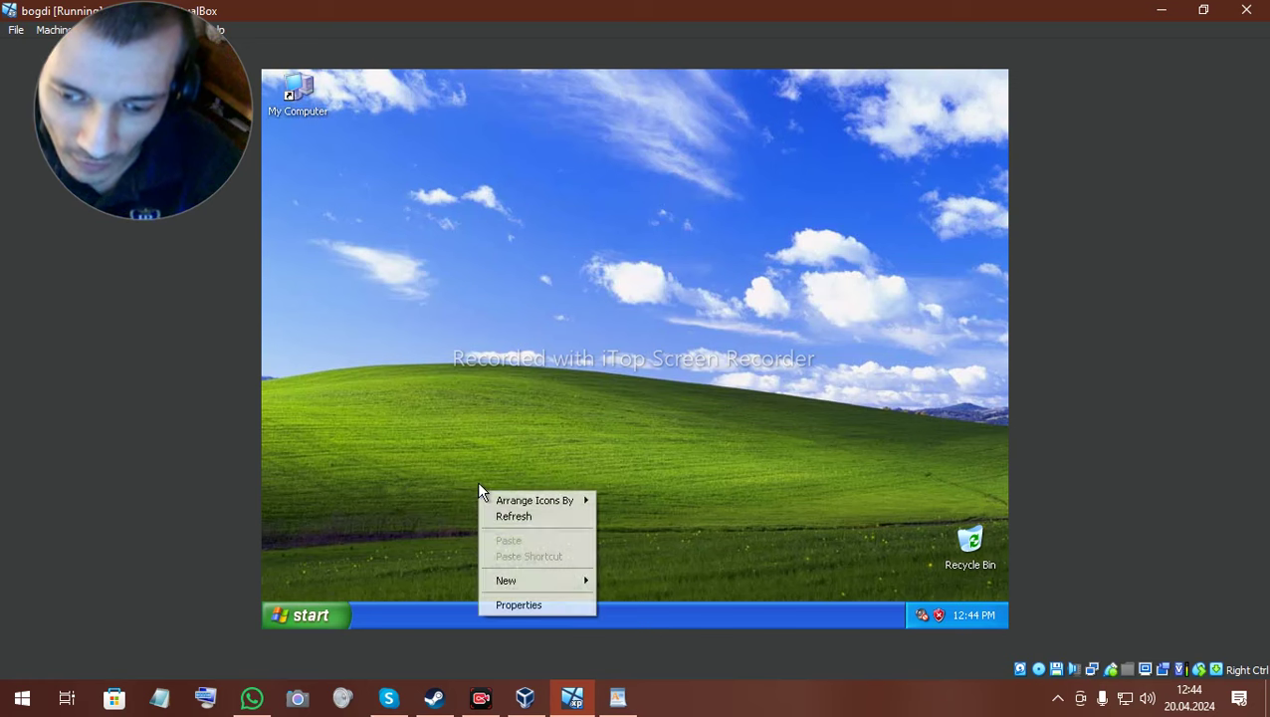
{"action": "right_click", "coordinate": [507, 379]}
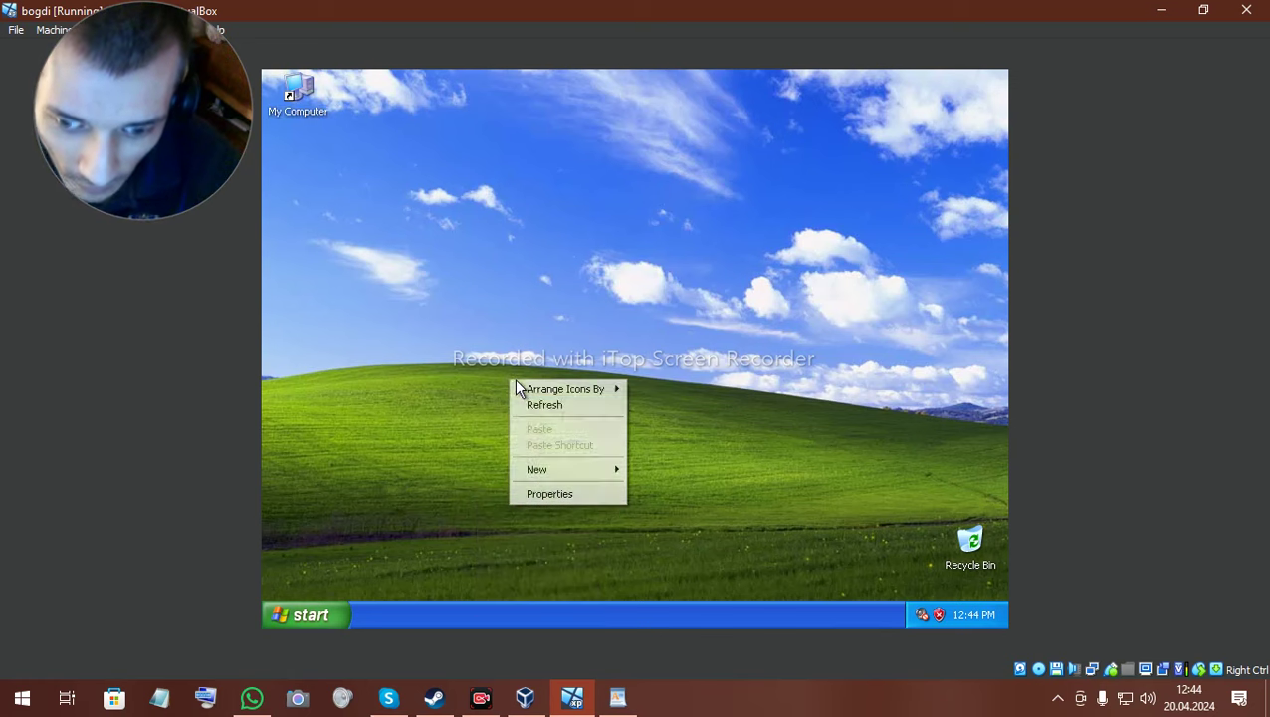
Open and close My Computer, then bring up the Start menu
{"action": "double_click", "coordinate": [300, 109]}
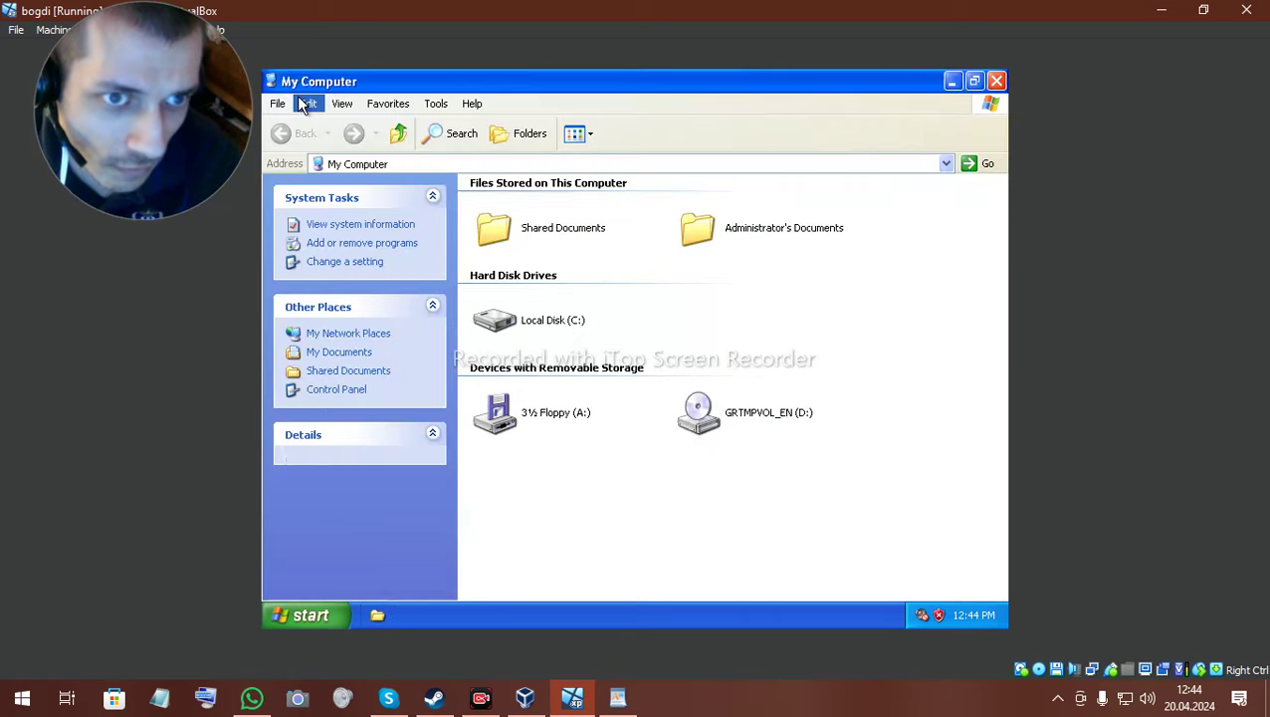
{"action": "left_click", "coordinate": [996, 81]}
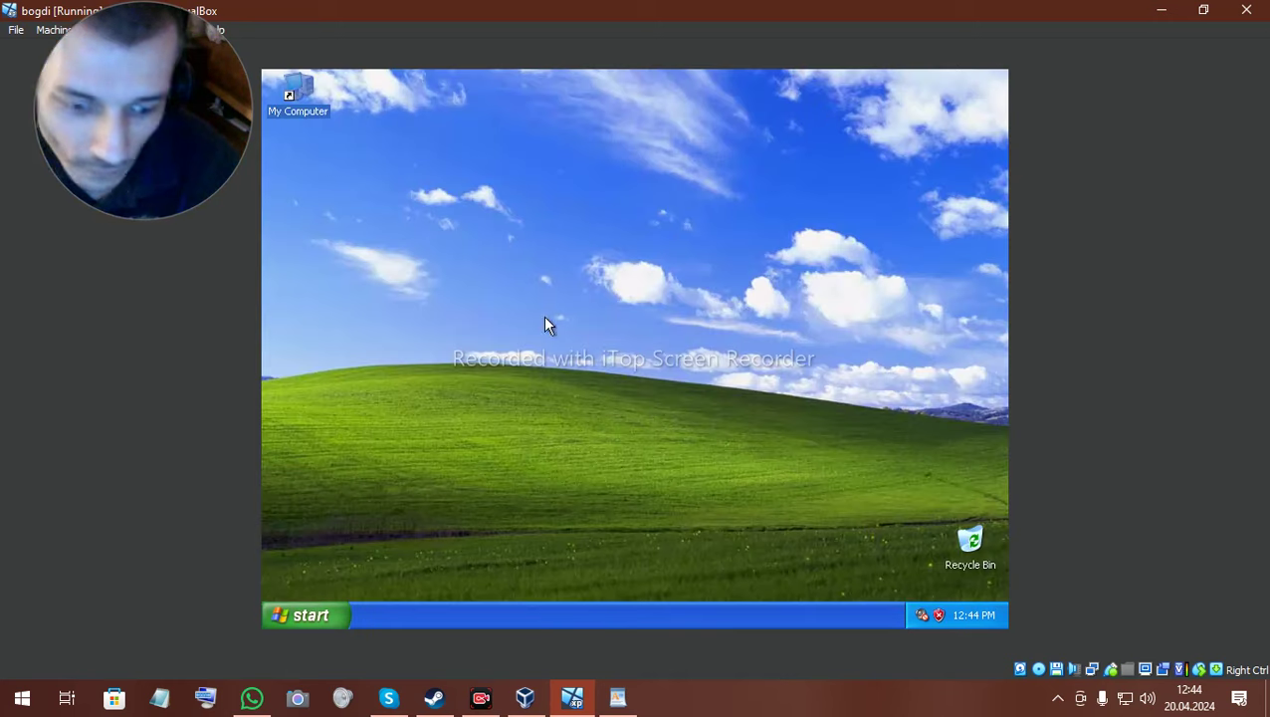
{"action": "left_click", "coordinate": [313, 616]}
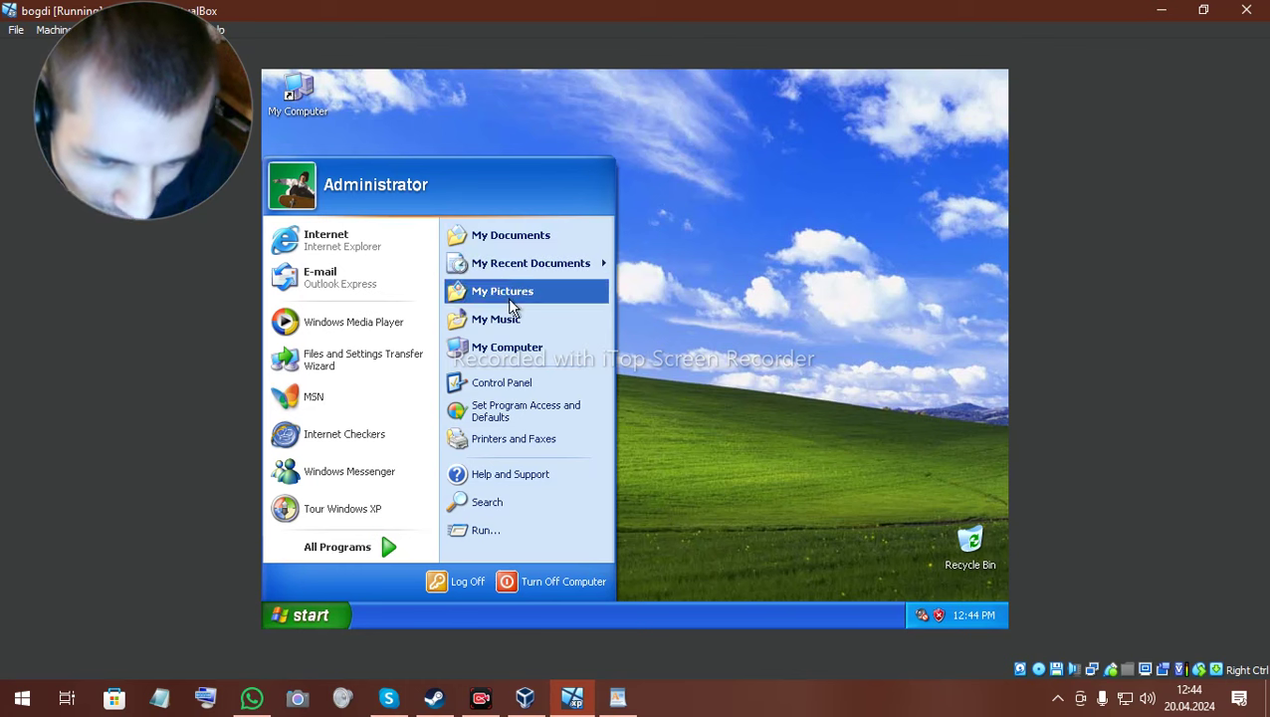
From Control Panel's Add or Remove Programs, run the Windows Components Wizard to Finish
{"action": "left_click", "coordinate": [522, 383]}
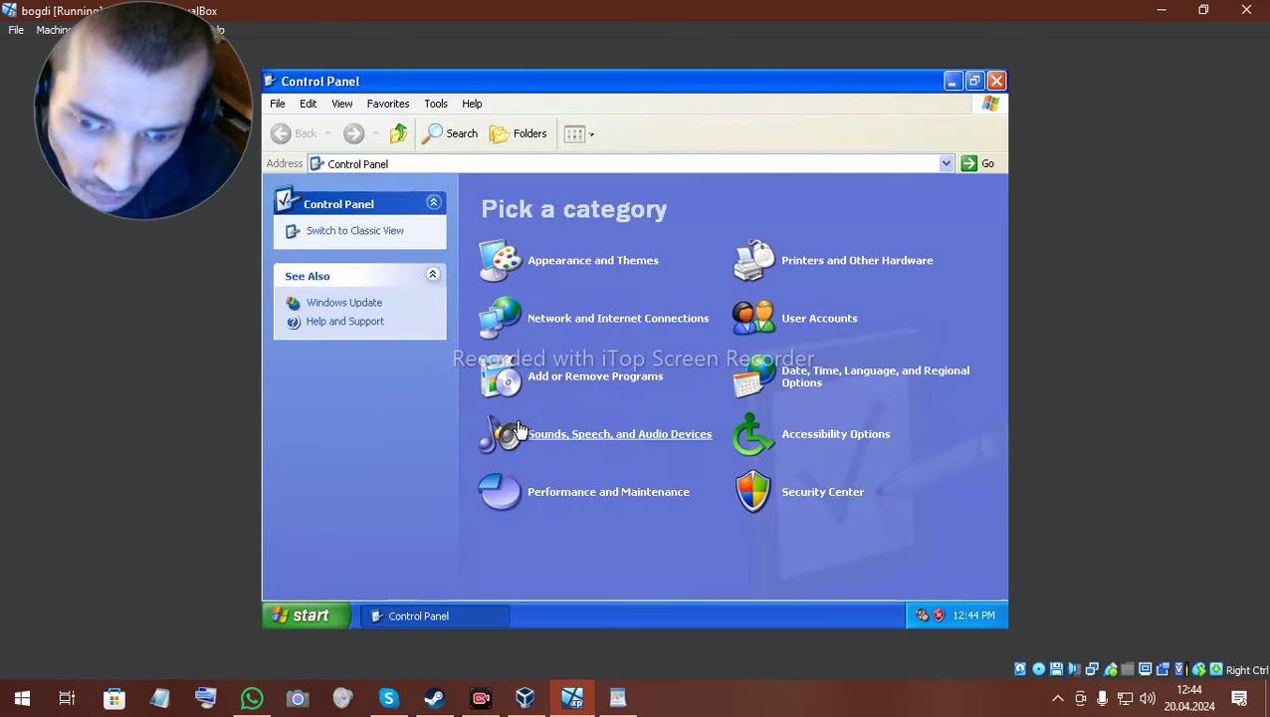
{"action": "left_click", "coordinate": [546, 379]}
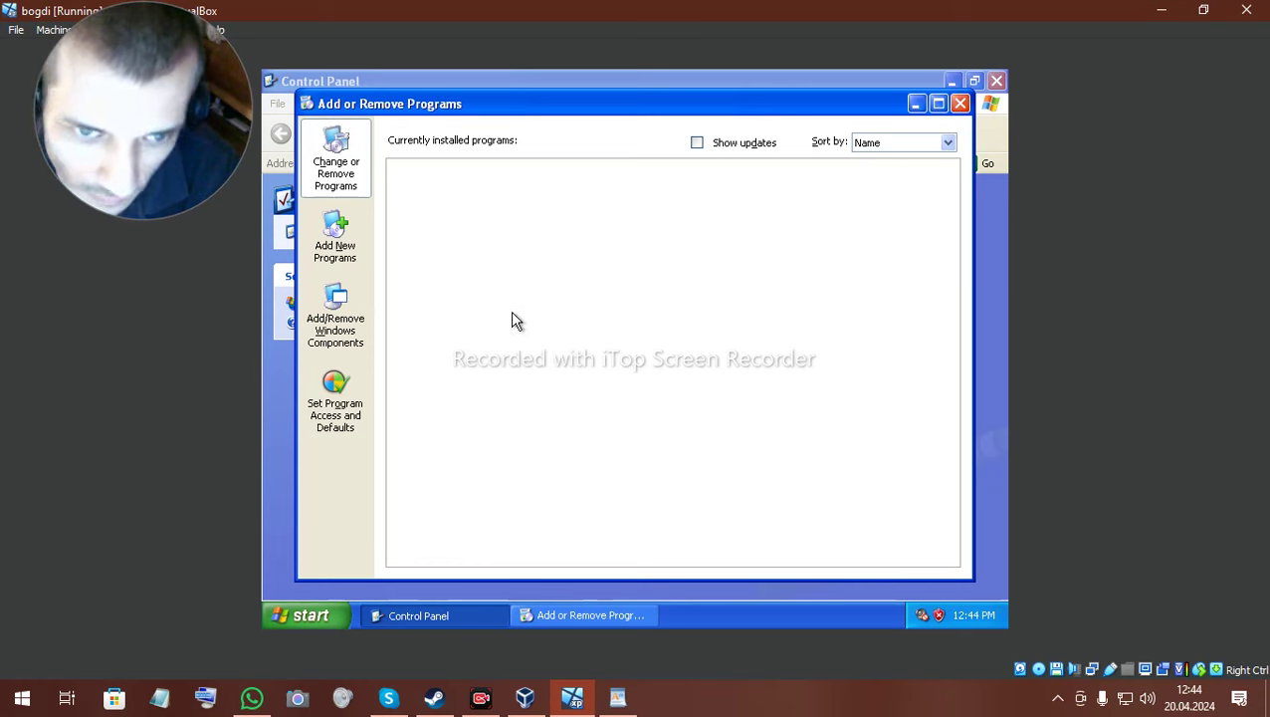
{"action": "left_click", "coordinate": [335, 301]}
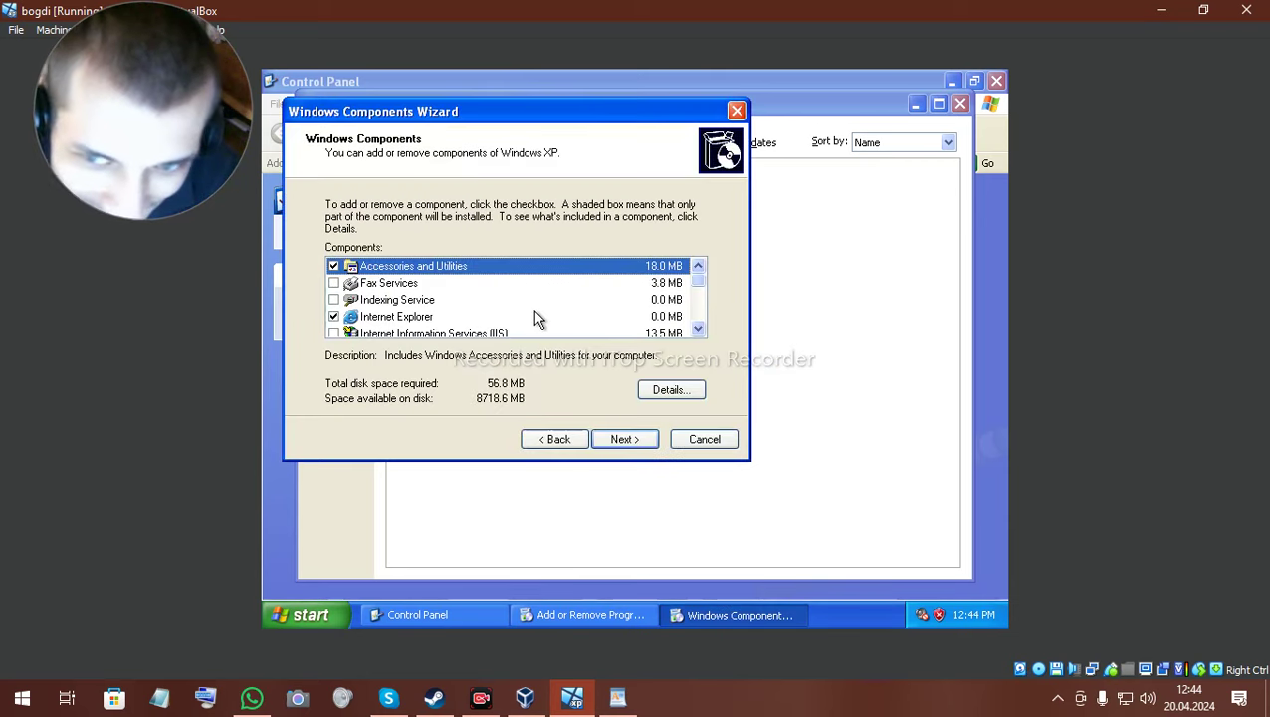
{"action": "left_click", "coordinate": [621, 439]}
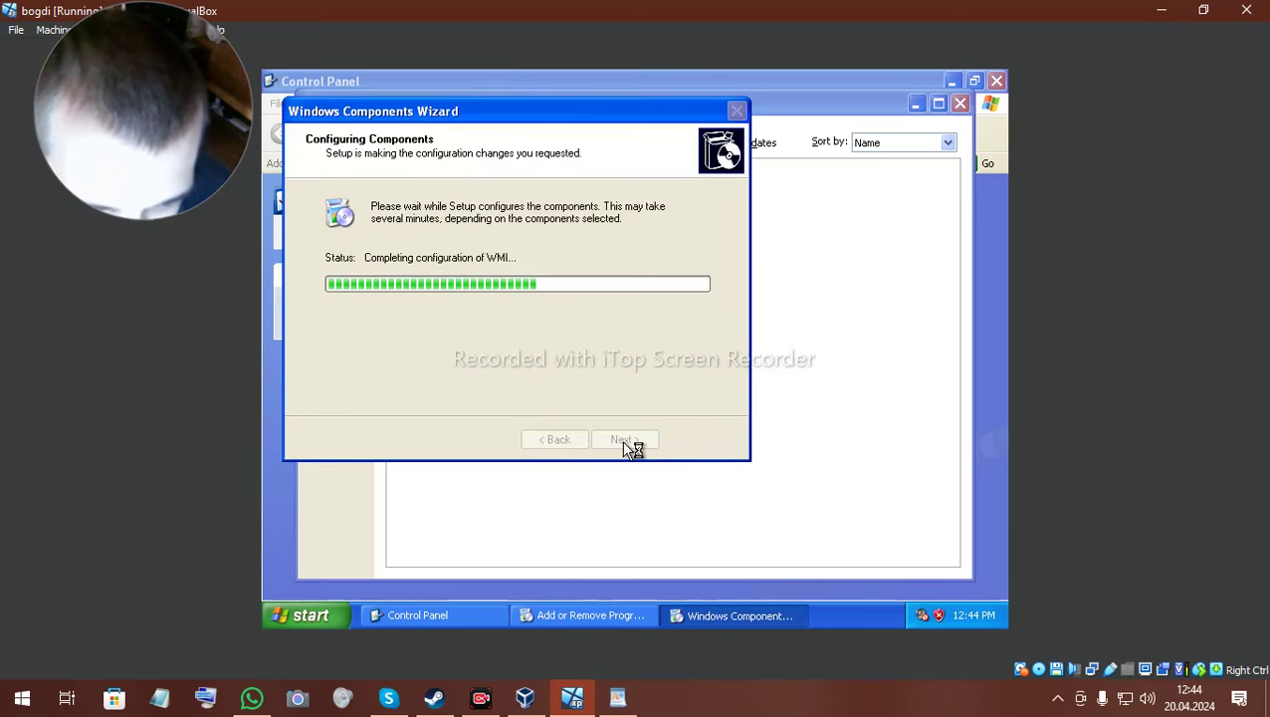
{"action": "left_click", "coordinate": [621, 440]}
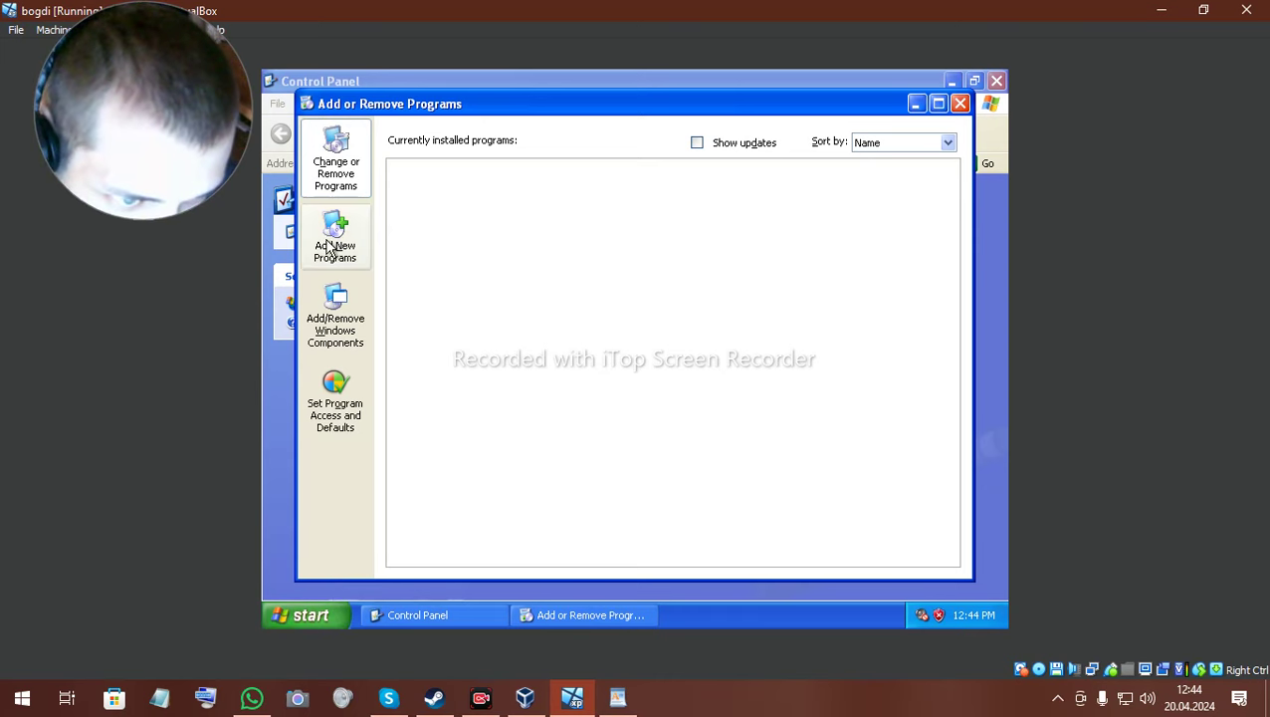
Run the Windows Components Wizard through Next and Finish twice more
{"action": "left_click", "coordinate": [329, 301]}
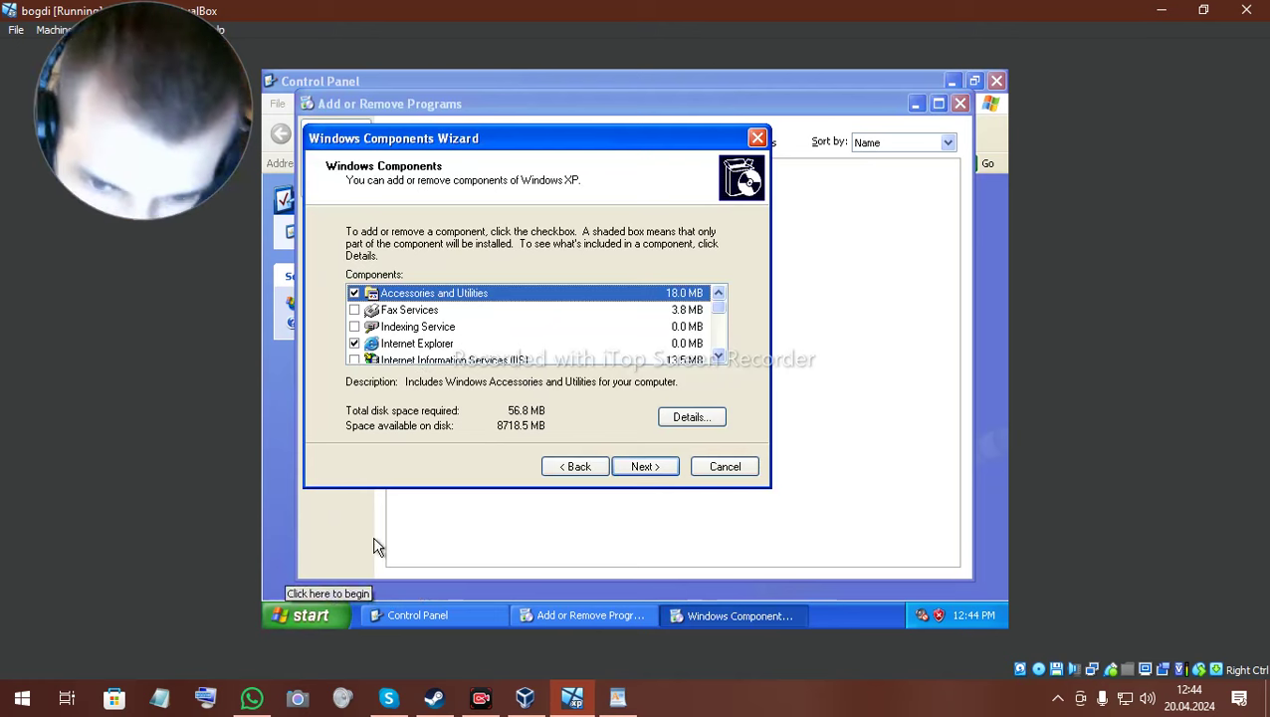
{"action": "left_click", "coordinate": [629, 466]}
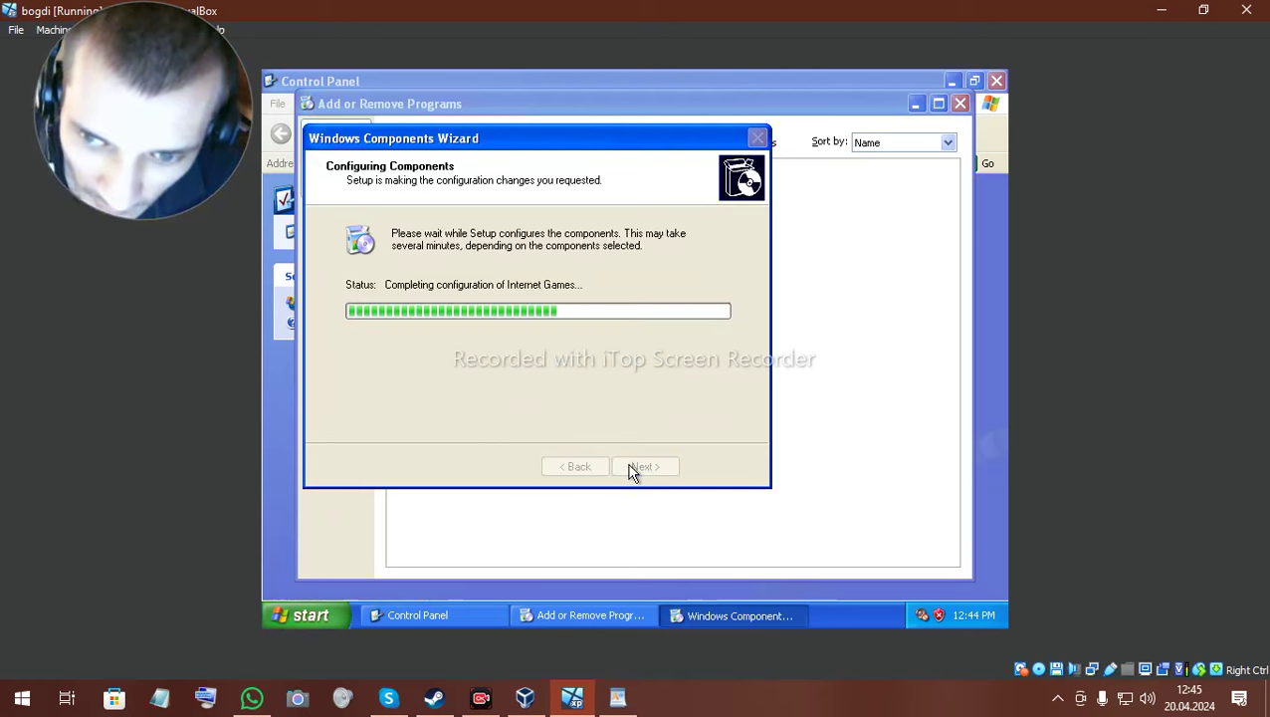
{"action": "left_click", "coordinate": [631, 468]}
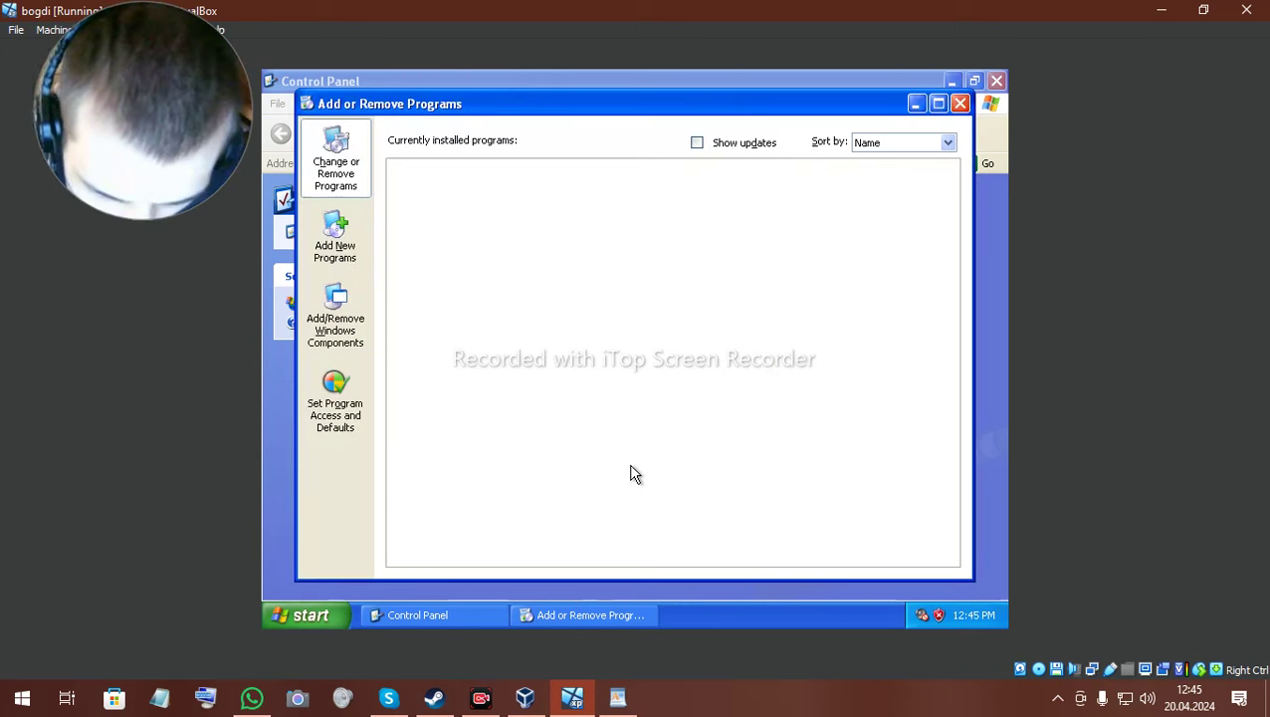
{"action": "left_click", "coordinate": [320, 324]}
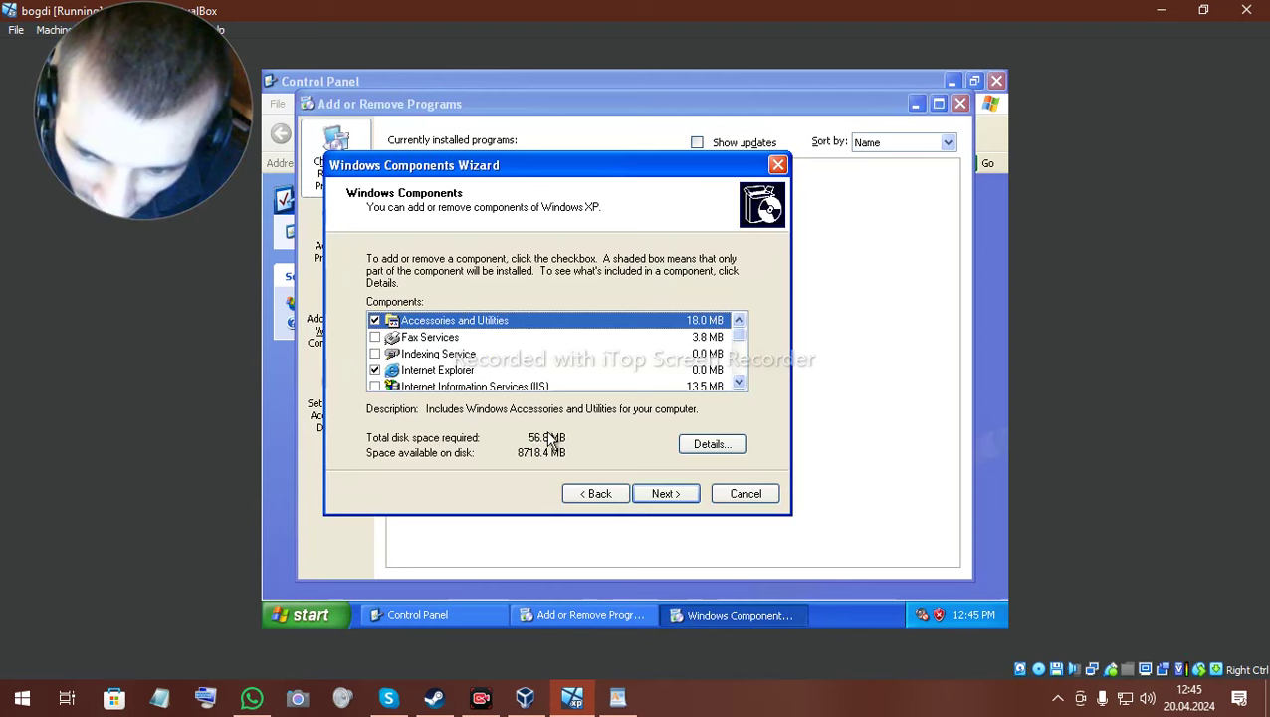
{"action": "left_click", "coordinate": [647, 491]}
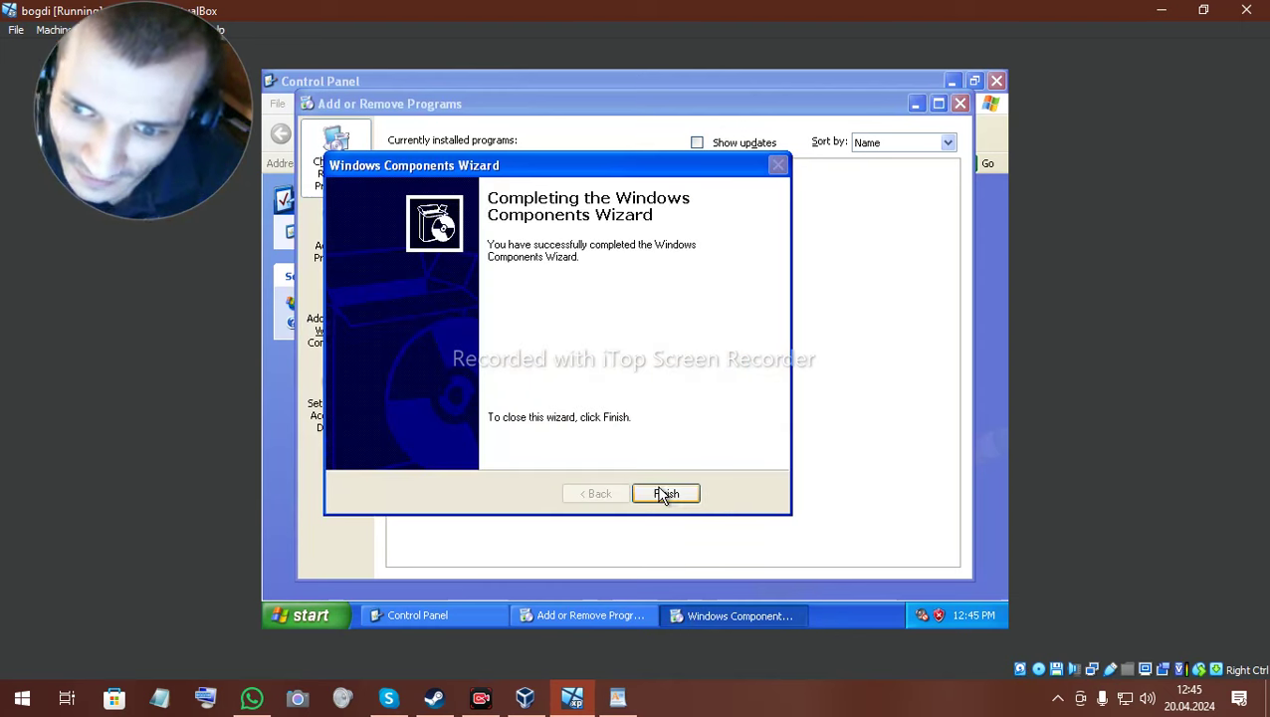
{"action": "left_click", "coordinate": [662, 493]}
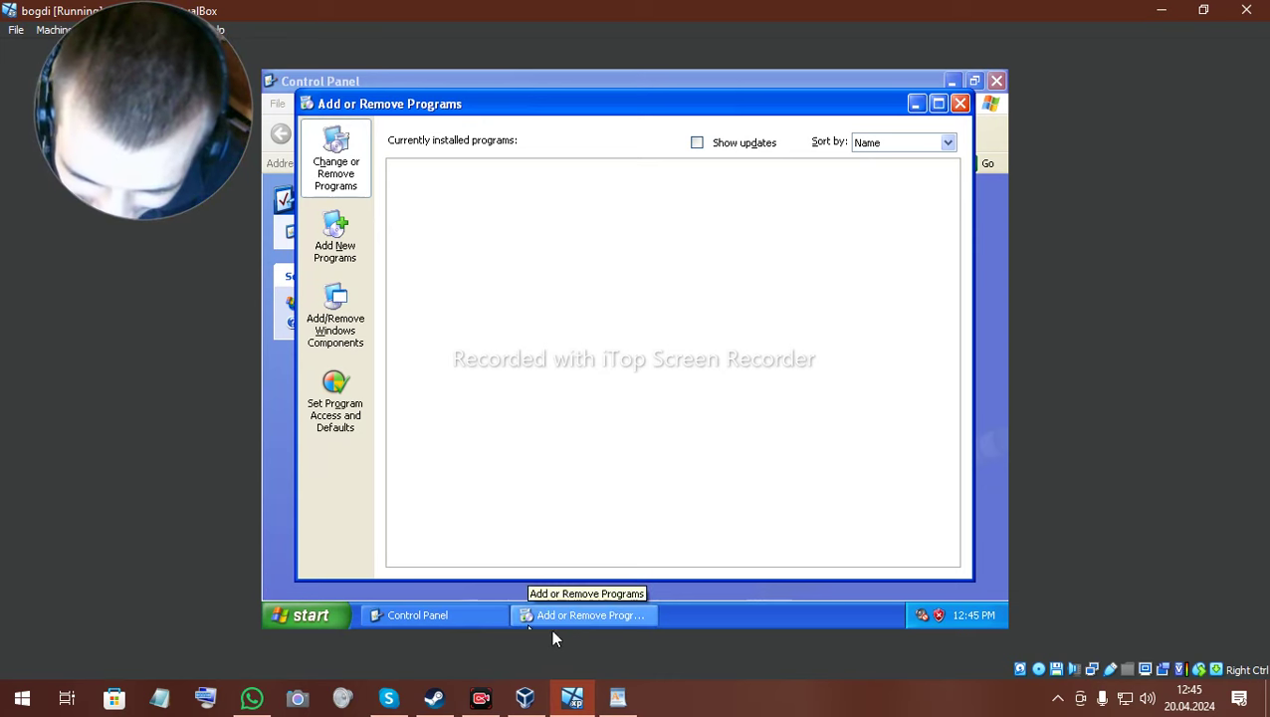
Close Add or Remove Programs, view Accessibility Options' contrast setting, cancel, and close the window
{"action": "left_click", "coordinate": [959, 103]}
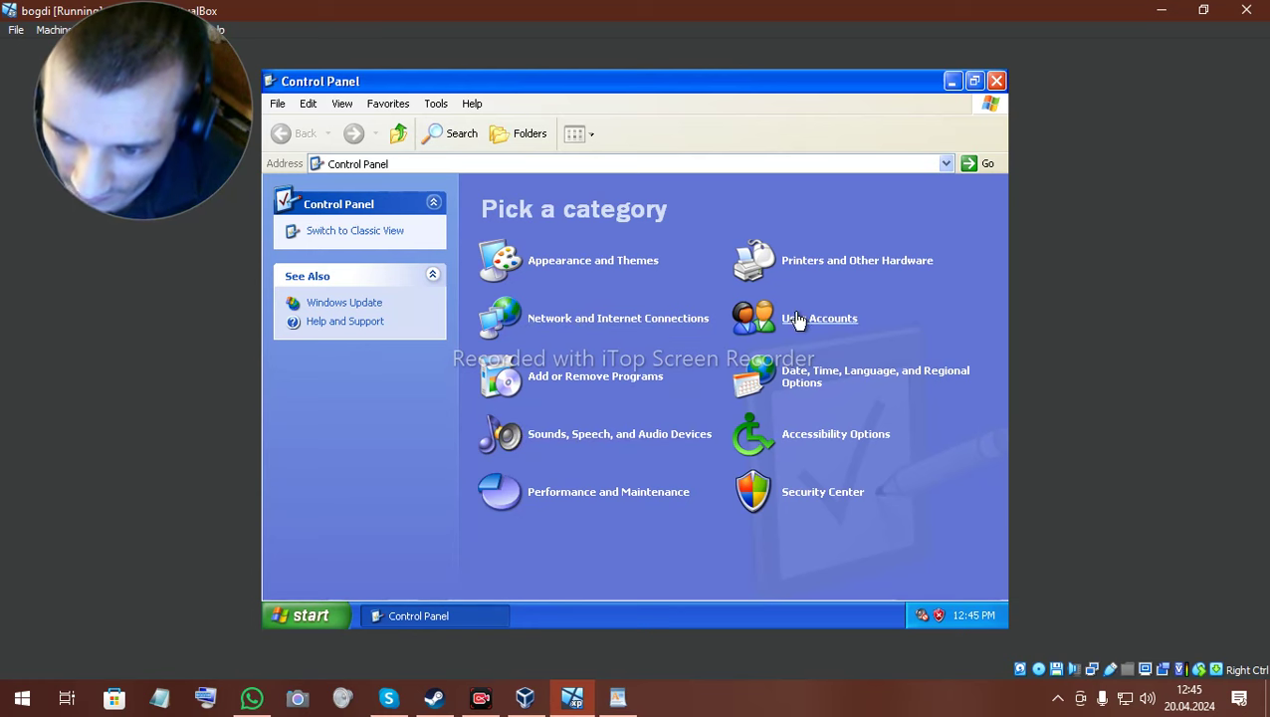
{"action": "left_click", "coordinate": [830, 438]}
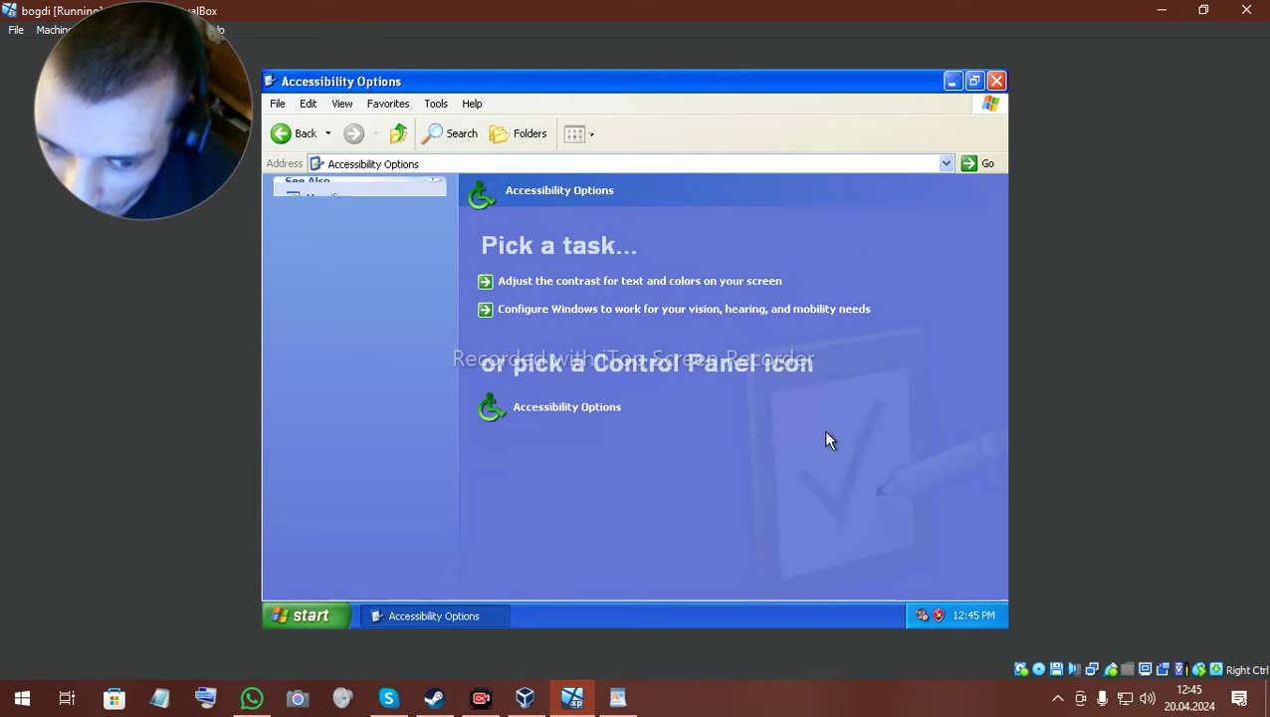
{"action": "left_click", "coordinate": [528, 286]}
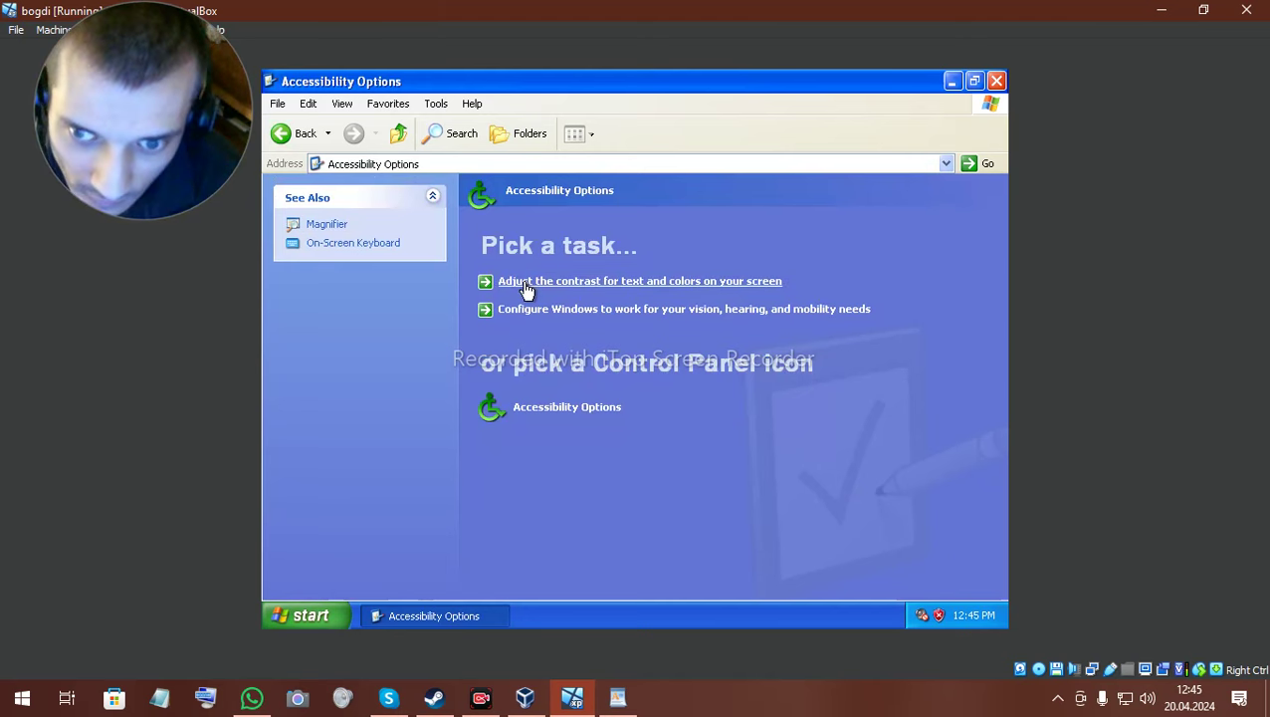
{"action": "left_click", "coordinate": [505, 497]}
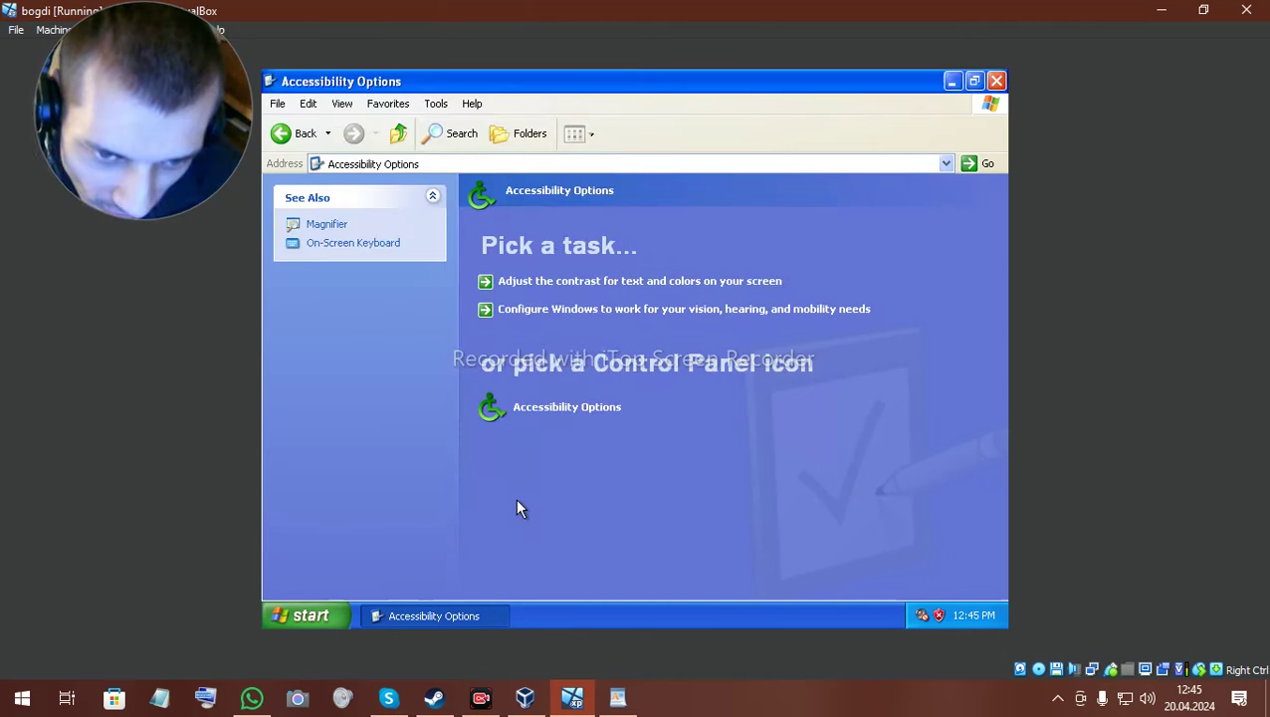
{"action": "left_click", "coordinate": [996, 81]}
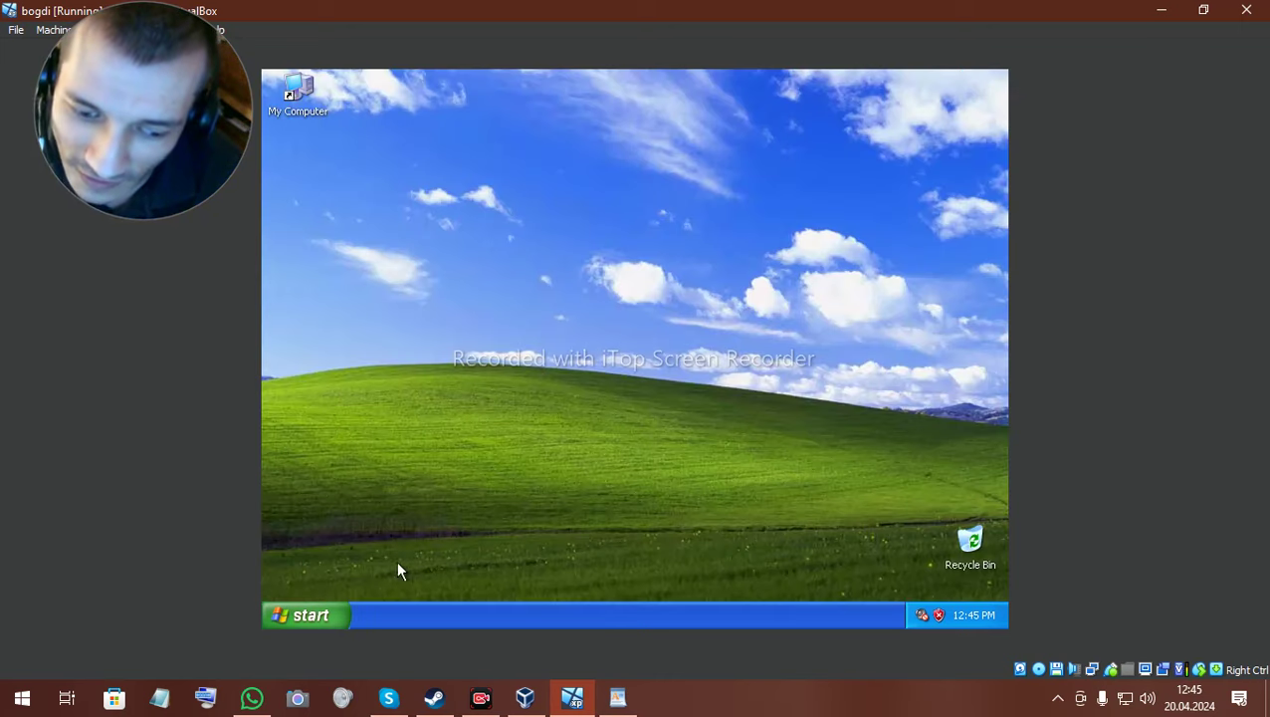
Turn off the computer from the Start menu's Turn Off Computer options
{"action": "left_click", "coordinate": [304, 615]}
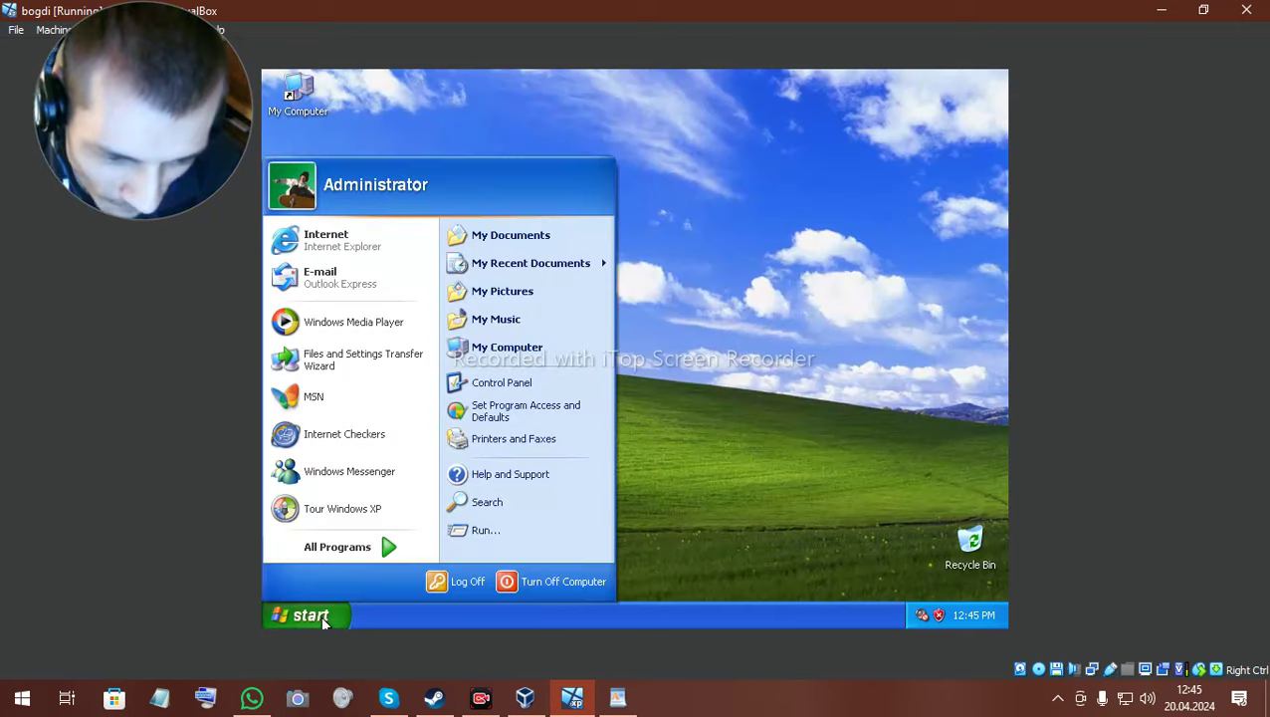
{"action": "left_click", "coordinate": [534, 581]}
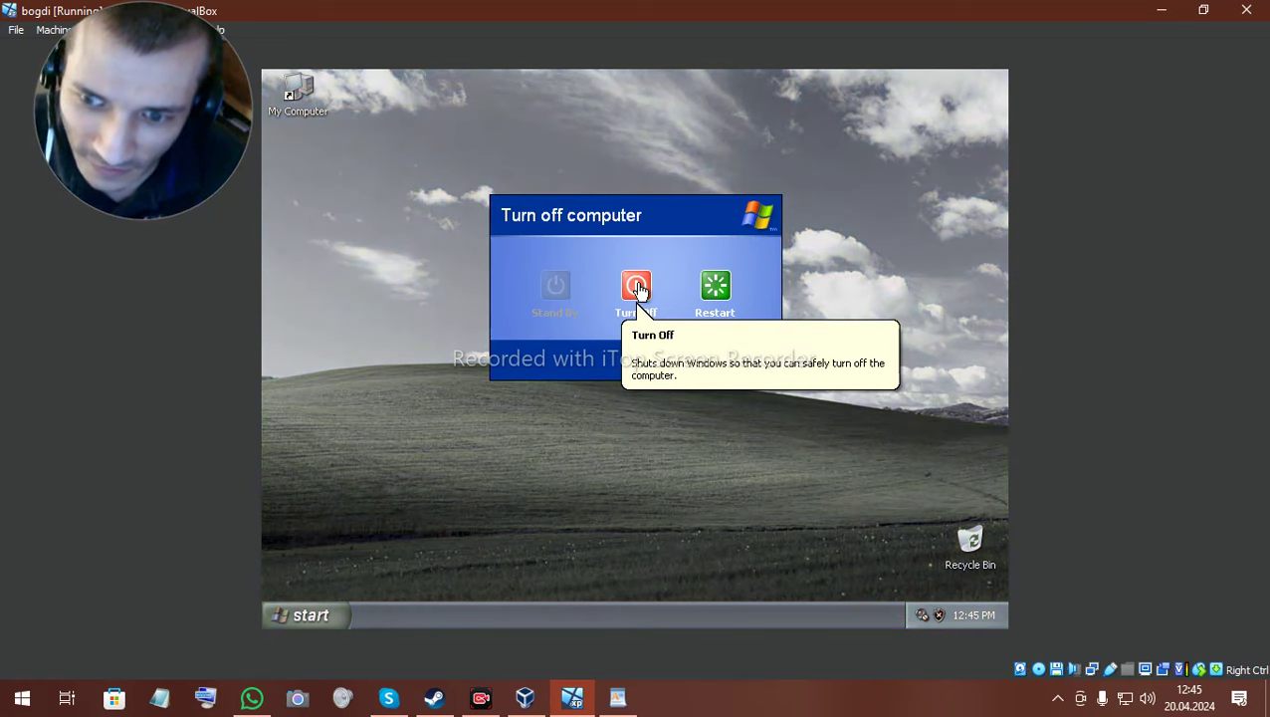
{"action": "left_click", "coordinate": [637, 285]}
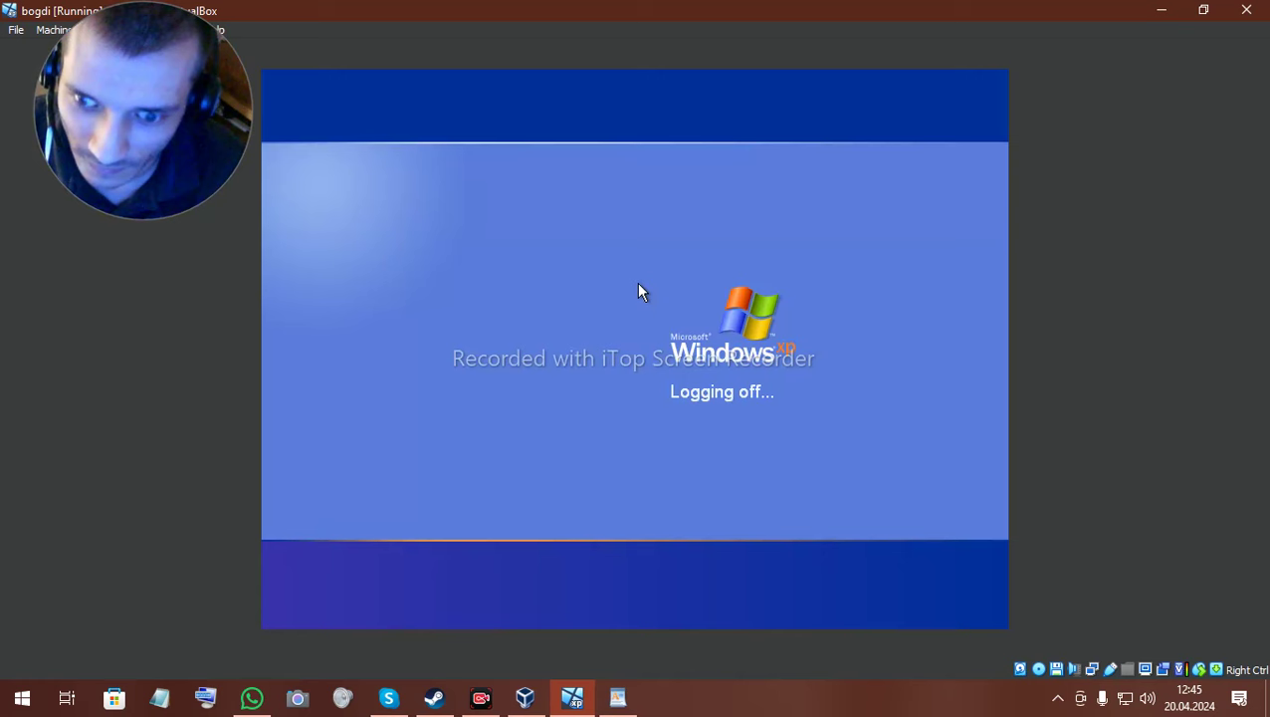